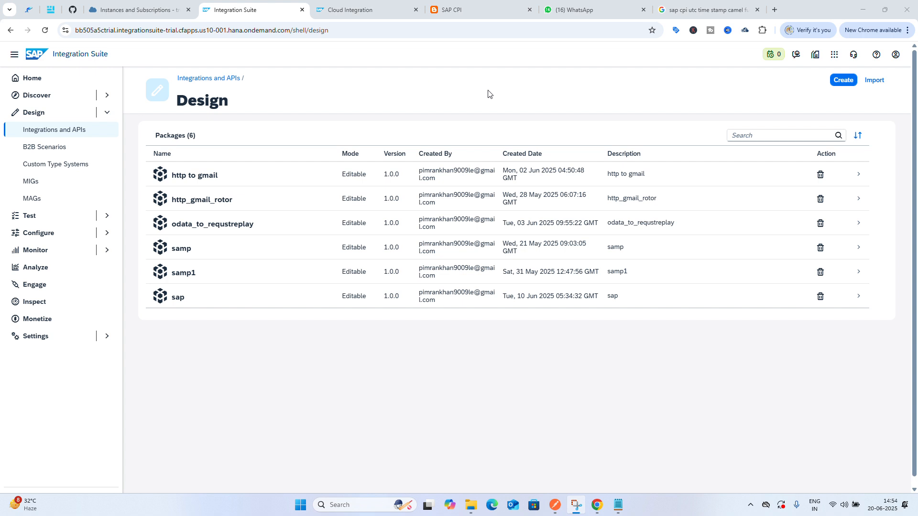
# Create a new package named content moderator with the short description content moderator and save it
pyautogui.click(841, 84)
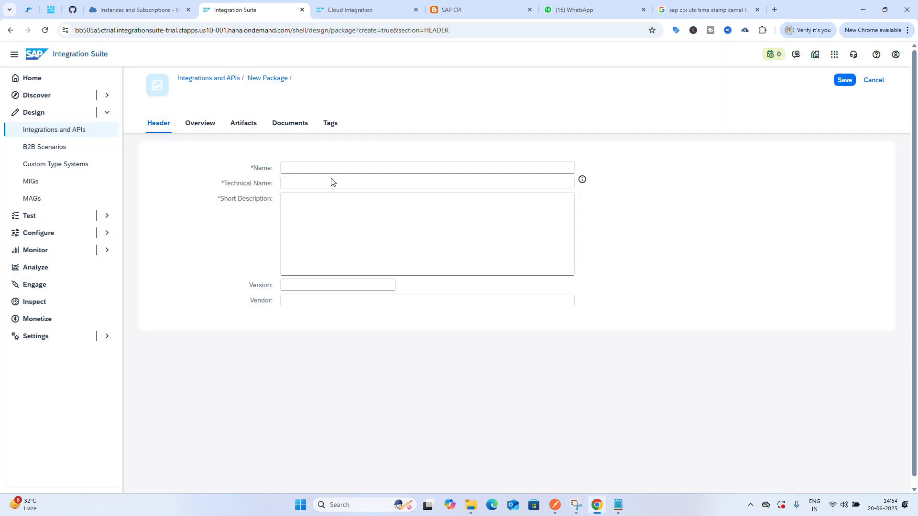
pyautogui.click(299, 169)
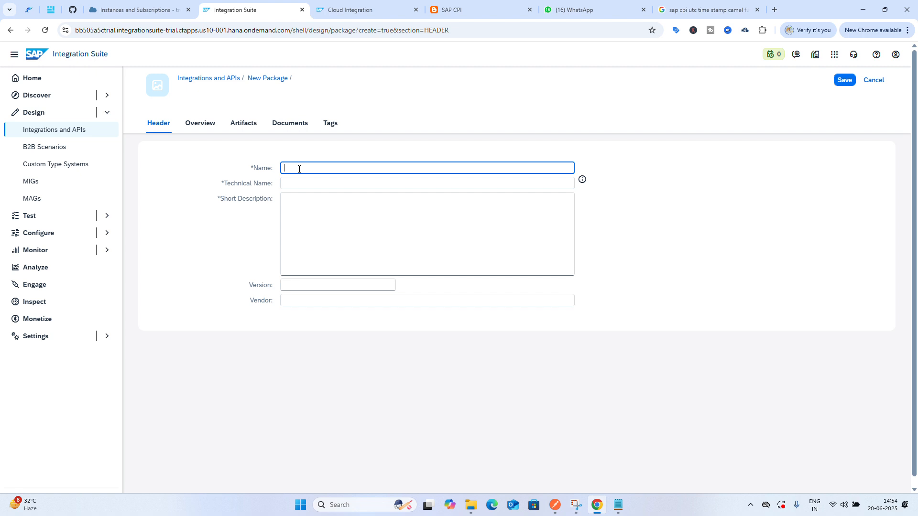
pyautogui.write('content moderator')
pyautogui.click(331, 228)
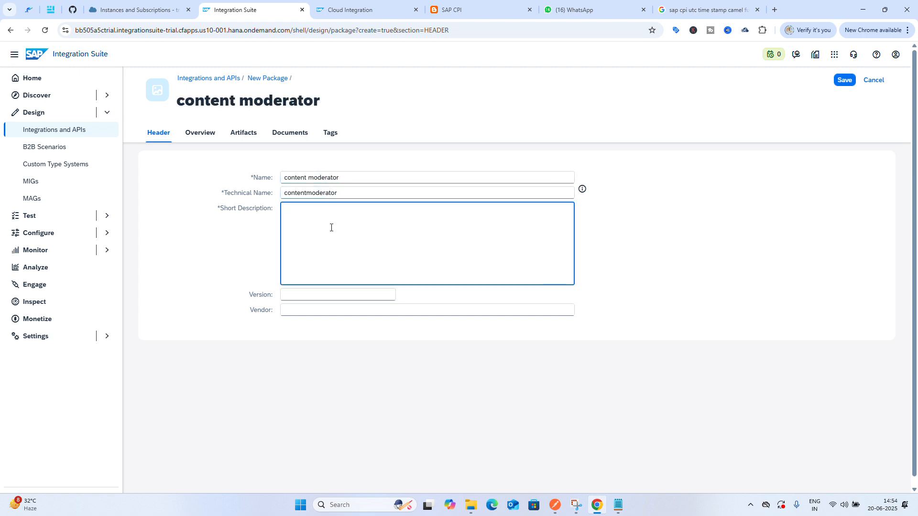
pyautogui.write('content moderator')
pyautogui.click(844, 81)
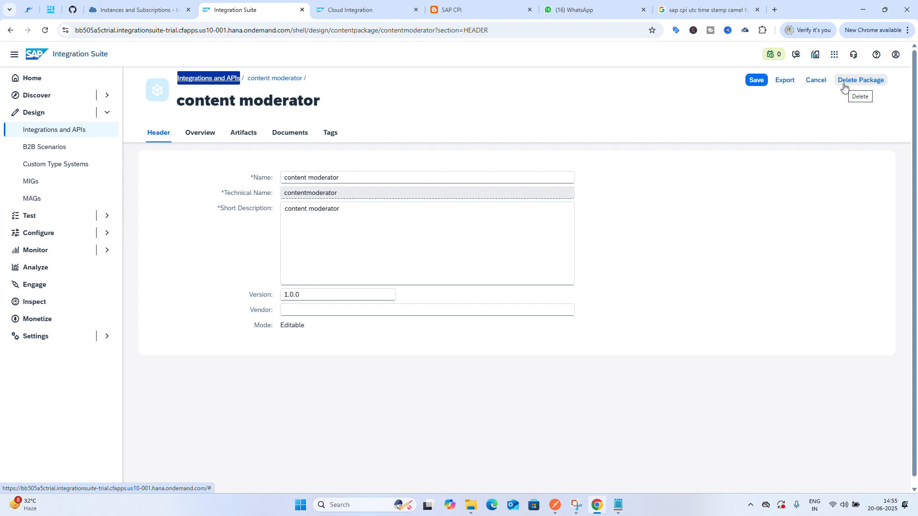
# Examine the package's Artifacts, Header, Overview, Documents and Tags sections
pyautogui.click(241, 135)
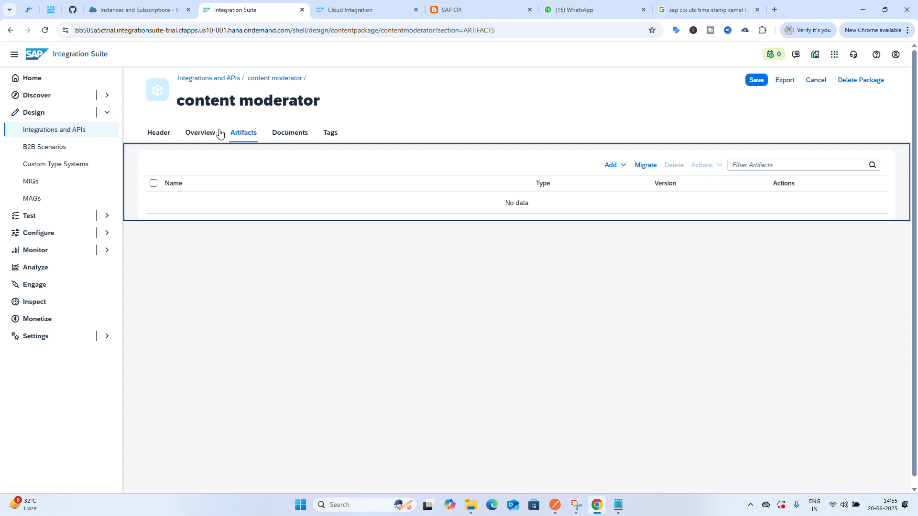
pyautogui.click(158, 133)
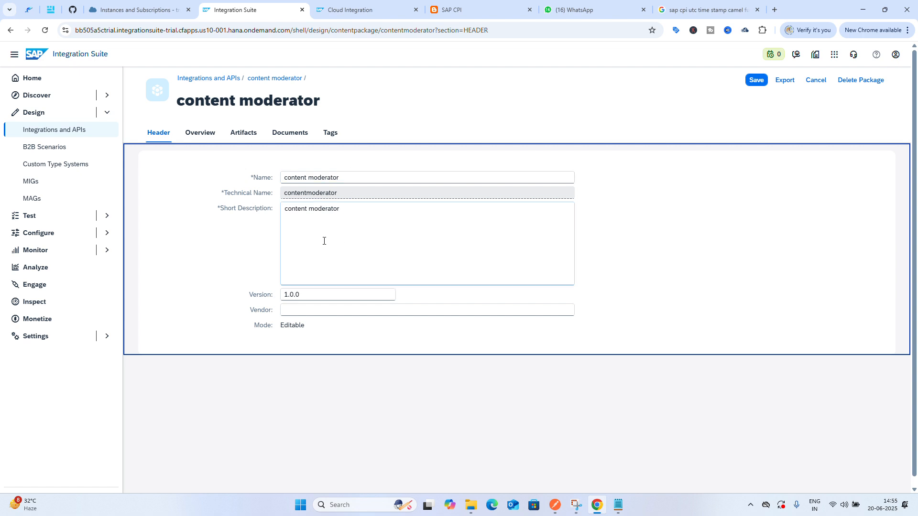
pyautogui.click(201, 133)
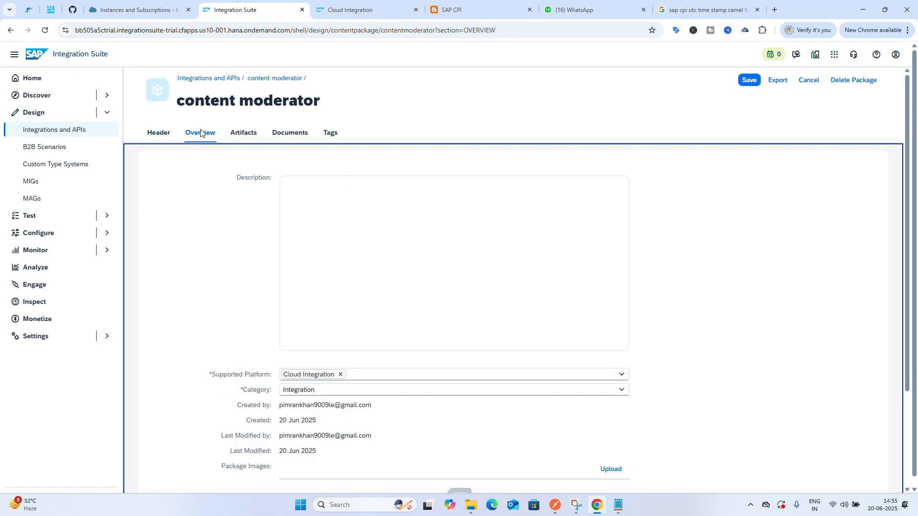
pyautogui.click(323, 228)
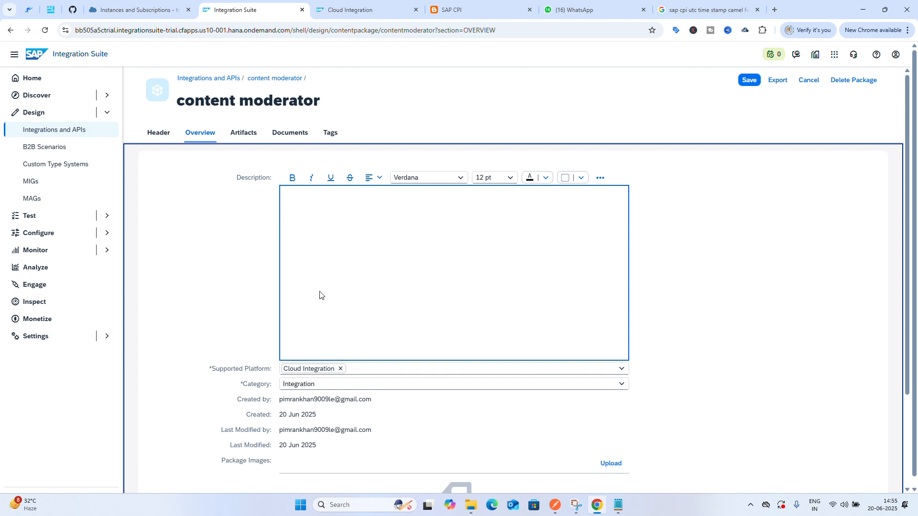
pyautogui.scroll(-2, 382, 350)
pyautogui.scroll(3, 386, 349)
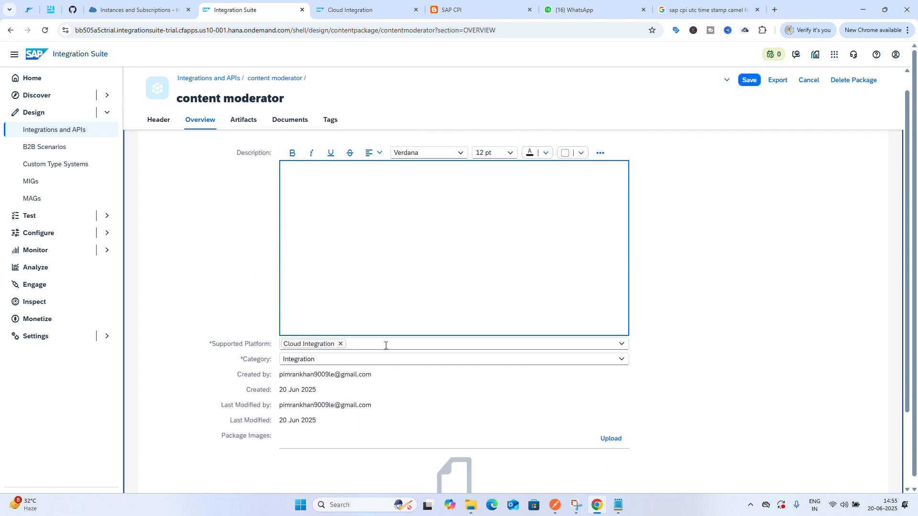
pyautogui.click(244, 136)
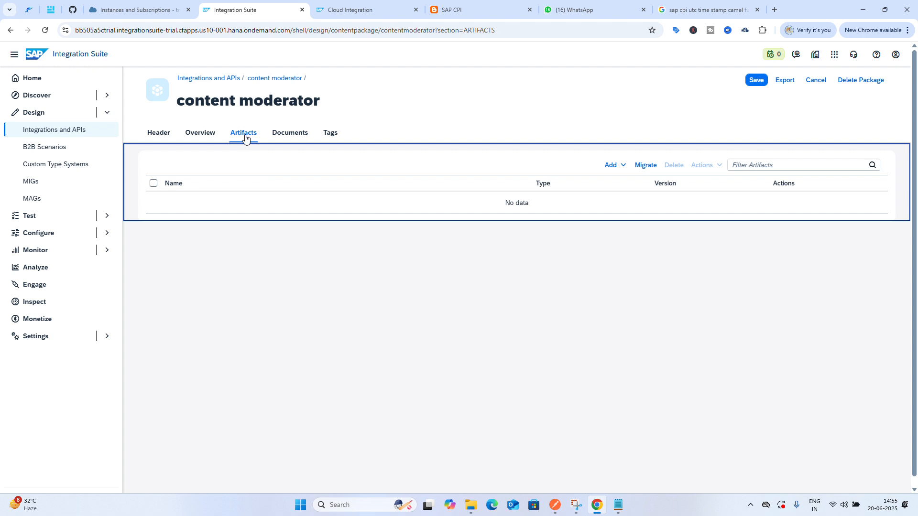
pyautogui.click(280, 134)
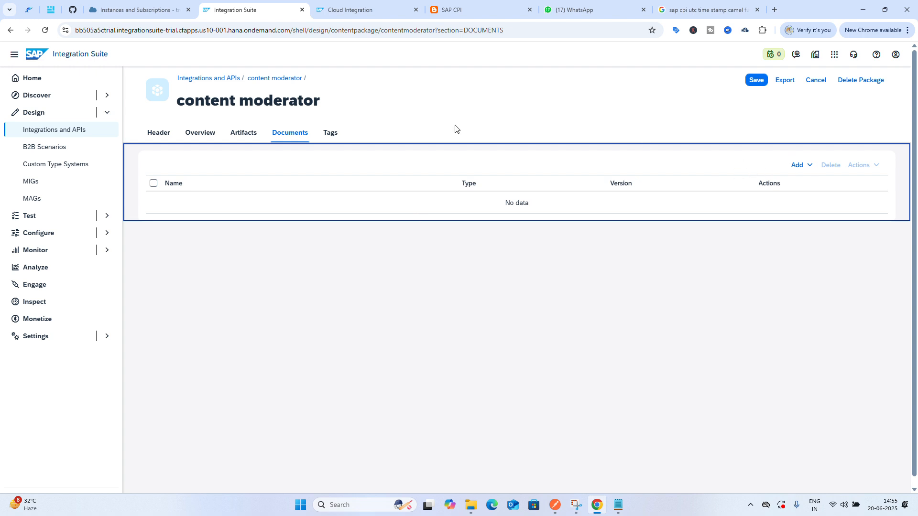
pyautogui.click(331, 134)
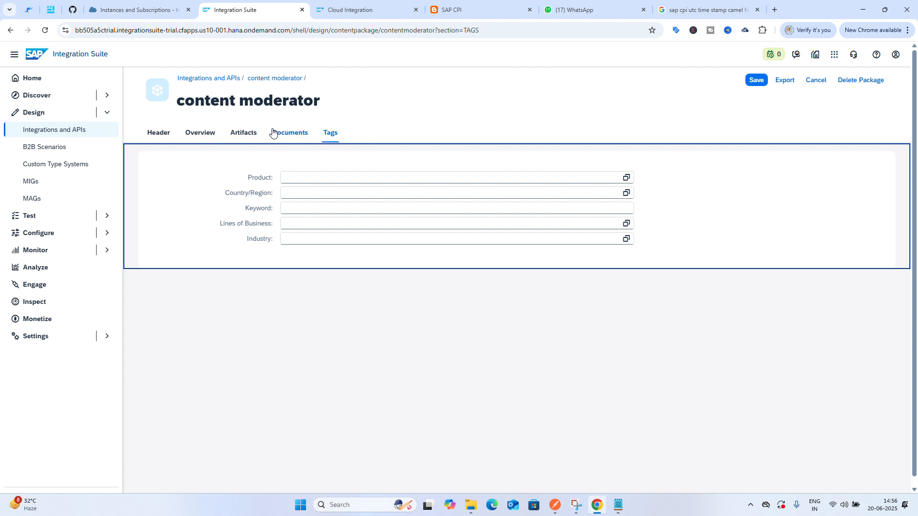
pyautogui.click(250, 132)
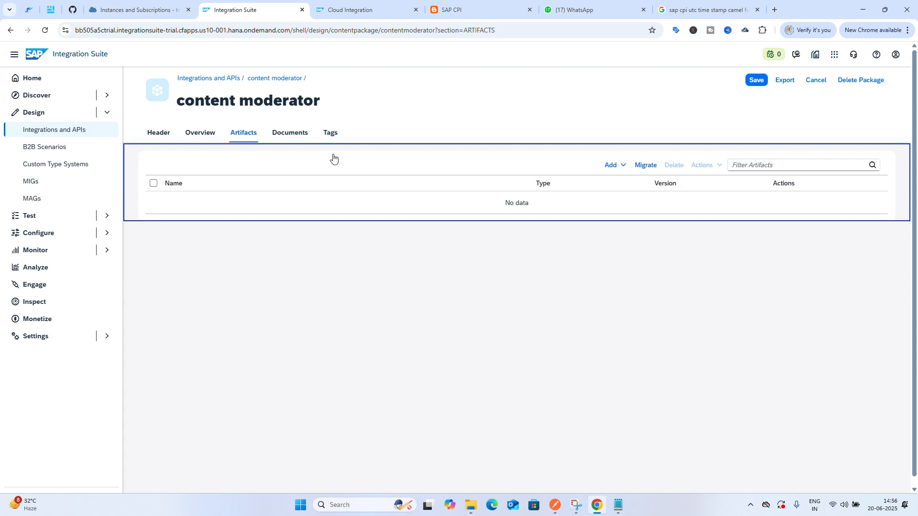
# Add an integration flow artifact named content moderator to the package
pyautogui.click(622, 166)
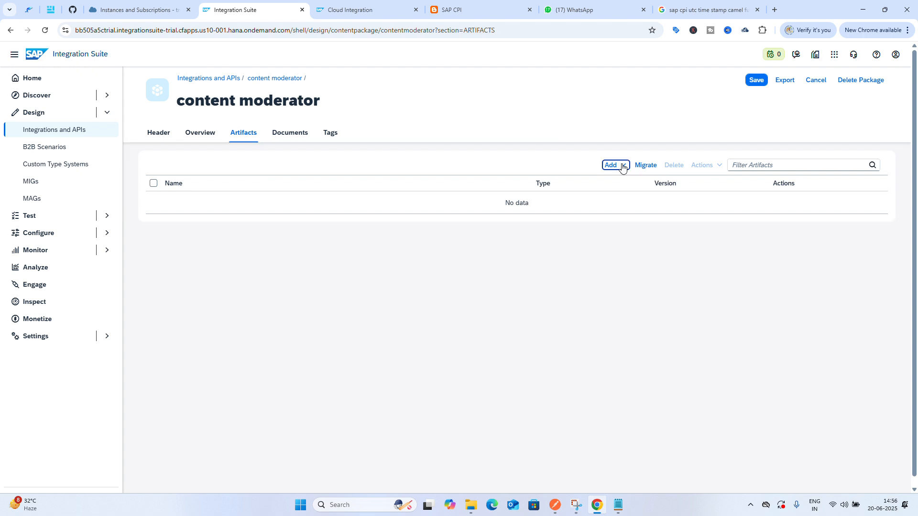
pyautogui.click(621, 166)
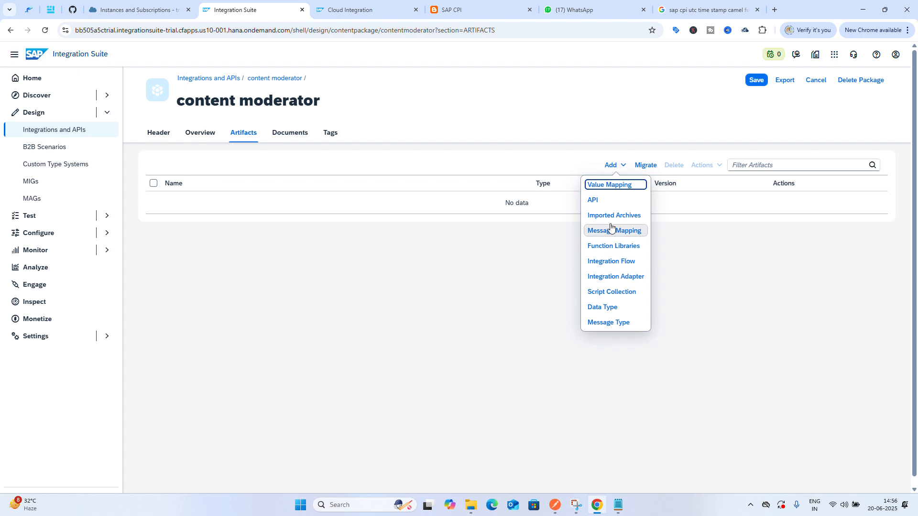
pyautogui.click(615, 264)
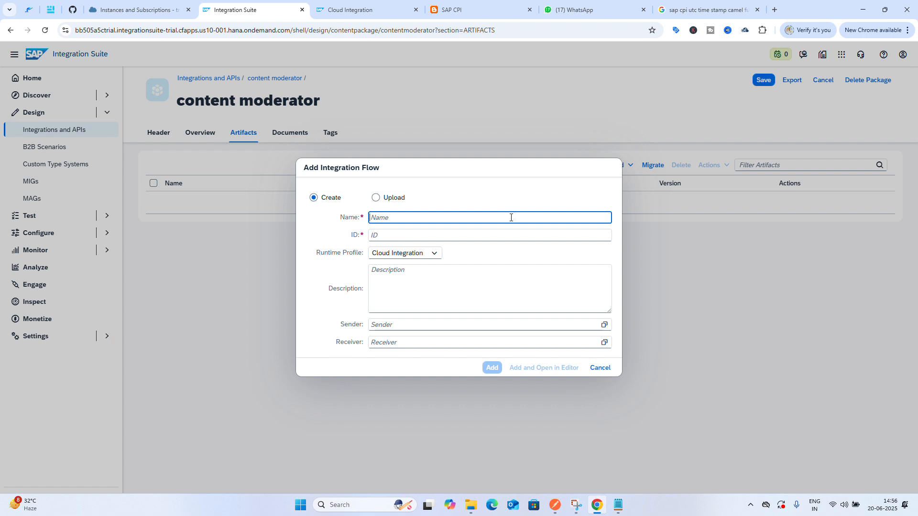
pyautogui.write('content moderator')
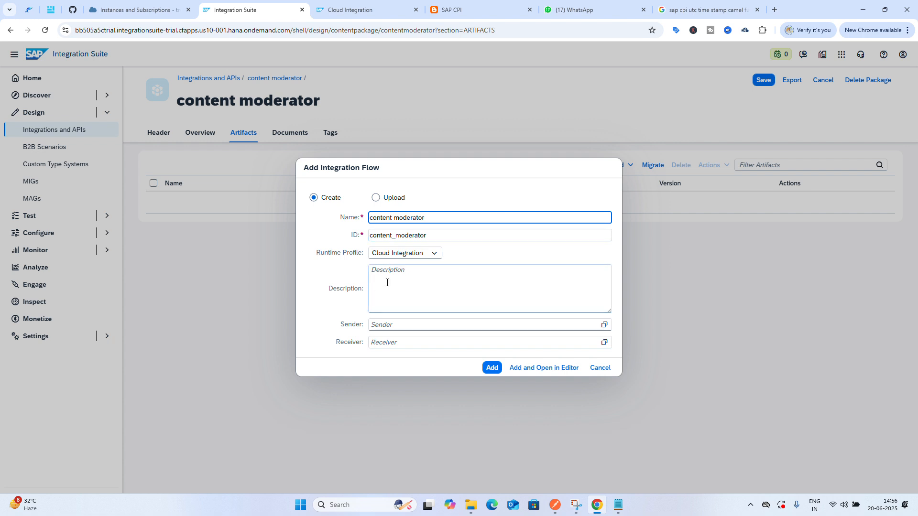
pyautogui.click(492, 368)
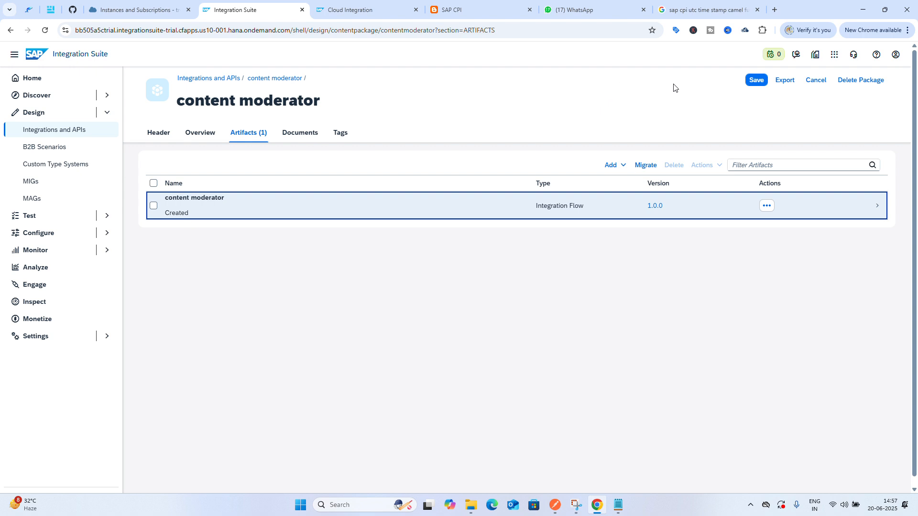
# Open the content moderator integration flow and inspect the Sender participant's properties
pyautogui.moveTo(775, 57)
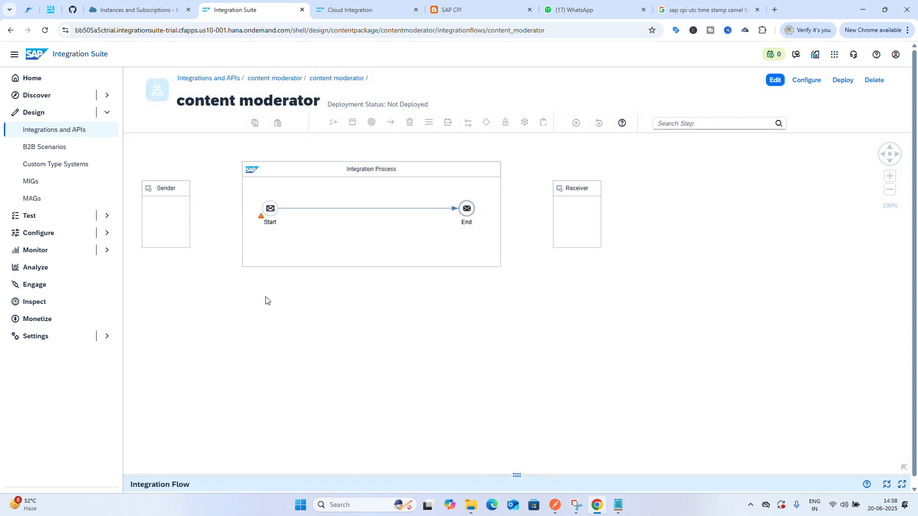
pyautogui.moveTo(266, 301); pyautogui.dragTo(372, 322)
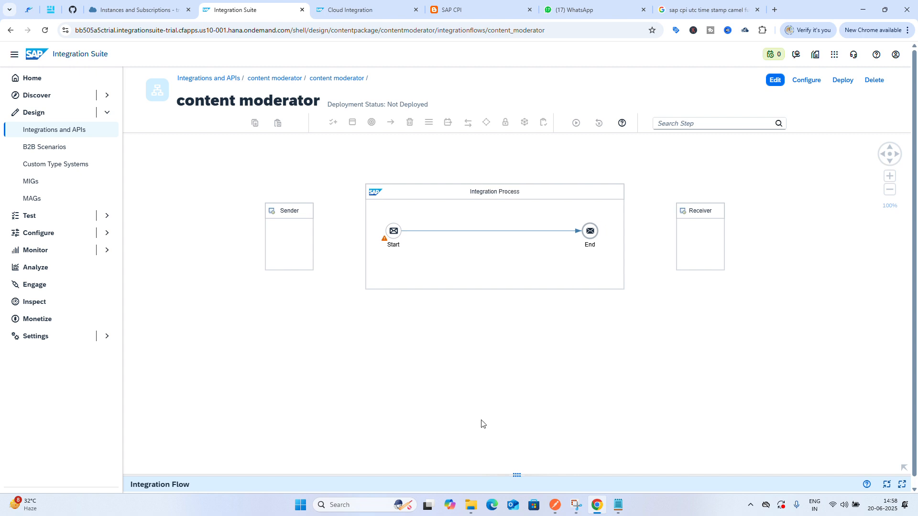
pyautogui.moveTo(519, 476); pyautogui.dragTo(538, 318)
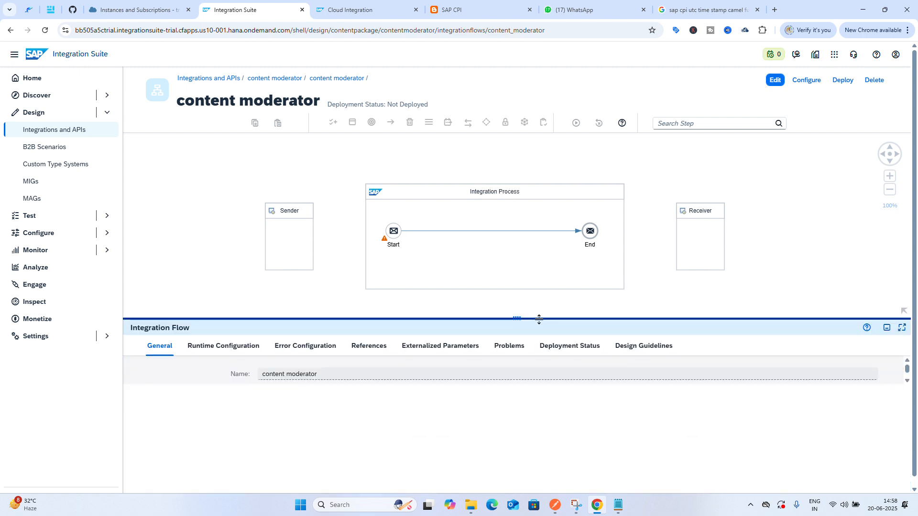
pyautogui.click(296, 234)
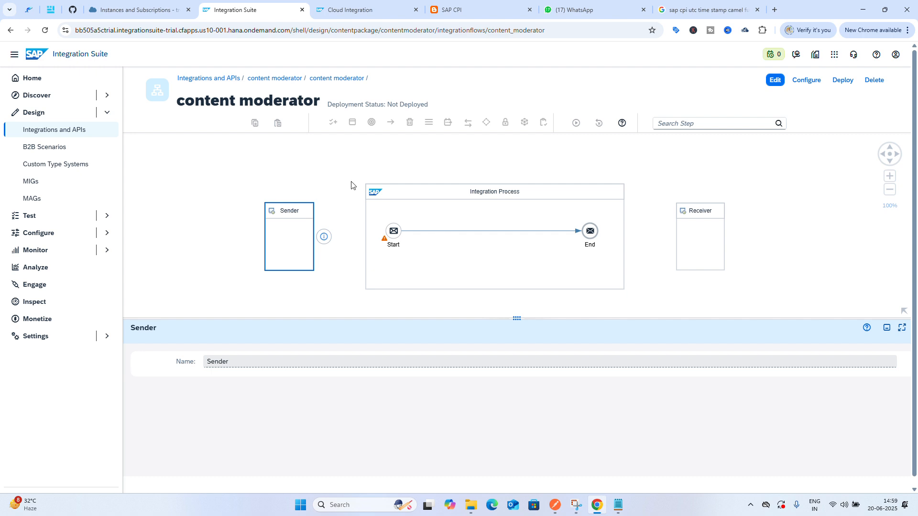
# Switch to the SAP CPI blog tab, expand the src code tree and view the XML, CSV, JSON and Groovy samples
pyautogui.click(525, 17)
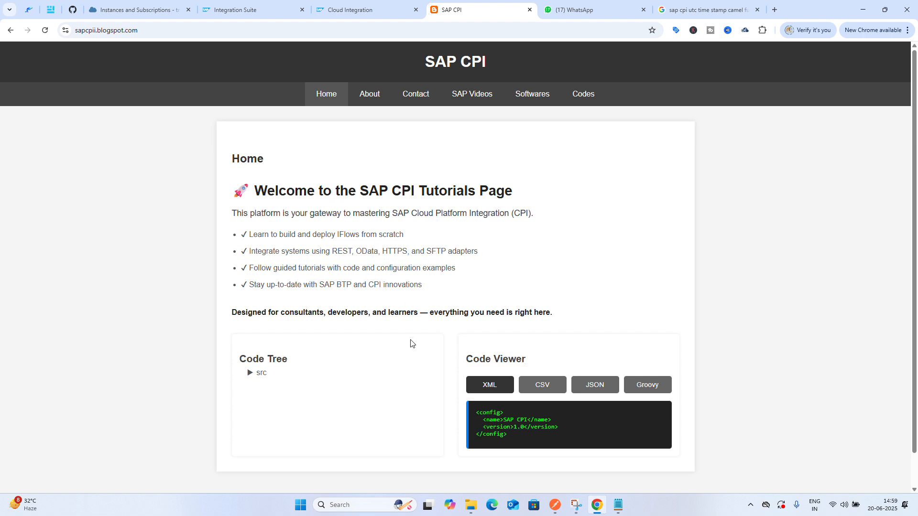
pyautogui.click(249, 374)
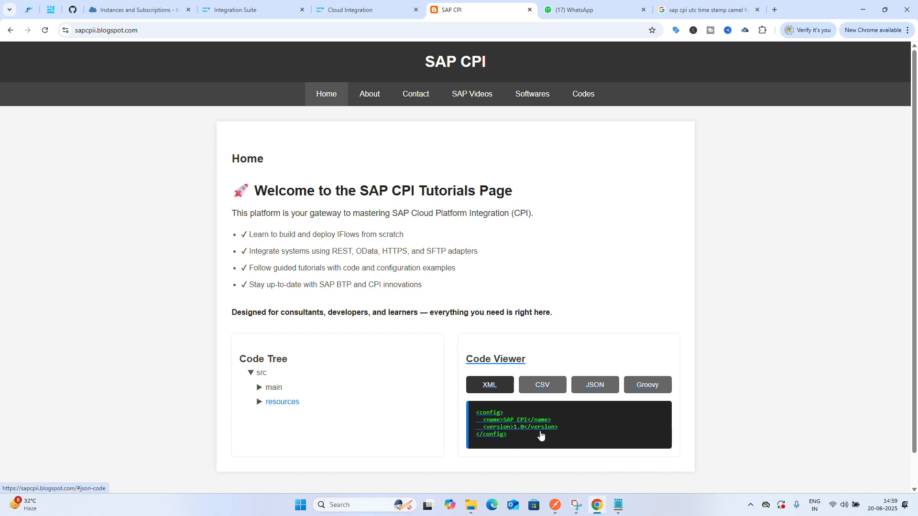
pyautogui.click(545, 384)
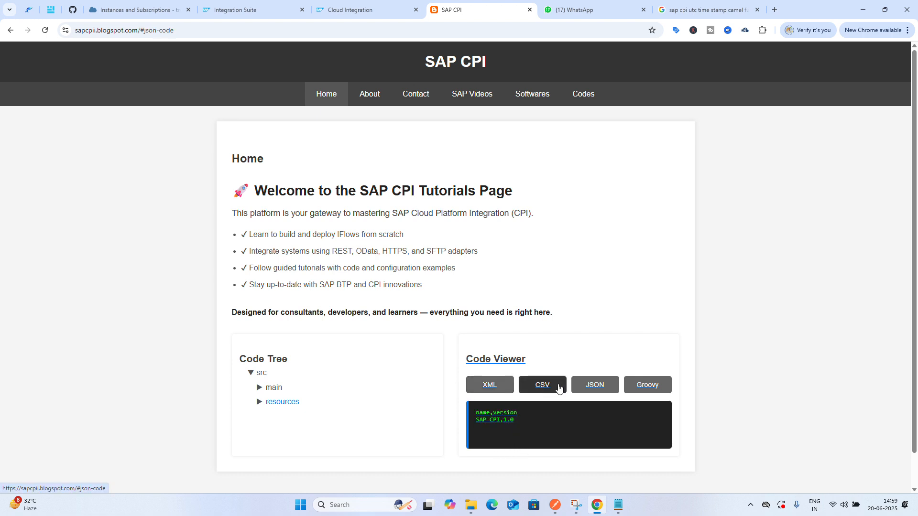
pyautogui.click(602, 389)
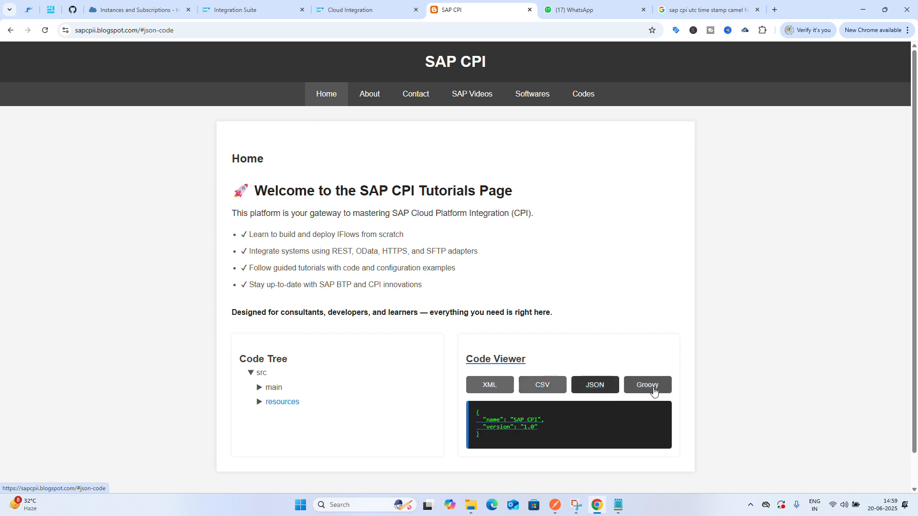
pyautogui.click(653, 390)
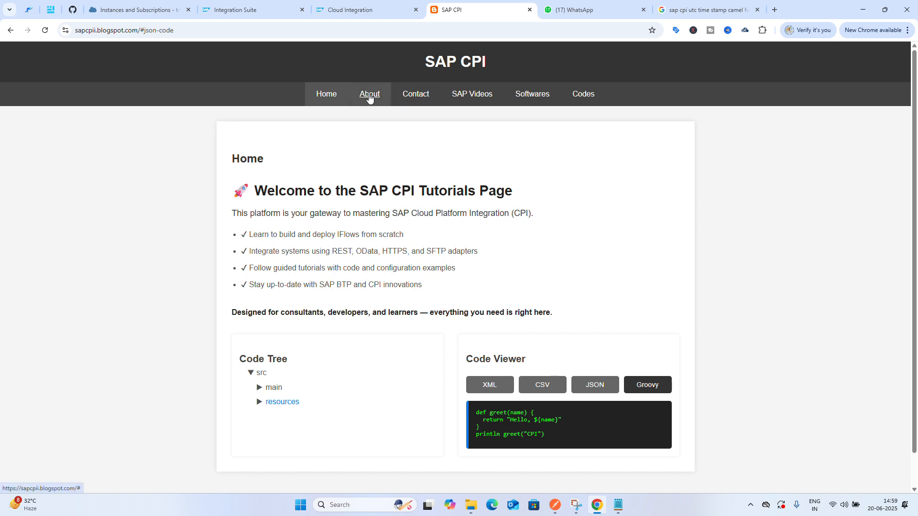
# Browse the blog's About, Contact and SAP Videos pages
pyautogui.click(370, 96)
pyautogui.scroll(-9, 396, 297)
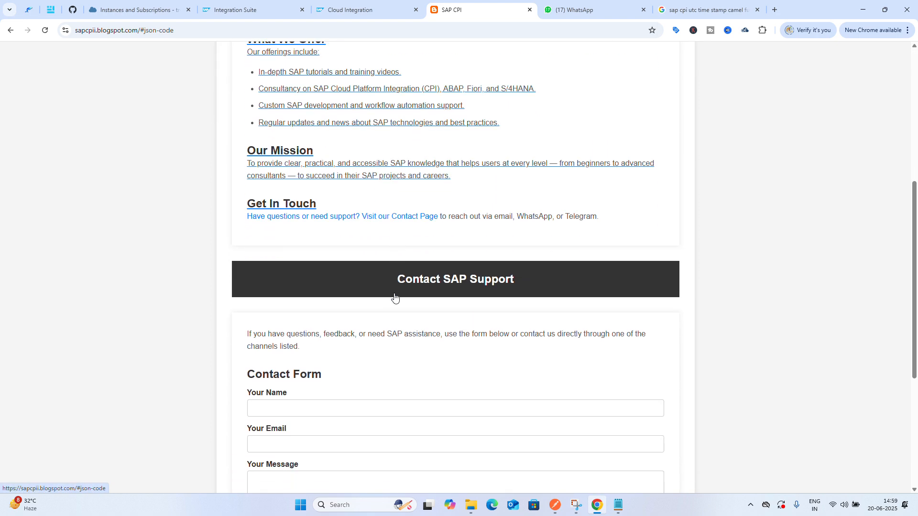
pyautogui.scroll(-3, 395, 297)
pyautogui.scroll(6, 395, 297)
pyautogui.scroll(-6, 396, 296)
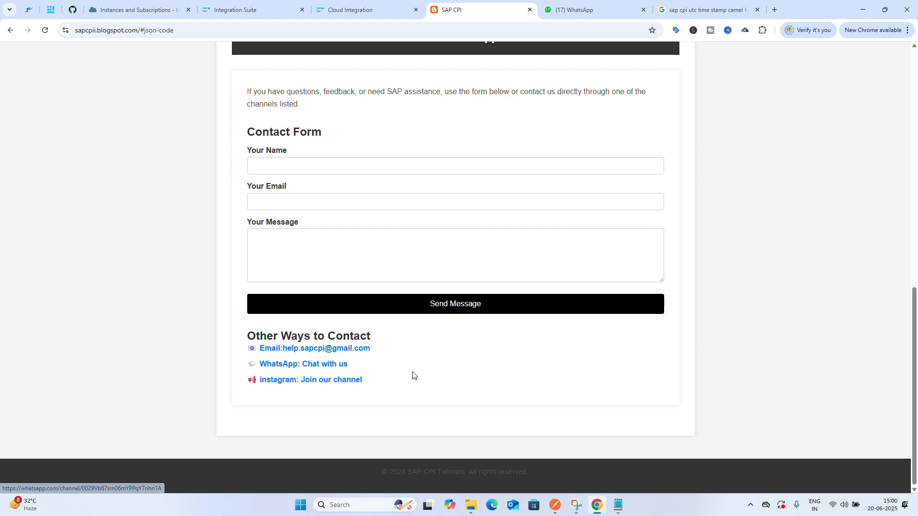
pyautogui.scroll(10, 413, 375)
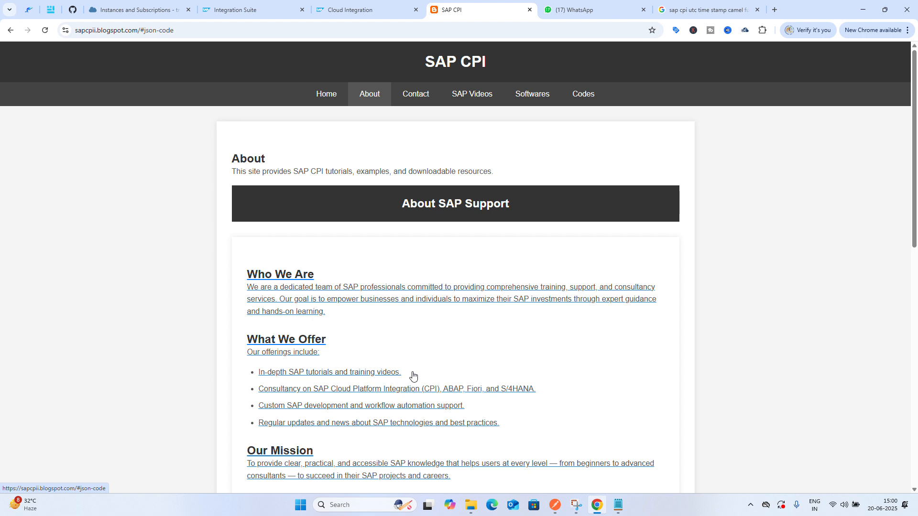
pyautogui.click(424, 97)
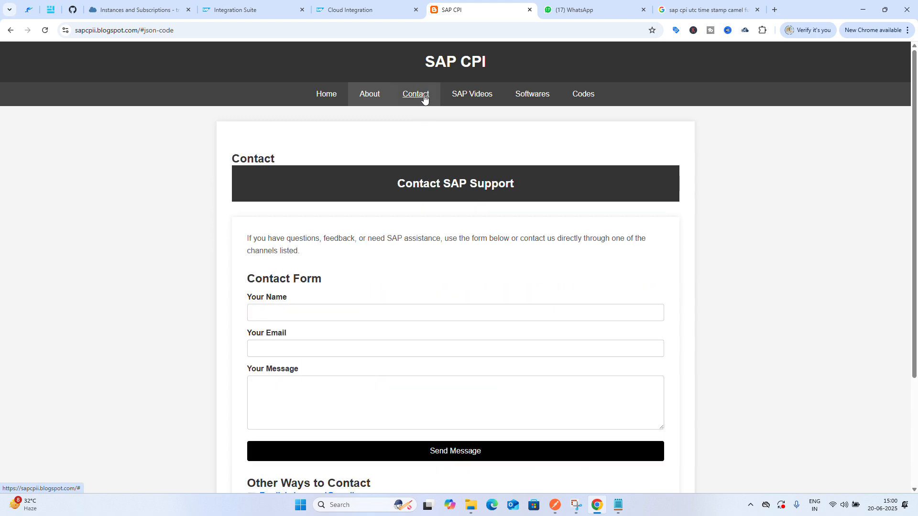
pyautogui.click(463, 98)
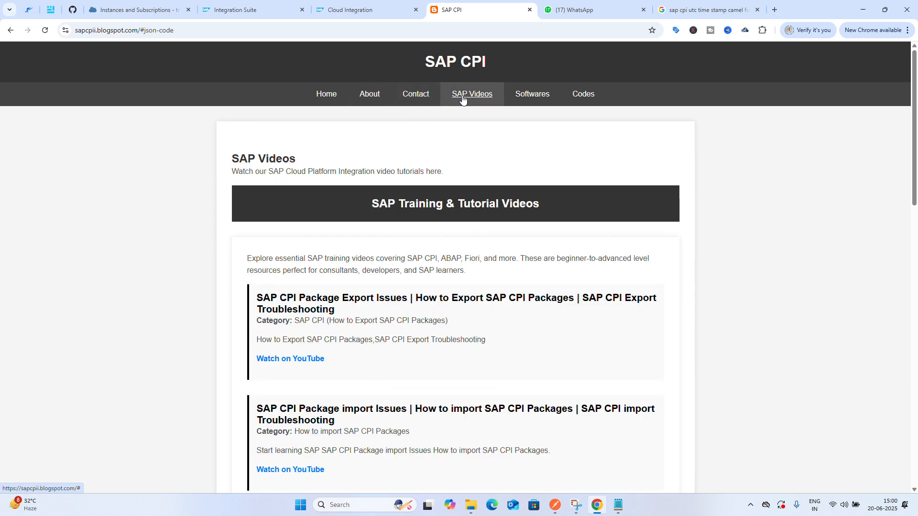
pyautogui.scroll(-5, 449, 194)
pyautogui.scroll(5, 447, 199)
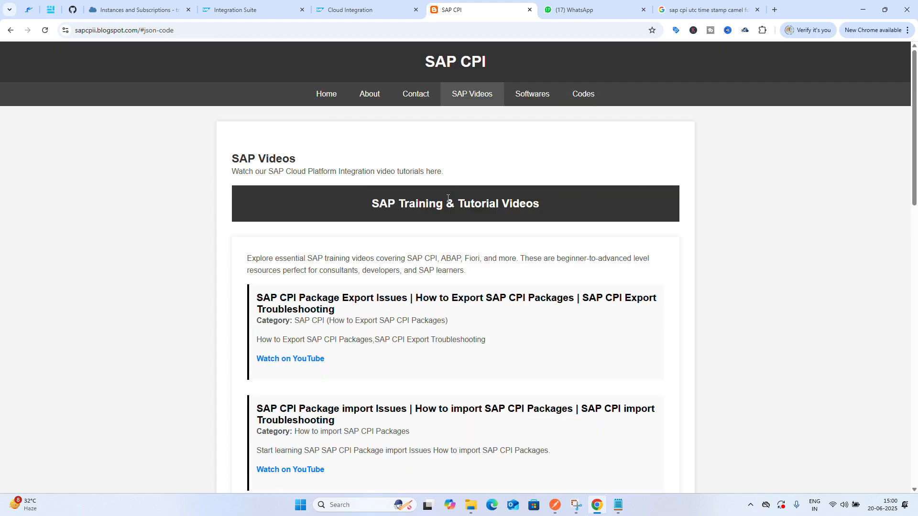
pyautogui.scroll(-5, 447, 198)
pyautogui.scroll(2, 317, 207)
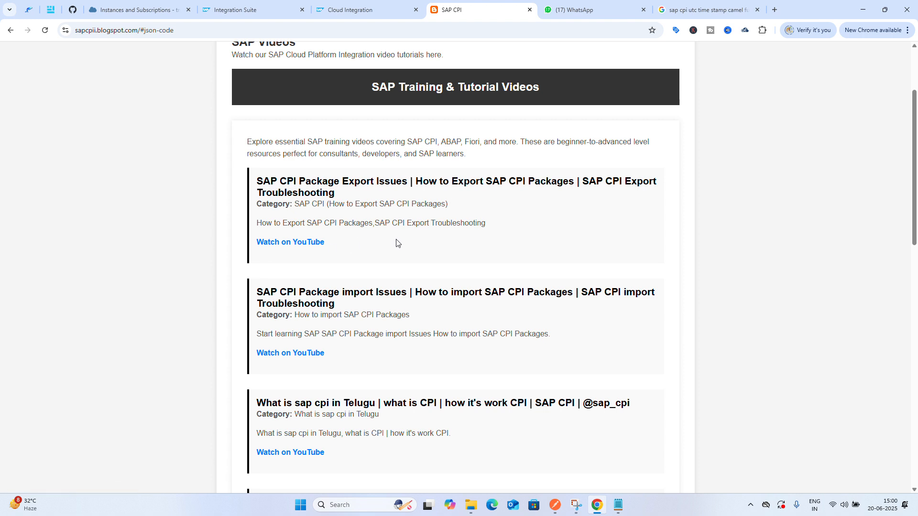
# Open the first SAP video's YouTube link, close that tab, and scroll through the SAP Videos list
pyautogui.click(311, 247)
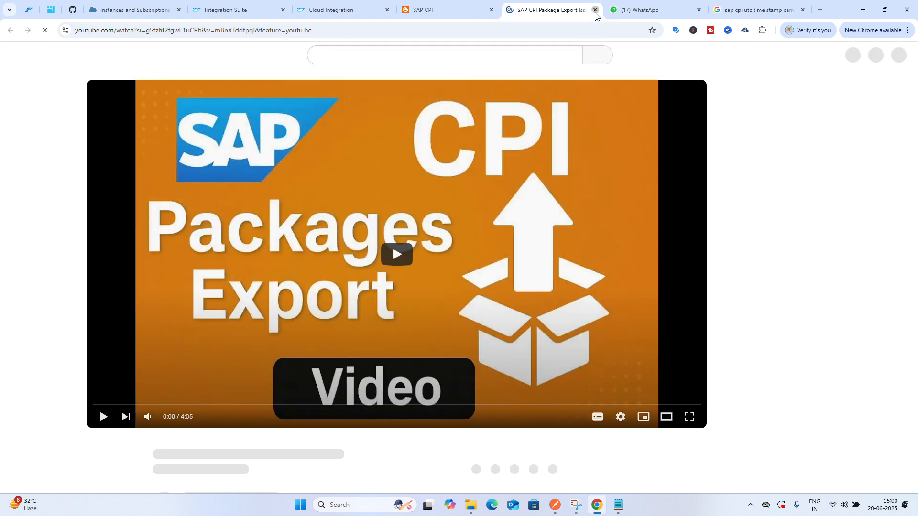
pyautogui.click(596, 11)
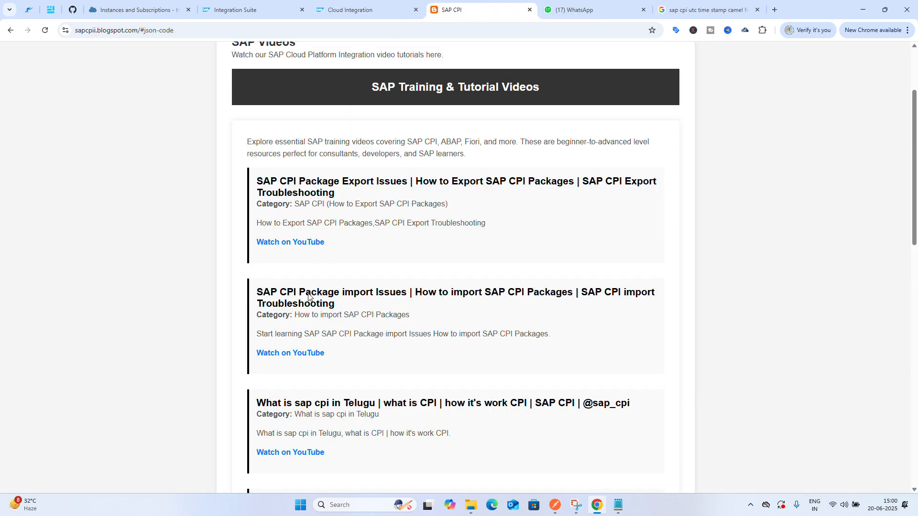
pyautogui.scroll(-9, 324, 364)
pyautogui.scroll(-5, 328, 377)
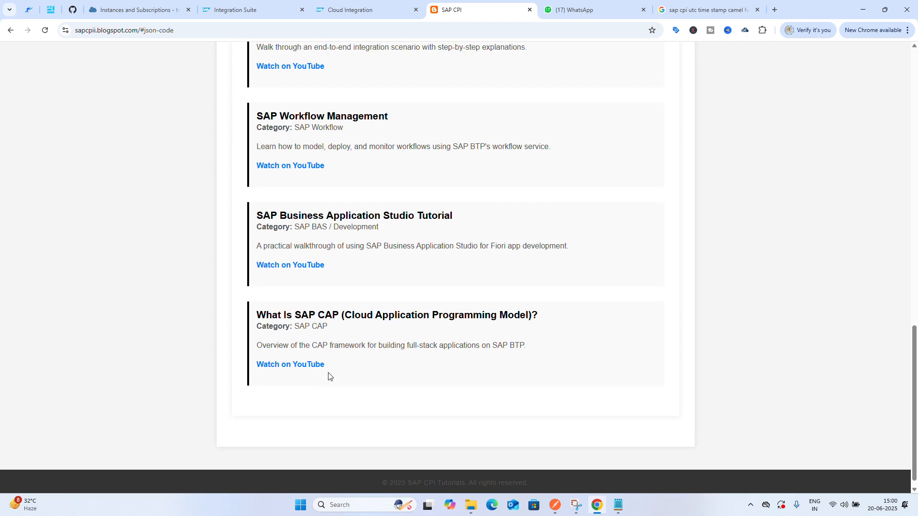
pyautogui.scroll(14, 328, 376)
pyautogui.scroll(2, 328, 376)
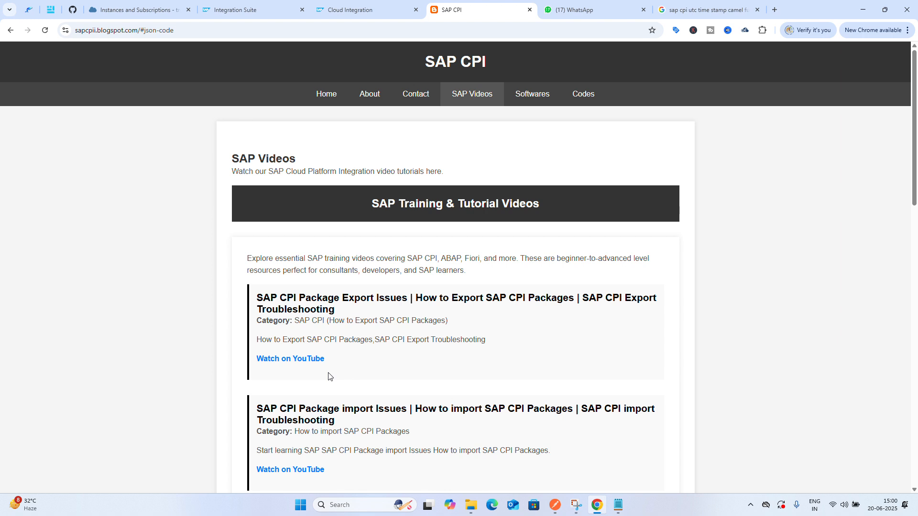
# Open the blog's Softwares page and read the Postman vs. SOAP UI comparison
pyautogui.click(528, 98)
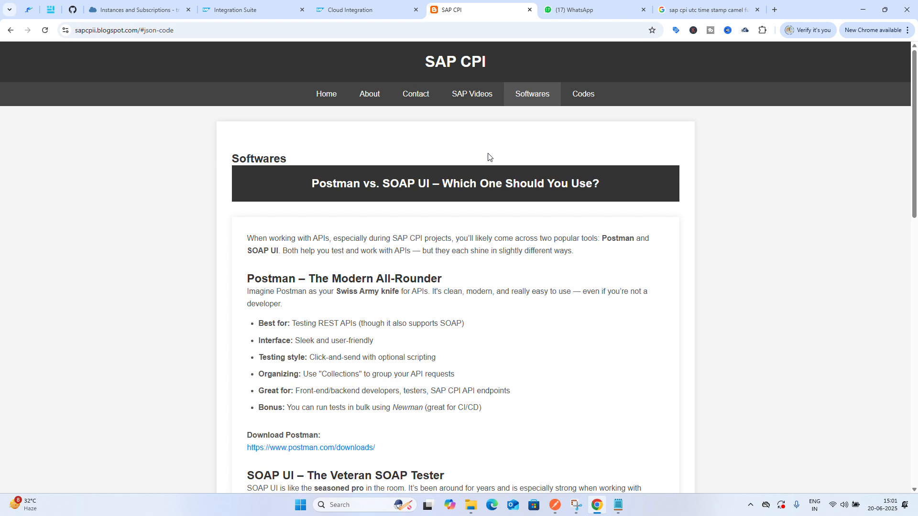
pyautogui.scroll(-3, 471, 287)
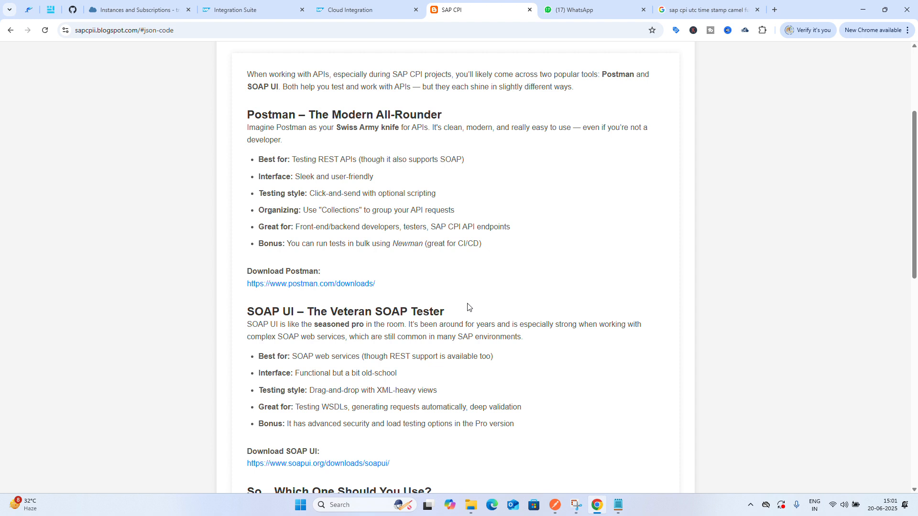
pyautogui.scroll(1, 468, 307)
pyautogui.scroll(-9, 467, 307)
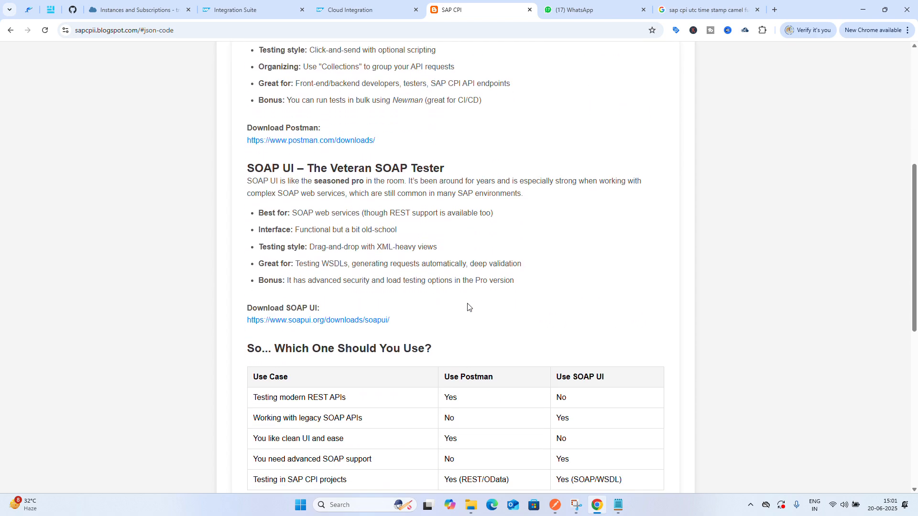
pyautogui.scroll(-3, 468, 307)
pyautogui.scroll(12, 468, 304)
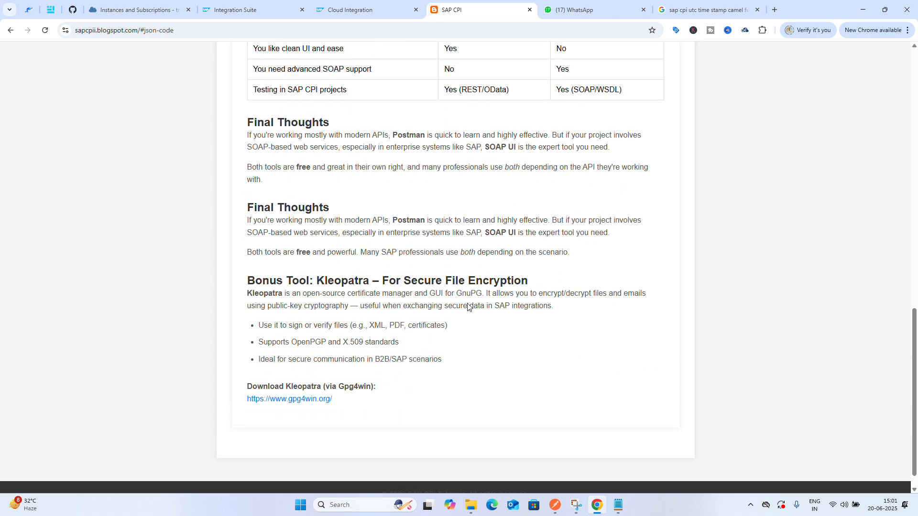
pyautogui.scroll(-1, 468, 304)
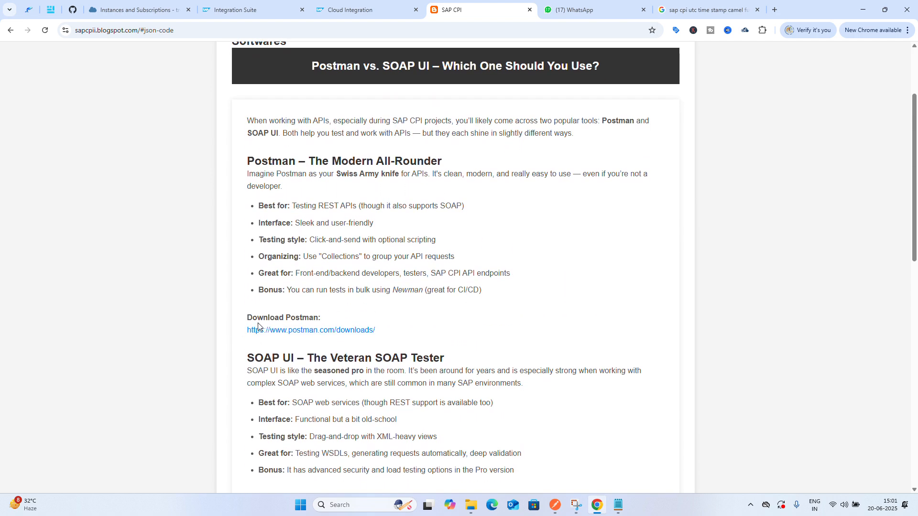
# Open the Postman download link, scroll its page, and close that tab
pyautogui.click(321, 331)
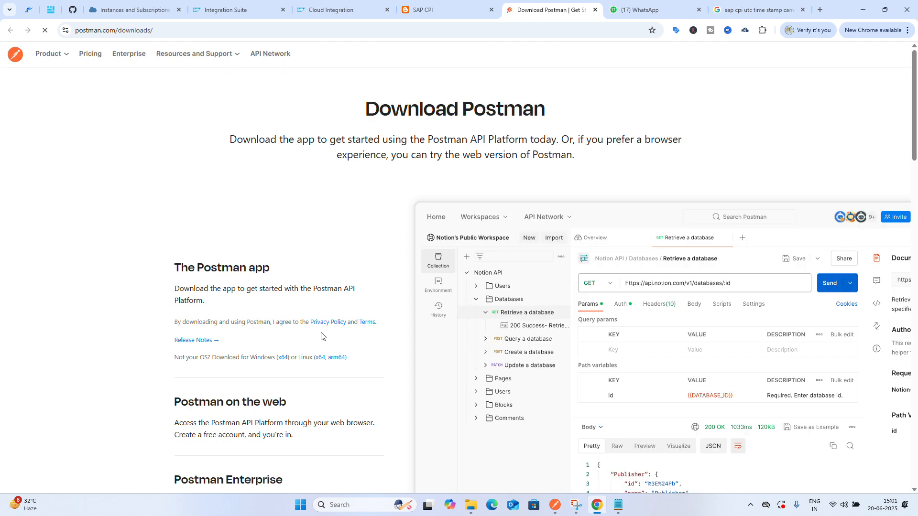
pyautogui.scroll(-6, 321, 336)
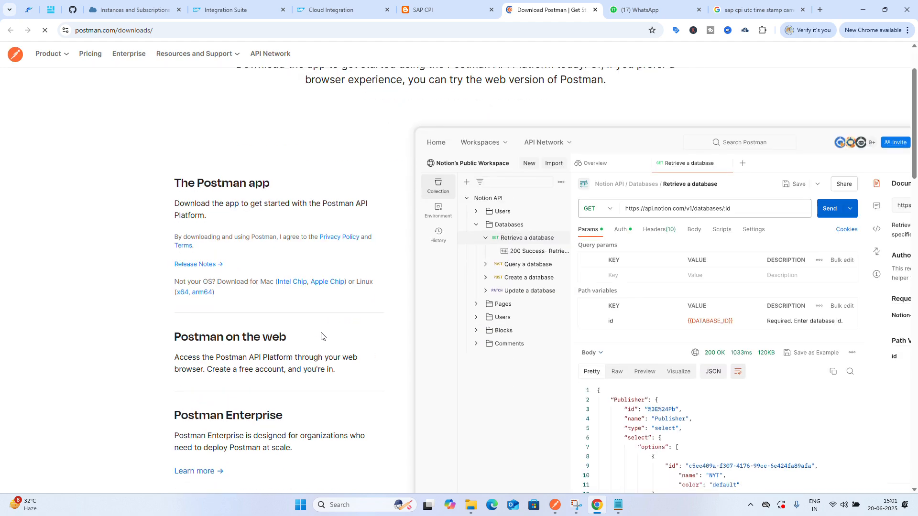
pyautogui.scroll(5, 321, 336)
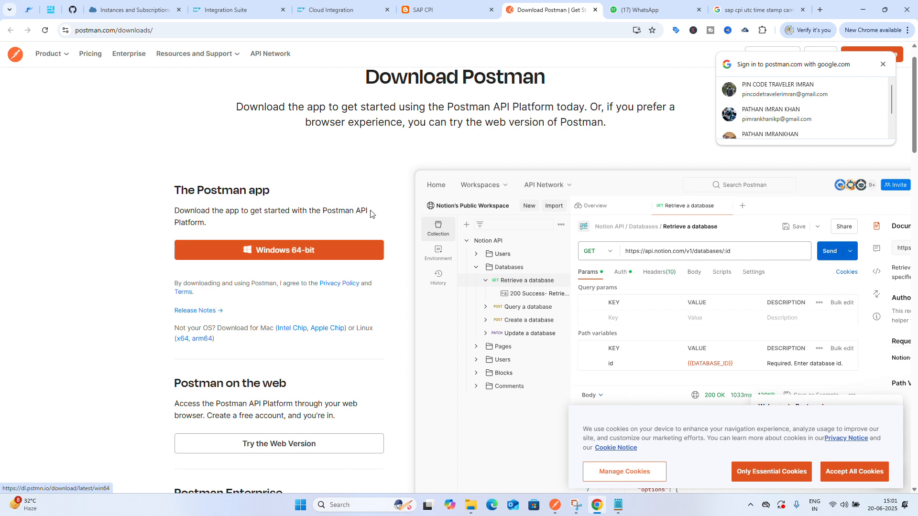
pyautogui.click(595, 10)
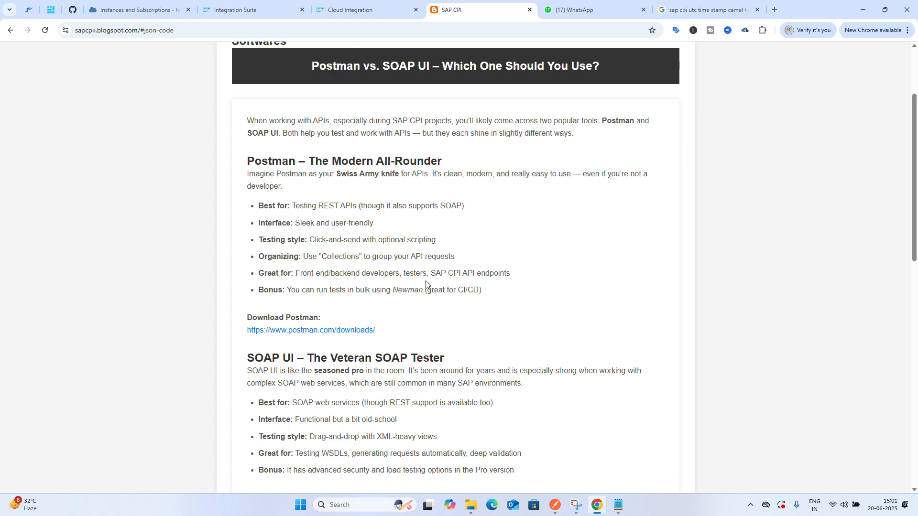
# Open the Codes page and scroll through the XML, CSV, JSON and Groovy code examples
pyautogui.scroll(3, 467, 236)
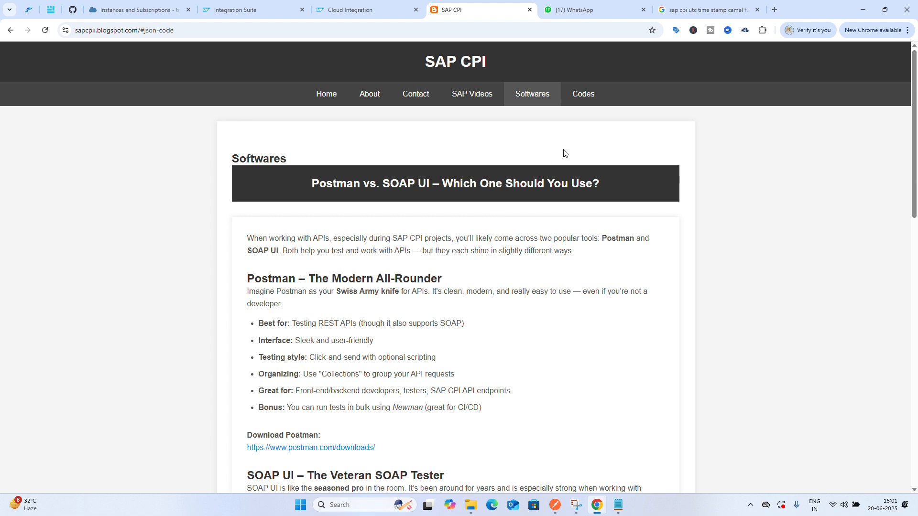
pyautogui.click(585, 101)
pyautogui.scroll(-2, 463, 287)
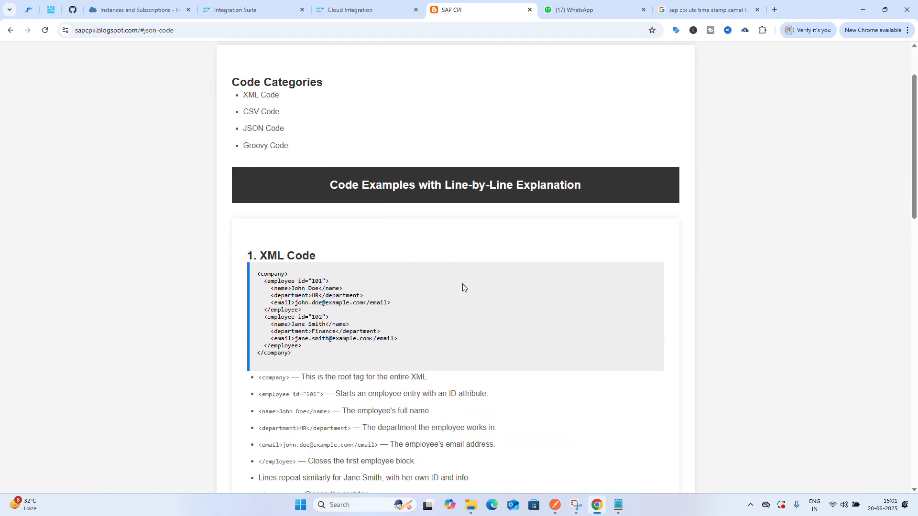
pyautogui.scroll(-10, 462, 287)
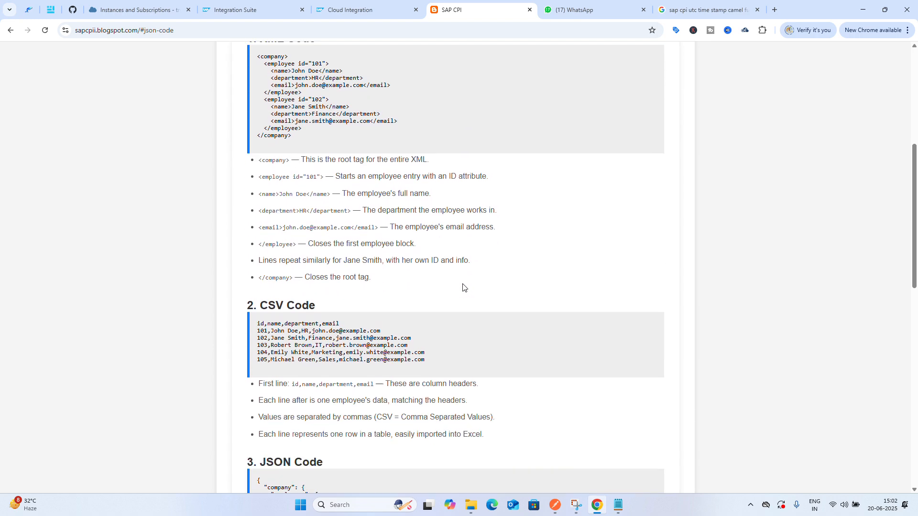
pyautogui.scroll(-6, 463, 287)
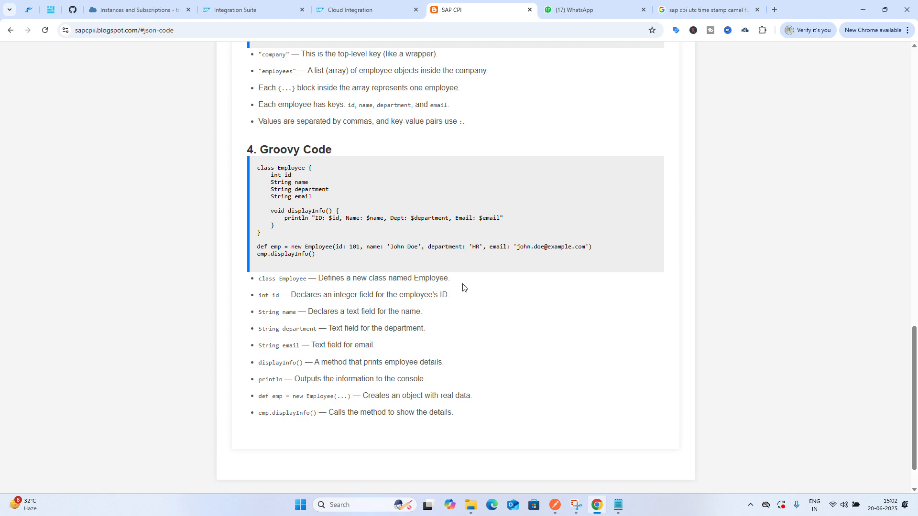
pyautogui.scroll(14, 463, 287)
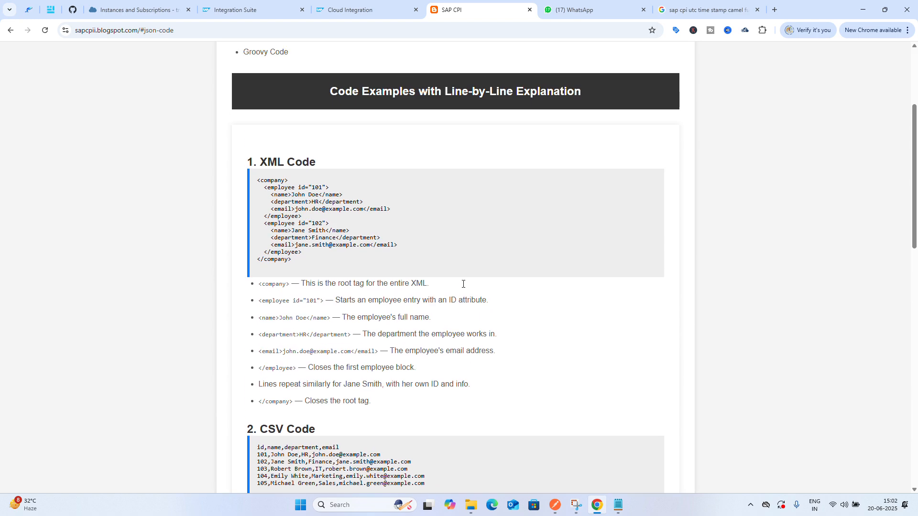
pyautogui.scroll(1, 463, 284)
pyautogui.scroll(-1, 463, 284)
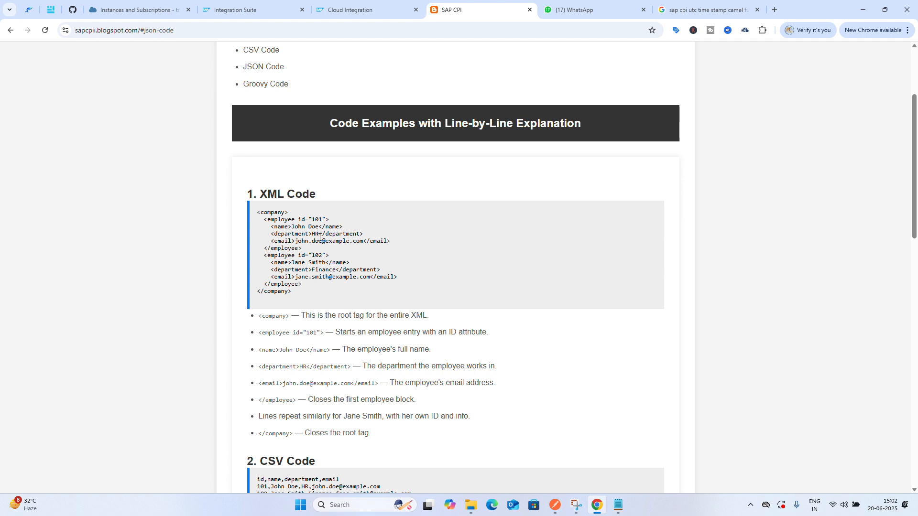
pyautogui.scroll(-4, 322, 270)
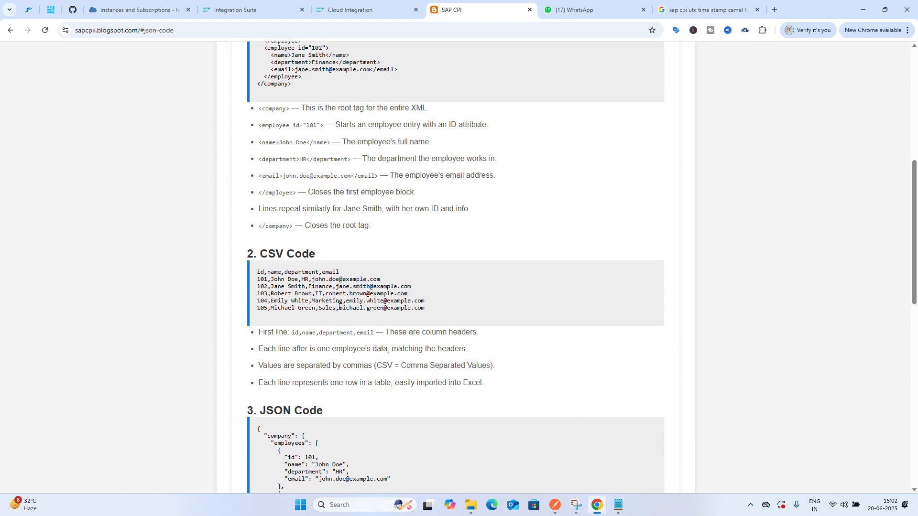
pyautogui.scroll(-4, 339, 306)
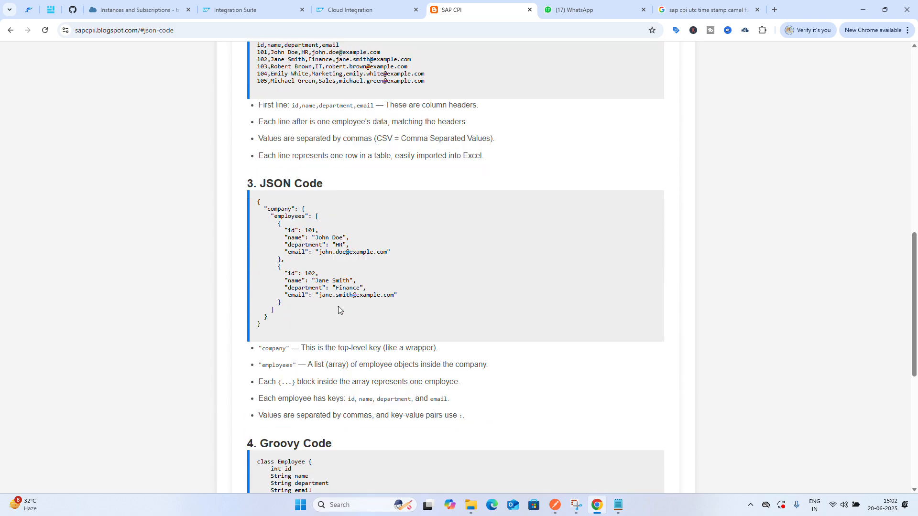
pyautogui.scroll(10, 337, 306)
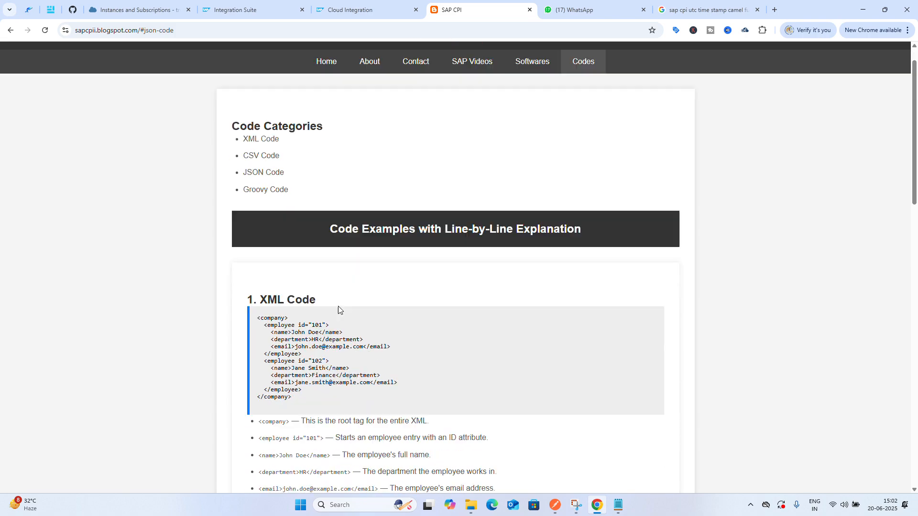
pyautogui.scroll(-3, 337, 306)
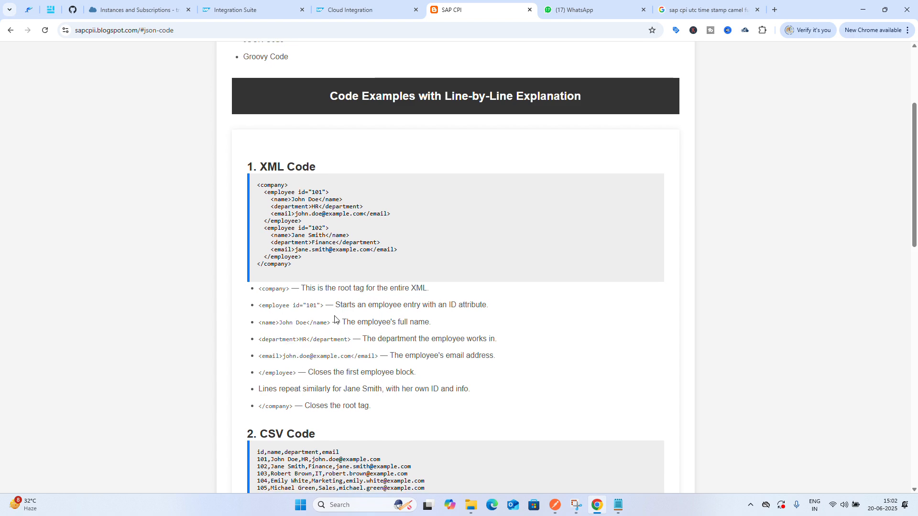
pyautogui.scroll(4, 336, 319)
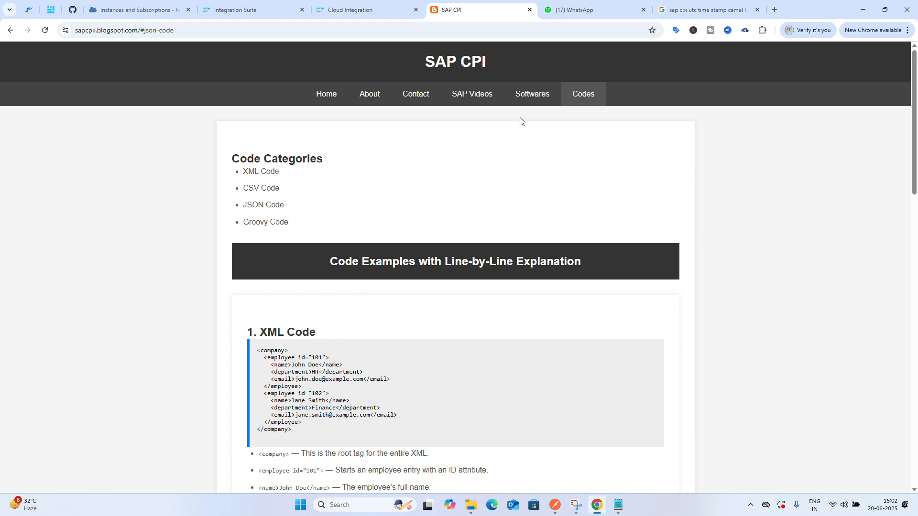
# Return to the Softwares page and scroll through the SOAP UI, comparison table and Kleopatra sections
pyautogui.click(533, 101)
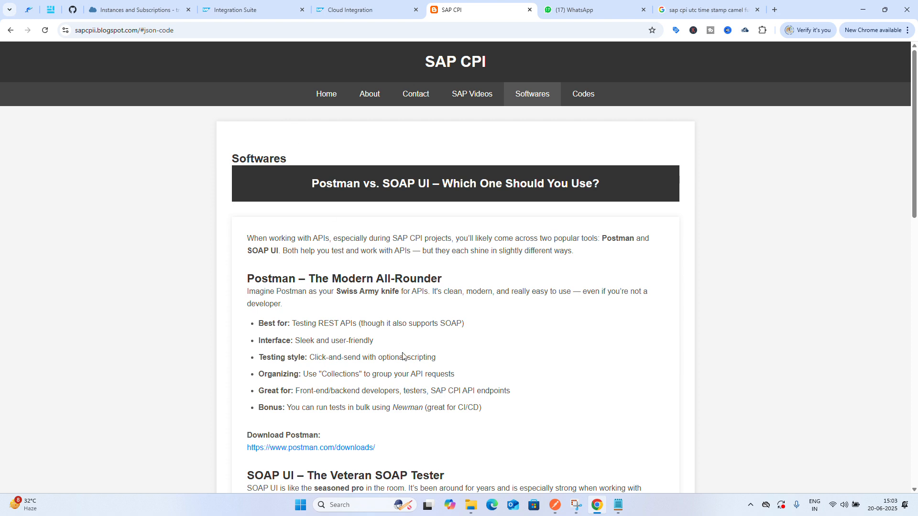
pyautogui.scroll(-1, 414, 371)
pyautogui.scroll(-7, 414, 371)
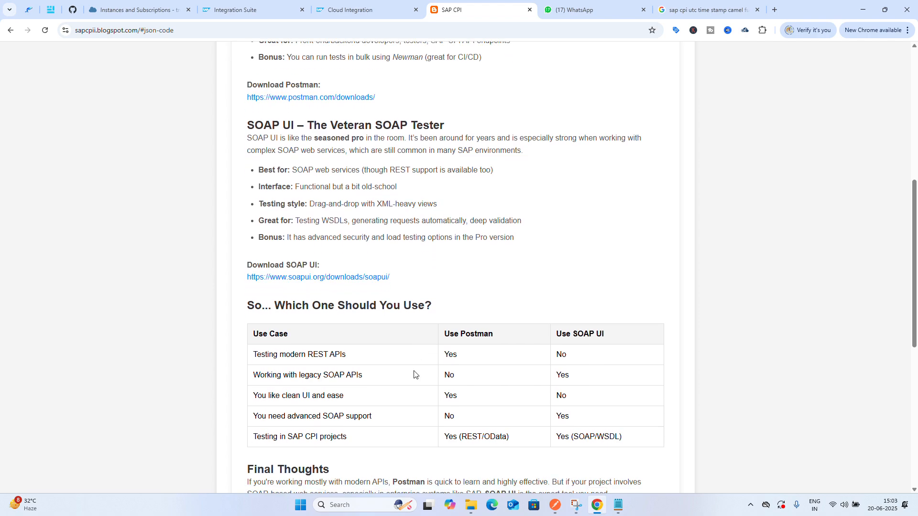
pyautogui.scroll(-7, 413, 375)
pyautogui.scroll(6, 414, 374)
pyautogui.scroll(-1, 414, 374)
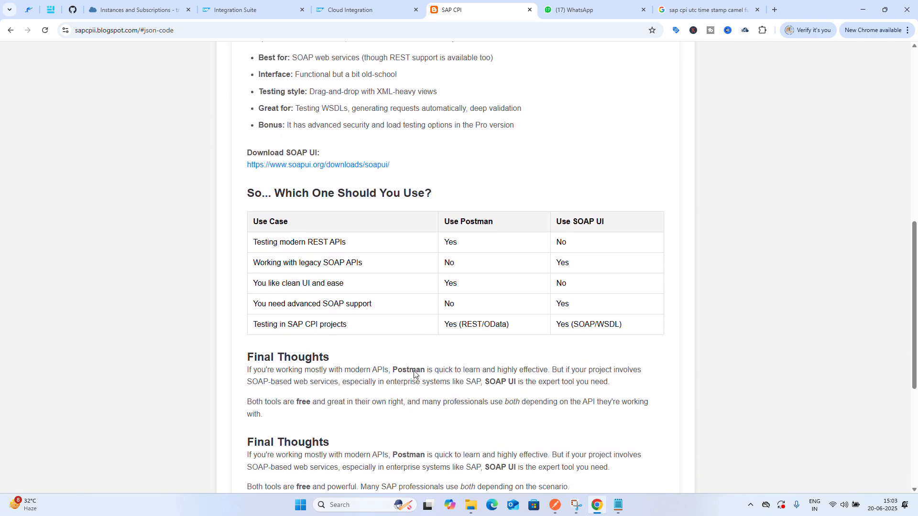
pyautogui.scroll(1, 414, 374)
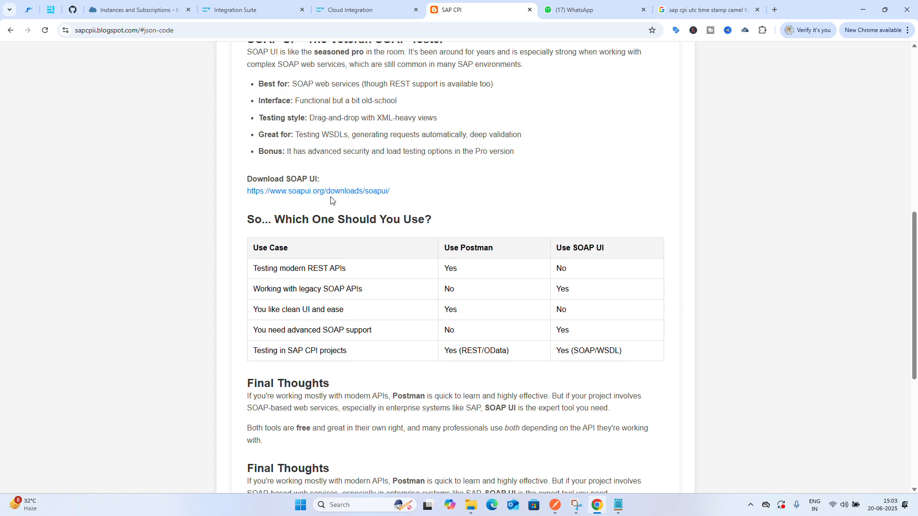
pyautogui.scroll(5, 353, 252)
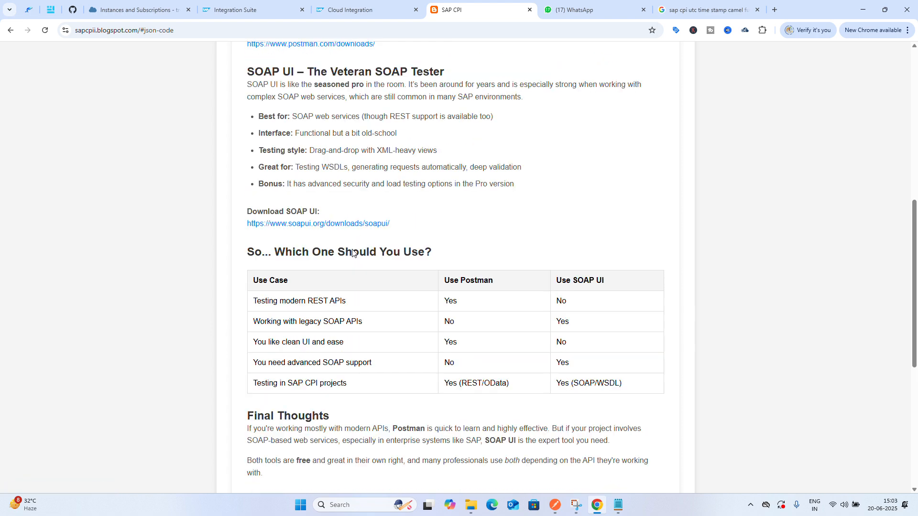
pyautogui.scroll(-1, 352, 253)
pyautogui.scroll(-2, 351, 261)
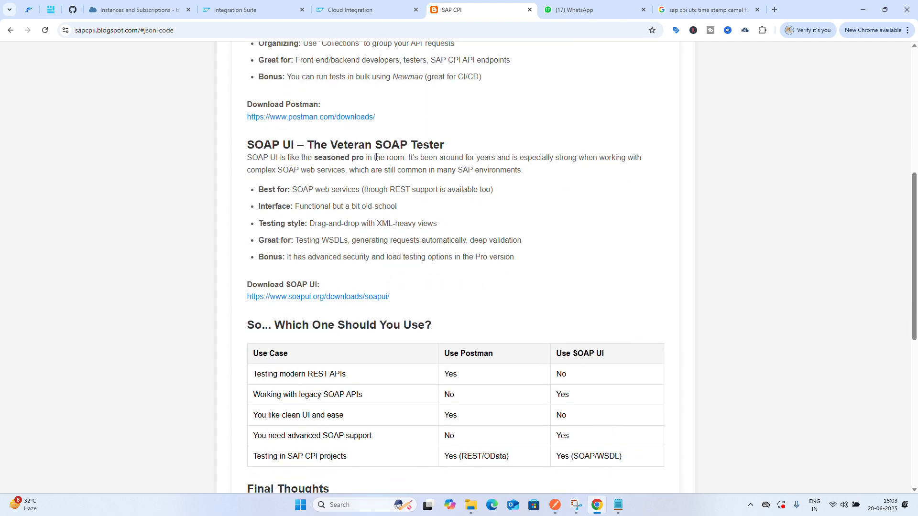
pyautogui.scroll(-3, 366, 268)
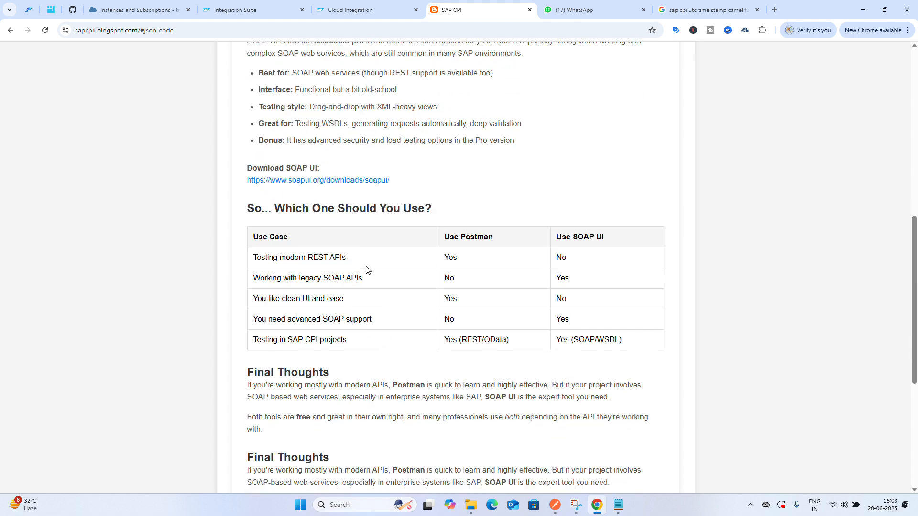
pyautogui.scroll(-6, 366, 268)
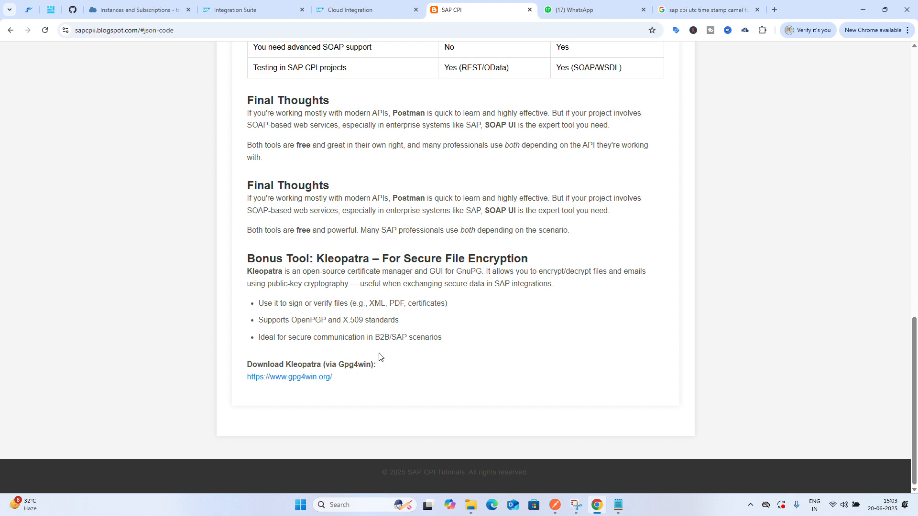
pyautogui.scroll(1, 449, 327)
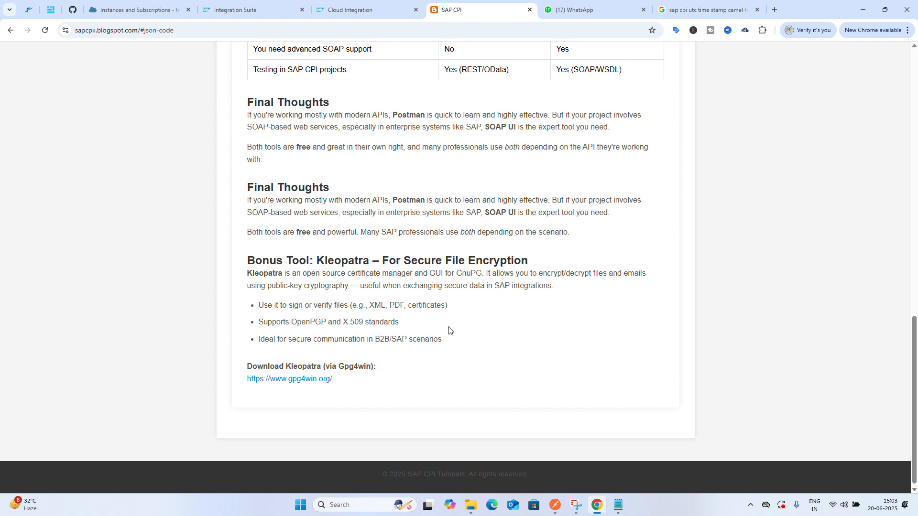
pyautogui.scroll(15, 449, 330)
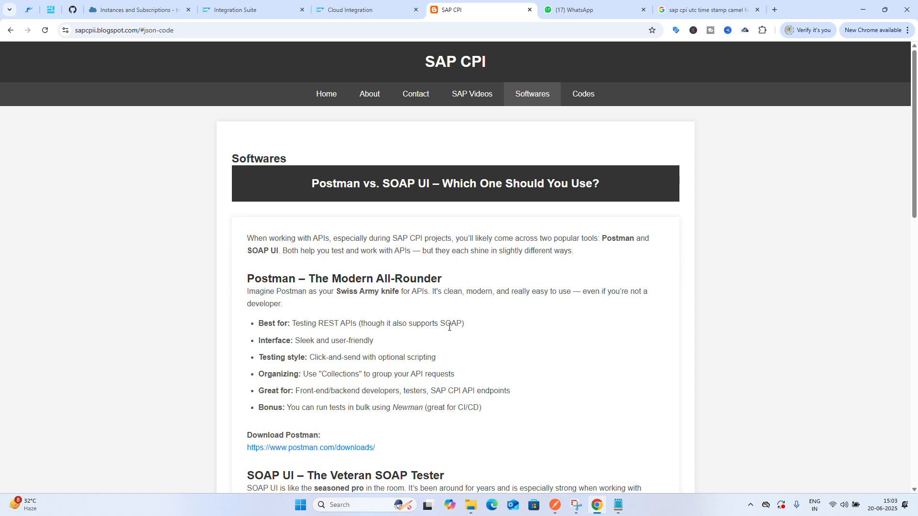
pyautogui.scroll(-12, 449, 327)
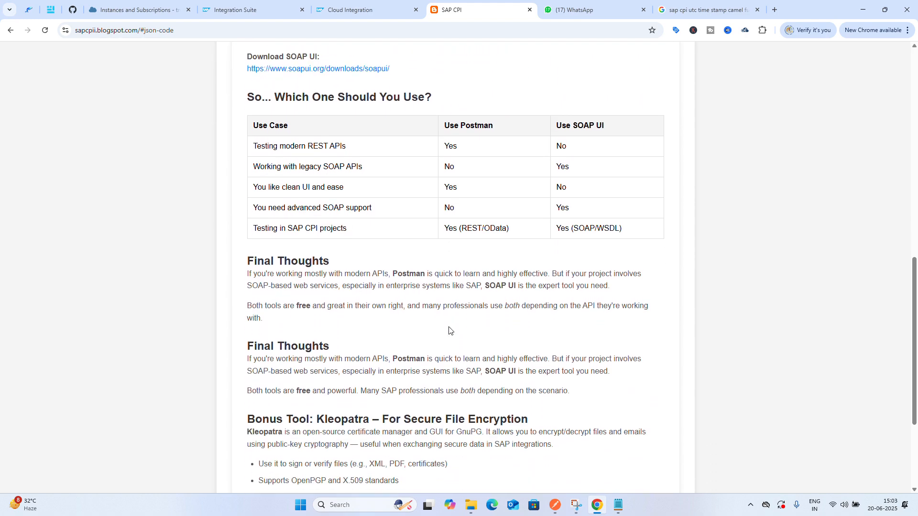
# Return to the content moderator integration flow and switch it into edit mode
pyautogui.scroll(-3, 448, 330)
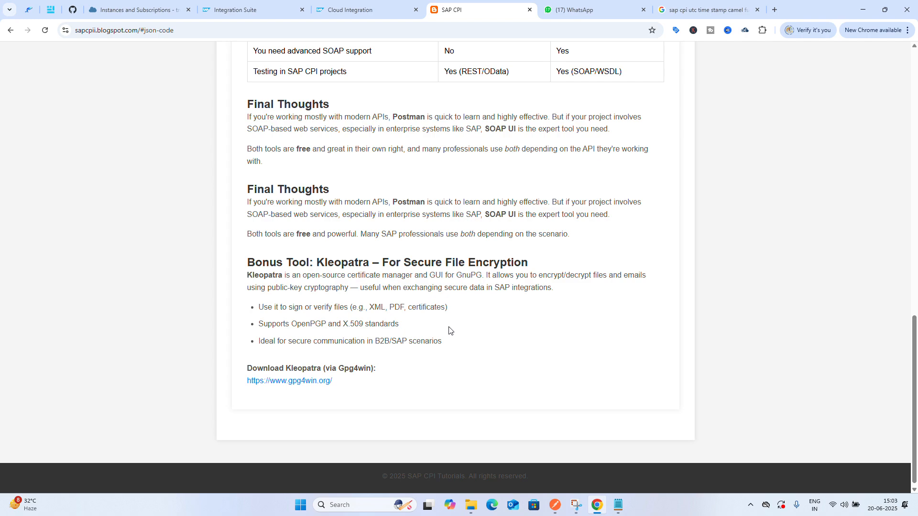
pyautogui.scroll(15, 449, 330)
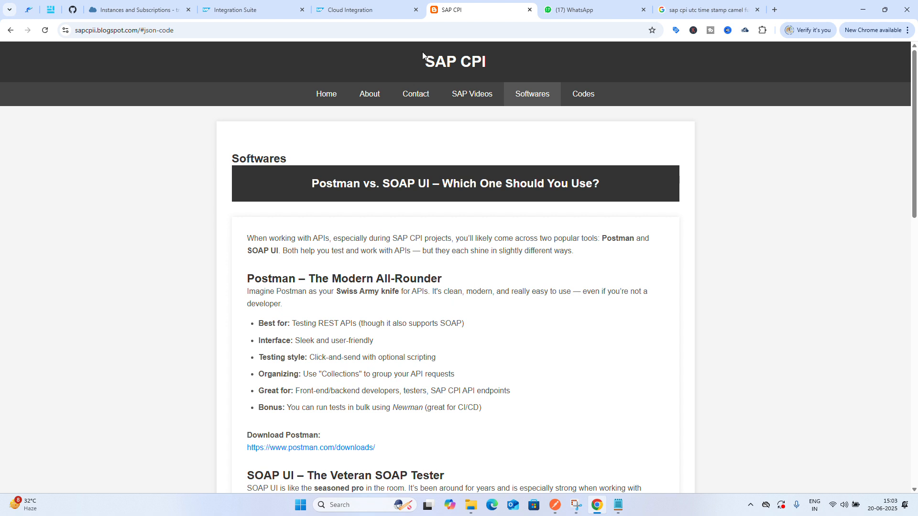
pyautogui.click(360, 6)
pyautogui.hotkey('ctrl', 'c')
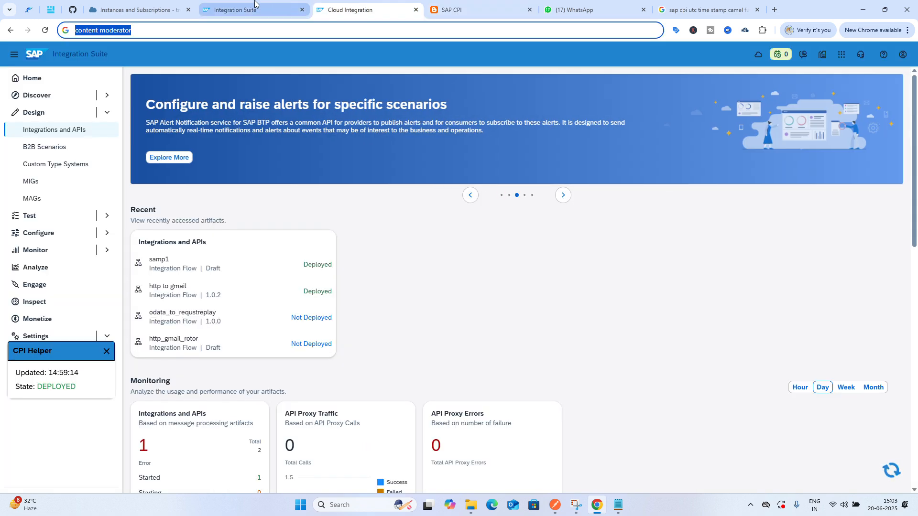
pyautogui.click(255, 6)
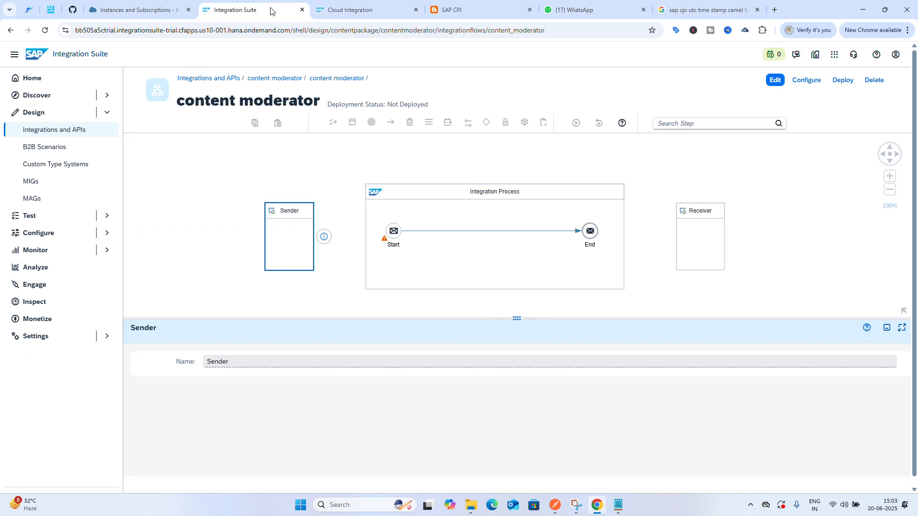
pyautogui.moveTo(554, 506)
pyautogui.click(775, 81)
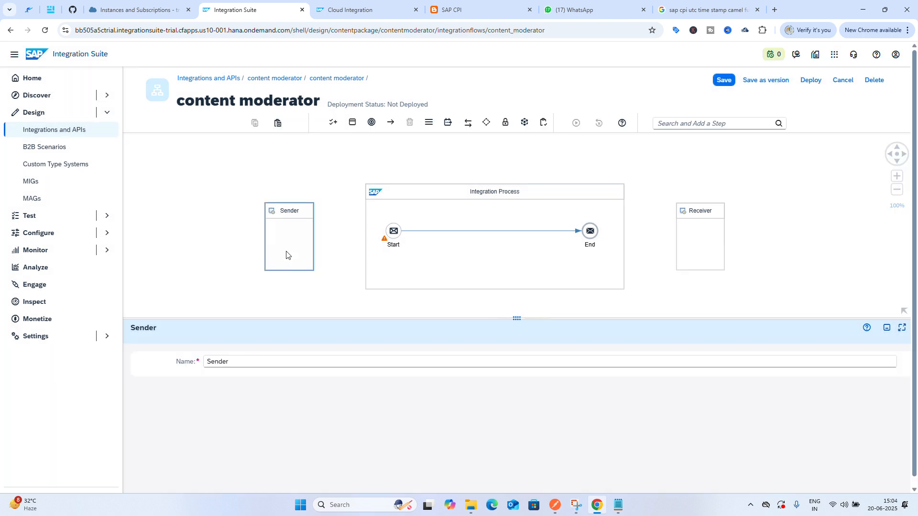
# Connect the Sender to the Start event using an HTTPS adapter
pyautogui.click(292, 237)
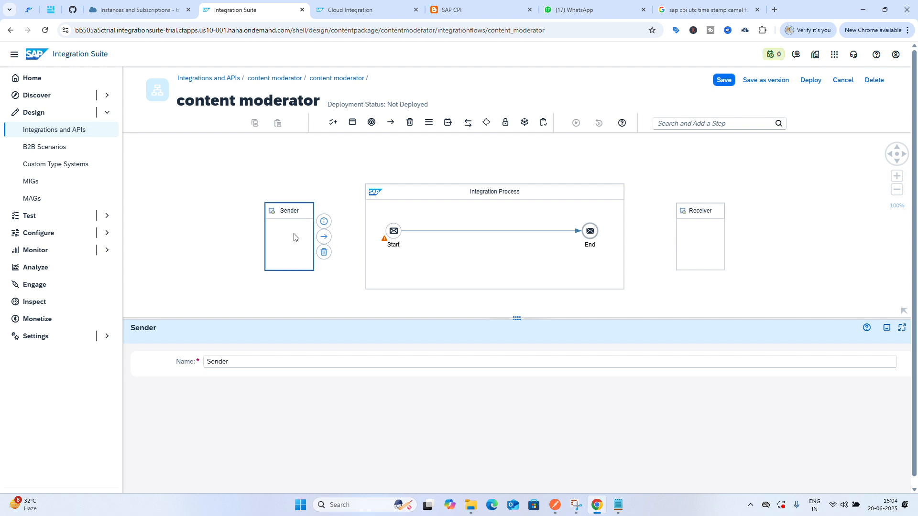
pyautogui.moveTo(322, 238); pyautogui.dragTo(395, 232)
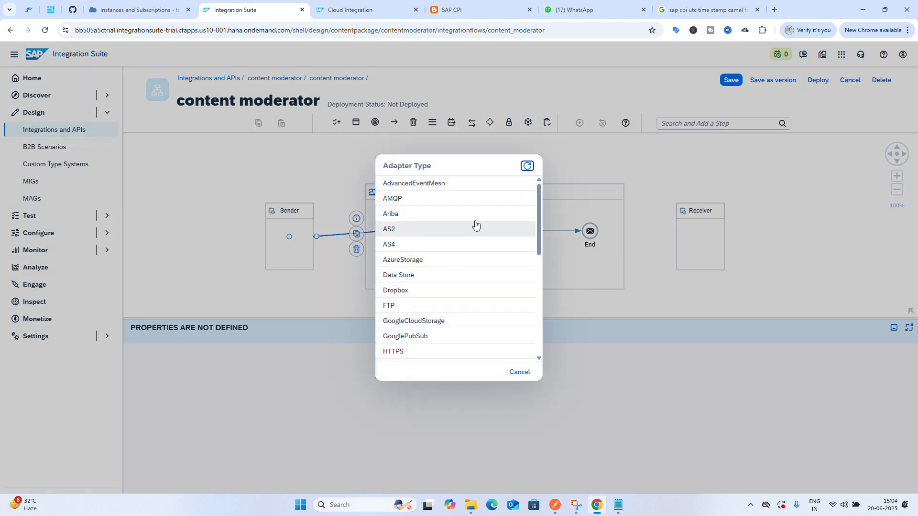
pyautogui.scroll(-4, 466, 298)
pyautogui.scroll(2, 466, 299)
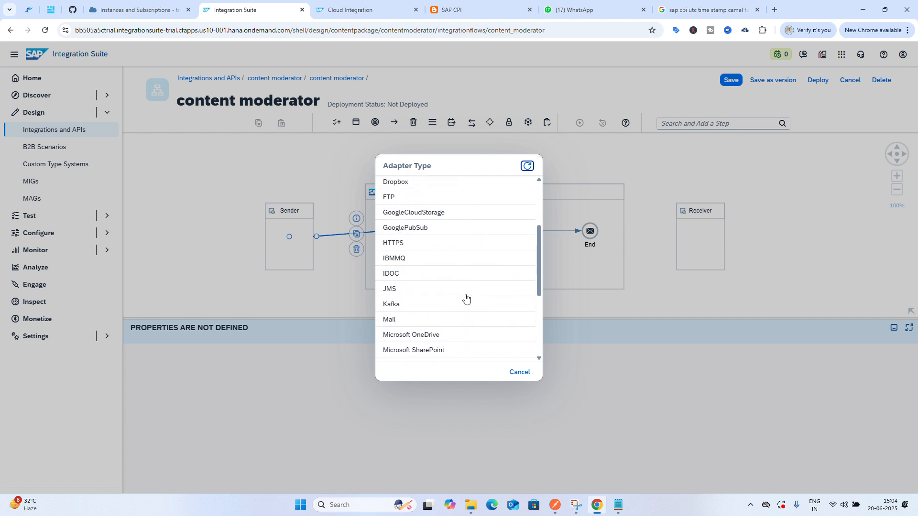
pyautogui.click(420, 243)
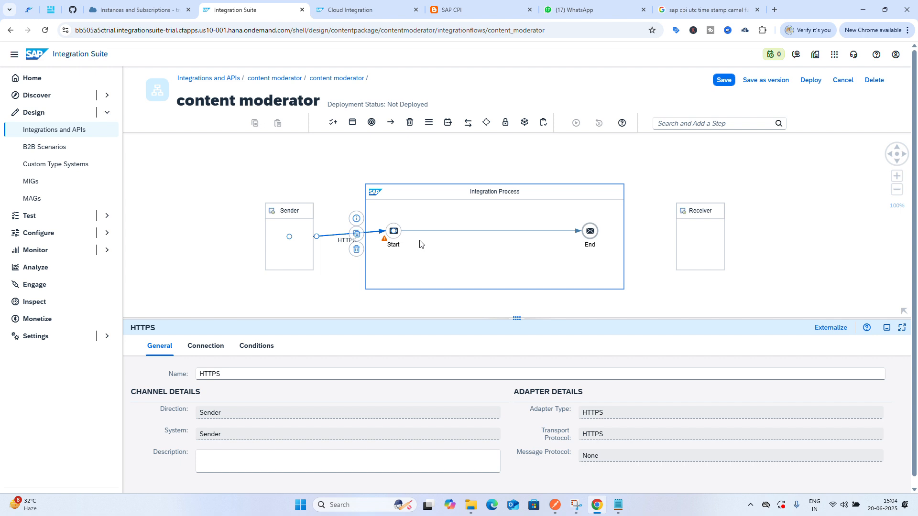
# Set the HTTPS sender channel's address to /content moderator
pyautogui.click(206, 346)
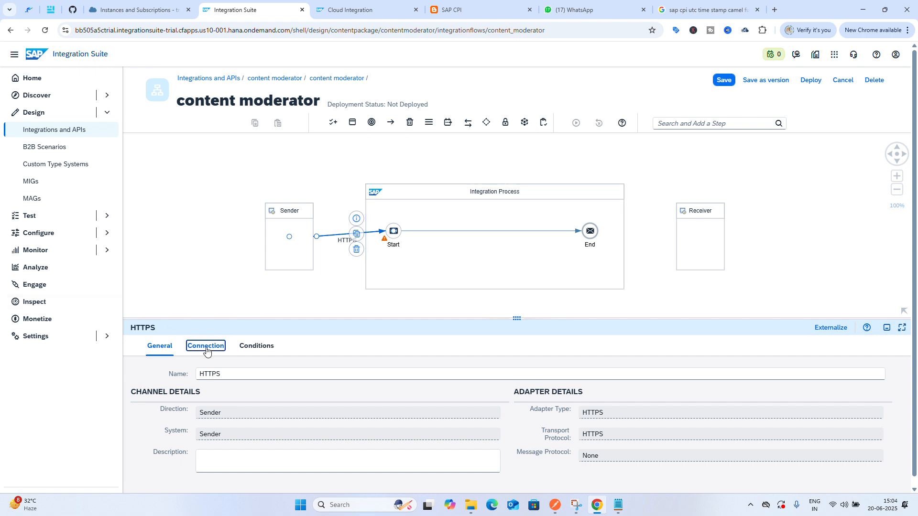
pyautogui.click(281, 391)
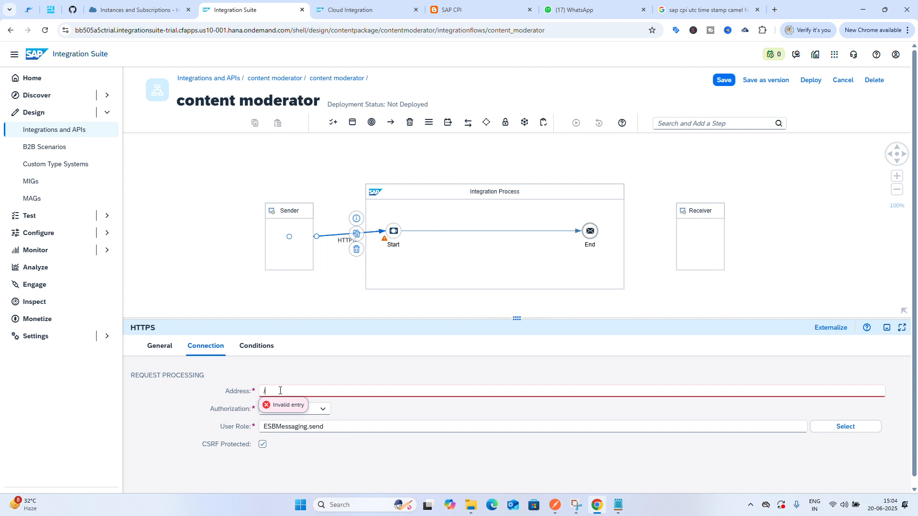
pyautogui.write('/')
pyautogui.hotkey('ctrl', 'v')
pyautogui.click(396, 419)
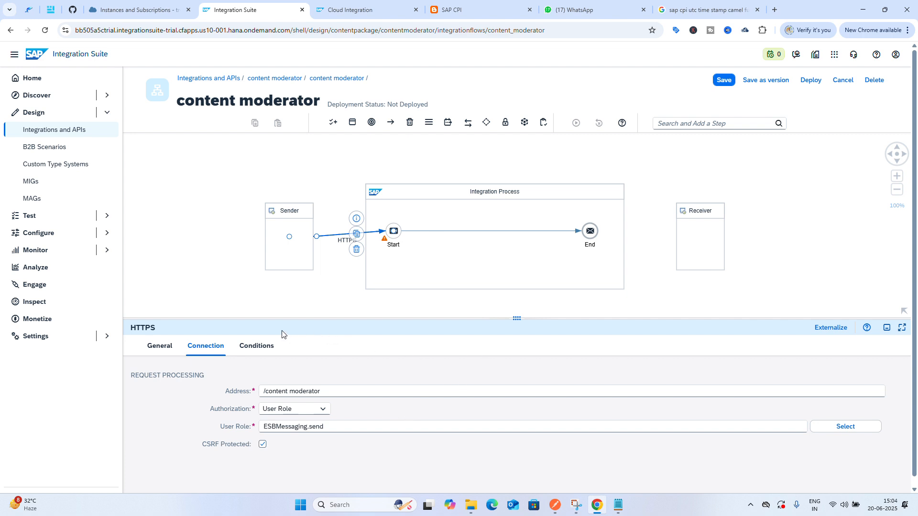
# Review the HTTPS adapter's Conditions and General settings
pyautogui.click(261, 344)
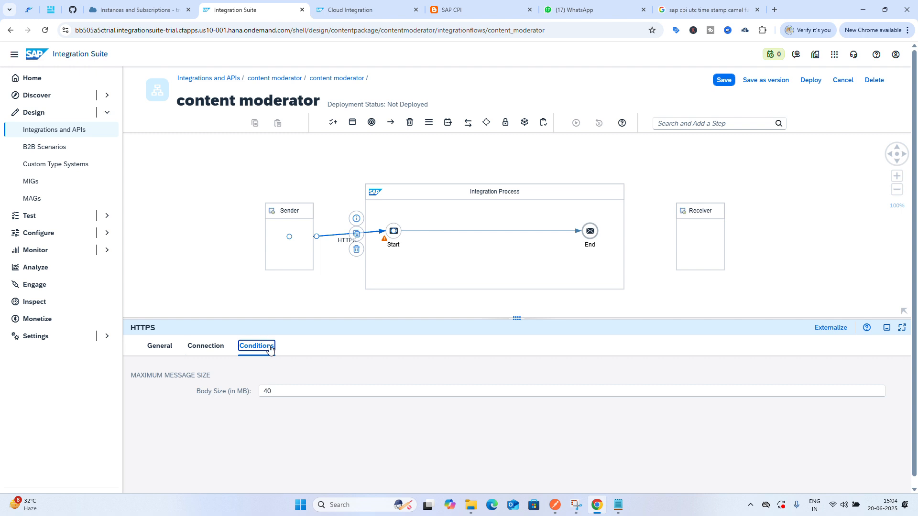
pyautogui.click(158, 345)
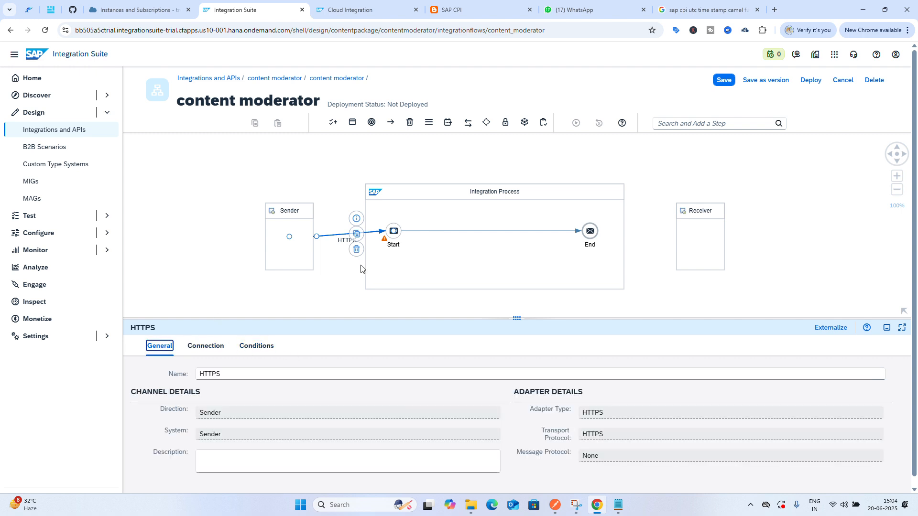
pyautogui.click(422, 274)
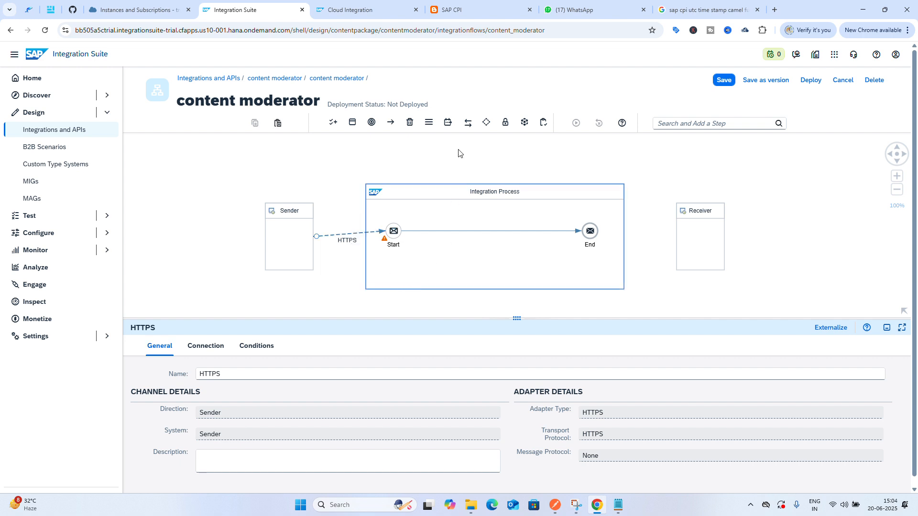
pyautogui.click(429, 122)
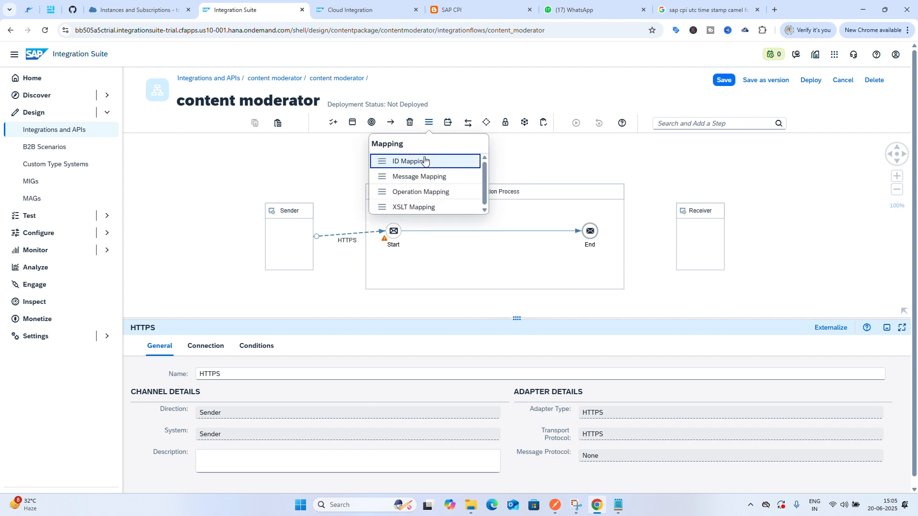
pyautogui.click(449, 123)
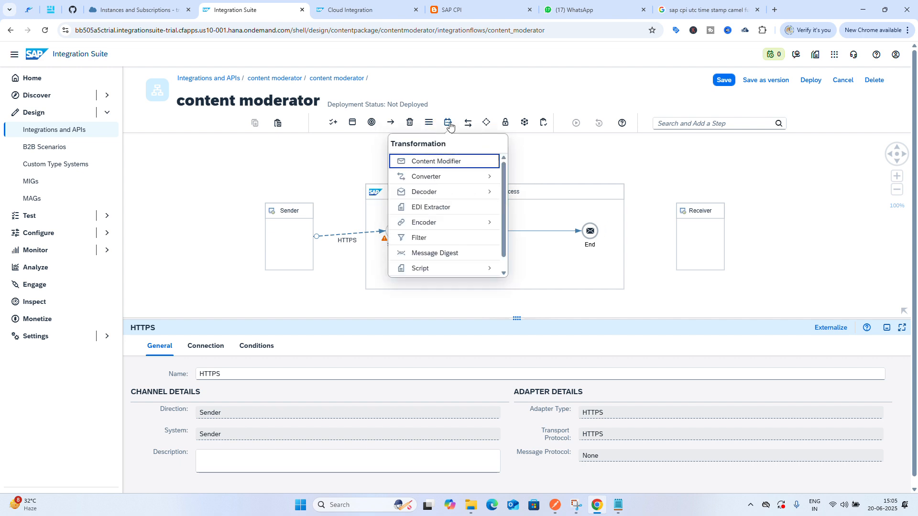
pyautogui.click(443, 161)
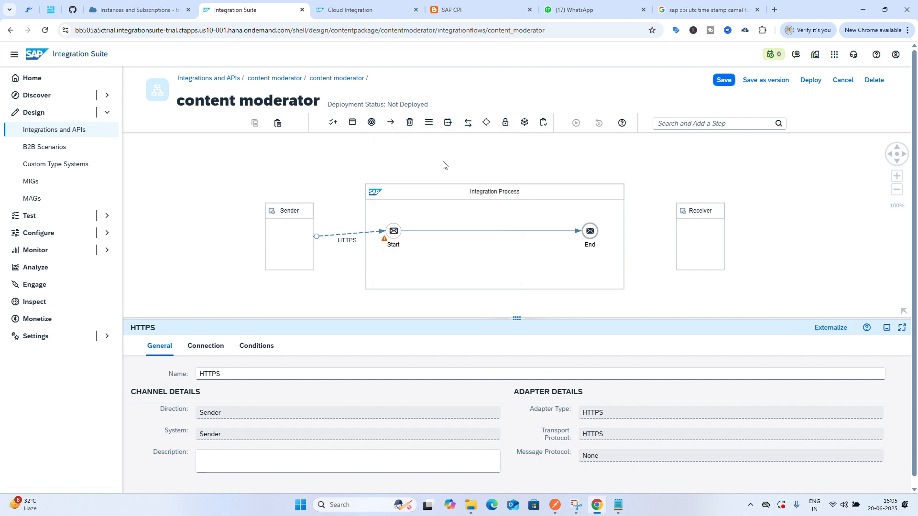
pyautogui.click(464, 233)
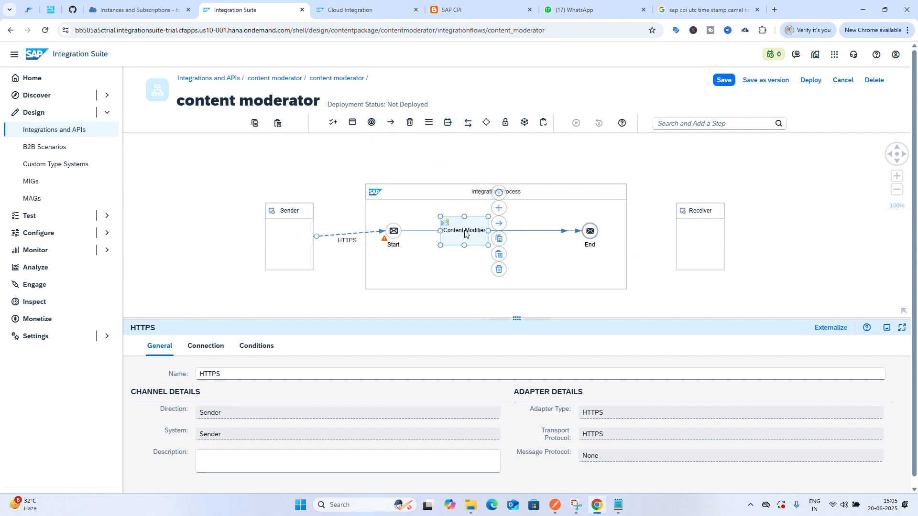
pyautogui.click(498, 269)
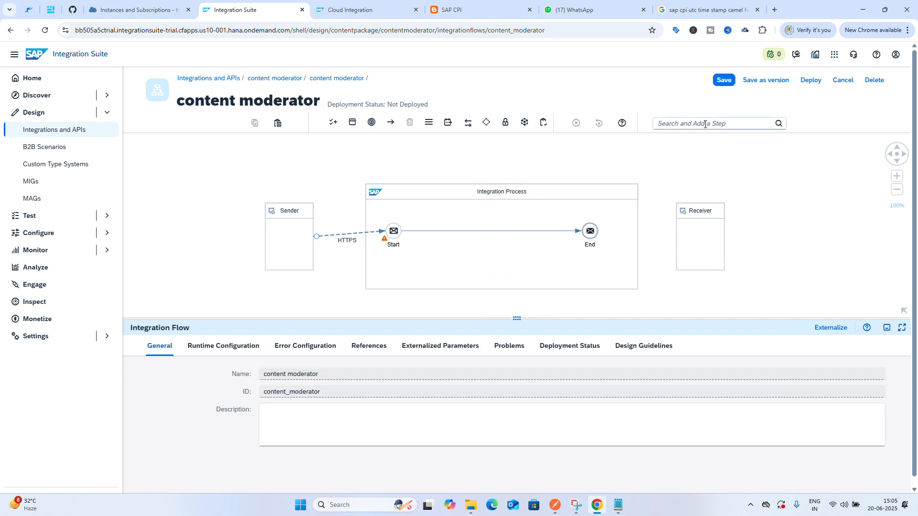
pyautogui.click(706, 124)
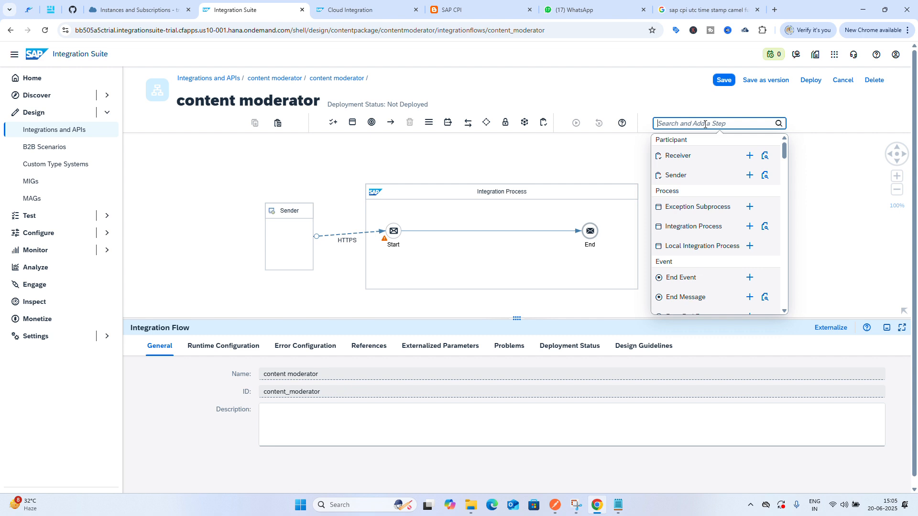
pyautogui.write('con')
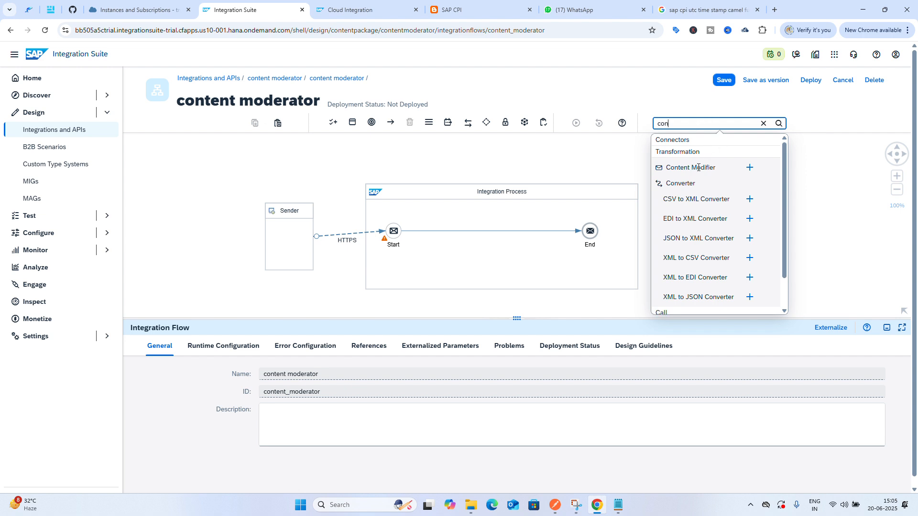
pyautogui.click(750, 169)
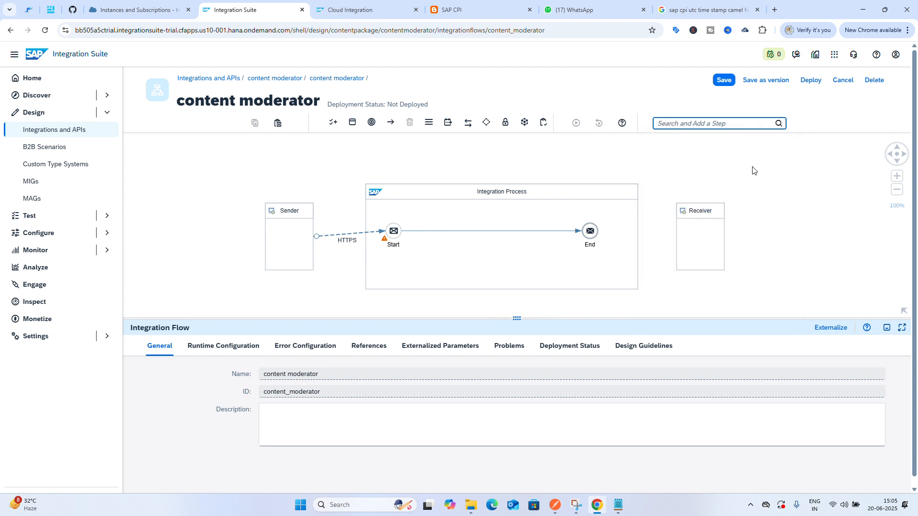
pyautogui.click(475, 233)
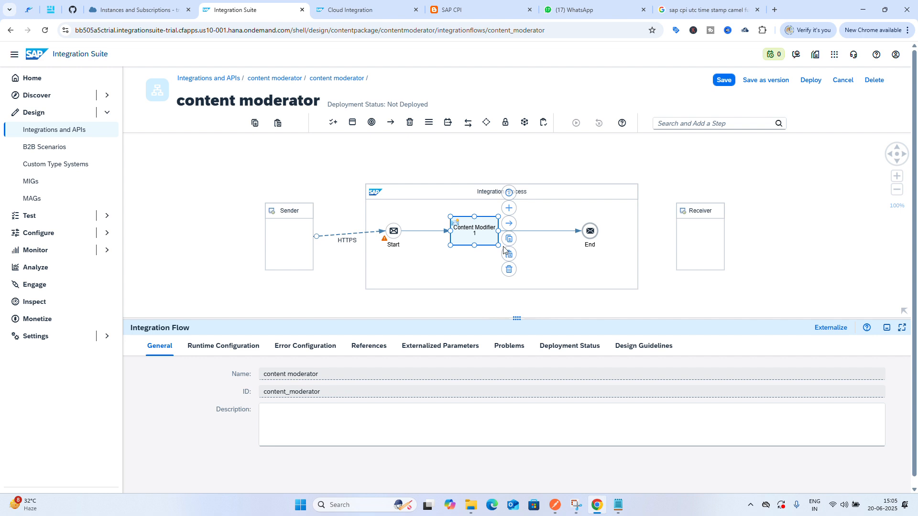
pyautogui.click(509, 271)
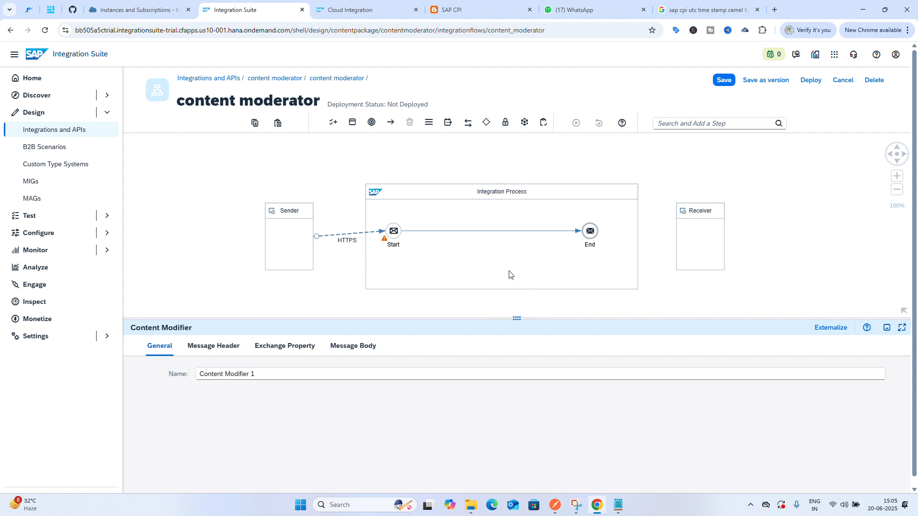
# Insert a Content Modifier step on the connection between Start and End
pyautogui.click(448, 125)
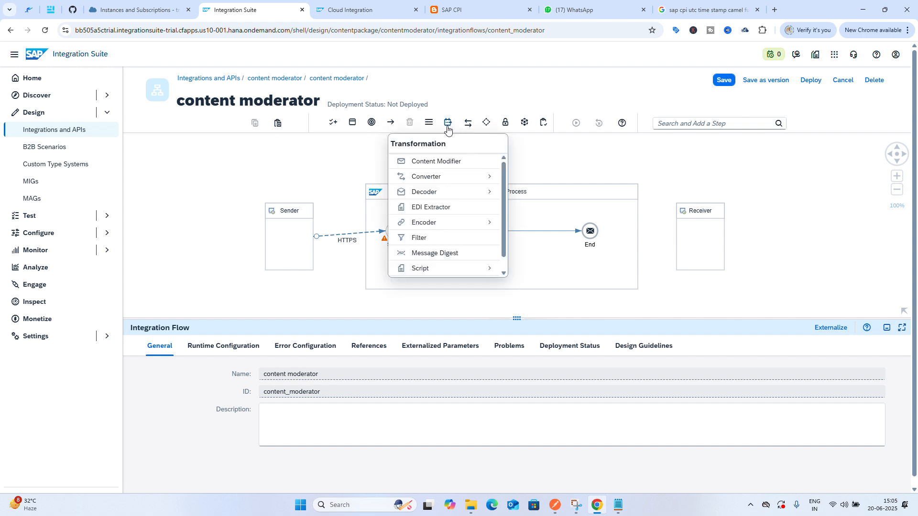
pyautogui.click(677, 123)
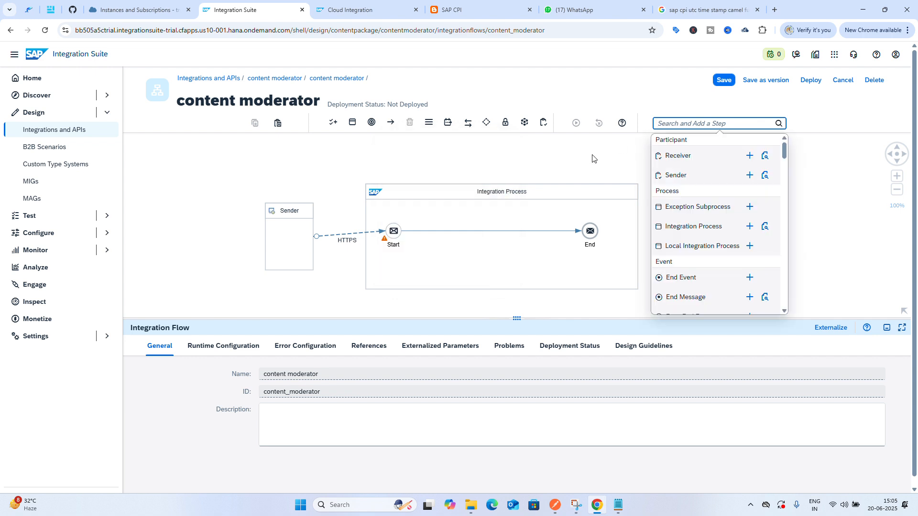
pyautogui.click(491, 233)
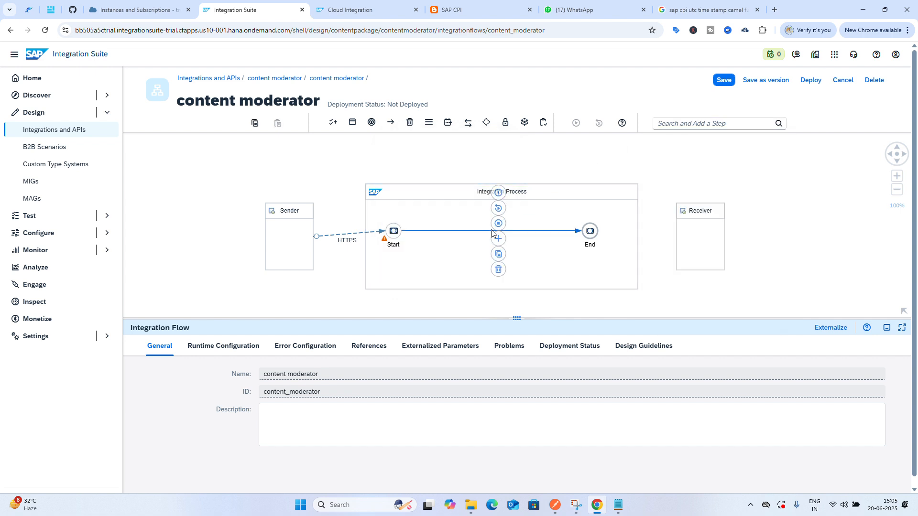
pyautogui.click(498, 239)
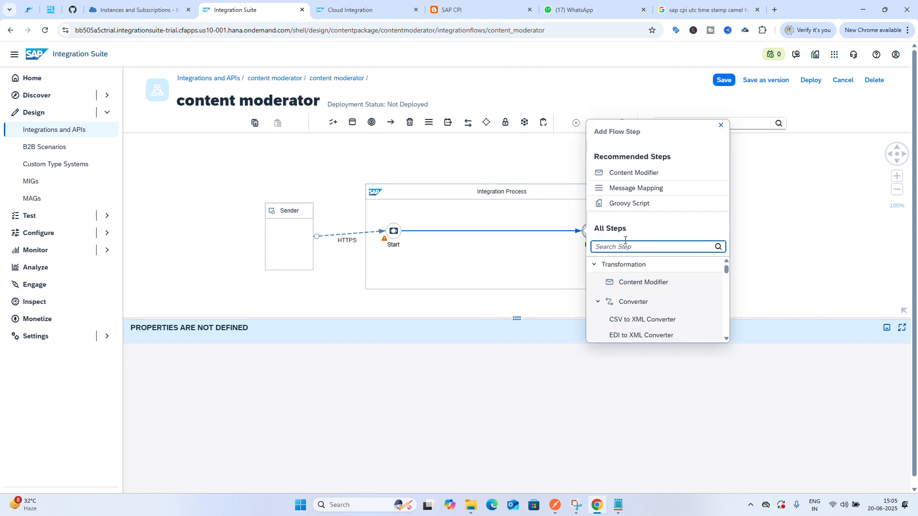
pyautogui.write('con')
pyautogui.click(653, 283)
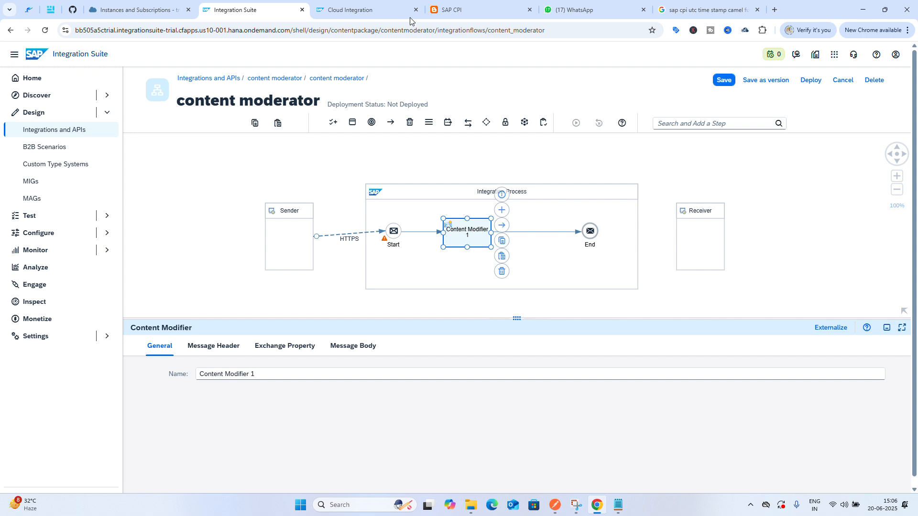
# Add a message header named num in the Content Modifier with constant source value 1234
pyautogui.press('super+shift+s')
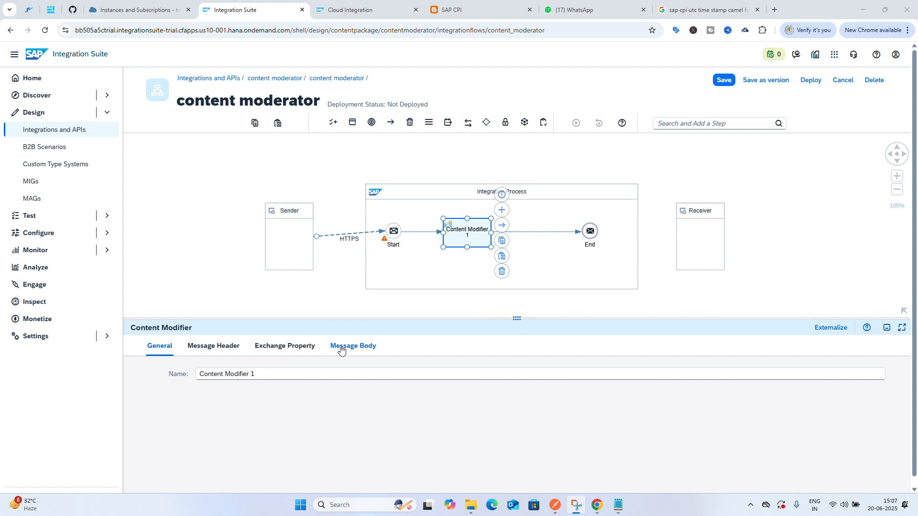
pyautogui.click(219, 349)
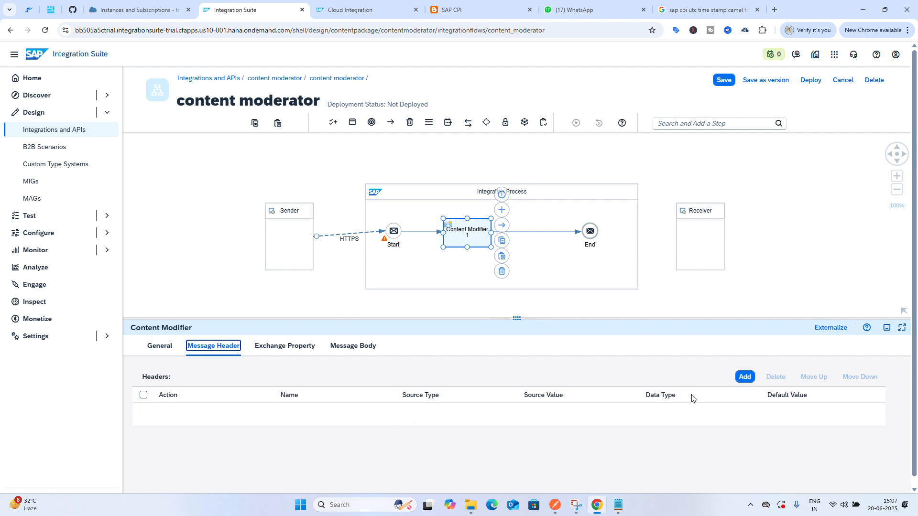
pyautogui.click(745, 378)
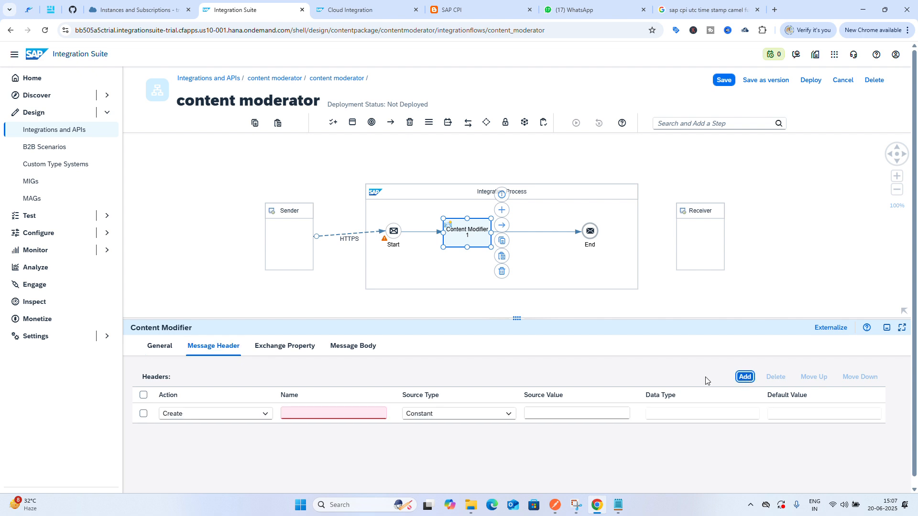
pyautogui.click(337, 415)
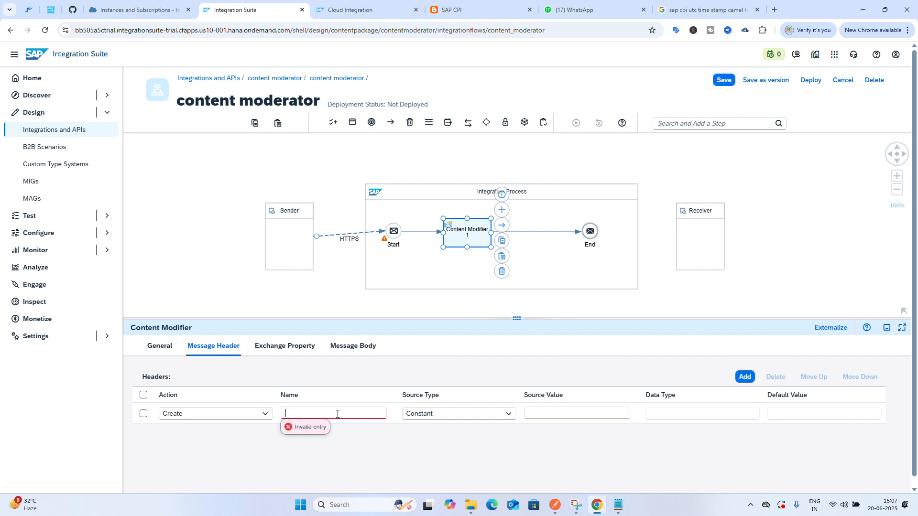
pyautogui.write('num')
pyautogui.click(553, 417)
pyautogui.write('1234')
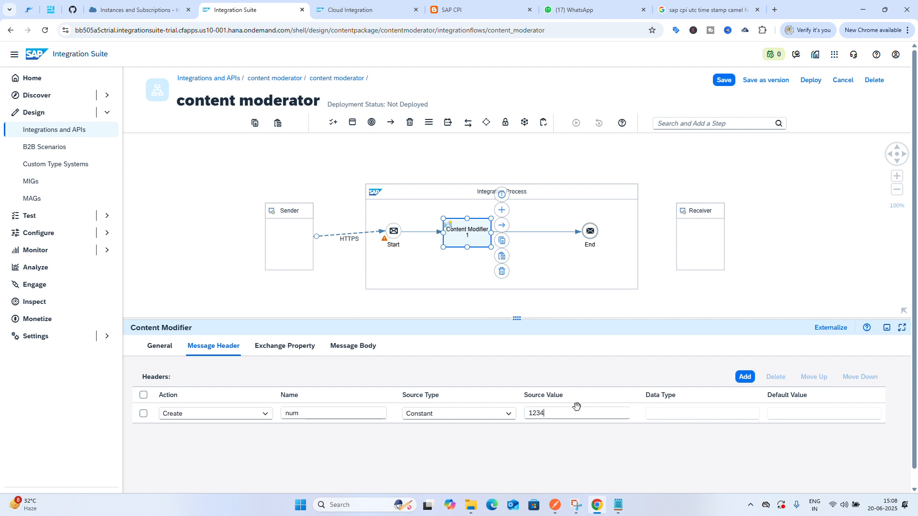
# Review the num header row's action options and fields, and compare the header and exchange property sections
pyautogui.click(226, 419)
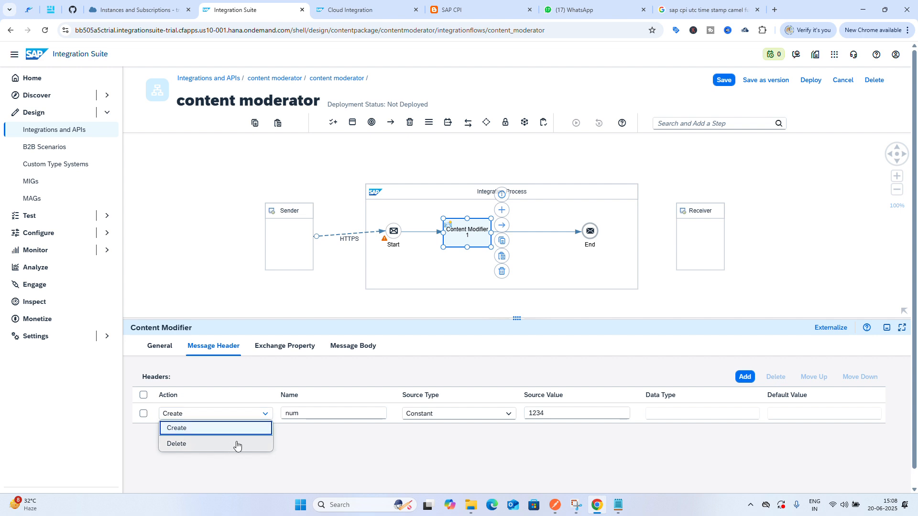
pyautogui.click(333, 412)
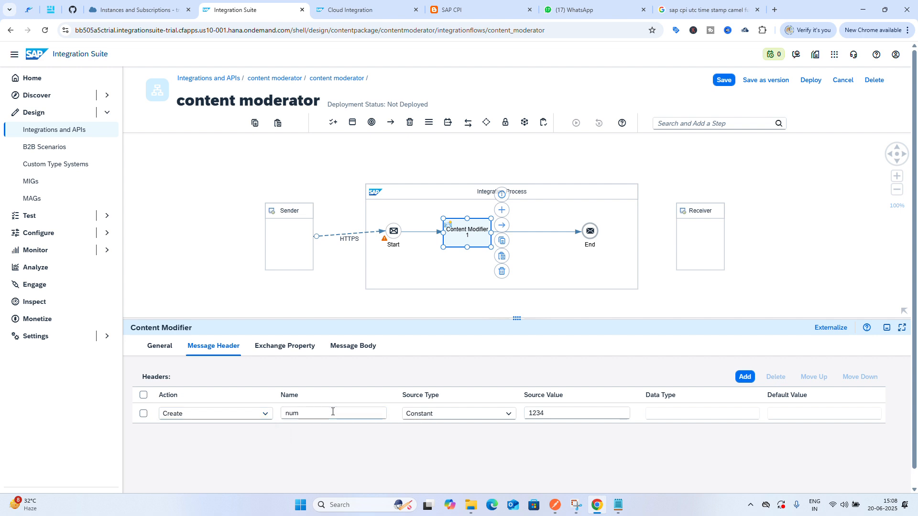
pyautogui.click(533, 411)
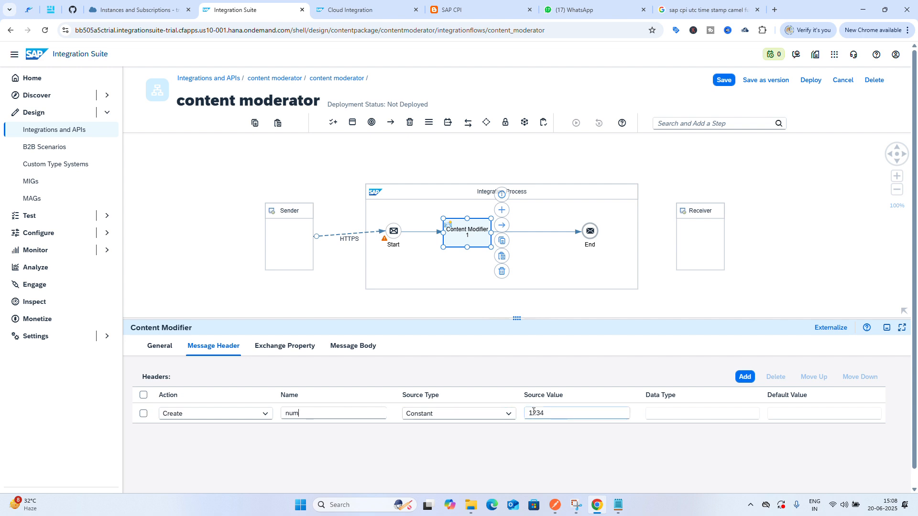
pyautogui.click(335, 412)
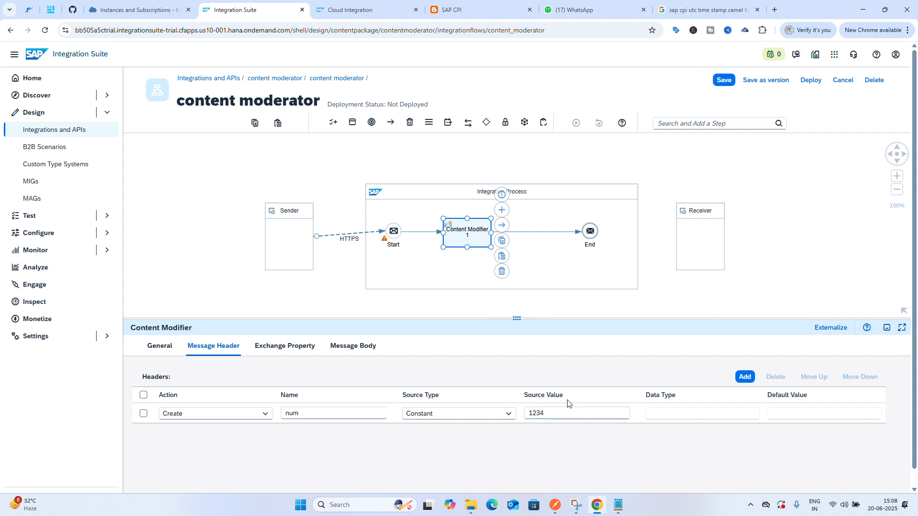
pyautogui.click(674, 415)
pyautogui.click(794, 416)
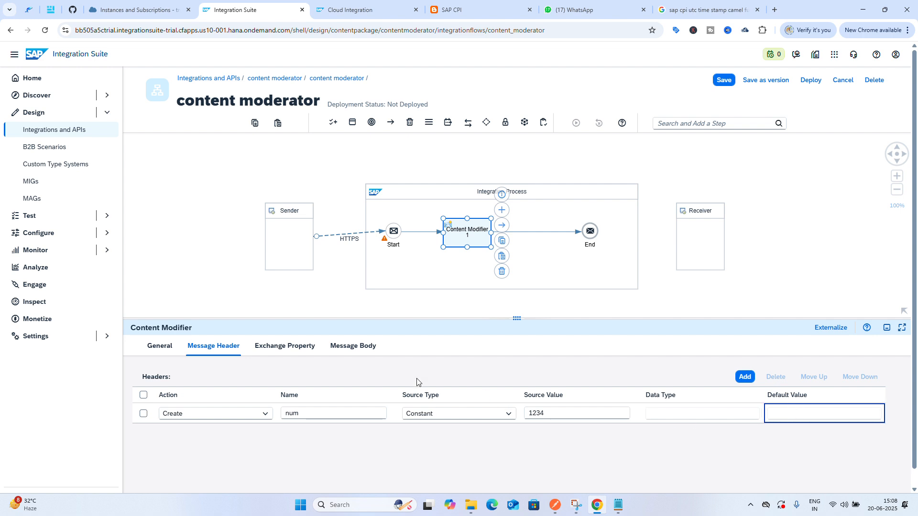
pyautogui.click(275, 350)
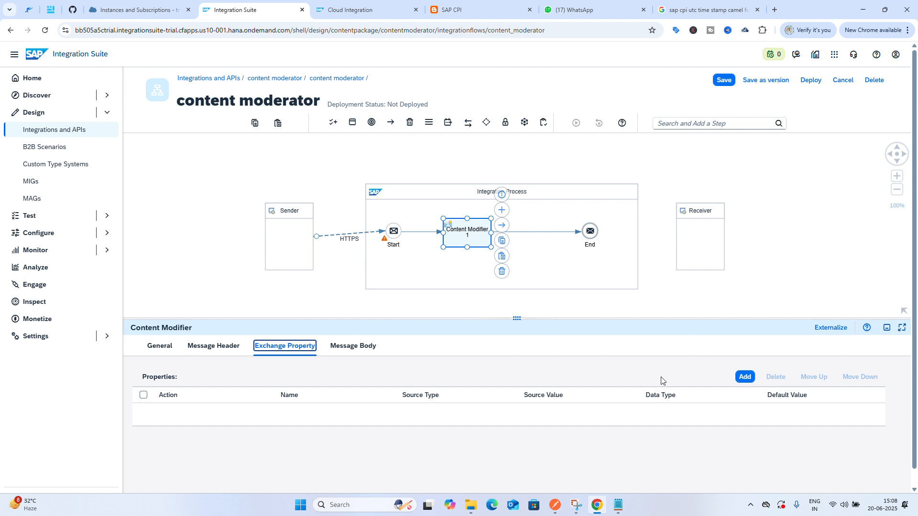
pyautogui.click(208, 349)
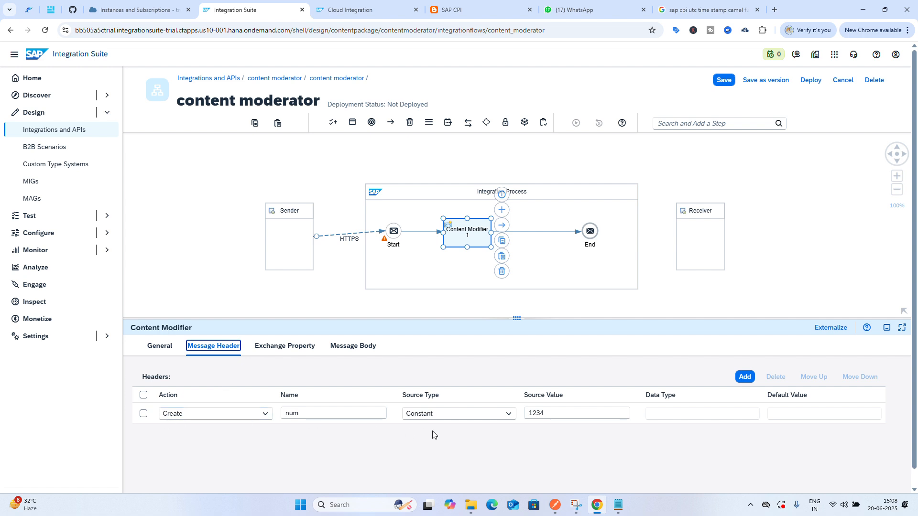
pyautogui.click(283, 348)
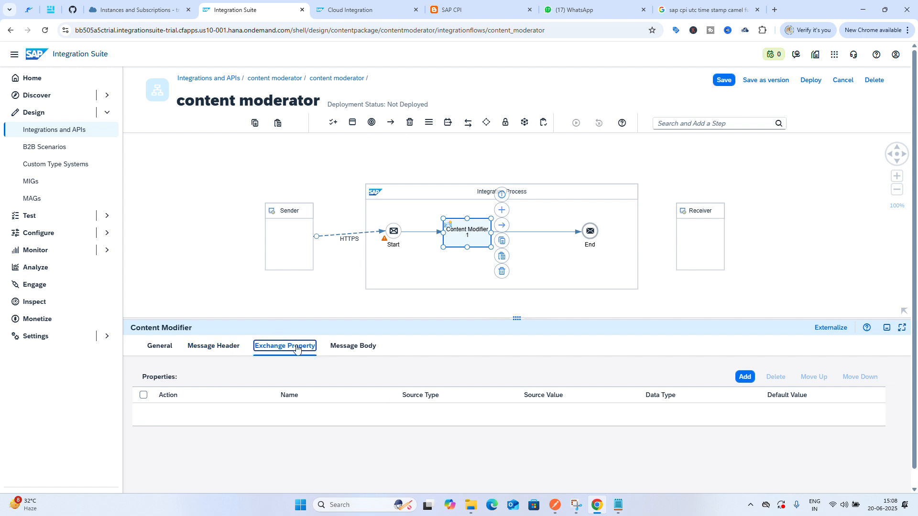
# Add an exchange property named B with constant source value BEC
pyautogui.click(747, 377)
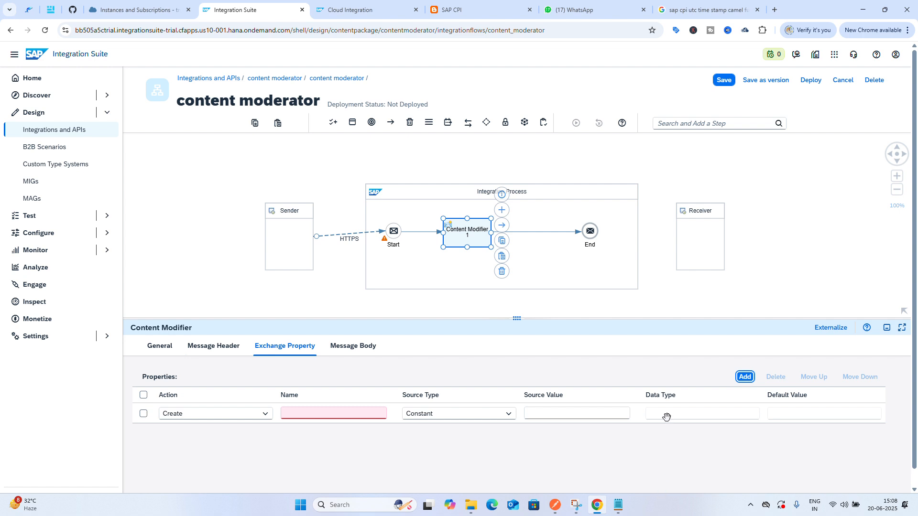
pyautogui.click(492, 414)
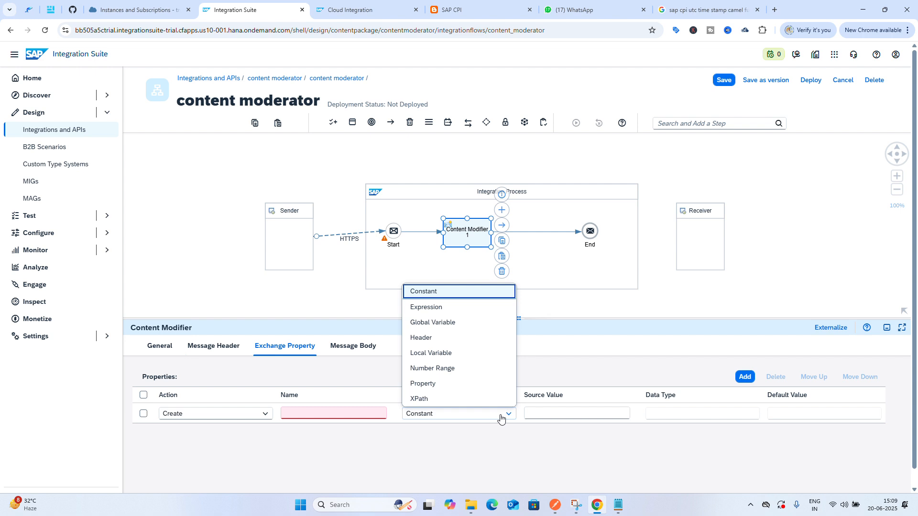
pyautogui.click(547, 411)
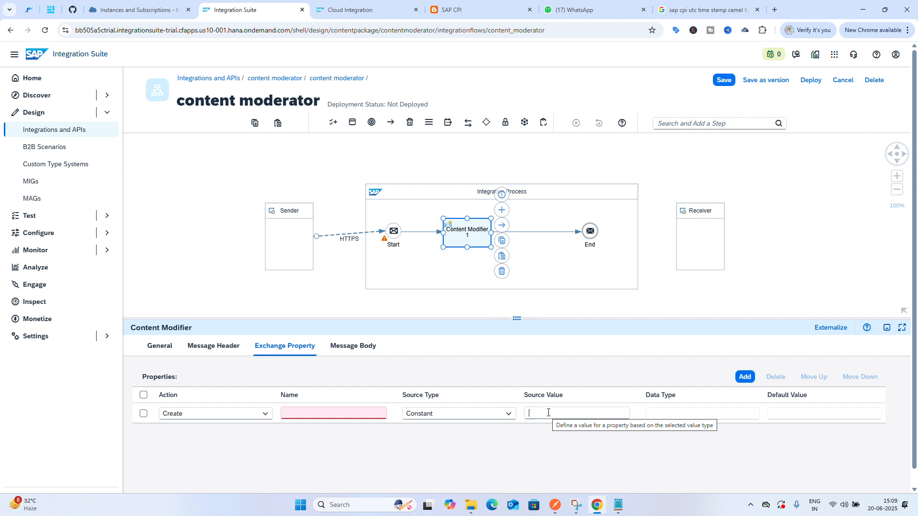
pyautogui.write('bec')
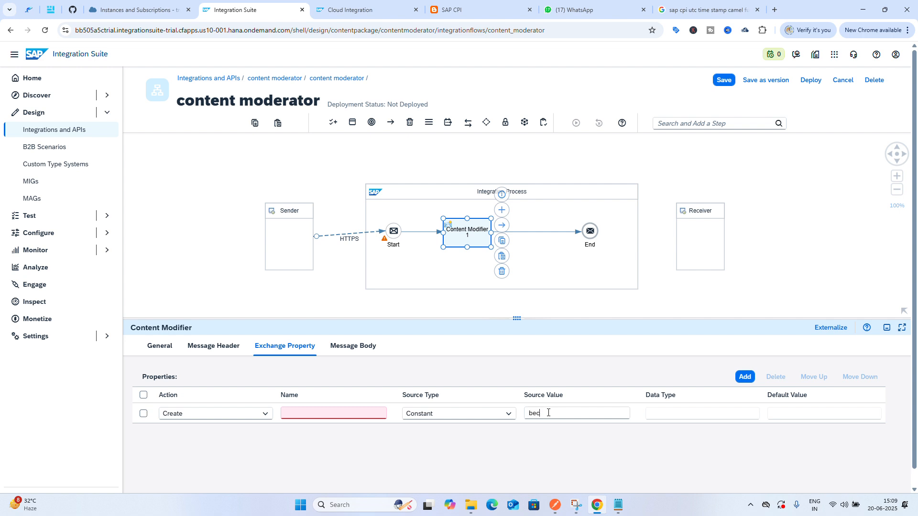
pyautogui.press('BackSpace')
pyautogui.write('BEC')
pyautogui.click(368, 414)
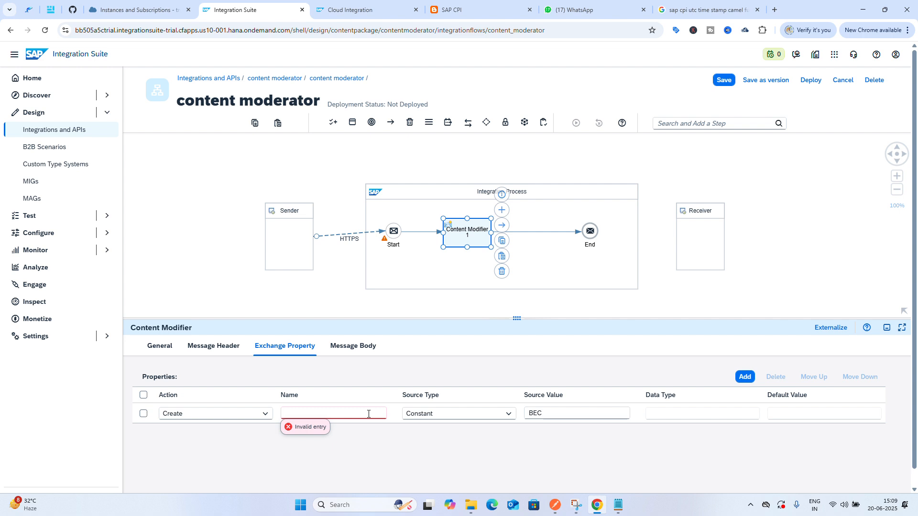
pyautogui.write('B')
pyautogui.click(423, 476)
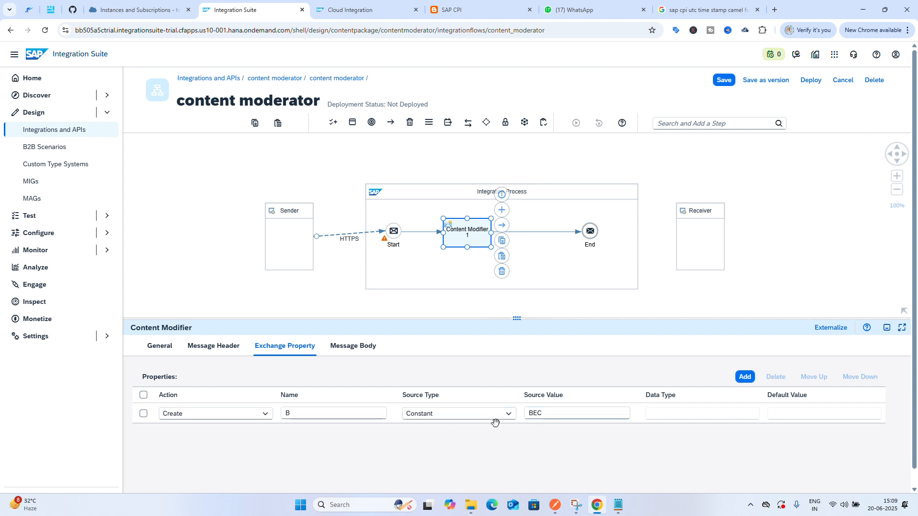
# Add another exchange property named message with Expression as its source type
pyautogui.click(744, 378)
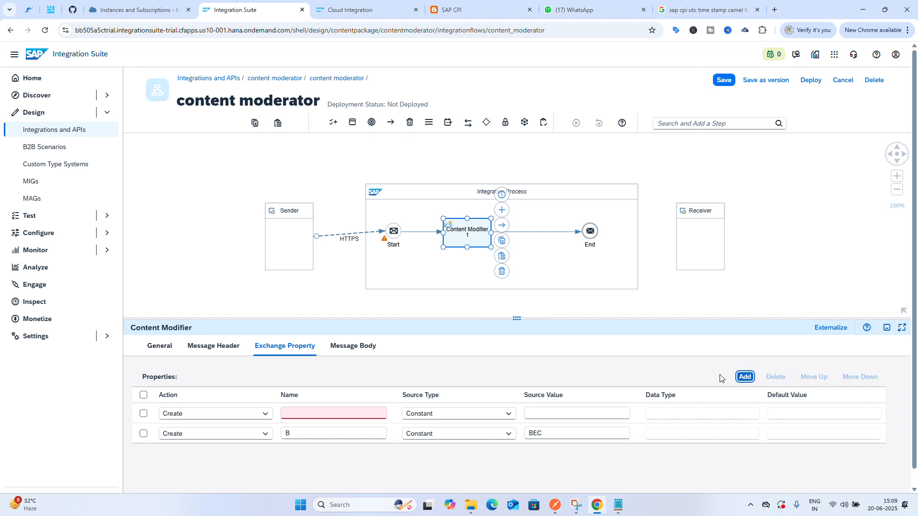
pyautogui.click(508, 414)
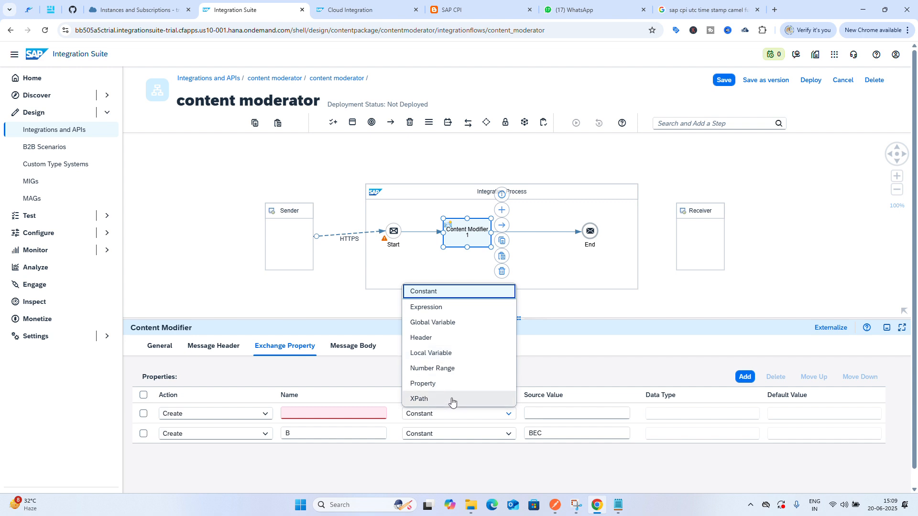
pyautogui.click(446, 461)
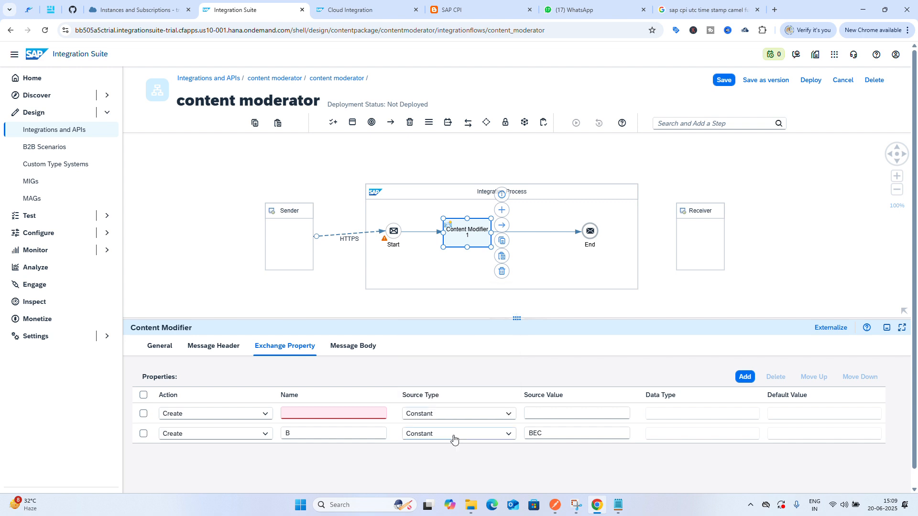
pyautogui.click(569, 414)
pyautogui.click(507, 419)
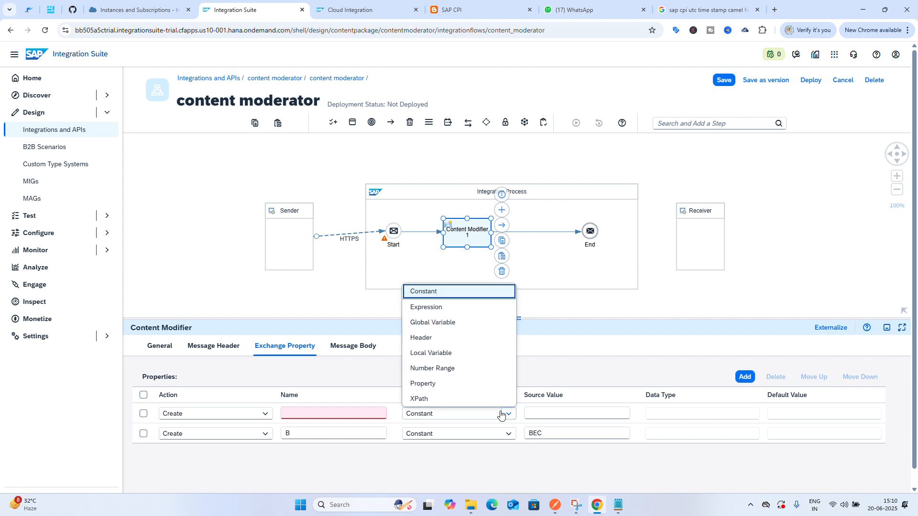
pyautogui.click(451, 315)
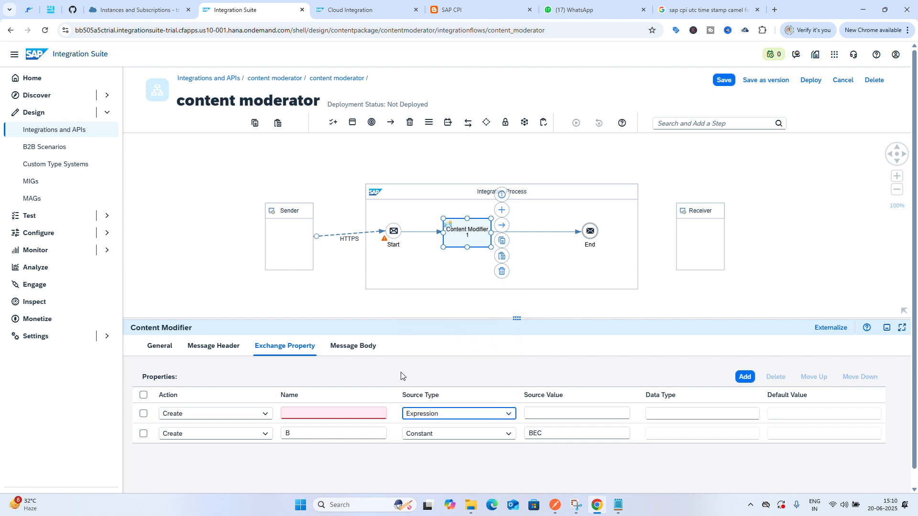
pyautogui.click(375, 414)
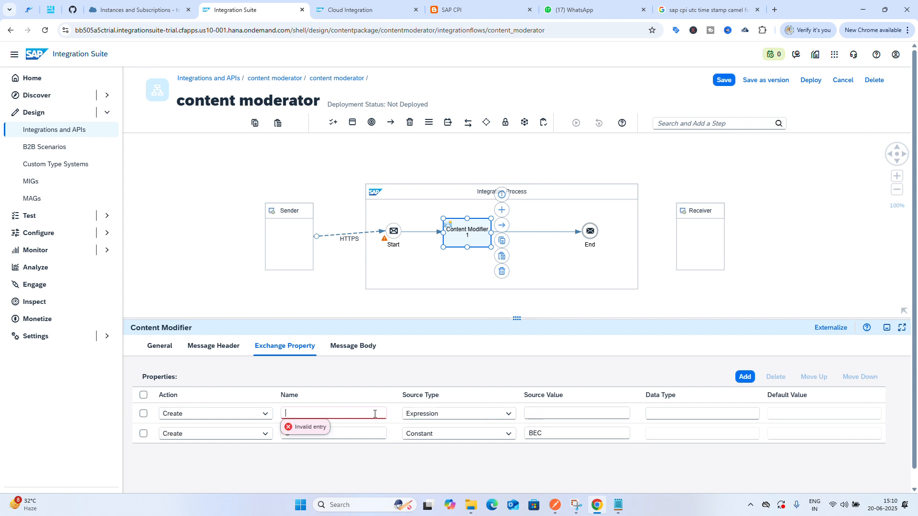
pyautogui.write('message')
# Set the message property's source value to ${body} and its data type to java.lang.String
pyautogui.click(553, 415)
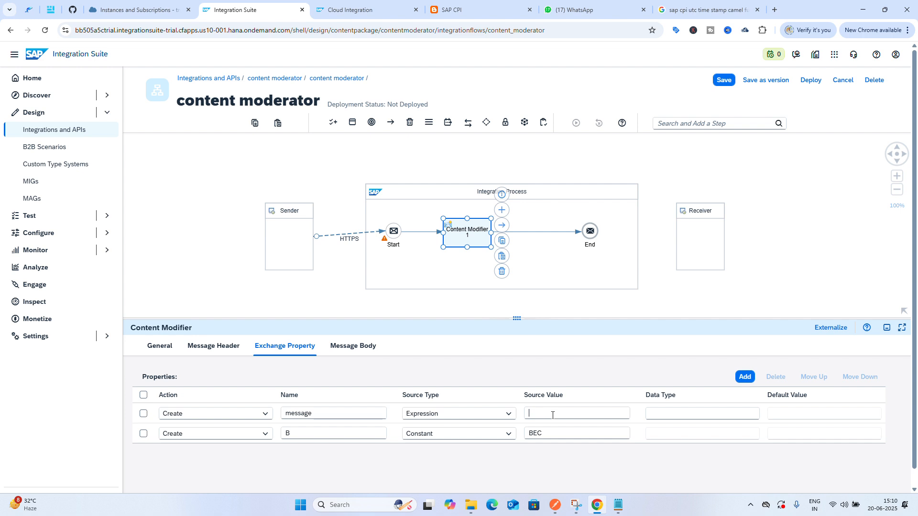
pyautogui.write('{')
pyautogui.write('b')
pyautogui.write('od')
pyautogui.write('y}')
pyautogui.write('$')
pyautogui.click(676, 415)
pyautogui.write('ava.lang.string')
pyautogui.press('BackSpace')
pyautogui.press('BackSpace')
pyautogui.write('S')
pyautogui.write('in')
# Add an exchange property G sourced from global variable data with default value 1
pyautogui.click(744, 378)
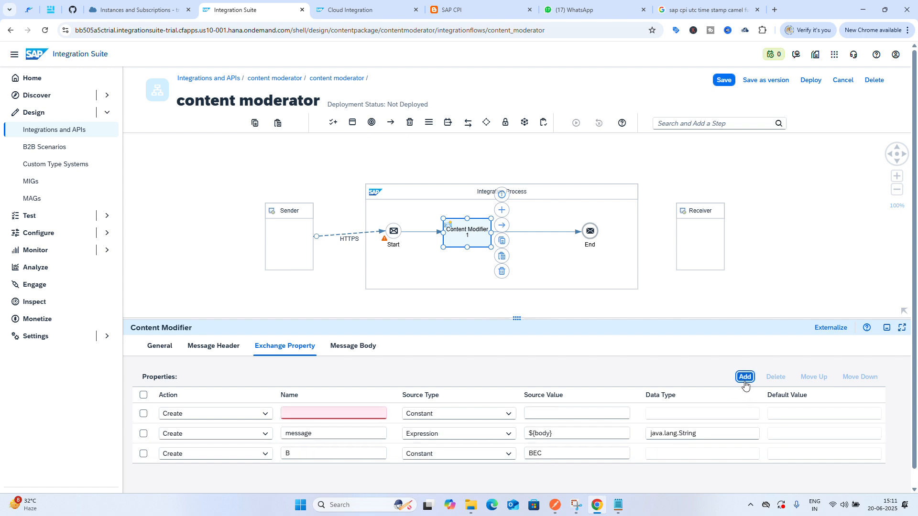
pyautogui.click(509, 418)
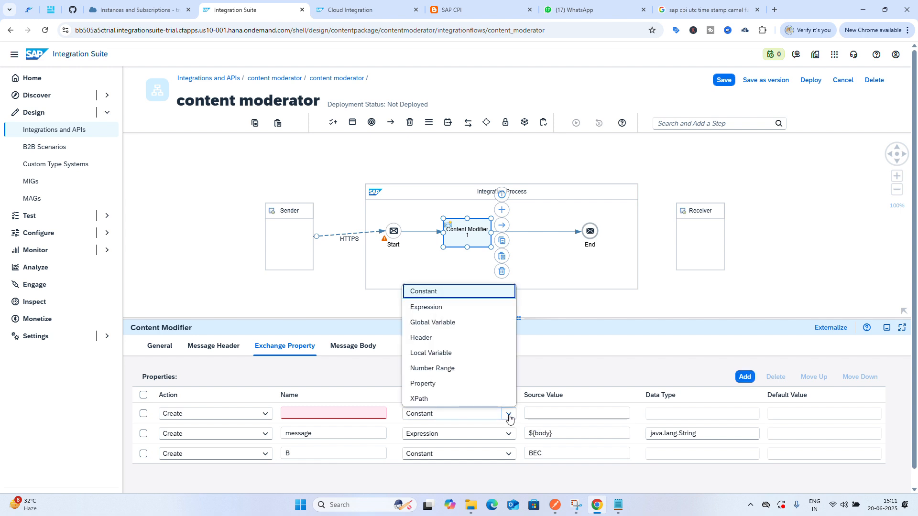
pyautogui.click(466, 325)
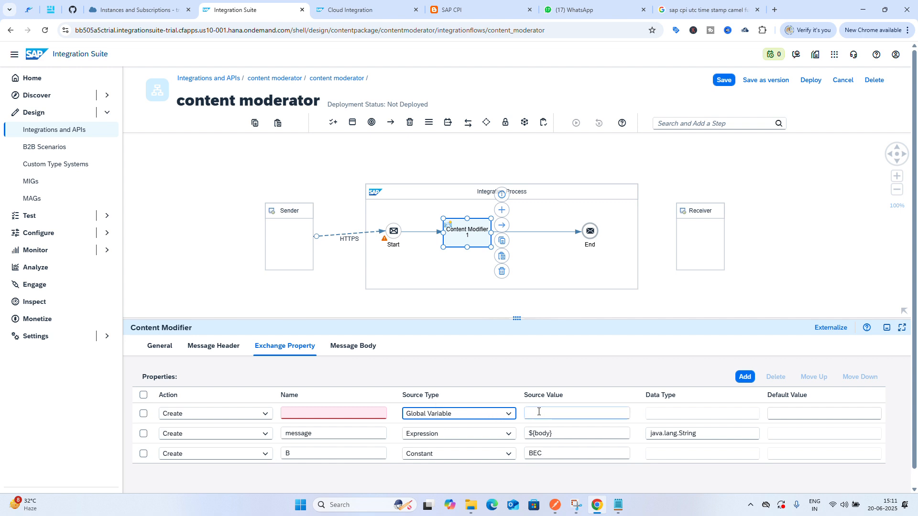
pyautogui.click(332, 414)
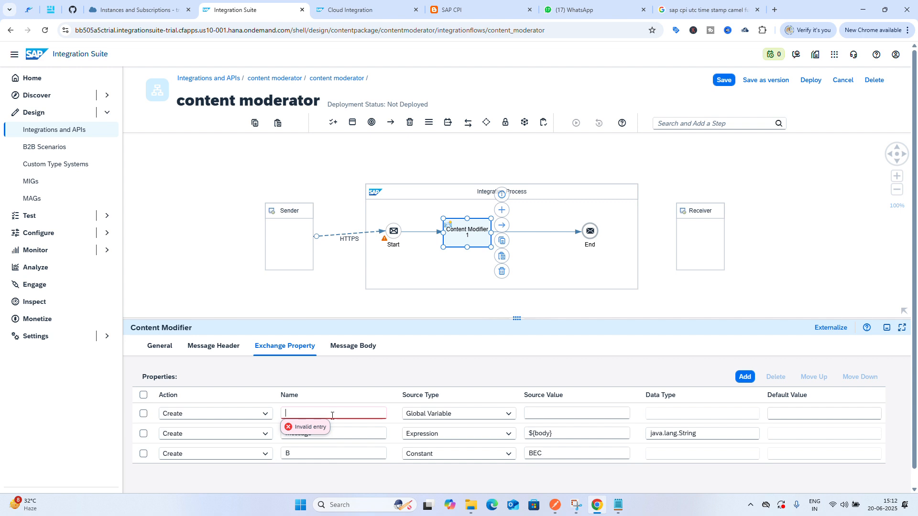
pyautogui.write('G')
pyautogui.click(551, 411)
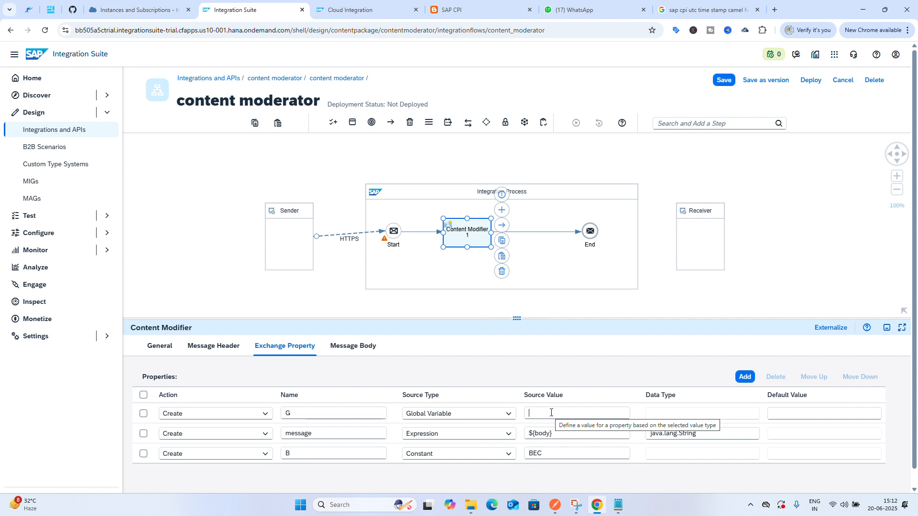
pyautogui.write('data')
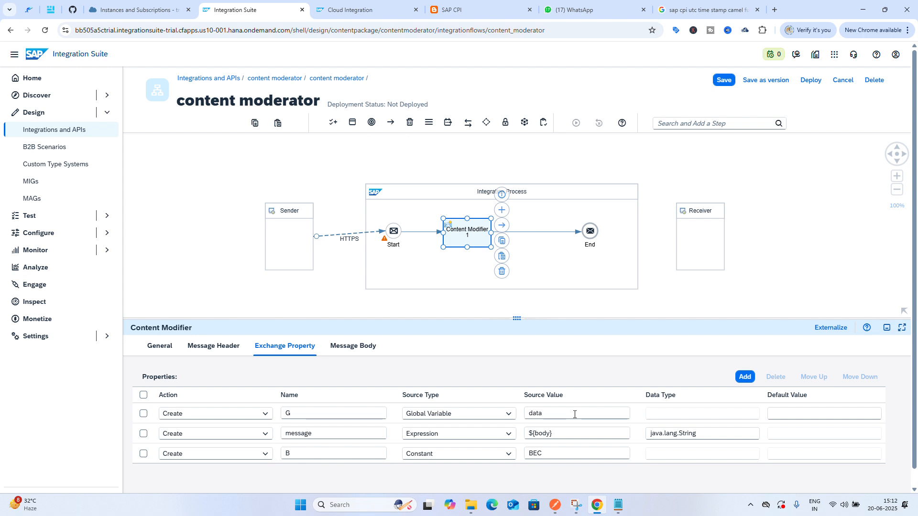
pyautogui.click(788, 416)
pyautogui.write('1')
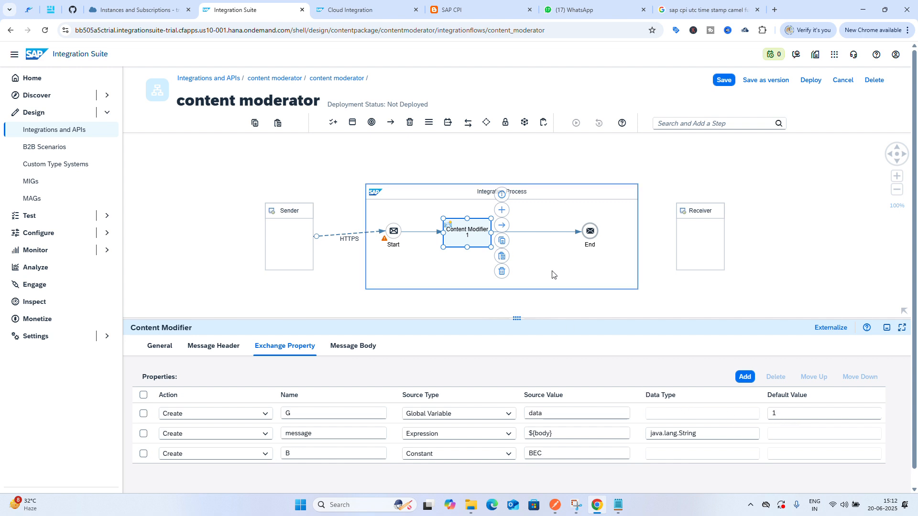
# Add a new exchange property named h with Header as its source type, checking the existing message header's name
pyautogui.click(748, 381)
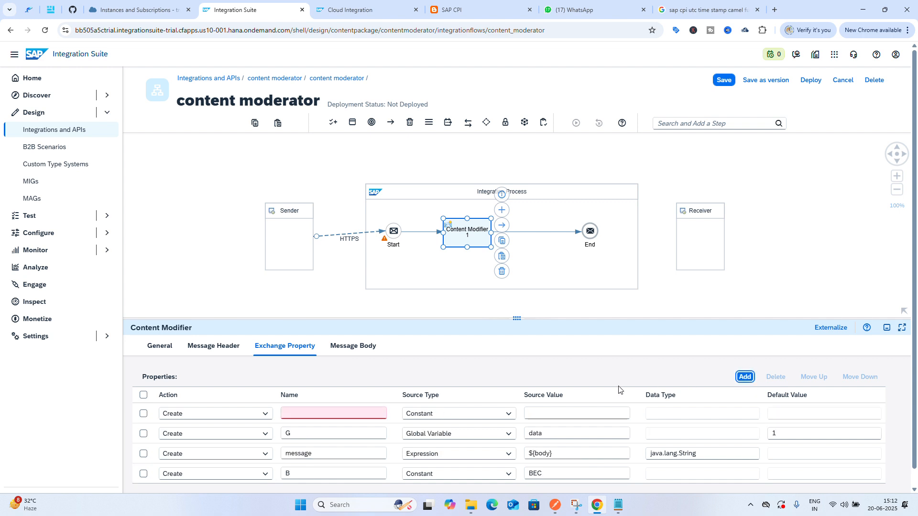
pyautogui.click(508, 415)
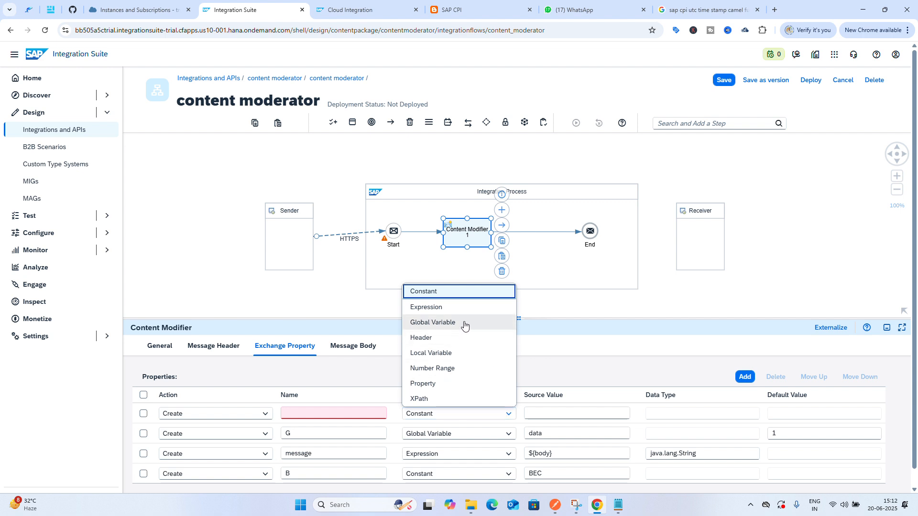
pyautogui.click(455, 339)
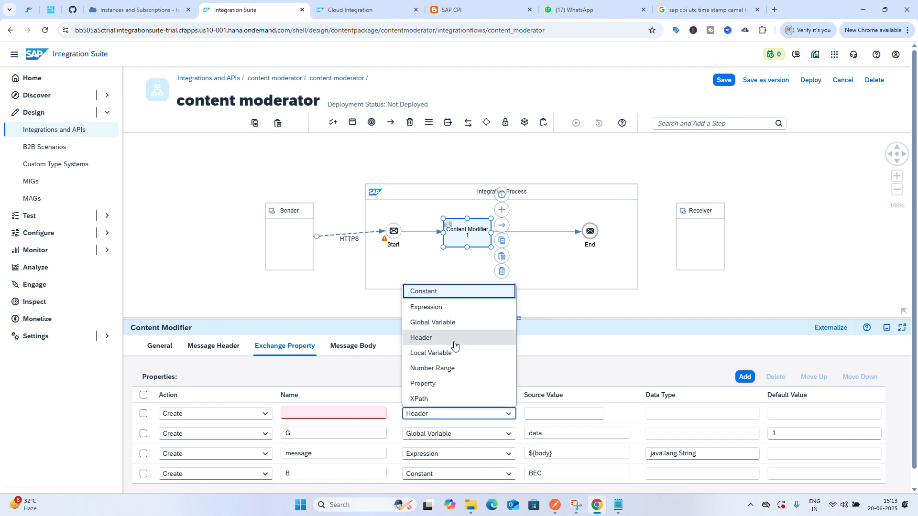
pyautogui.click(205, 346)
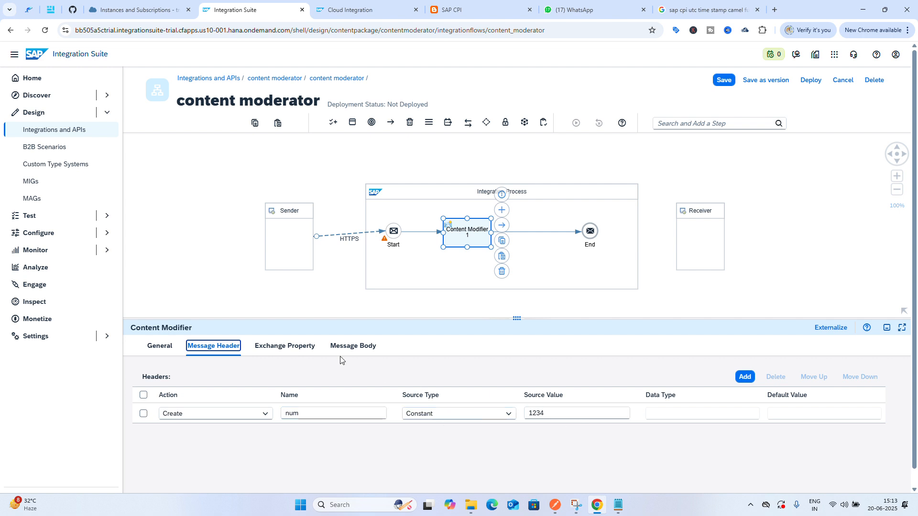
pyautogui.click(302, 346)
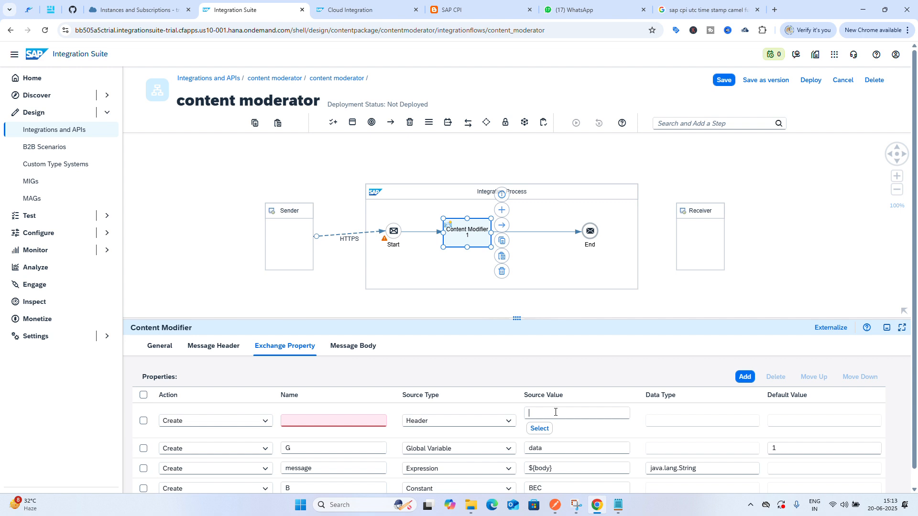
pyautogui.click(341, 420)
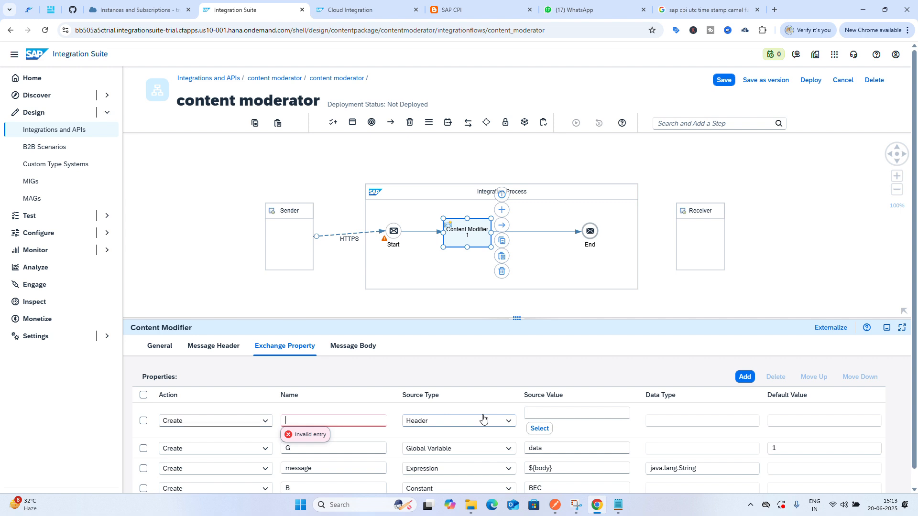
pyautogui.write('h')
# Set the h property's source value to ${header.num}
pyautogui.click(563, 415)
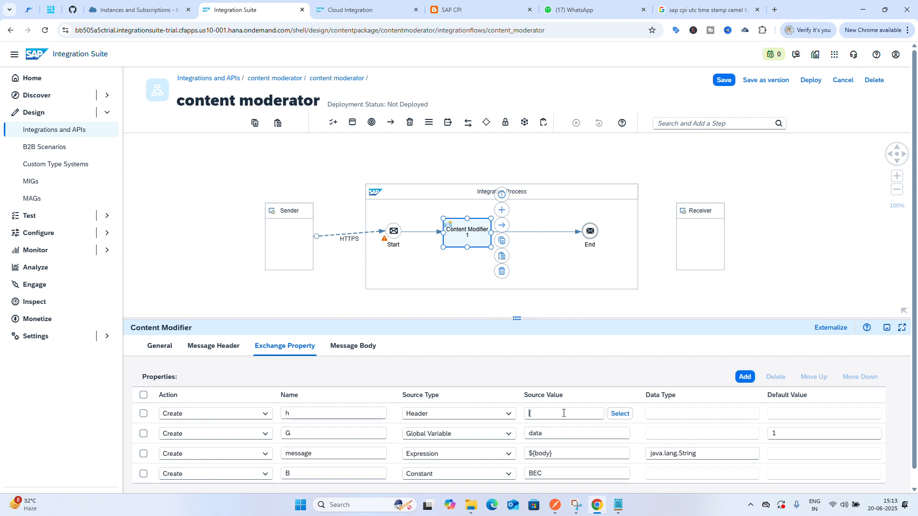
pyautogui.write('${header.')
pyautogui.click(220, 349)
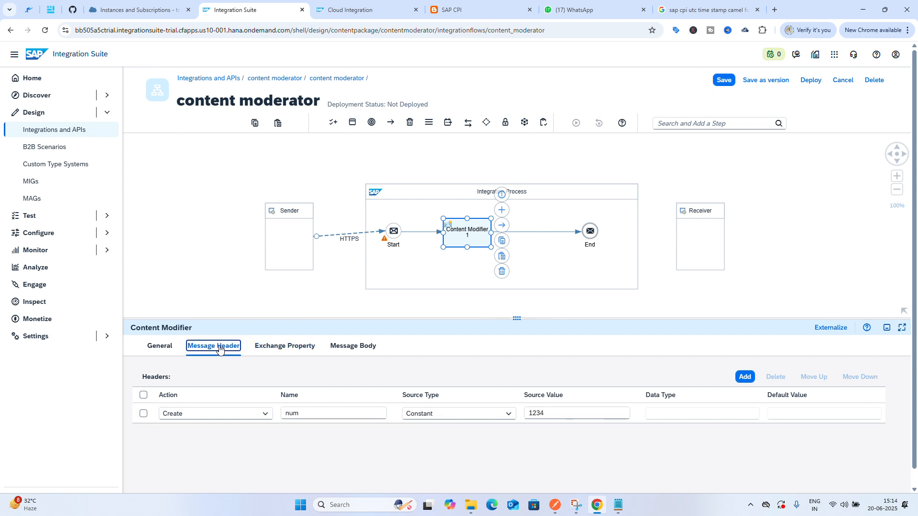
pyautogui.click(285, 348)
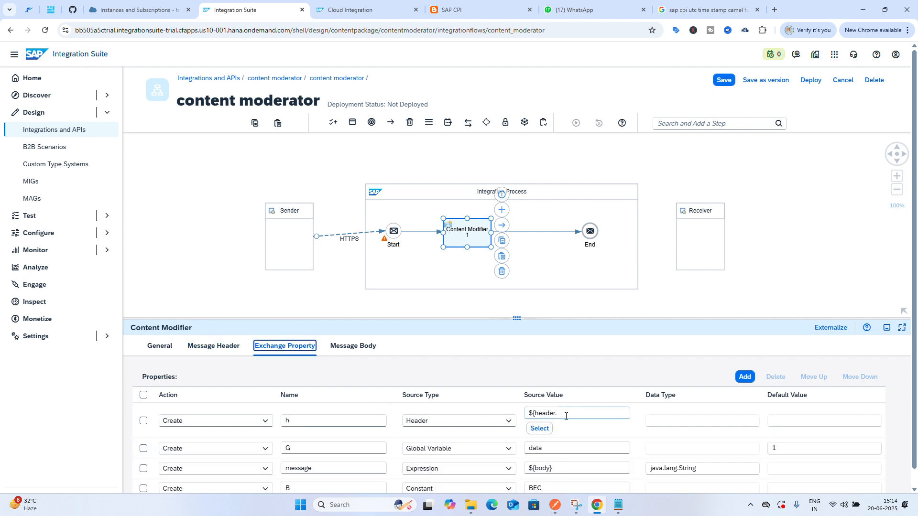
pyautogui.click(566, 416)
pyautogui.write('num')
pyautogui.click(683, 421)
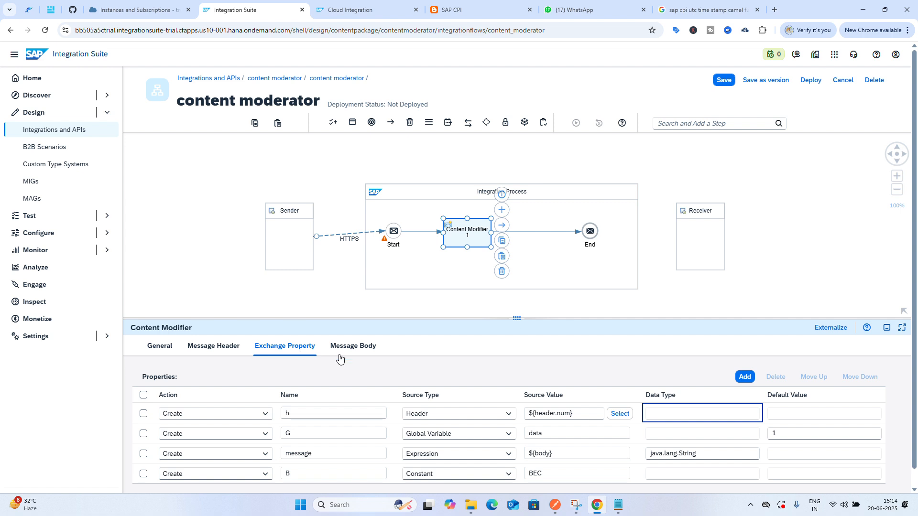
# Add another exchange property with Local Variable as its source type and source value Lv
pyautogui.click(746, 378)
pyautogui.click(746, 378)
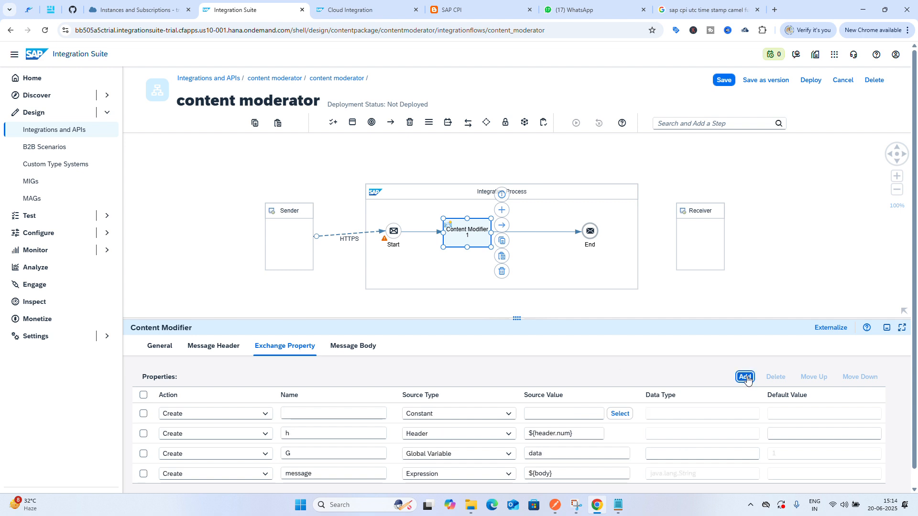
pyautogui.click(501, 416)
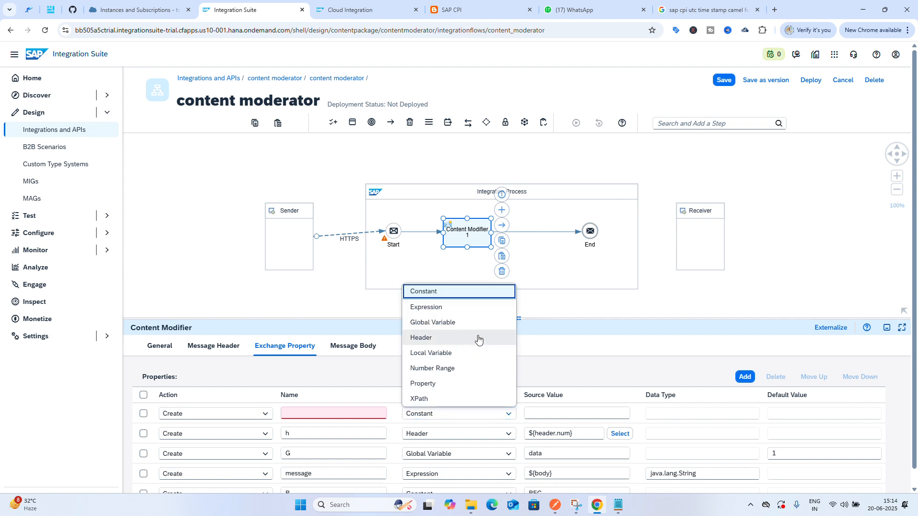
pyautogui.click(476, 352)
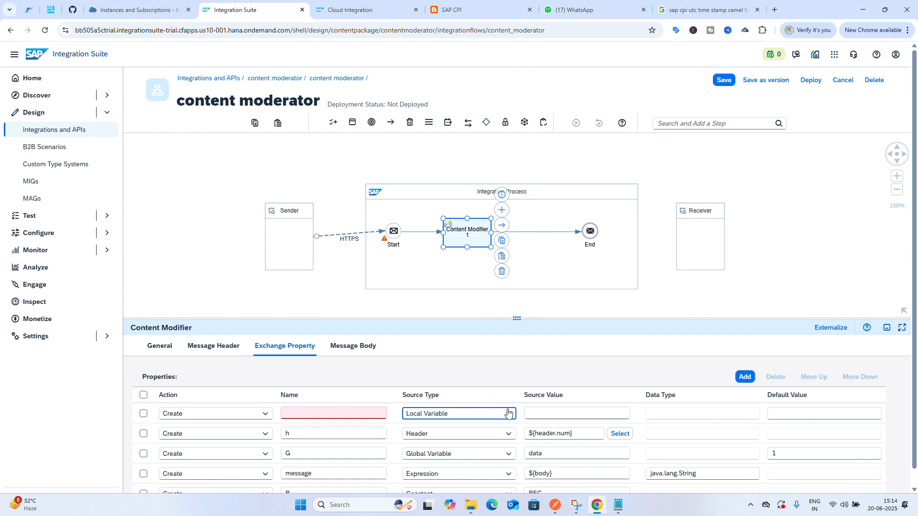
pyautogui.click(552, 416)
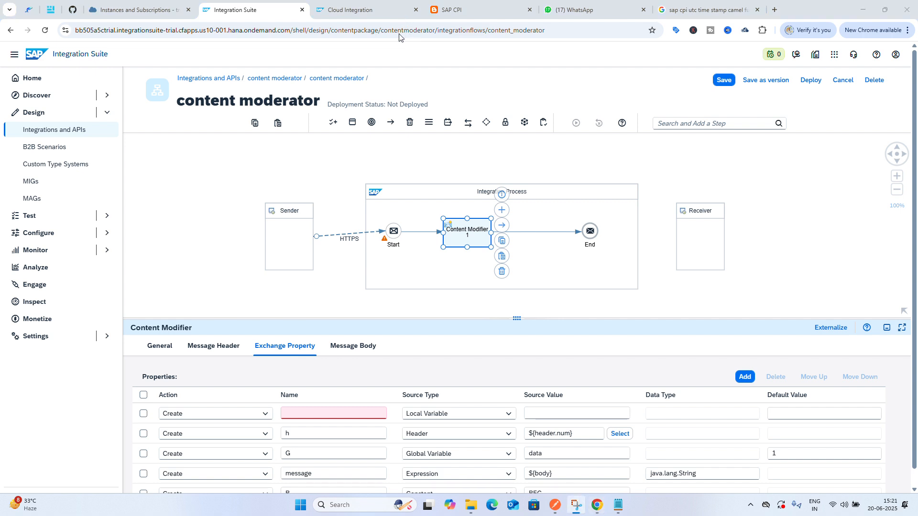
pyautogui.click(321, 415)
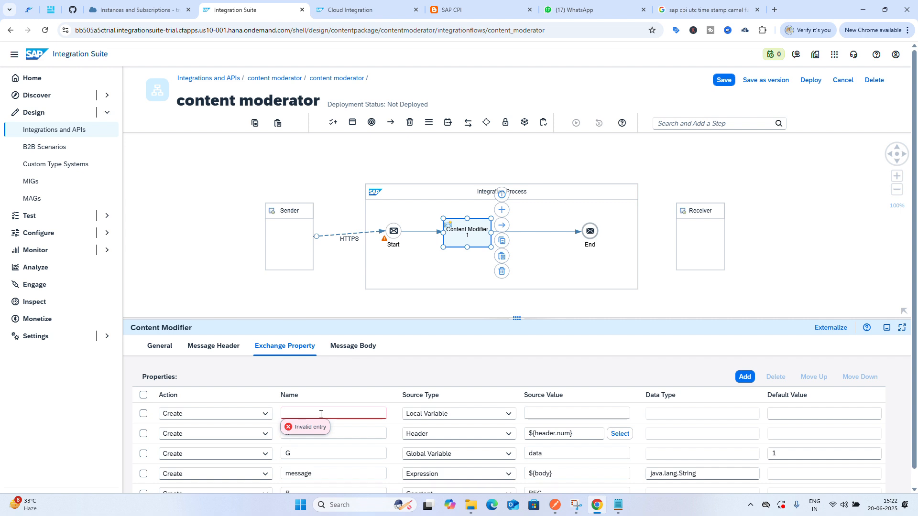
pyautogui.click(556, 415)
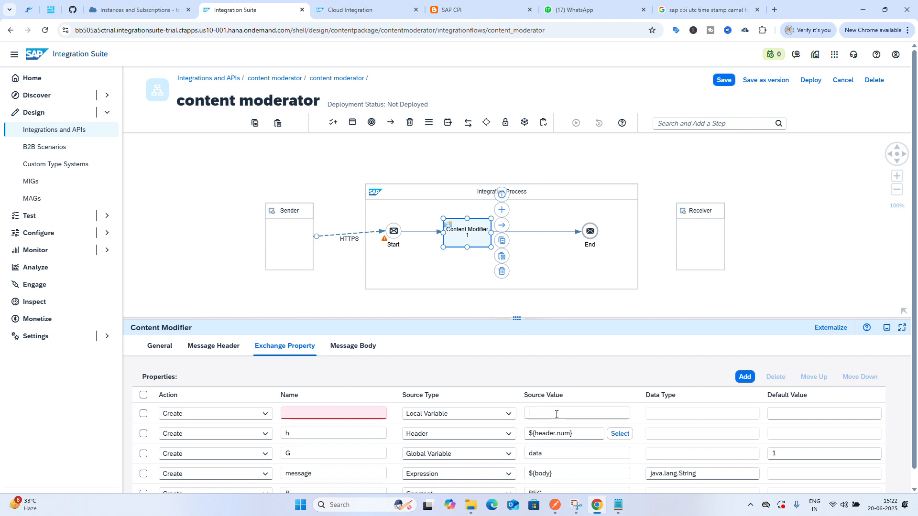
pyautogui.write('sa')
pyautogui.press('BackSpace')
# Name the local variable property l and set its default value to 0
pyautogui.click(381, 413)
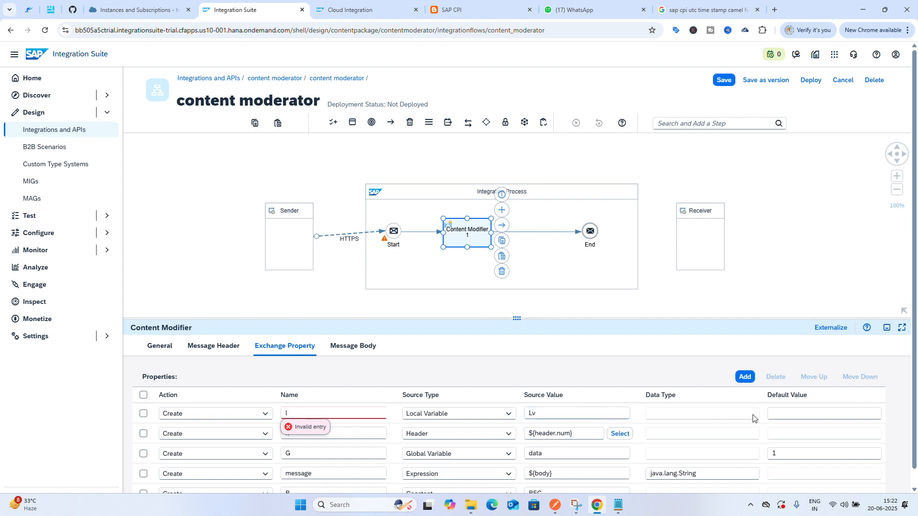
pyautogui.click(797, 414)
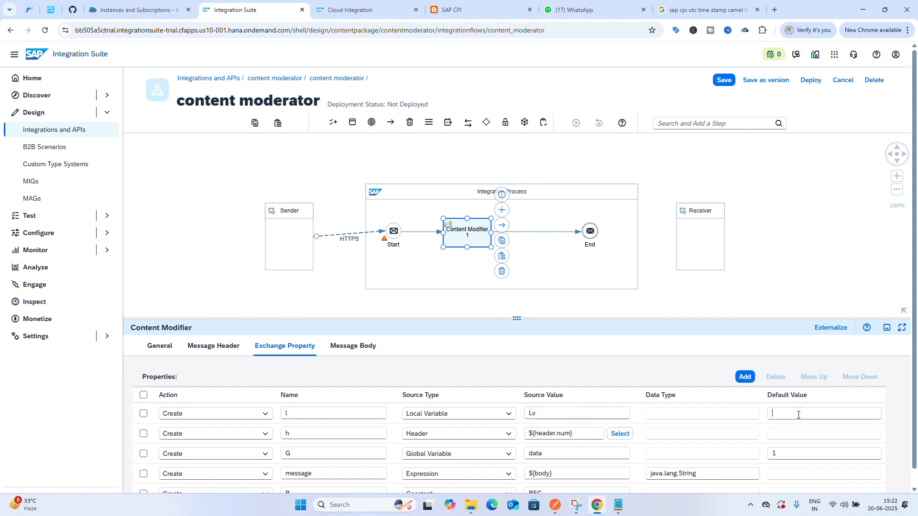
pyautogui.write('0')
pyautogui.click(691, 418)
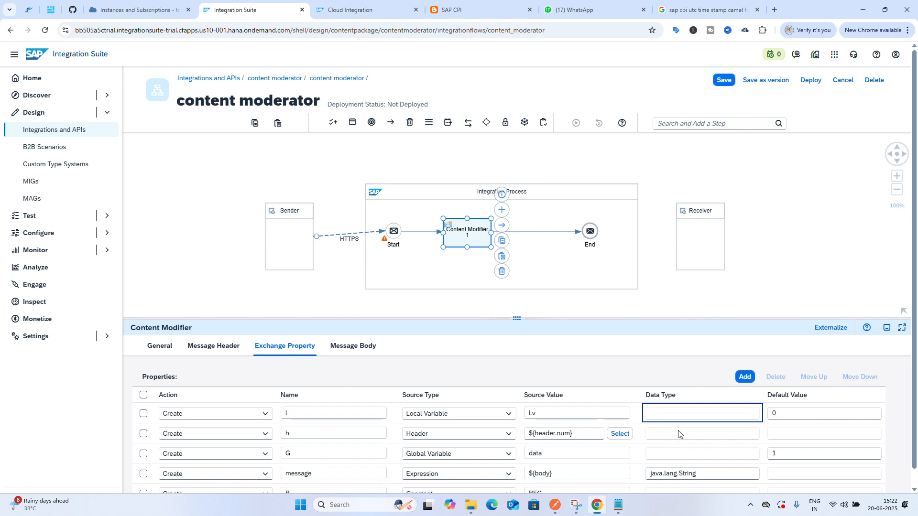
pyautogui.click(679, 432)
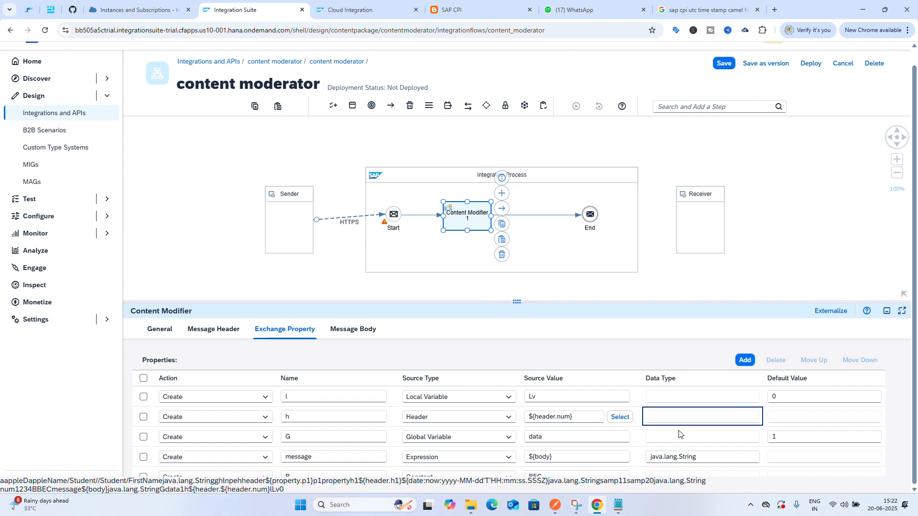
# Add another exchange property row with Number Range as its source type
pyautogui.scroll(-1, 679, 430)
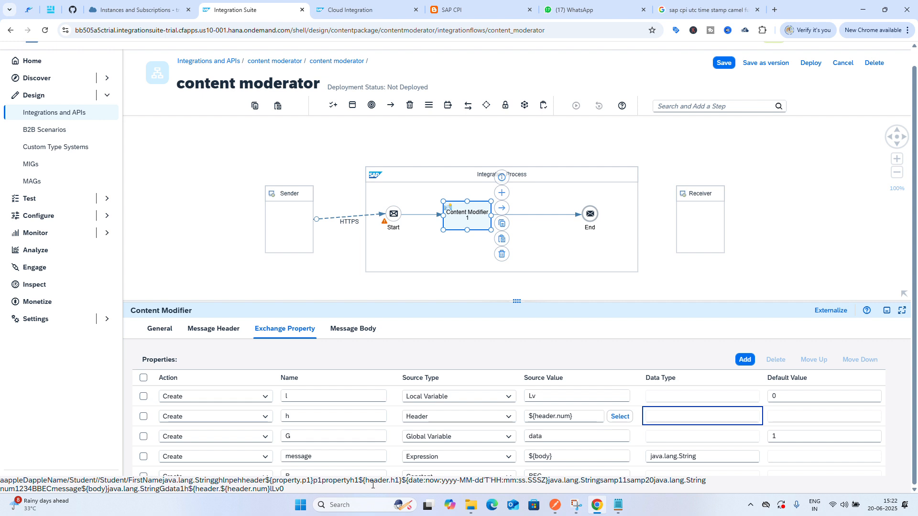
pyautogui.scroll(1, 472, 476)
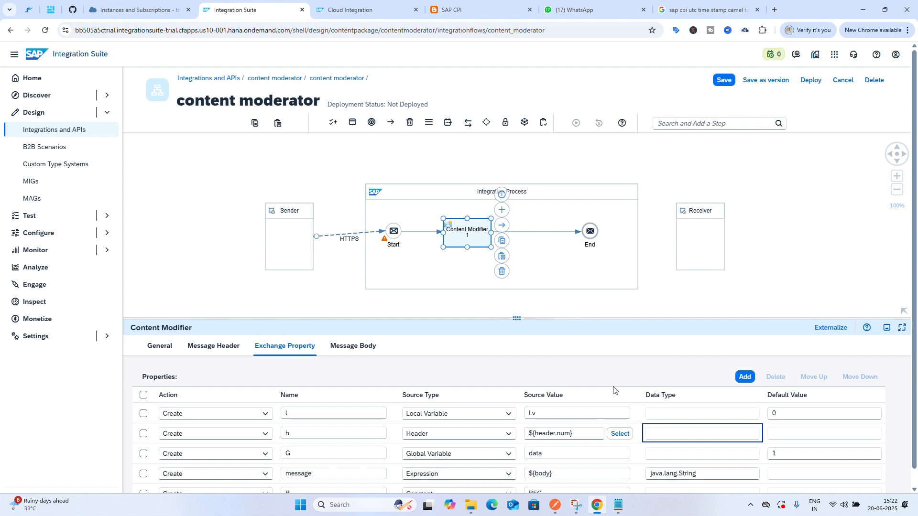
pyautogui.scroll(-1, 614, 390)
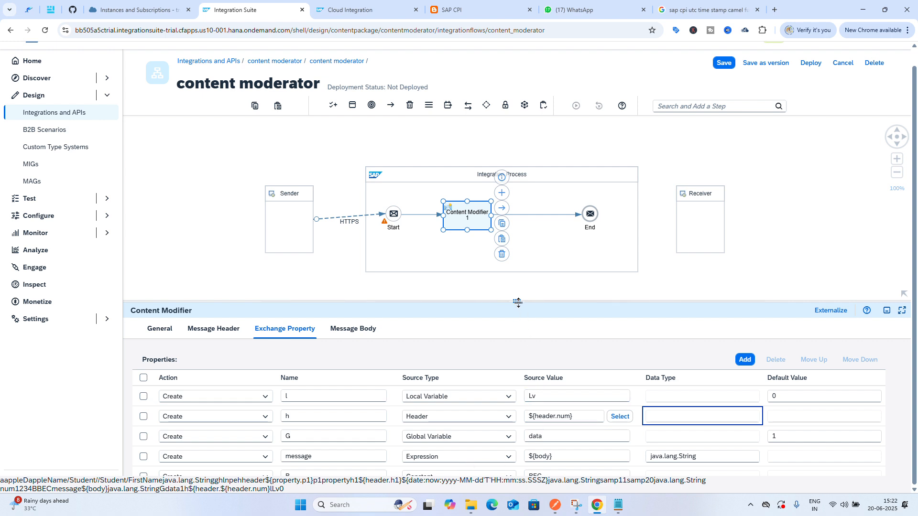
pyautogui.moveTo(519, 306); pyautogui.dragTo(527, 246)
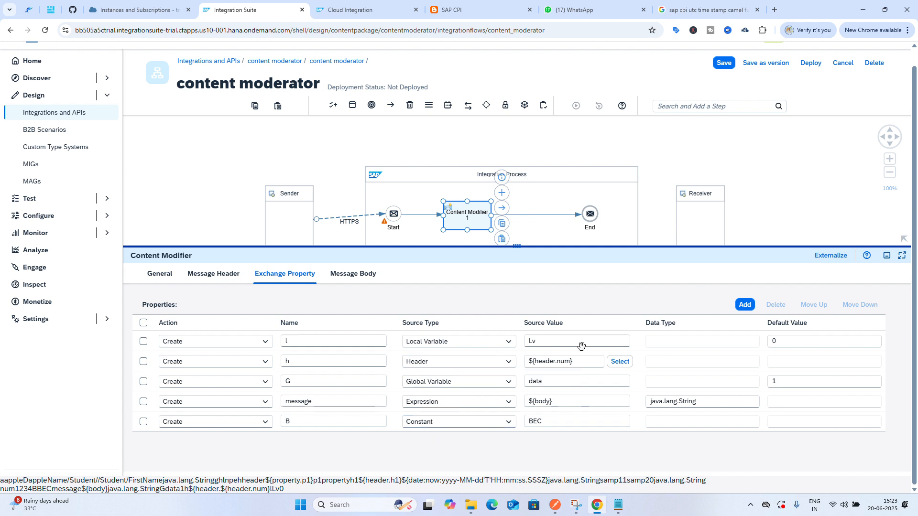
pyautogui.click(743, 306)
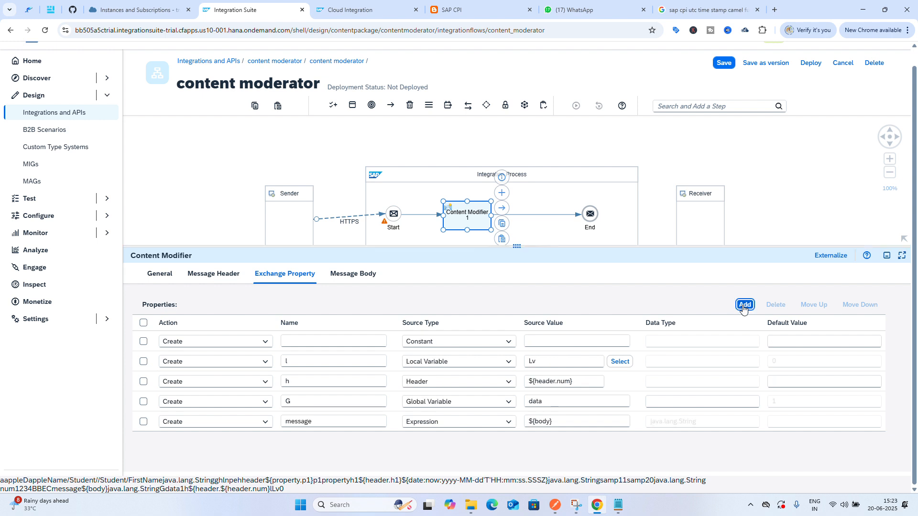
pyautogui.click(505, 345)
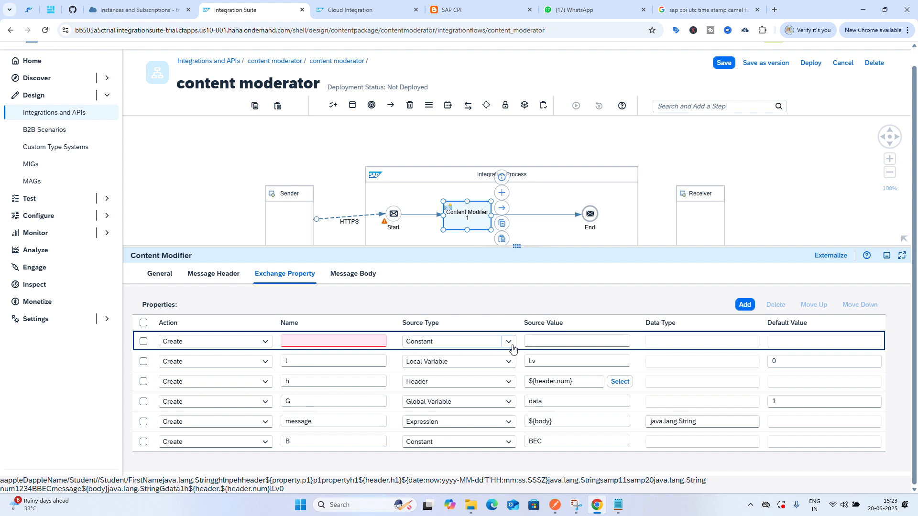
pyautogui.click(509, 342)
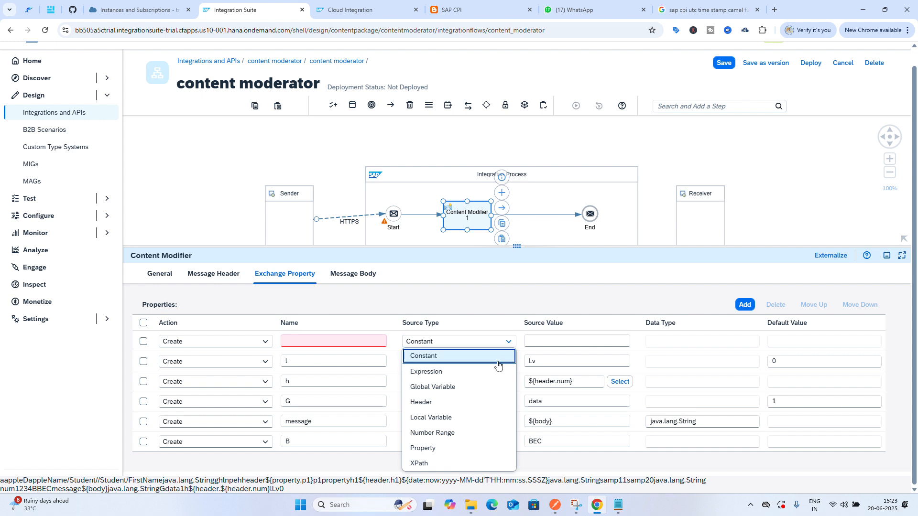
pyautogui.click(450, 433)
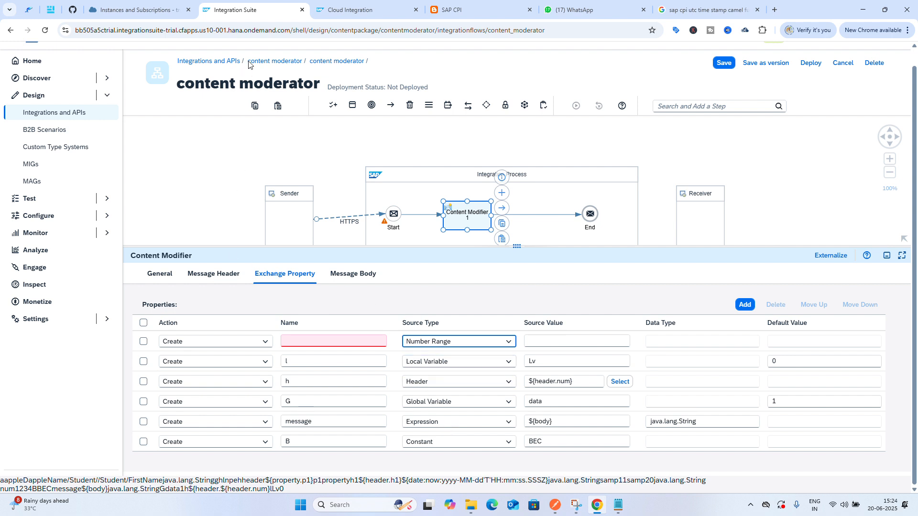
# Open the Number Ranges store under monitoring of integrations in the Cloud Integration tab
pyautogui.click(339, 9)
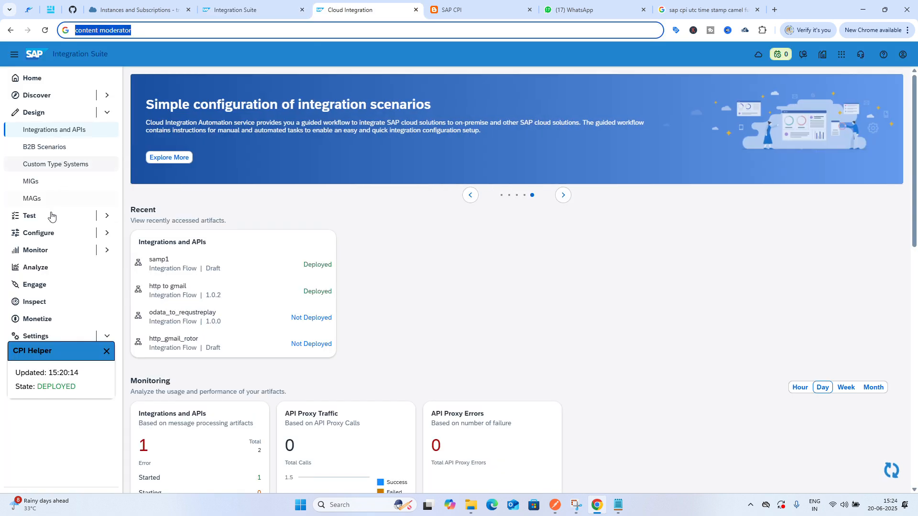
pyautogui.click(44, 253)
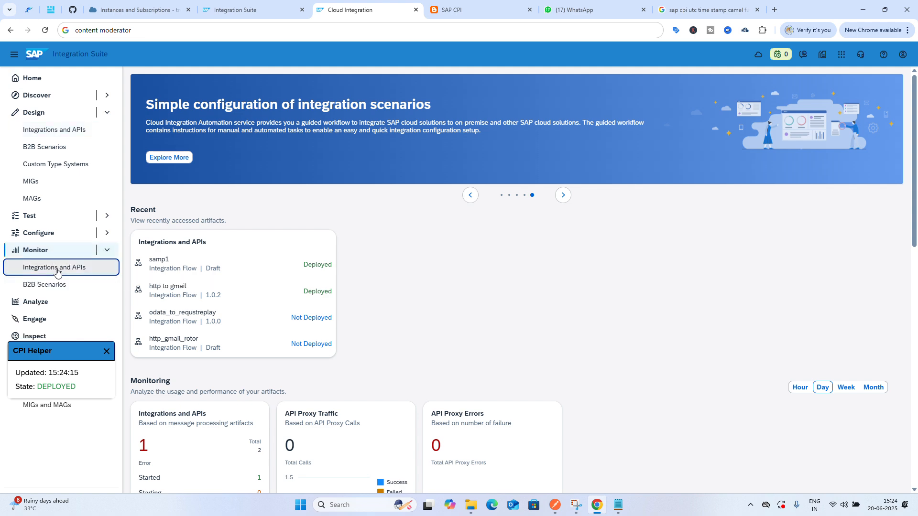
pyautogui.click(56, 269)
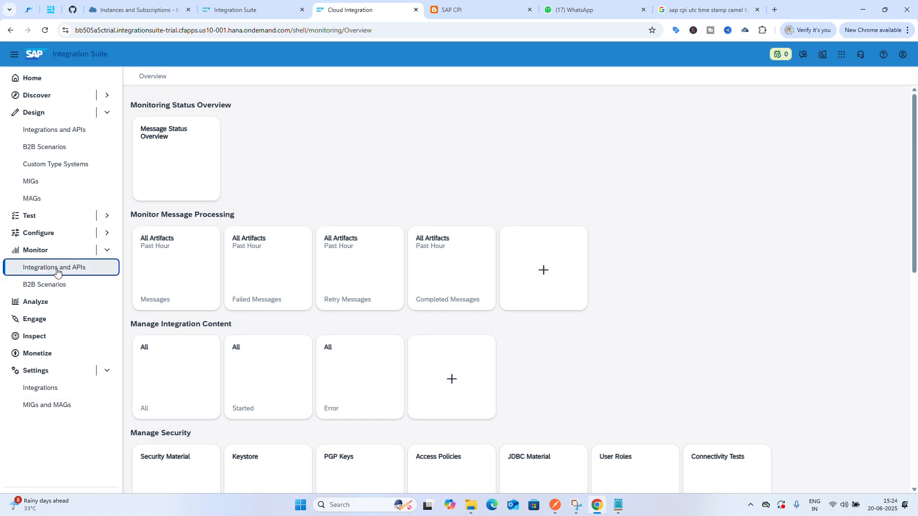
pyautogui.scroll(-2, 290, 313)
pyautogui.scroll(-4, 290, 314)
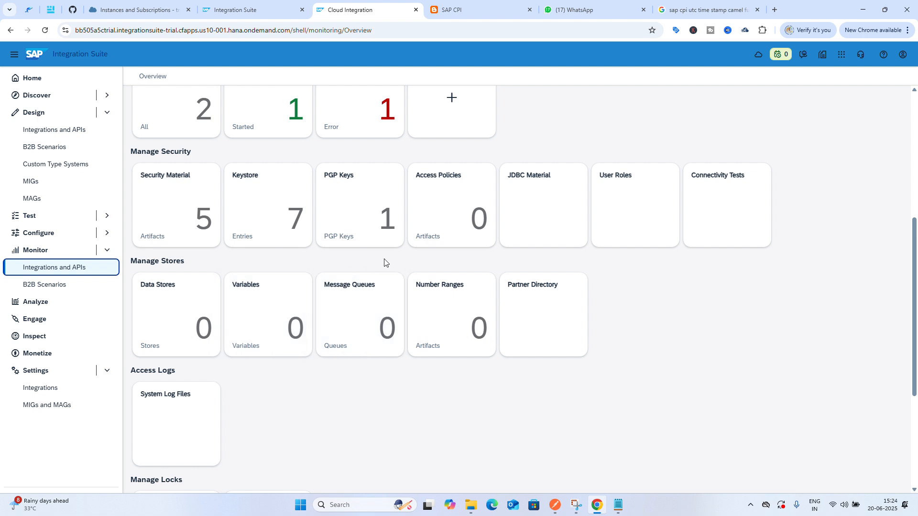
pyautogui.click(449, 316)
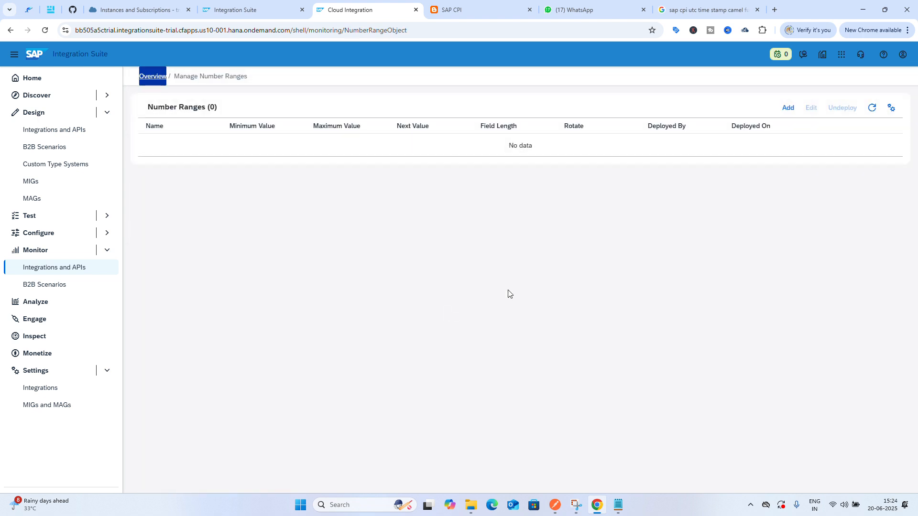
# Start adding a new number range and name it number
pyautogui.click(789, 110)
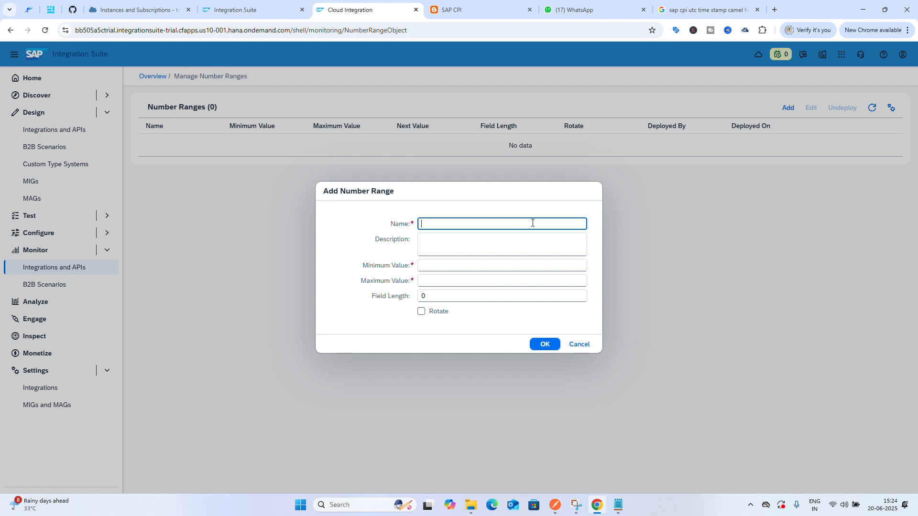
pyautogui.write('number')
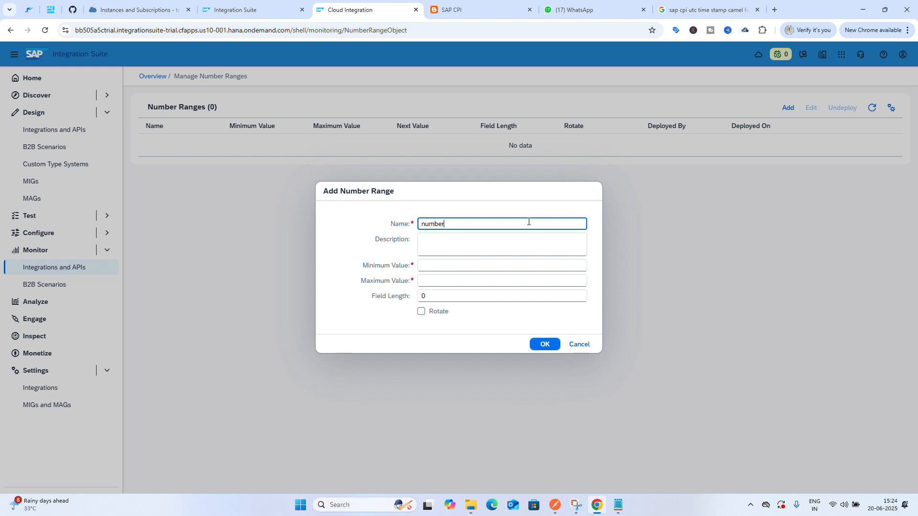
# Set the number range's minimum value to 1 and its maximum value to 99
pyautogui.click(459, 267)
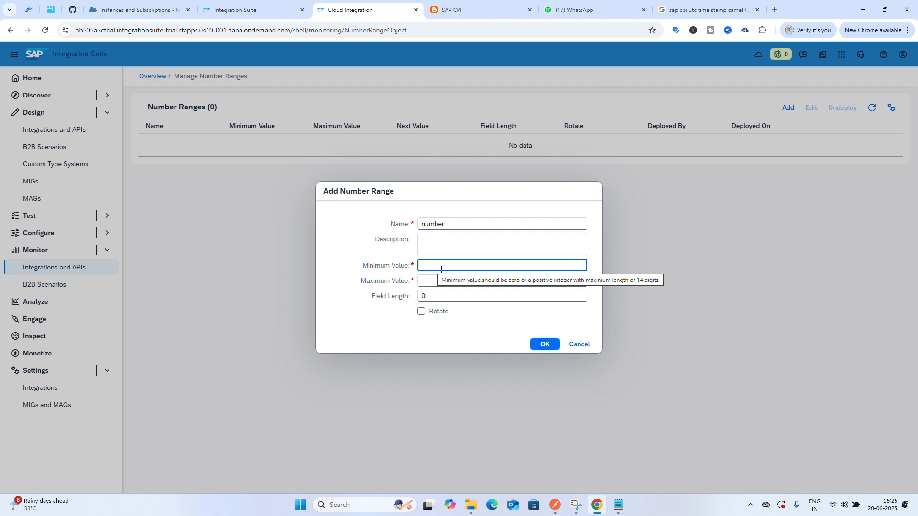
pyautogui.write('1')
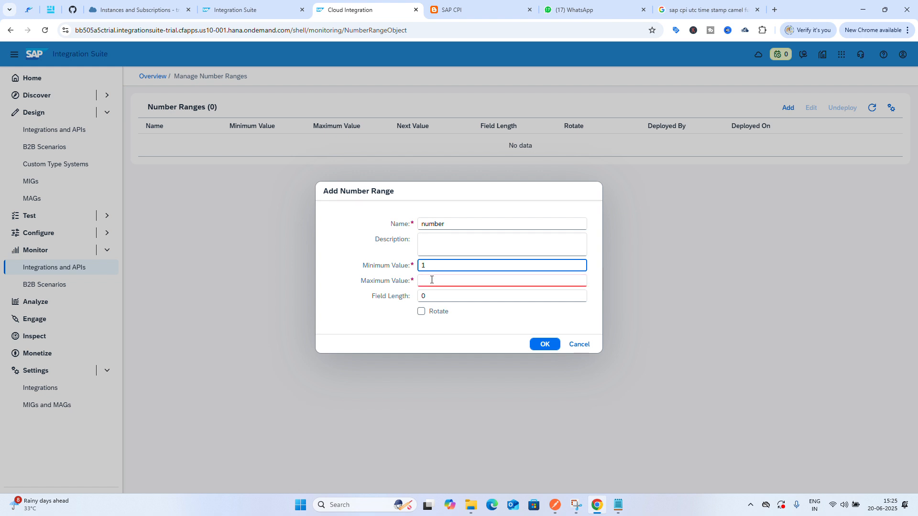
pyautogui.click(432, 279)
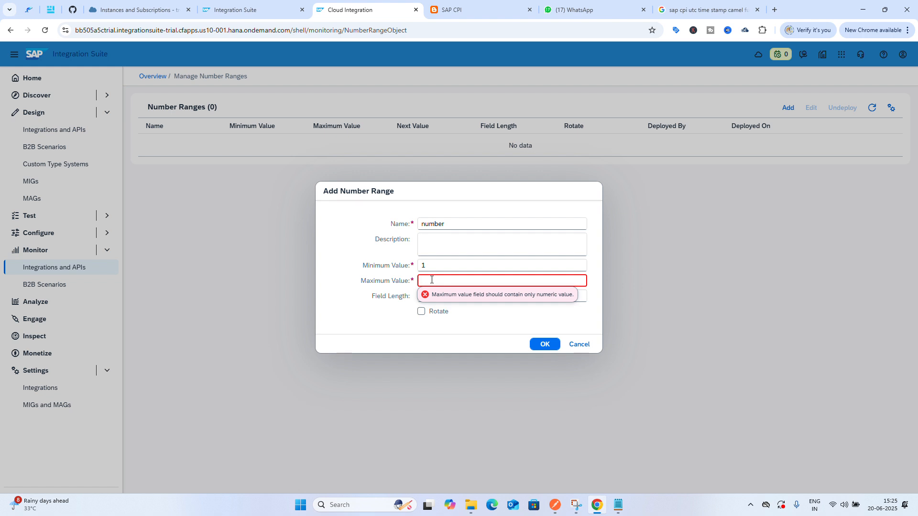
pyautogui.write('99')
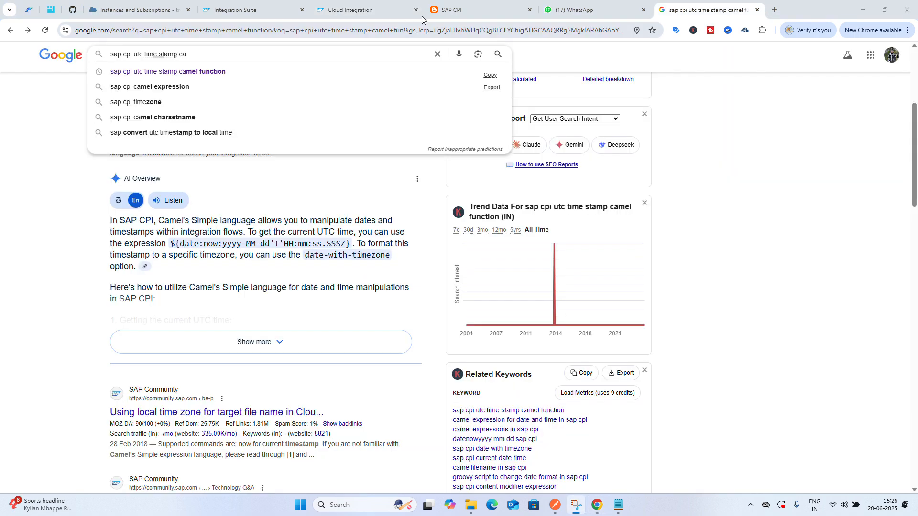
pyautogui.click(259, 7)
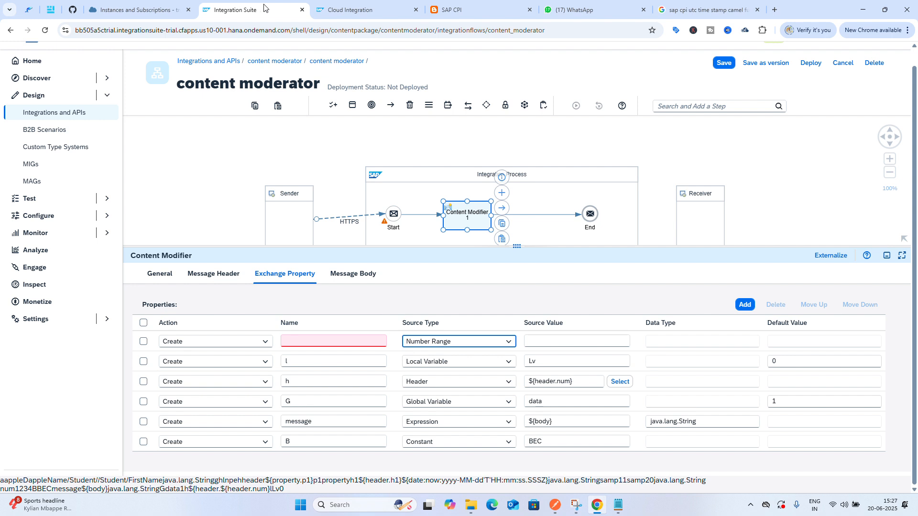
pyautogui.click(343, 5)
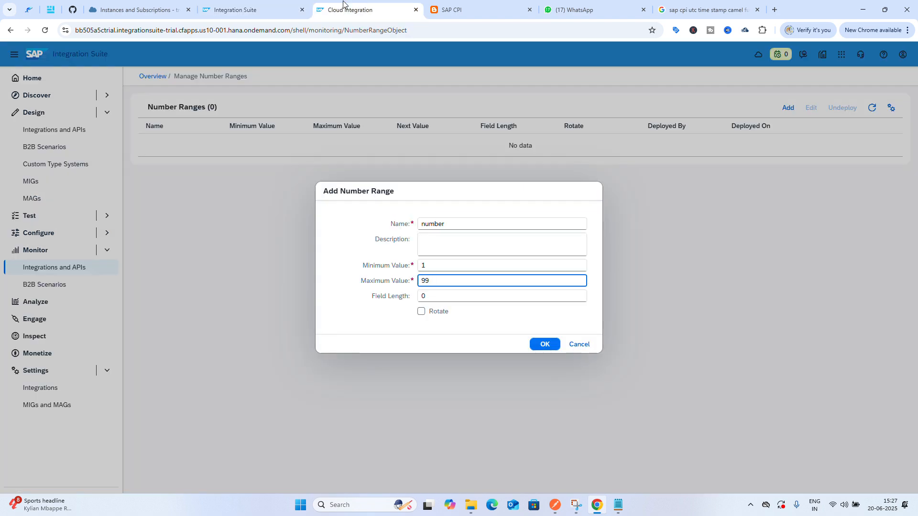
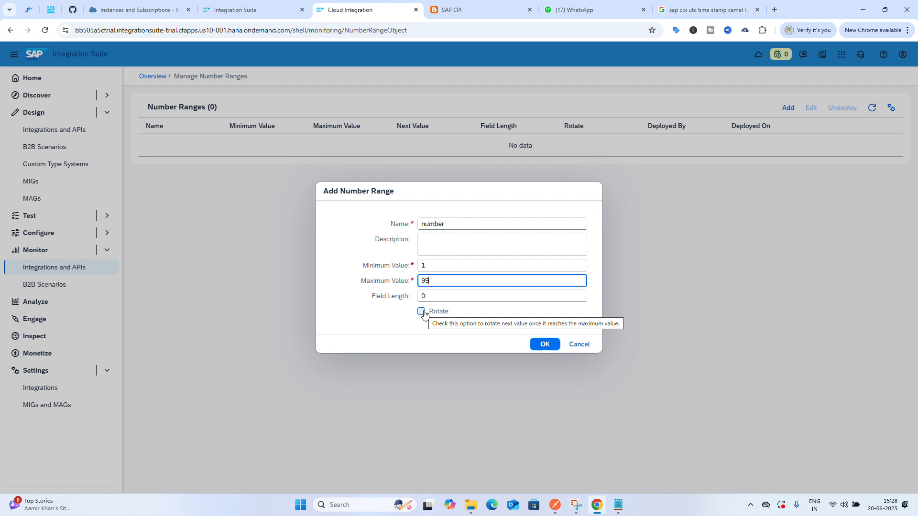
# Enable rotation for the number range and save it
pyautogui.click(423, 313)
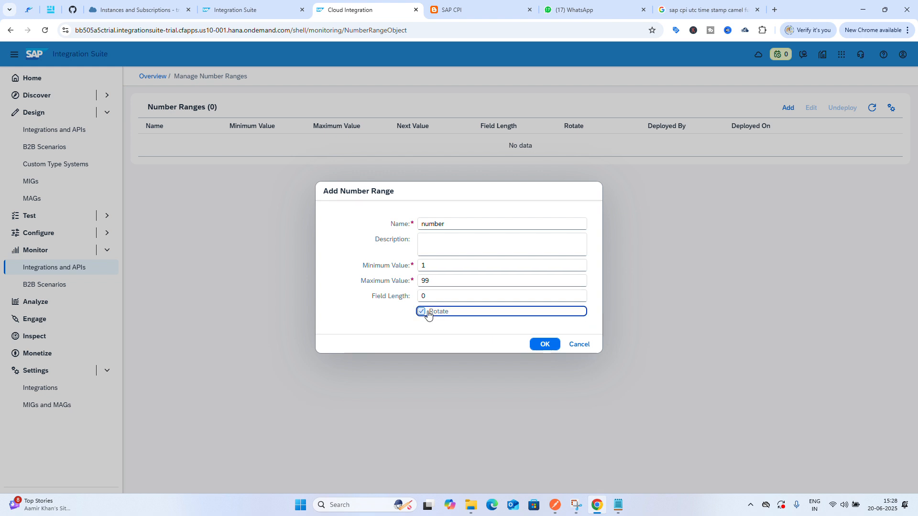
pyautogui.click(545, 345)
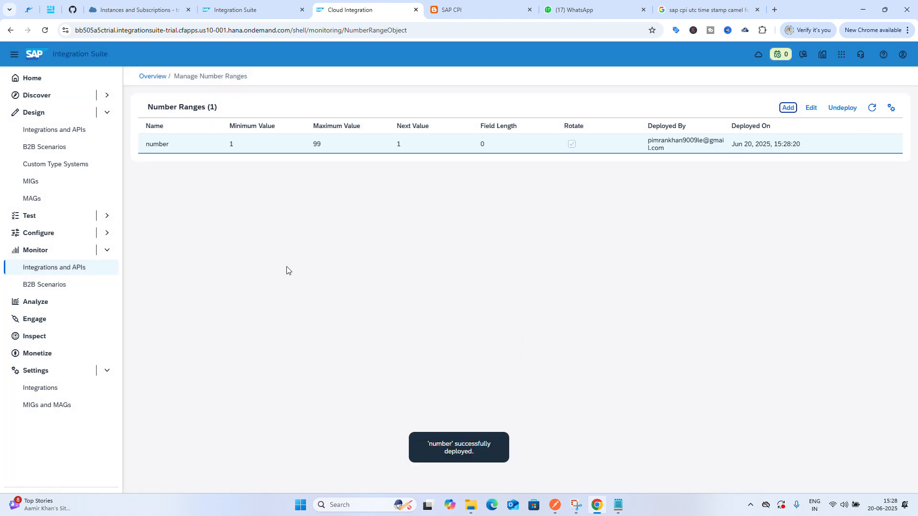
# Copy the number range name and set the Number Range property's source value to number and its name to n
pyautogui.click(168, 147)
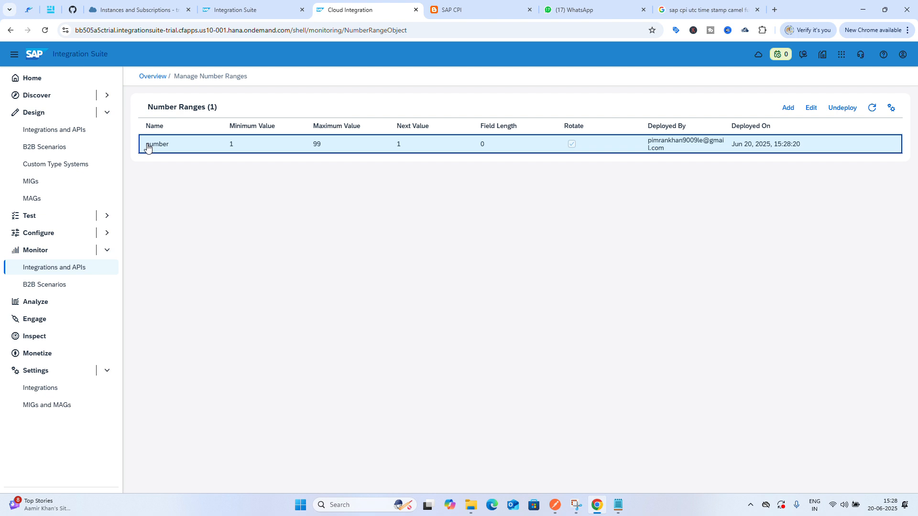
pyautogui.click(167, 146)
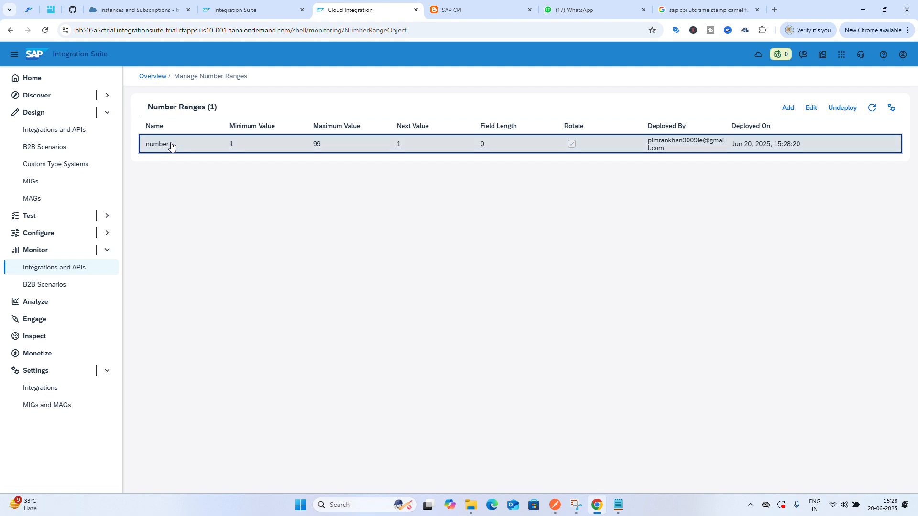
pyautogui.moveTo(169, 147); pyautogui.dragTo(147, 146)
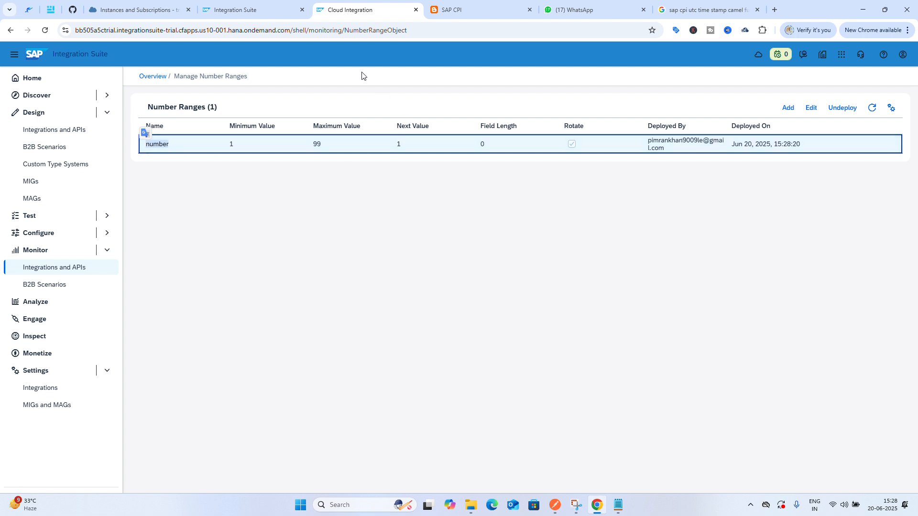
pyautogui.click(226, 4)
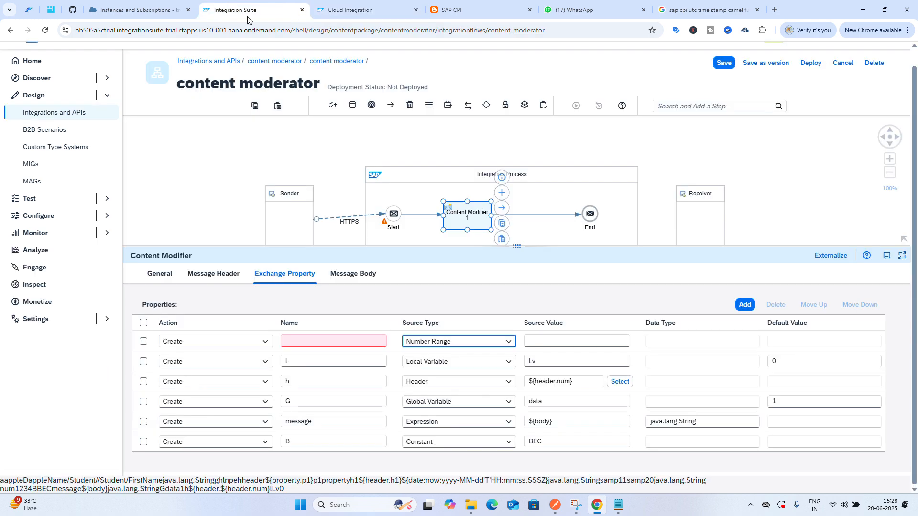
pyautogui.click(553, 343)
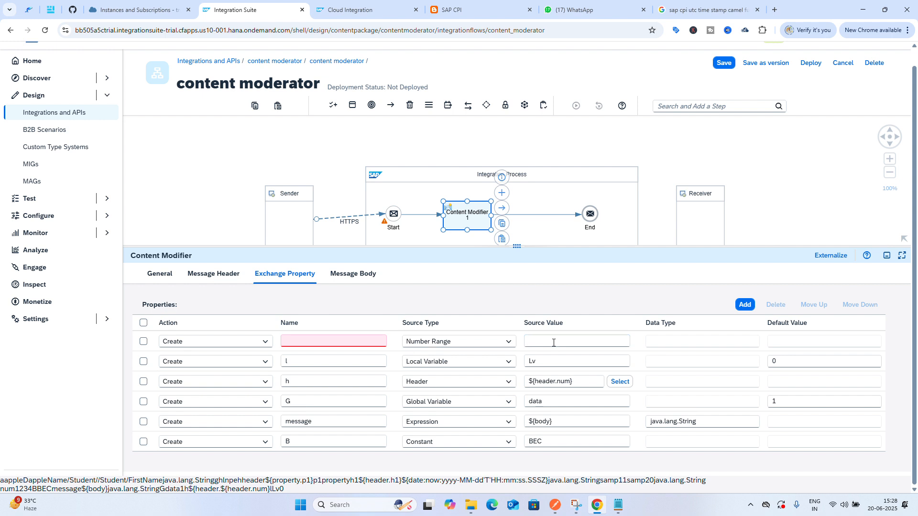
pyautogui.write('number')
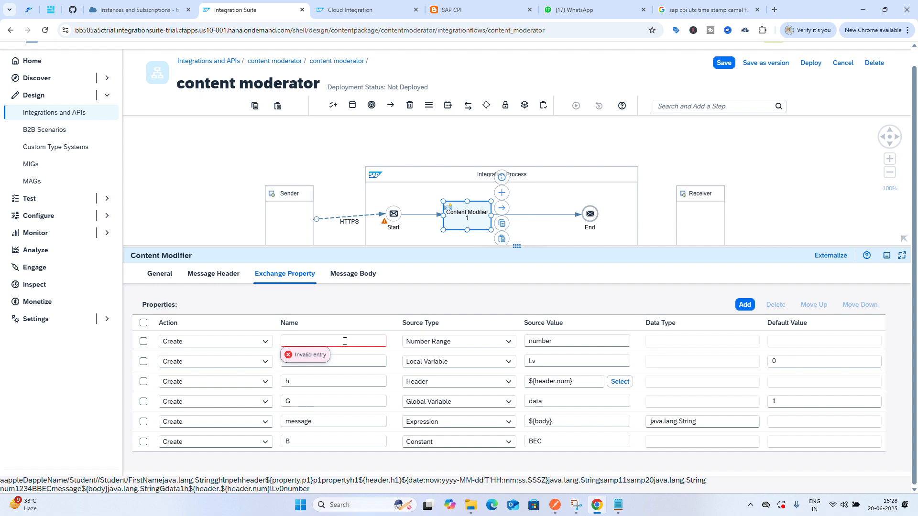
pyautogui.write('n')
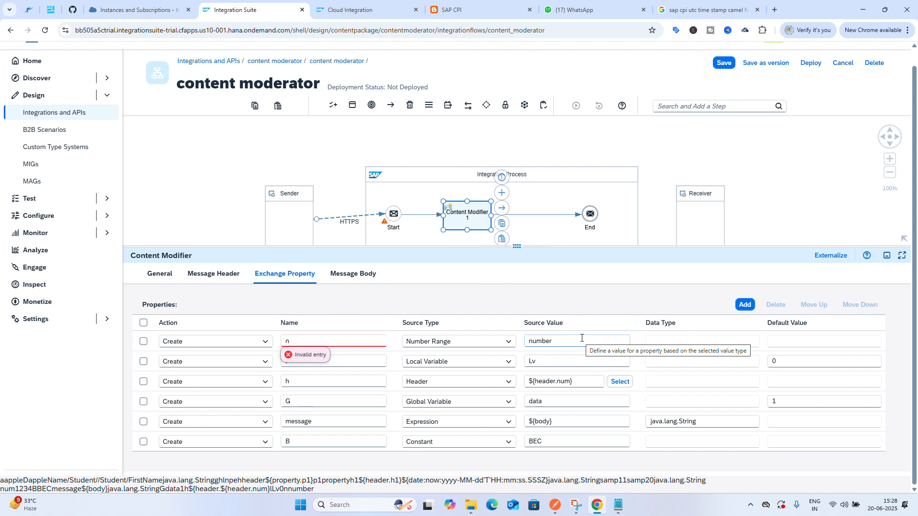
# Add another exchange property row and set its source type to XPath
pyautogui.click(745, 306)
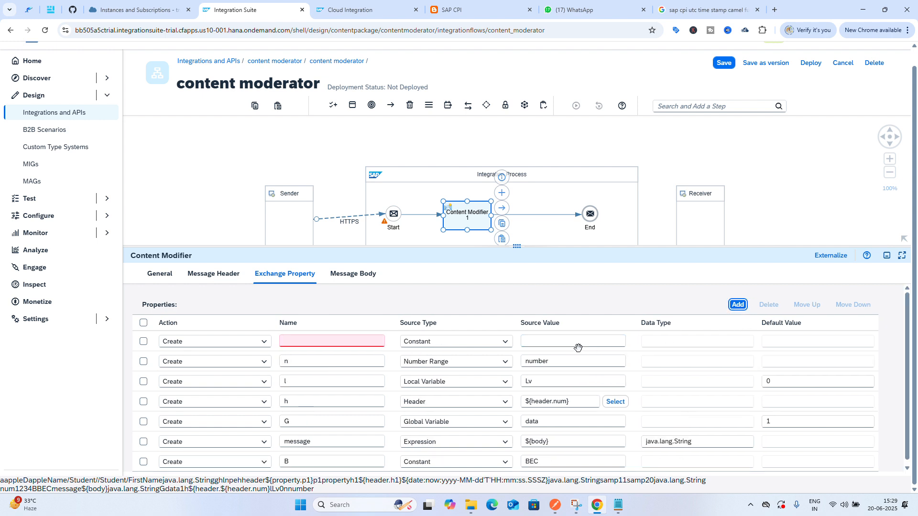
pyautogui.click(489, 347)
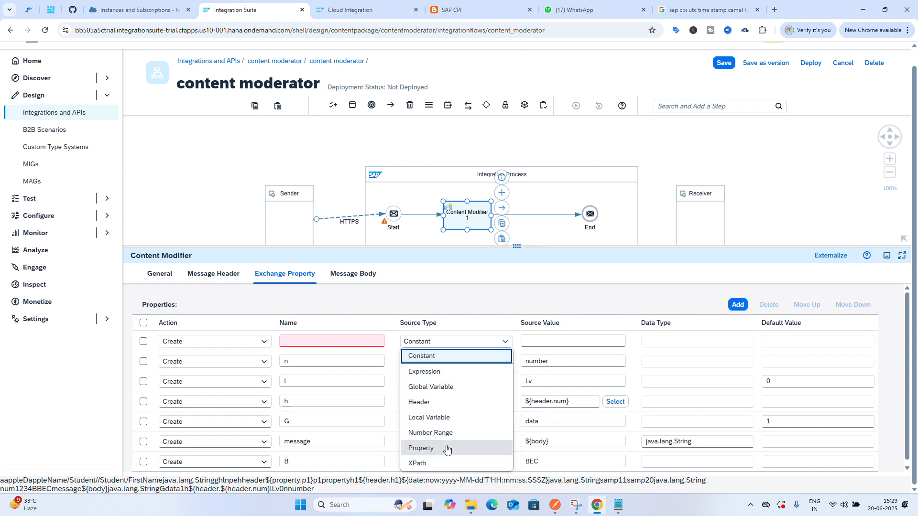
pyautogui.click(471, 448)
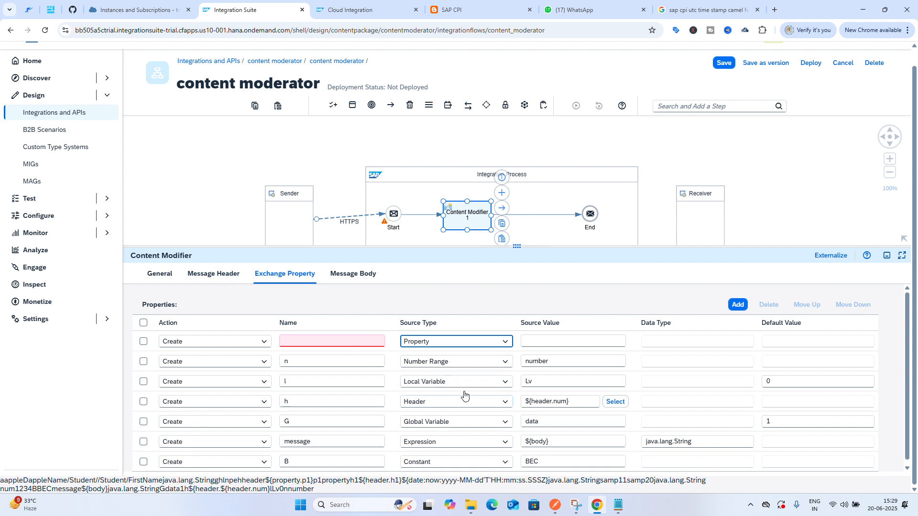
pyautogui.click(502, 344)
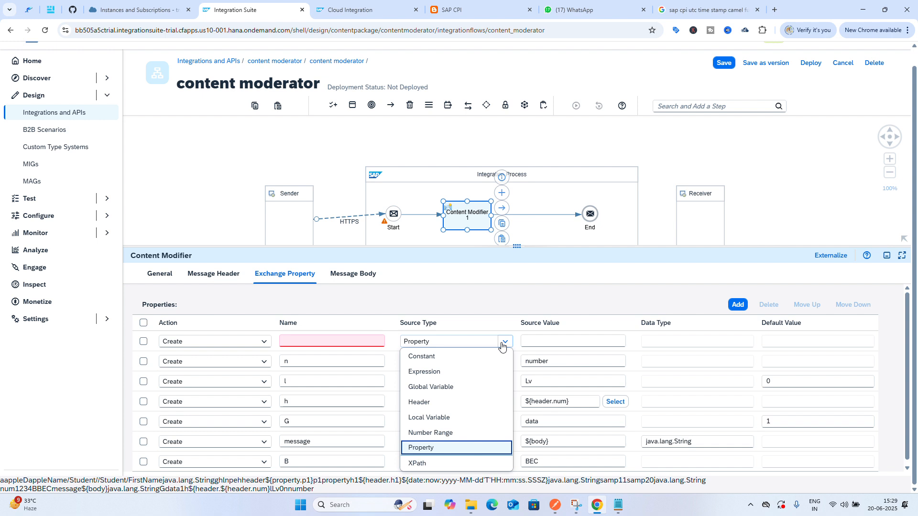
pyautogui.click(444, 466)
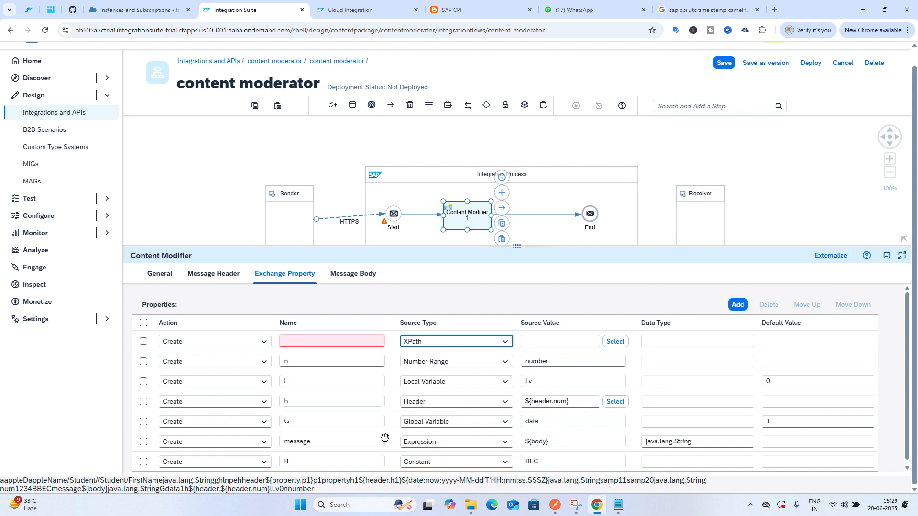
# Copy the Student XML sample from the text editor file
pyautogui.click(212, 274)
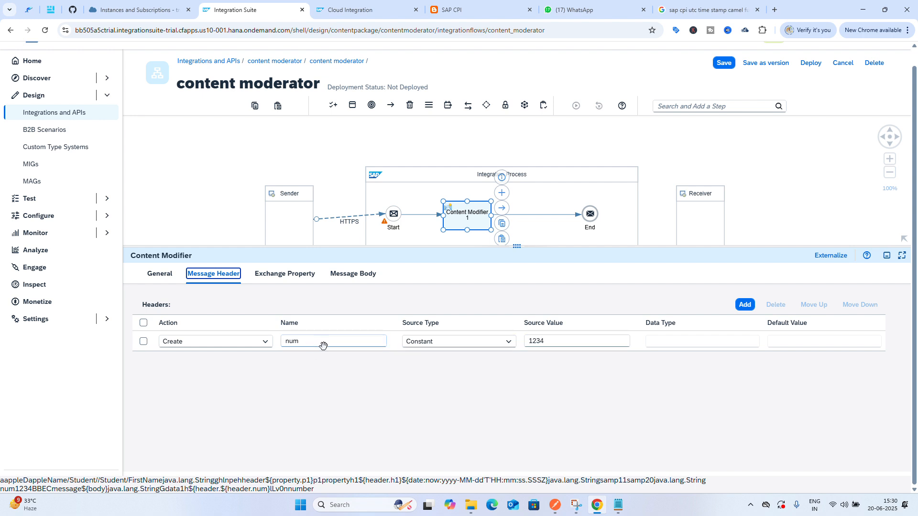
pyautogui.click(276, 280)
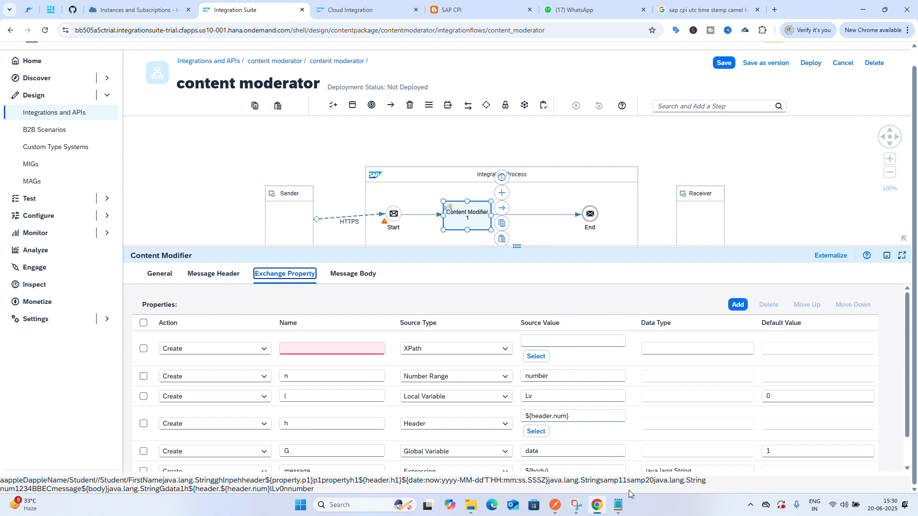
pyautogui.click(620, 505)
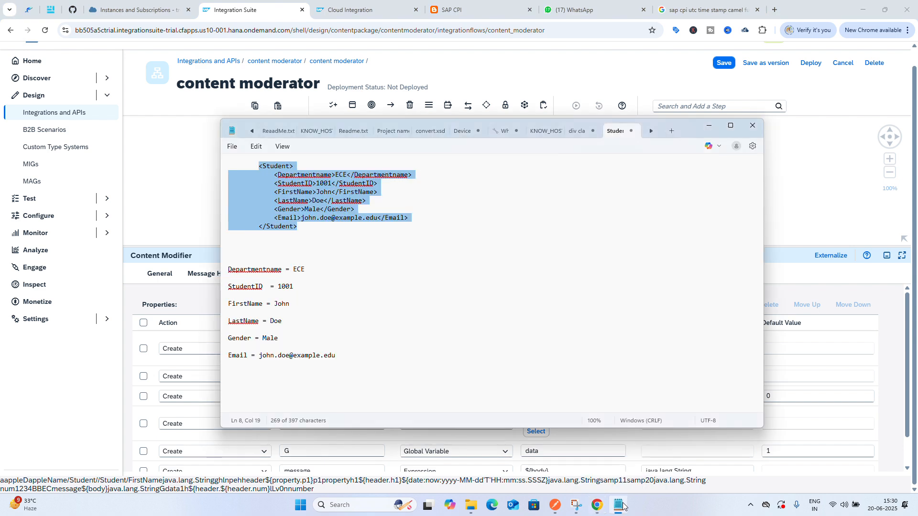
pyautogui.click(496, 263)
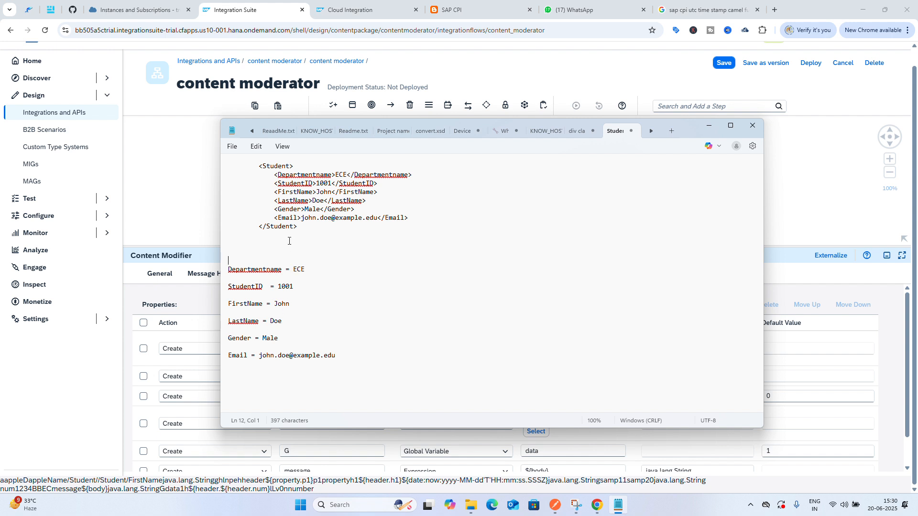
pyautogui.moveTo(298, 228); pyautogui.dragTo(256, 163)
pyautogui.hotkey('ctrl', 'c')
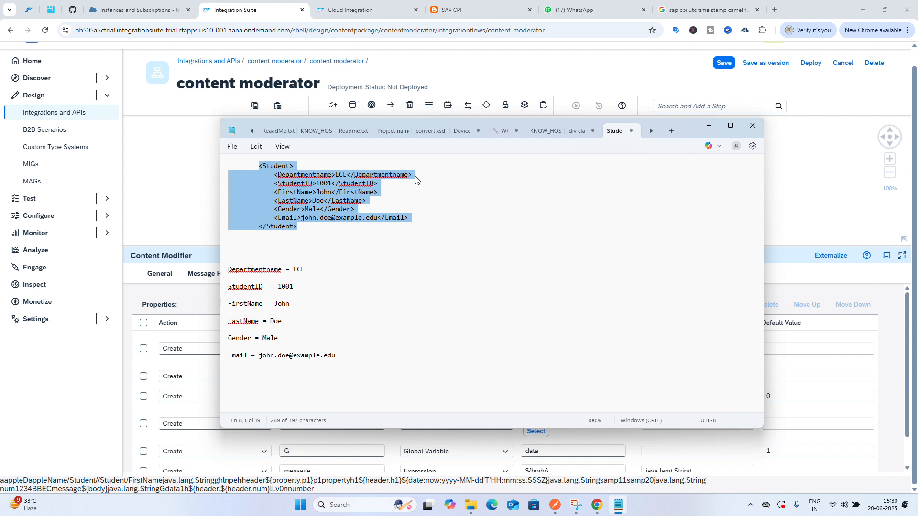
pyautogui.click(712, 125)
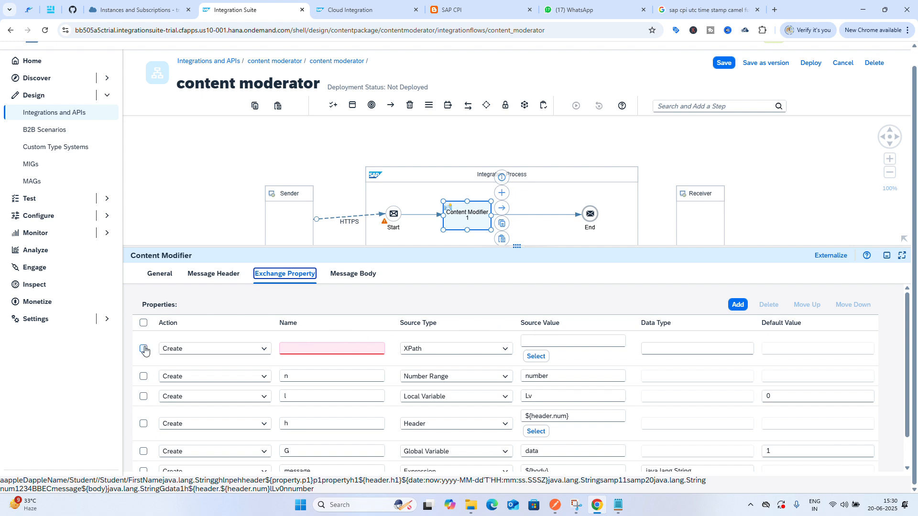
# Set a simulation start point before the Content Modifier and a simulation end point after it
pyautogui.click(412, 214)
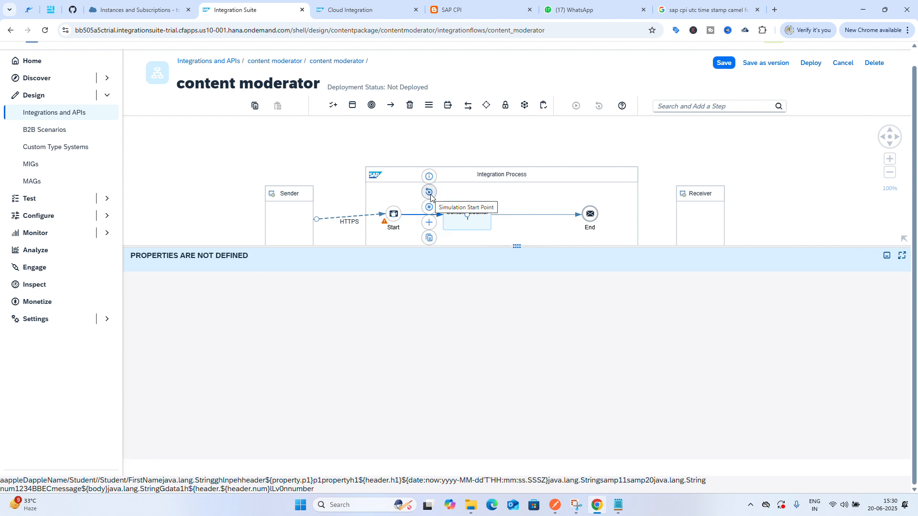
pyautogui.click(429, 192)
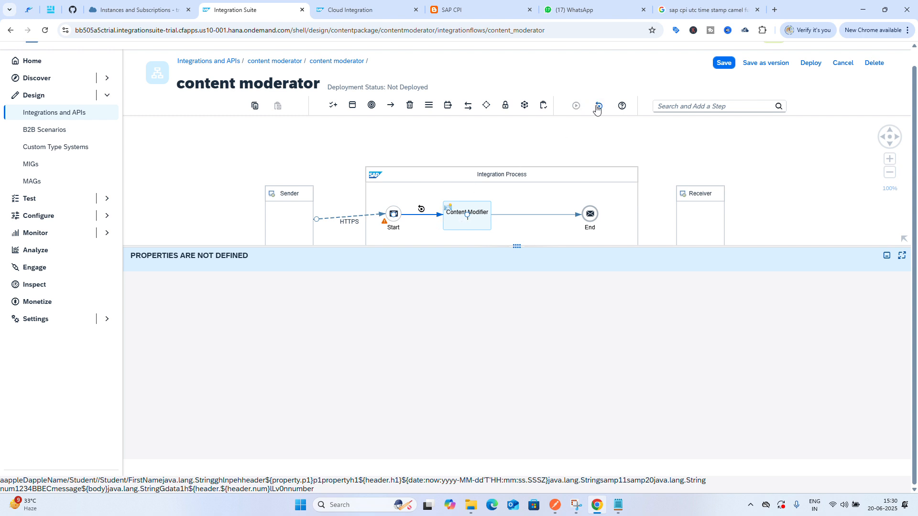
pyautogui.click(534, 217)
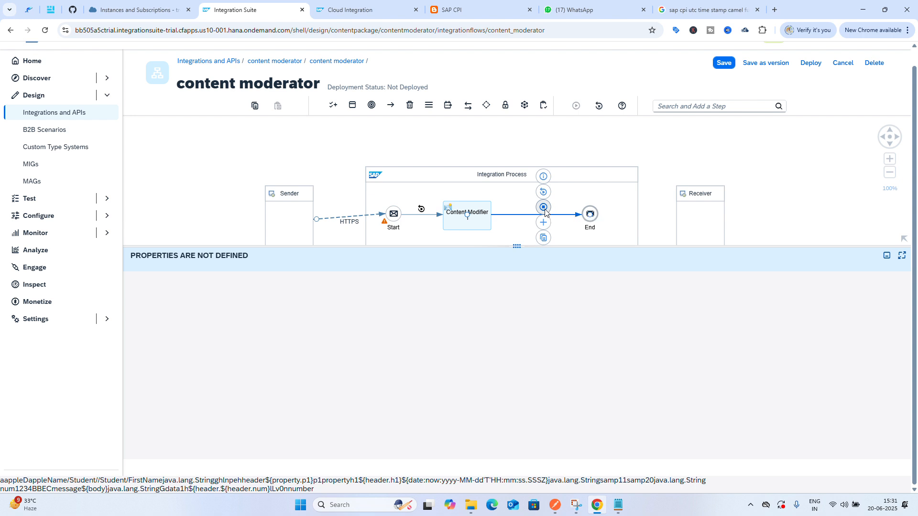
pyautogui.click(544, 207)
pyautogui.moveTo(513, 246); pyautogui.dragTo(518, 334)
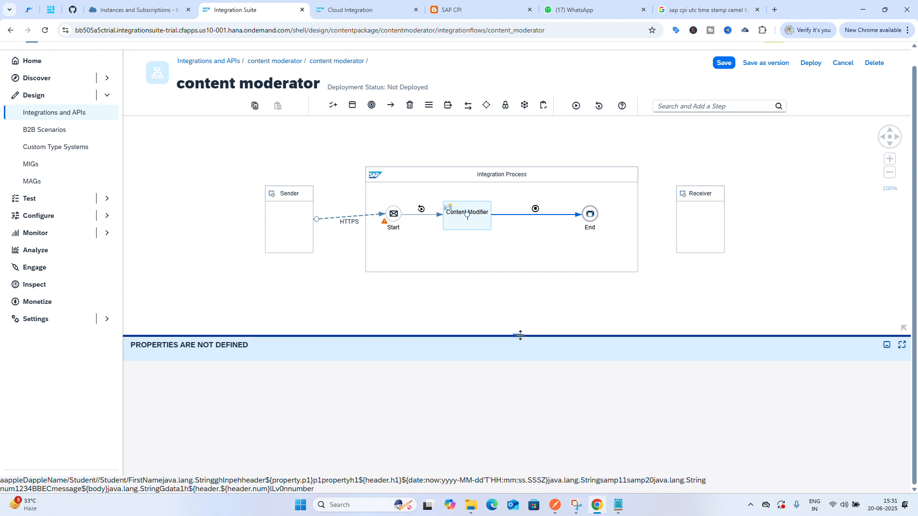
# Paste the Student XML as the simulation input body, removing the indentation before the closing tag
pyautogui.click(422, 209)
pyautogui.click(341, 303)
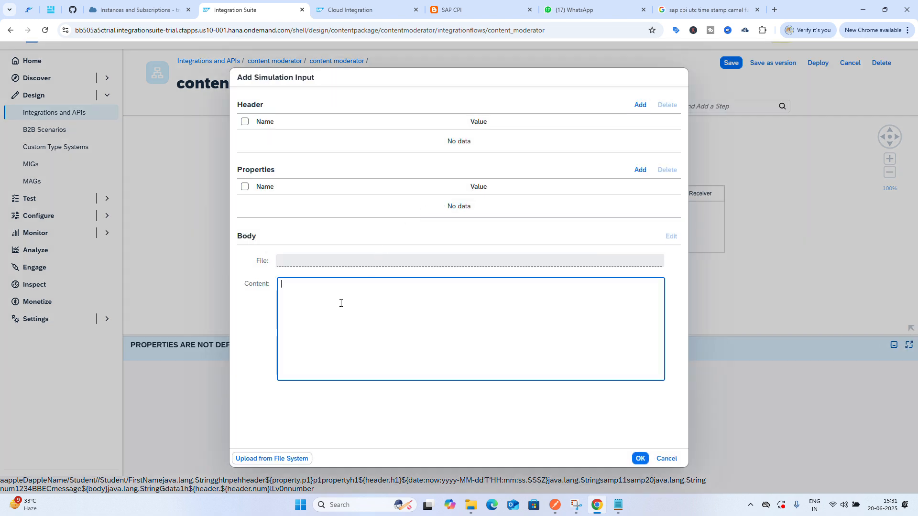
pyautogui.hotkey('ctrl', 'v')
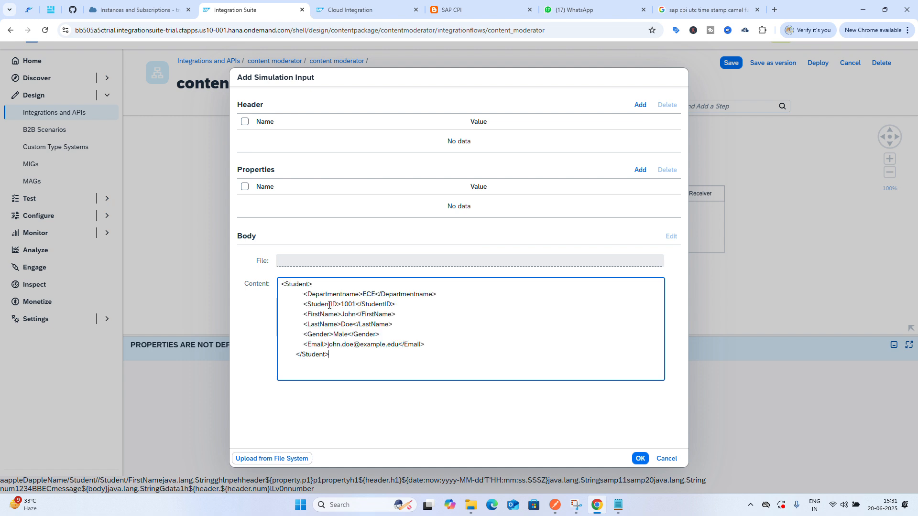
pyautogui.click(295, 353)
pyautogui.press('BackSpace')
pyautogui.press('BackSpace')
pyautogui.press('BackSpace')
pyautogui.press('BackSpace')
pyautogui.press('BackSpace')
pyautogui.press('BackSpace')
pyautogui.press('BackSpace')
pyautogui.click(640, 459)
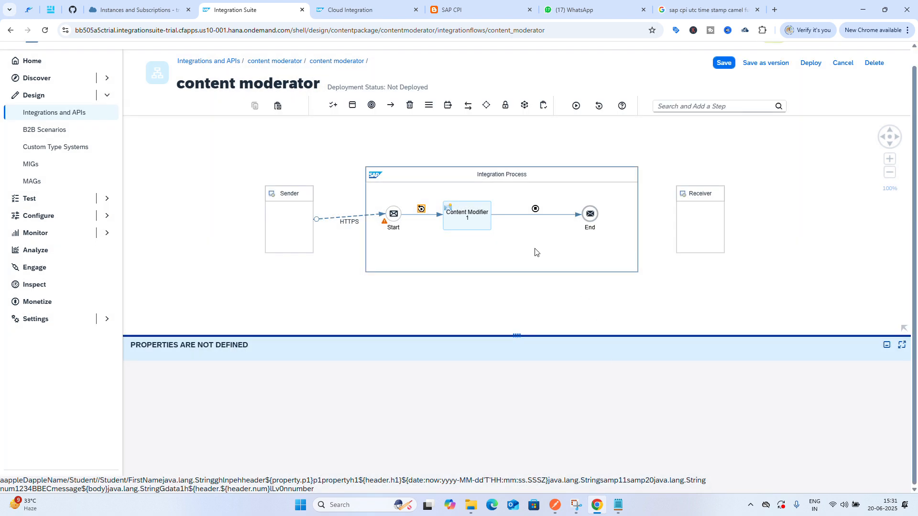
# Recheck the simulation input, run the simulation and dismiss the error dialog
pyautogui.click(422, 210)
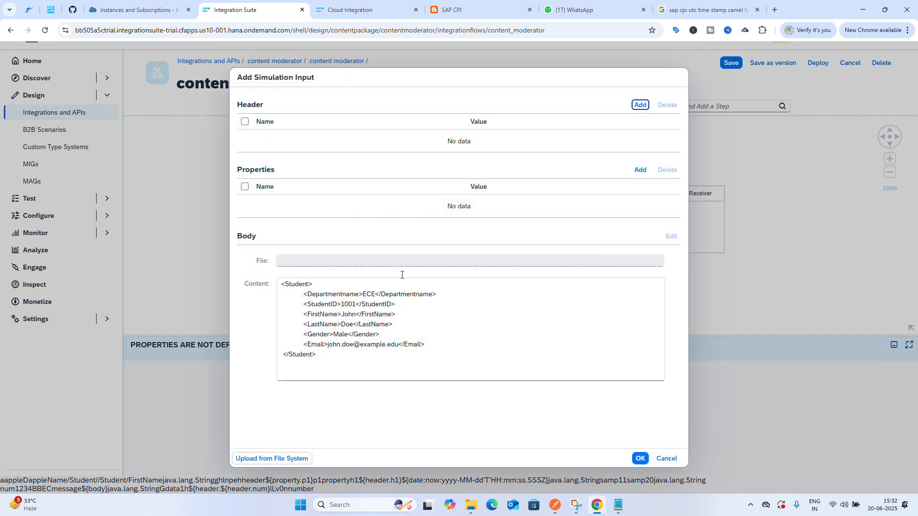
pyautogui.click(641, 459)
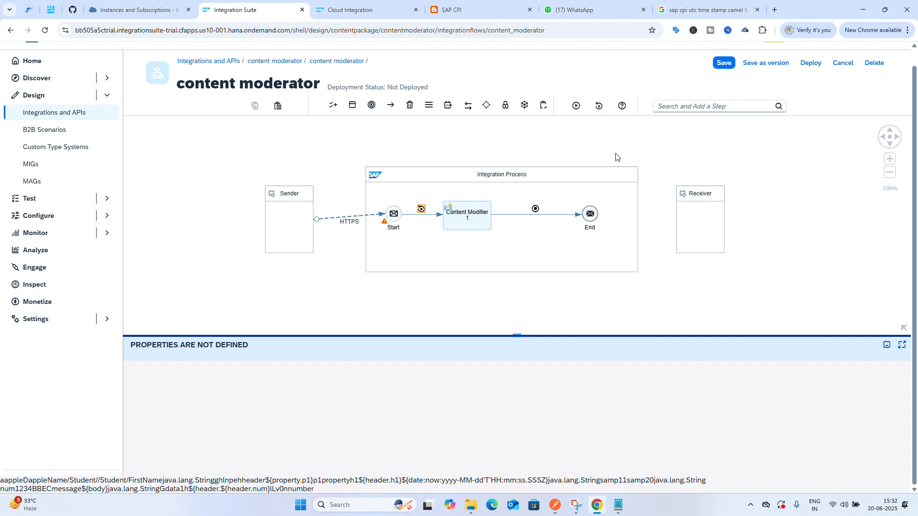
pyautogui.click(577, 106)
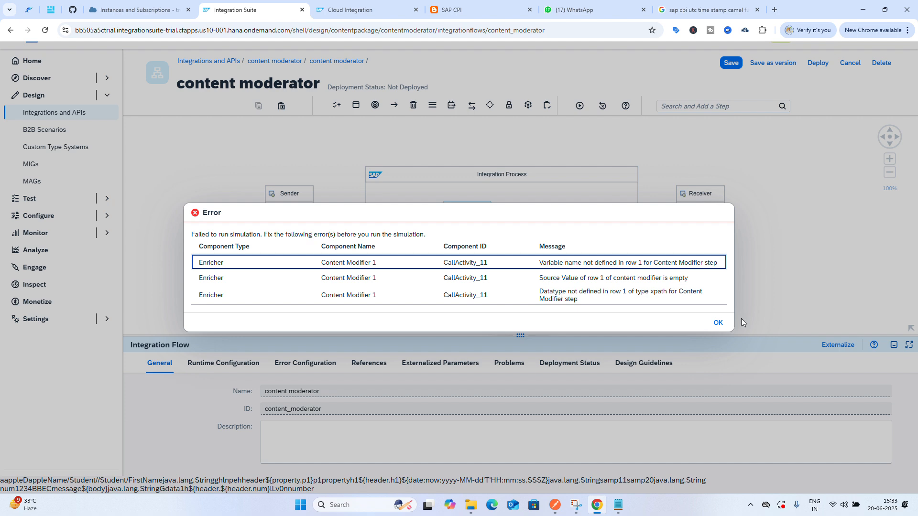
pyautogui.click(718, 322)
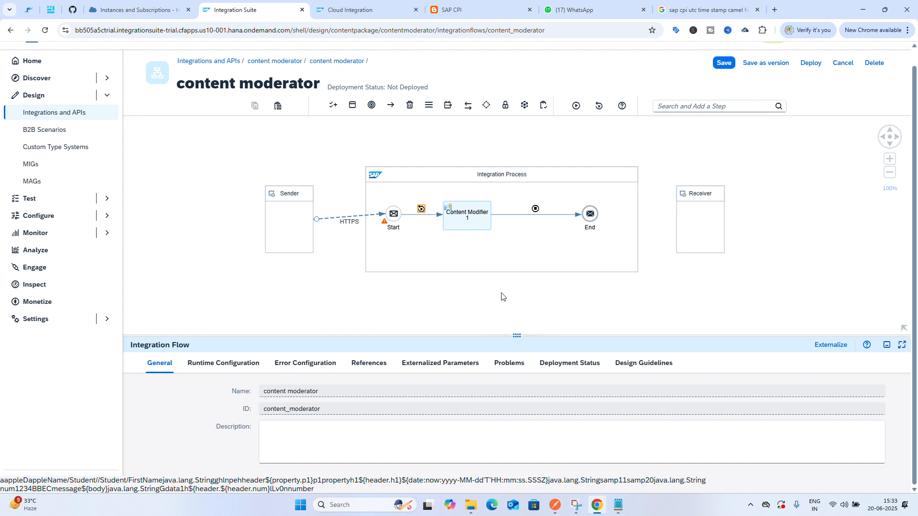
# Open the Content Modifier and review its message header and exchange property settings
pyautogui.click(462, 216)
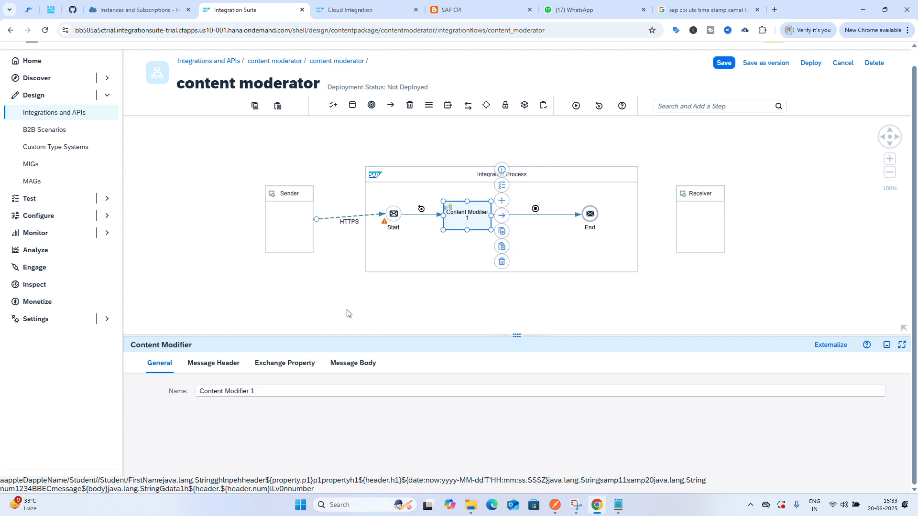
pyautogui.click(232, 364)
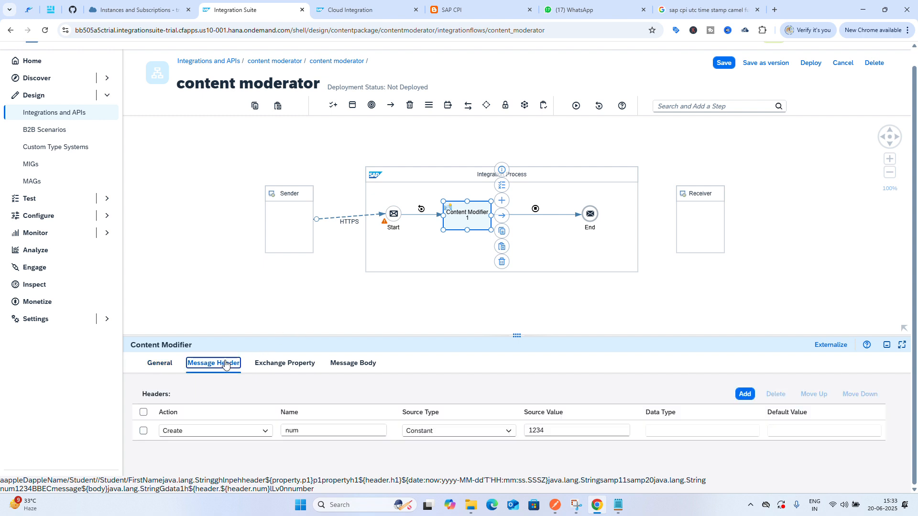
pyautogui.click(283, 364)
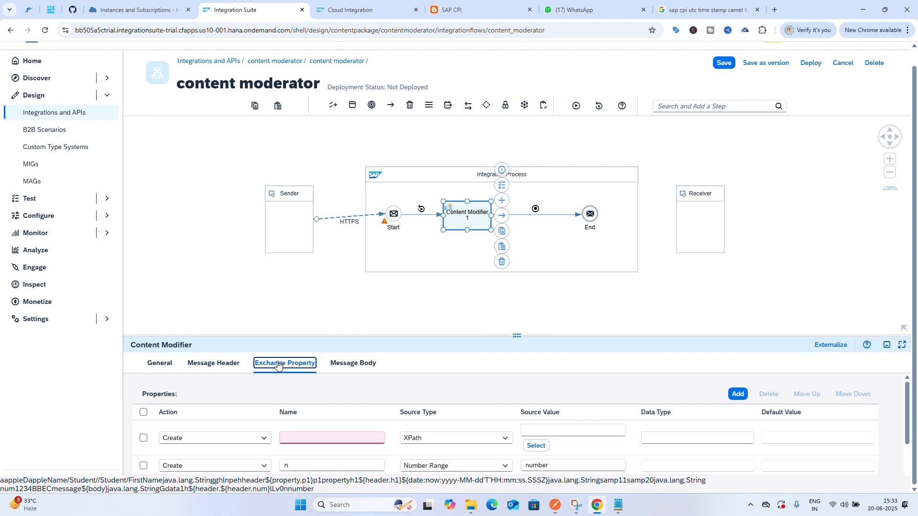
pyautogui.click(200, 365)
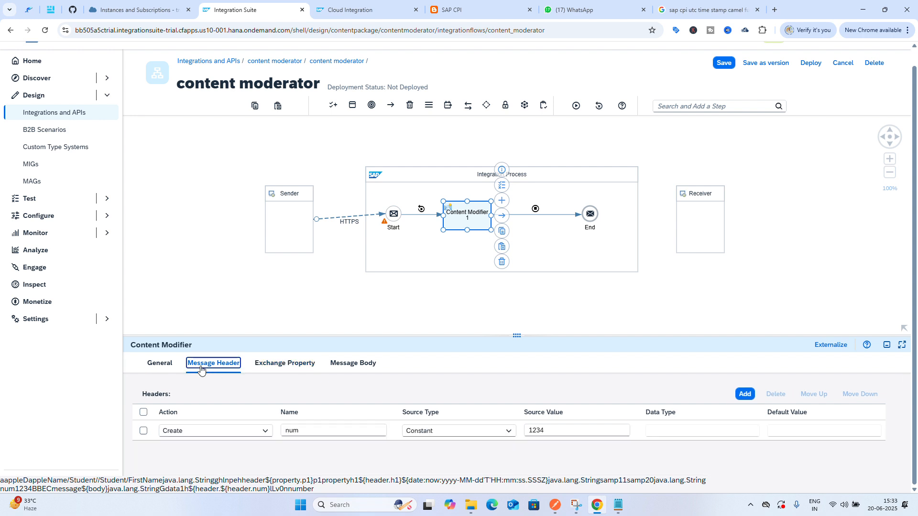
# Delete the empty XPath row from the Content Modifier's exchange properties
pyautogui.click(654, 431)
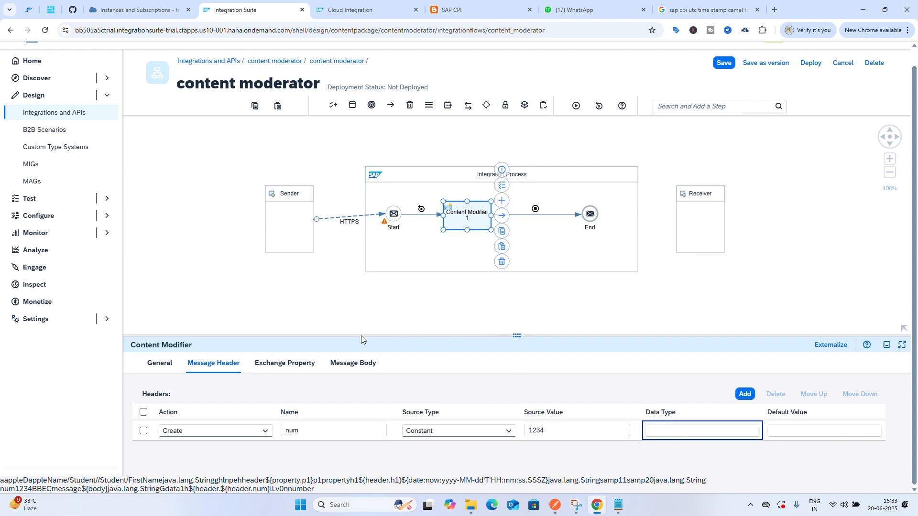
pyautogui.click(282, 369)
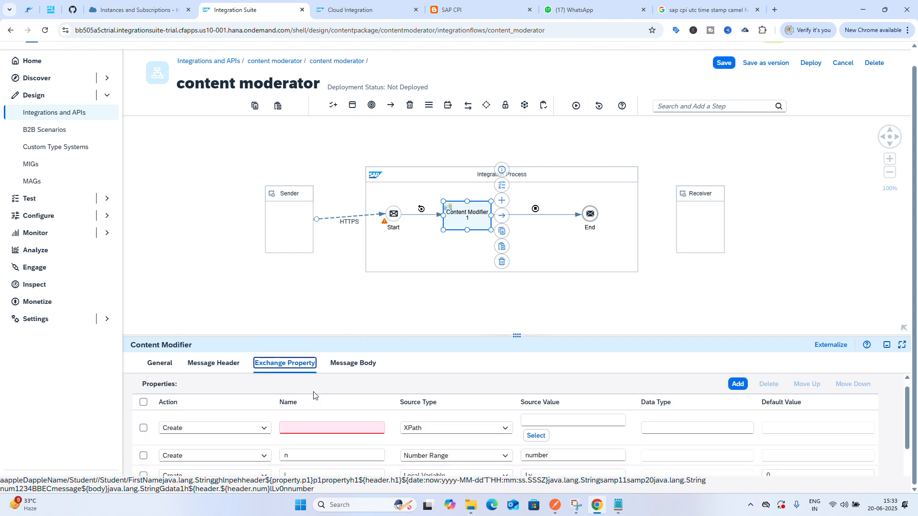
pyautogui.scroll(-2, 313, 392)
pyautogui.scroll(2, 314, 394)
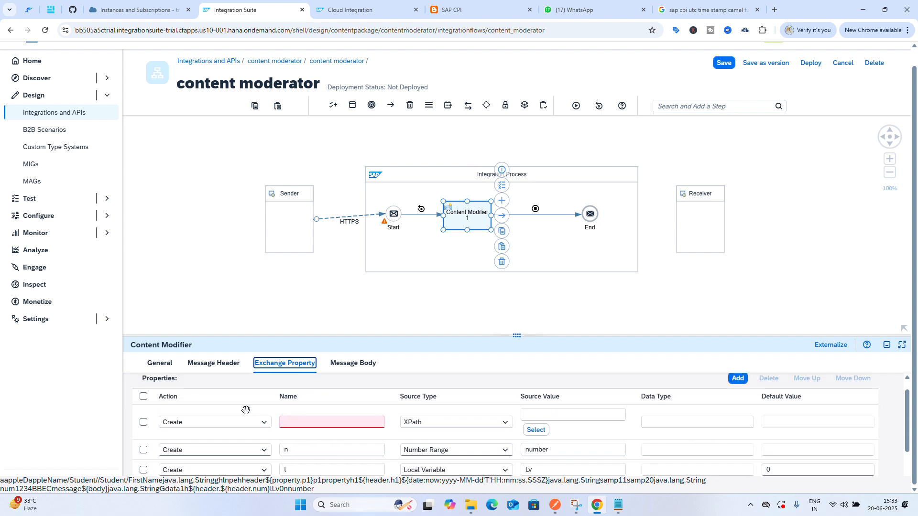
pyautogui.click(144, 424)
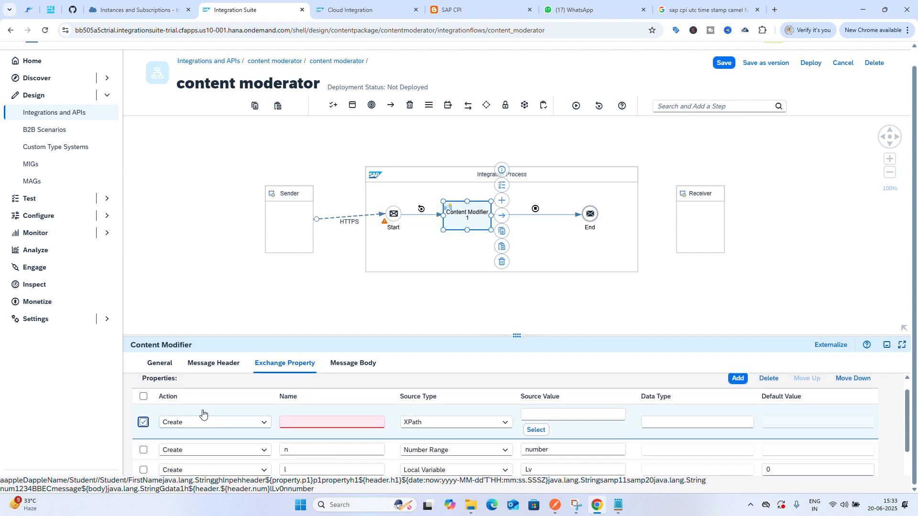
pyautogui.click(767, 378)
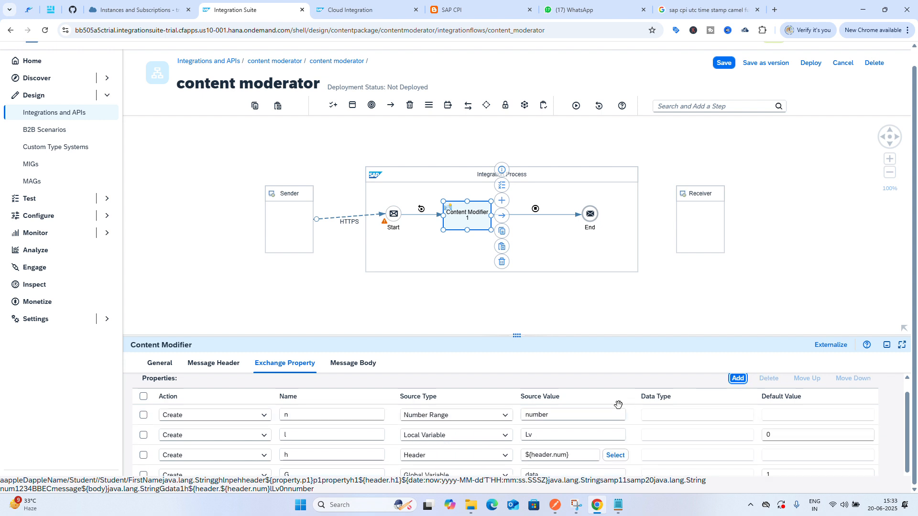
# Review the remaining exchange properties and save the integration flow
pyautogui.scroll(-1, 619, 405)
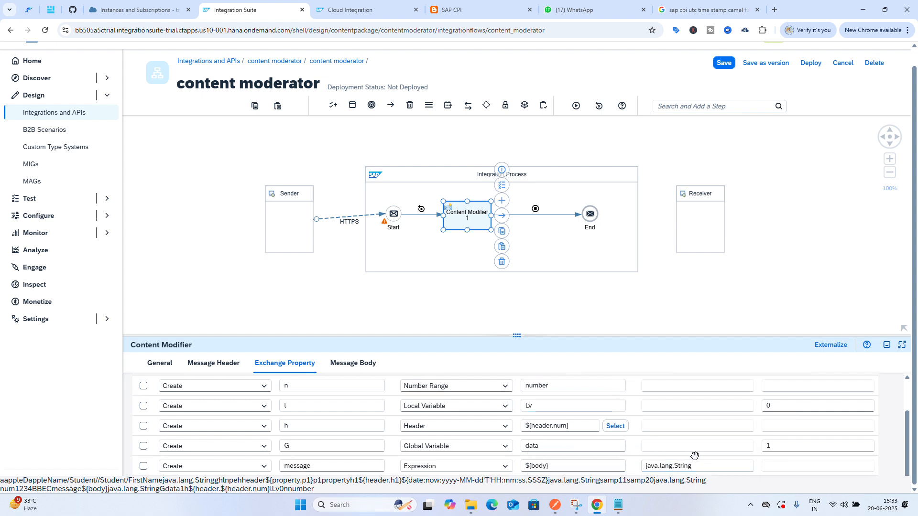
pyautogui.scroll(2, 697, 450)
pyautogui.scroll(-2, 698, 451)
pyautogui.click(684, 431)
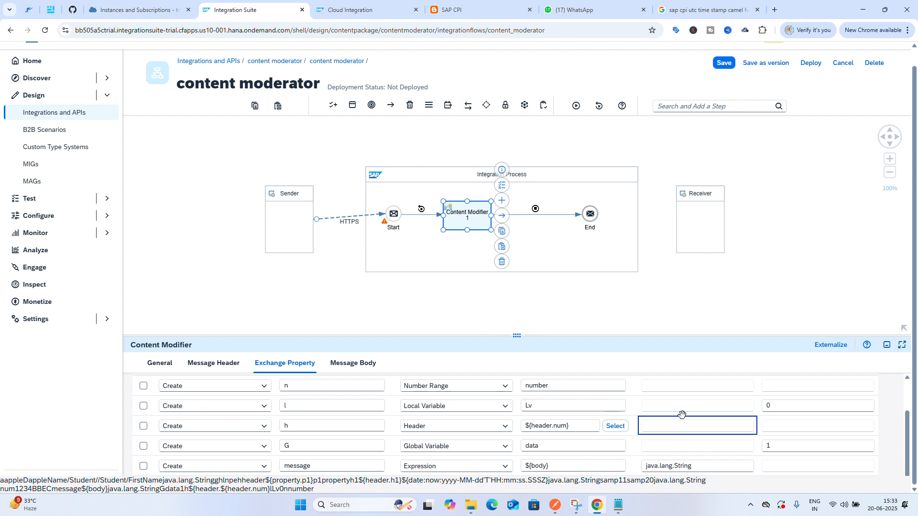
pyautogui.scroll(2, 679, 412)
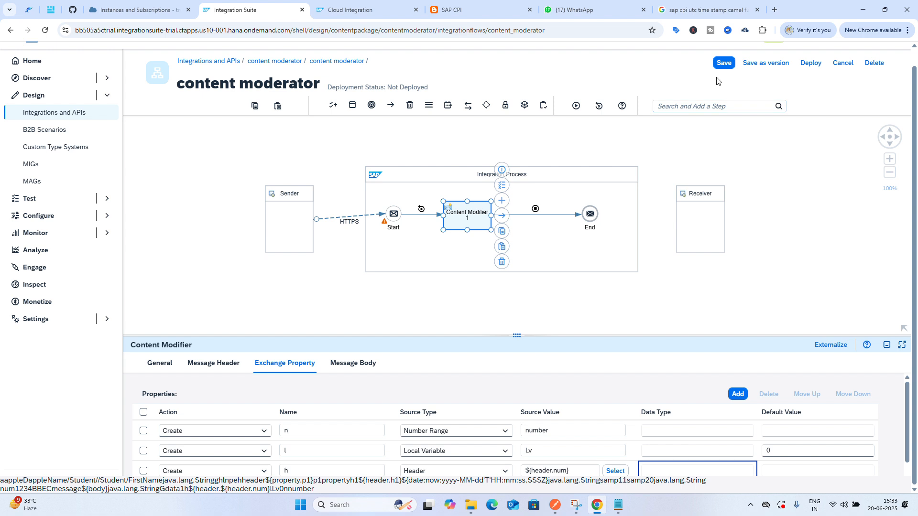
pyautogui.click(723, 63)
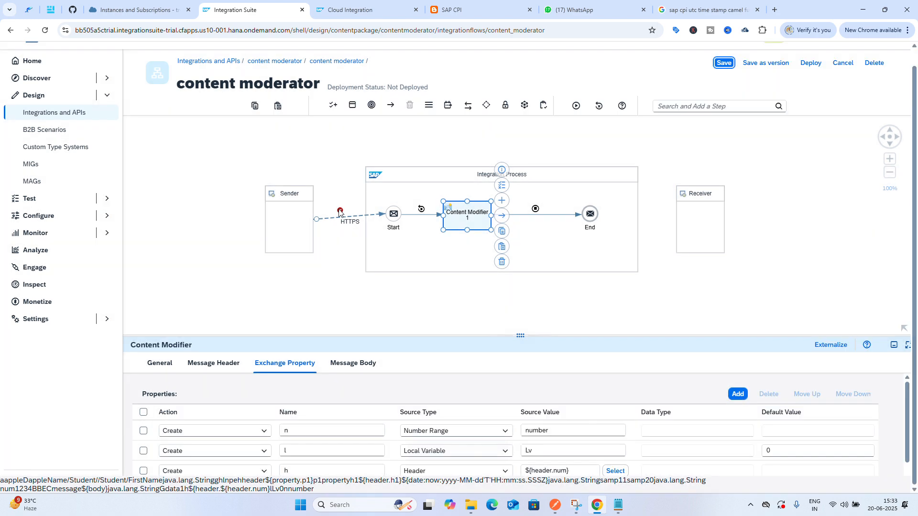
# Correct the HTTPS sender channel address to /contentmoderator and save the flow
pyautogui.click(339, 213)
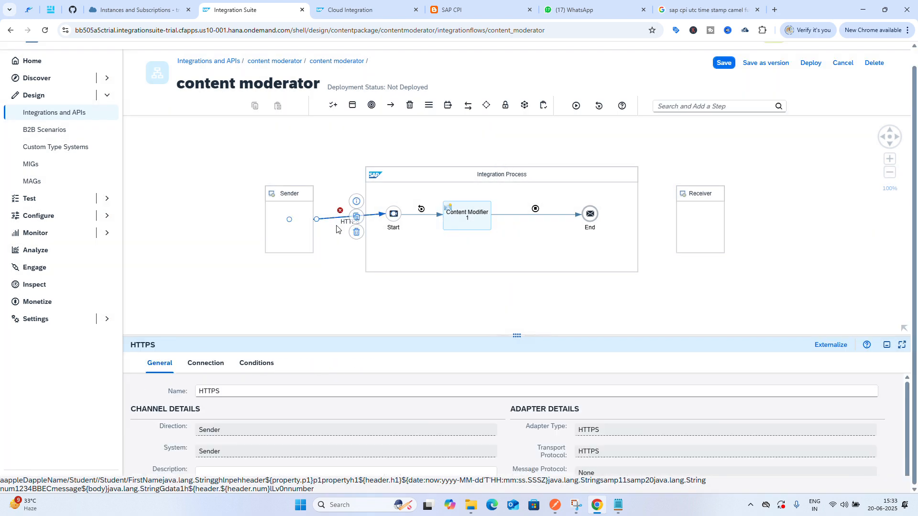
pyautogui.click(206, 365)
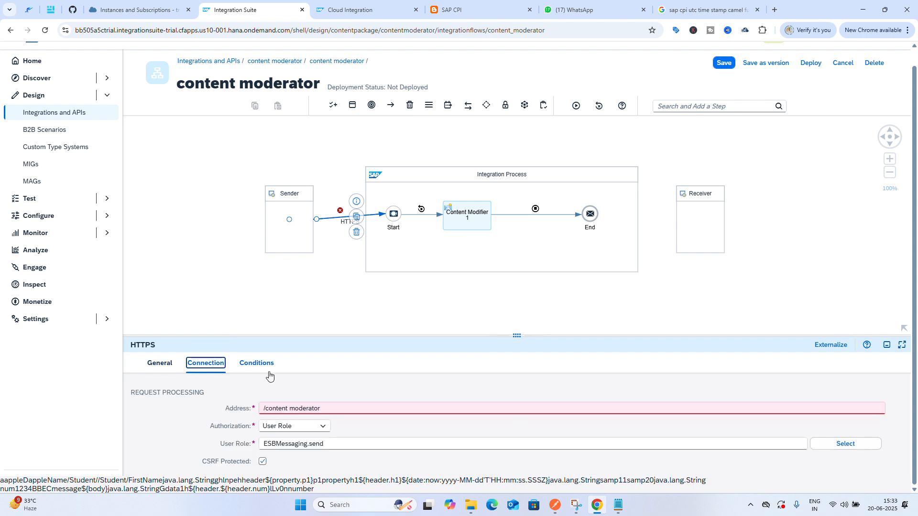
pyautogui.click(337, 406)
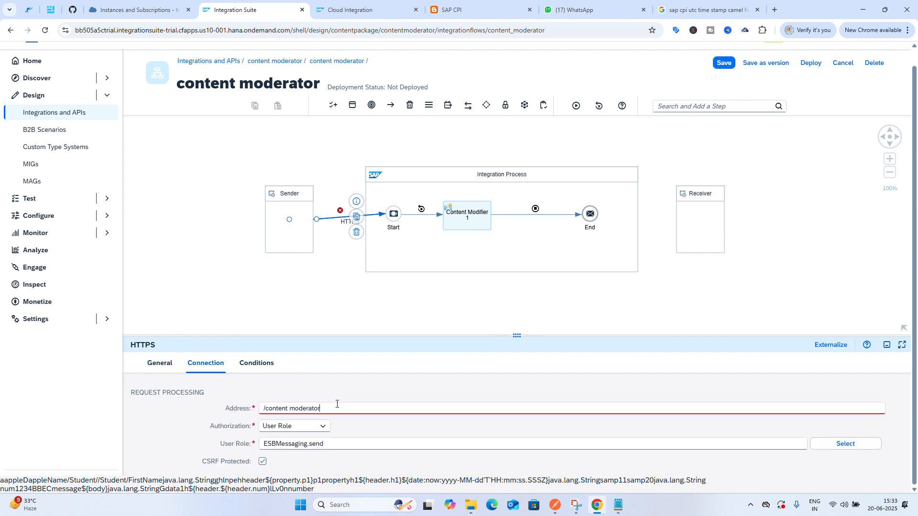
pyautogui.click(290, 409)
pyautogui.press('BackSpace')
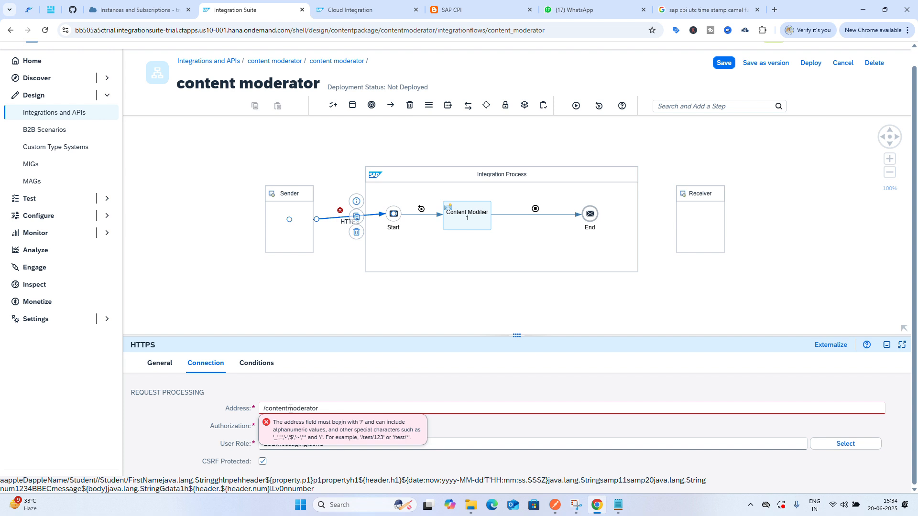
pyautogui.click(722, 65)
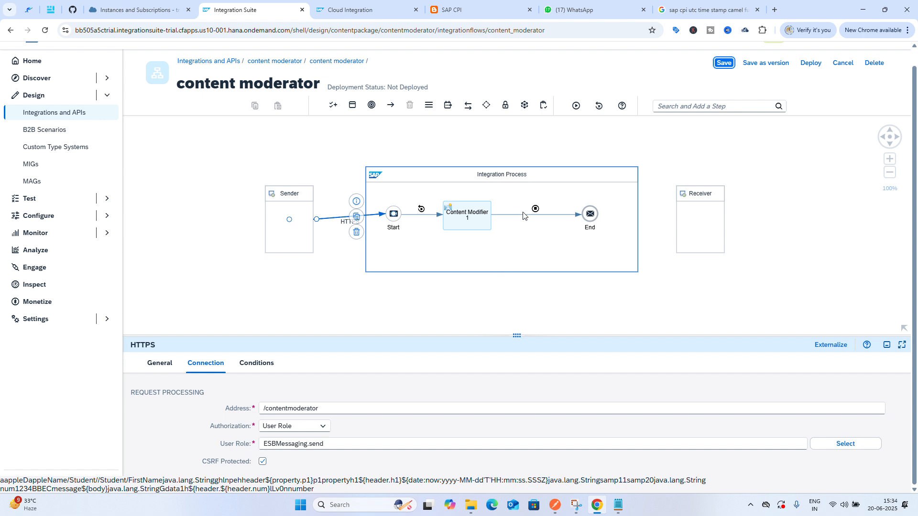
# Run the simulation and open the message captured before the Content Modifier
pyautogui.click(576, 105)
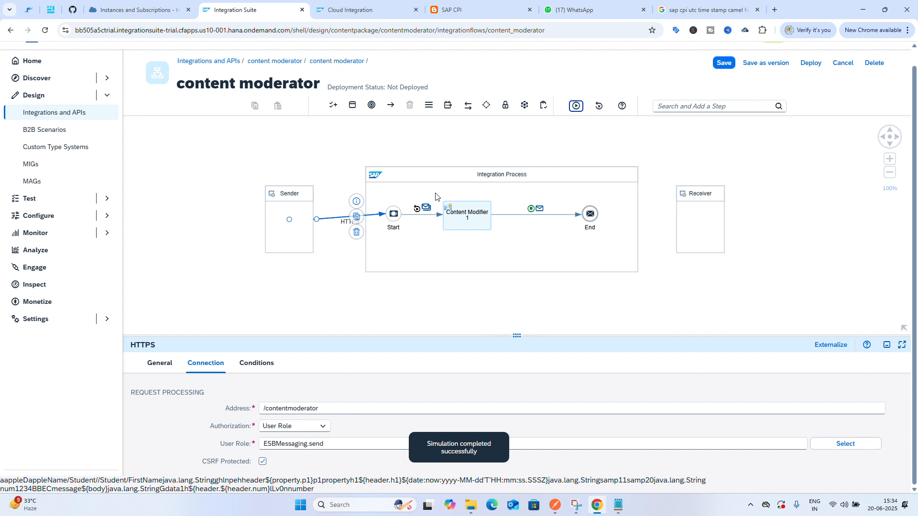
pyautogui.click(427, 208)
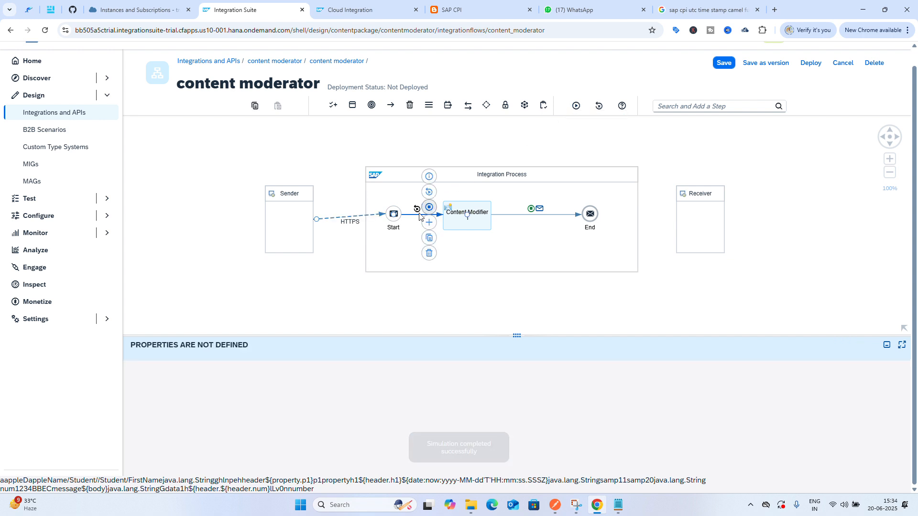
pyautogui.click(418, 226)
pyautogui.click(426, 208)
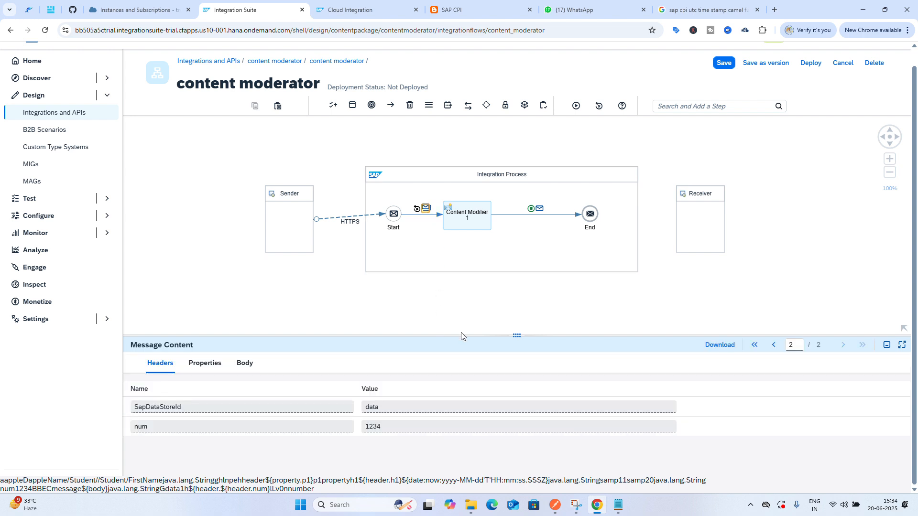
# Inspect the headers, properties and body of the incoming message across its trace pages
pyautogui.click(776, 347)
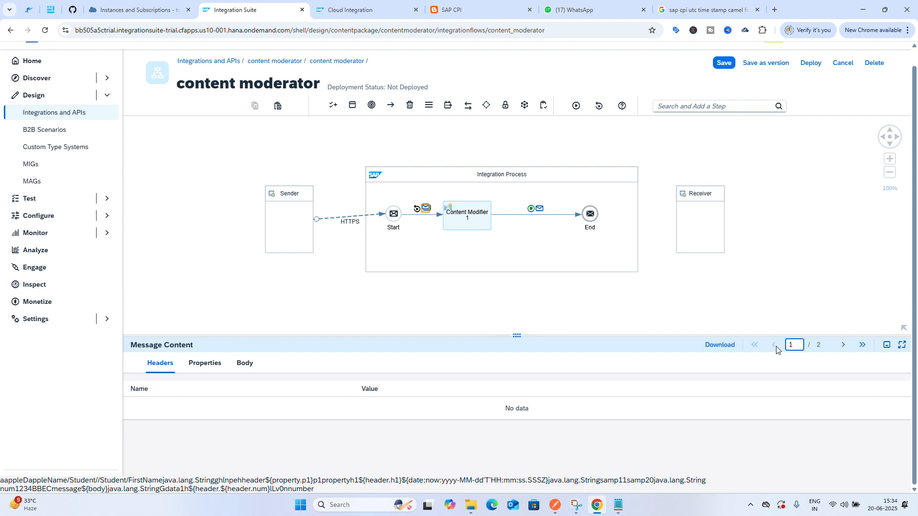
pyautogui.click(841, 345)
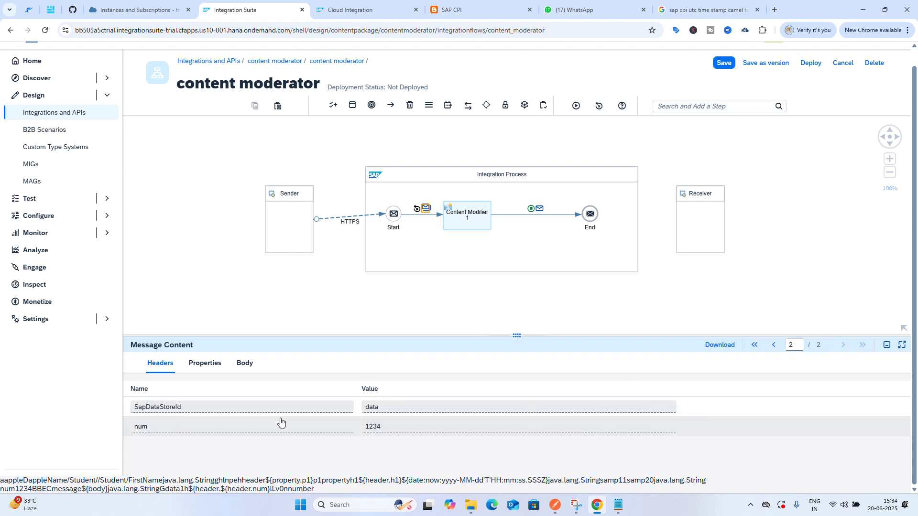
pyautogui.click(205, 371)
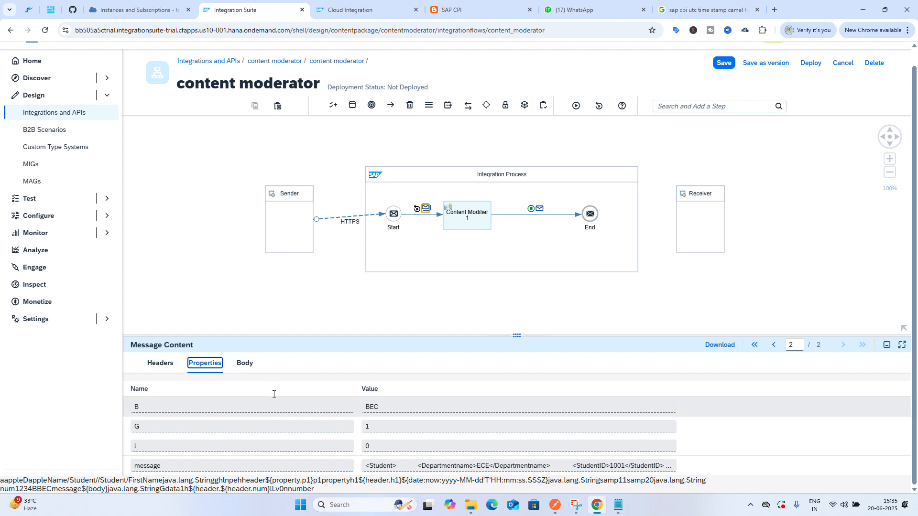
pyautogui.click(245, 366)
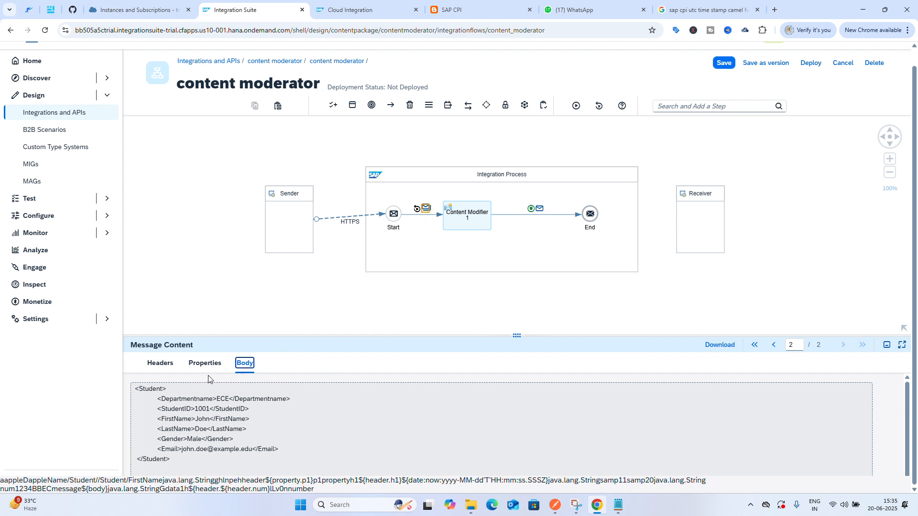
# Open the message after the Content Modifier and inspect its headers, properties and body
pyautogui.click(424, 210)
pyautogui.click(541, 210)
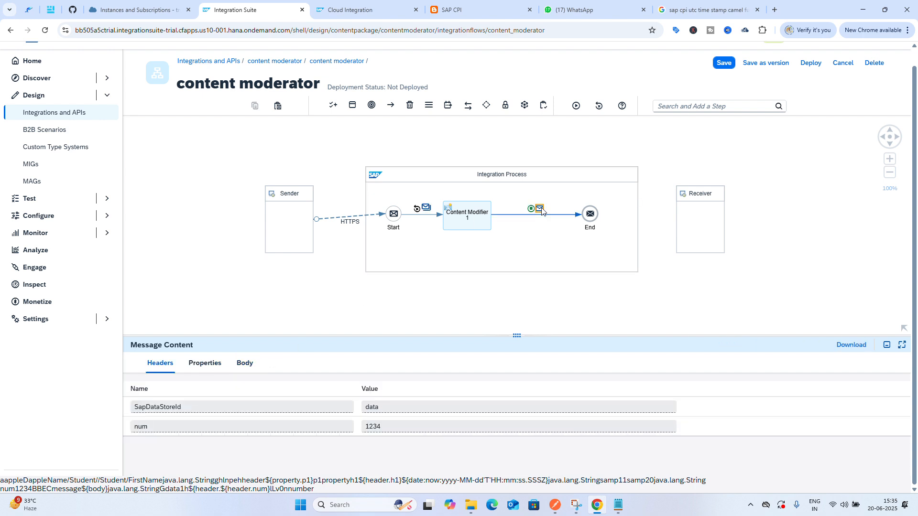
pyautogui.click(204, 364)
pyautogui.scroll(-1, 266, 422)
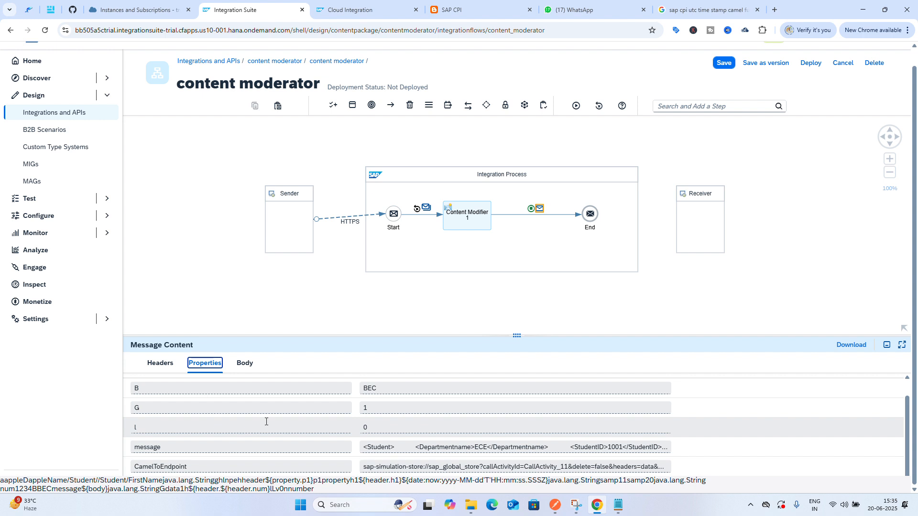
pyautogui.scroll(1, 266, 423)
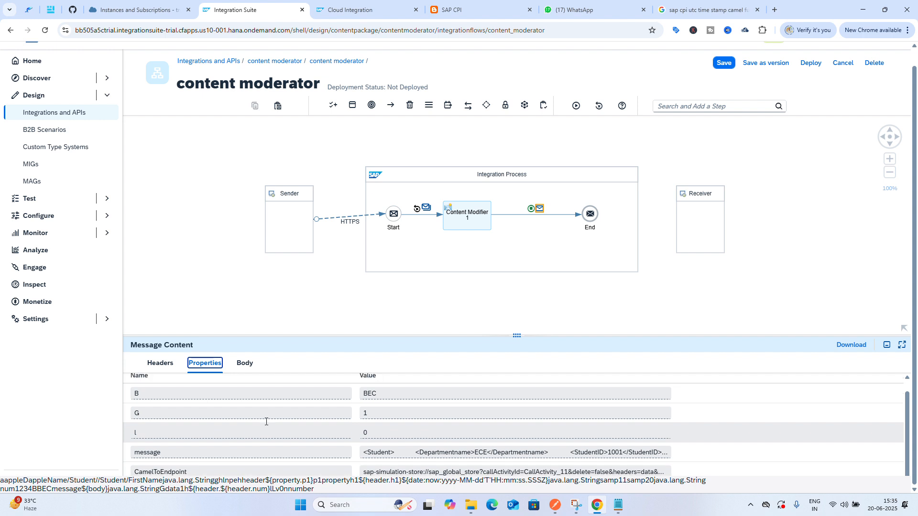
pyautogui.scroll(-1, 266, 422)
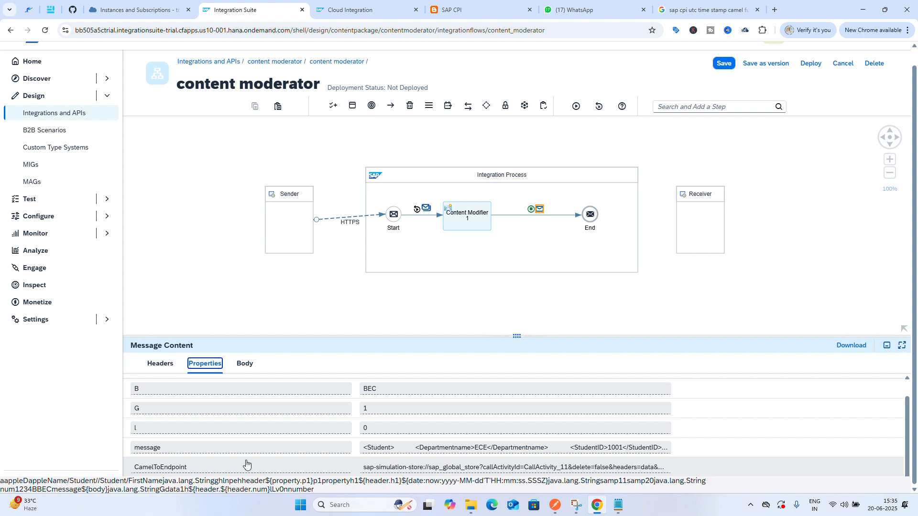
pyautogui.click(242, 381)
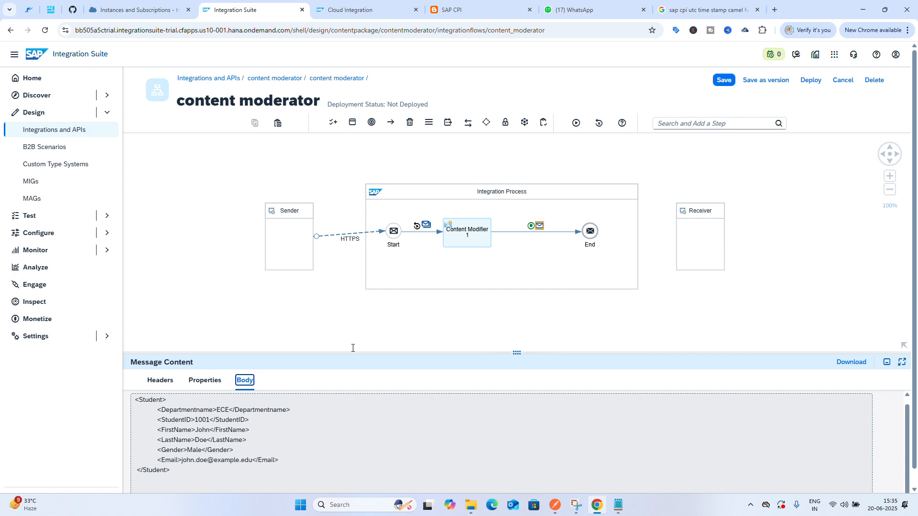
# Review the simulation input, confirm it and save the integration flow
pyautogui.click(426, 225)
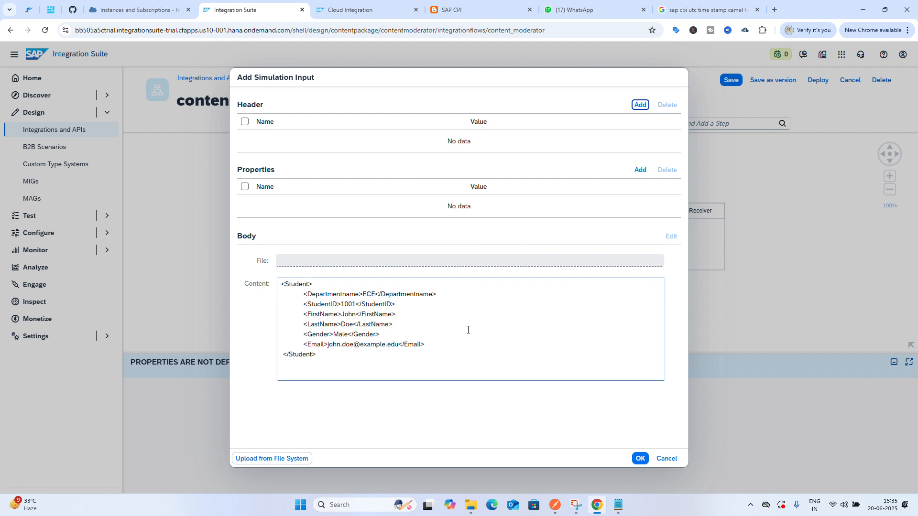
pyautogui.click(640, 459)
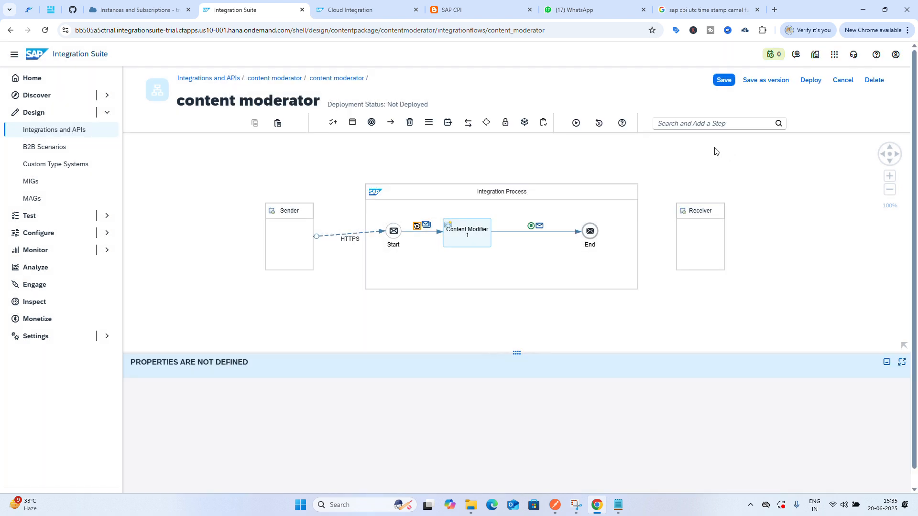
pyautogui.click(724, 81)
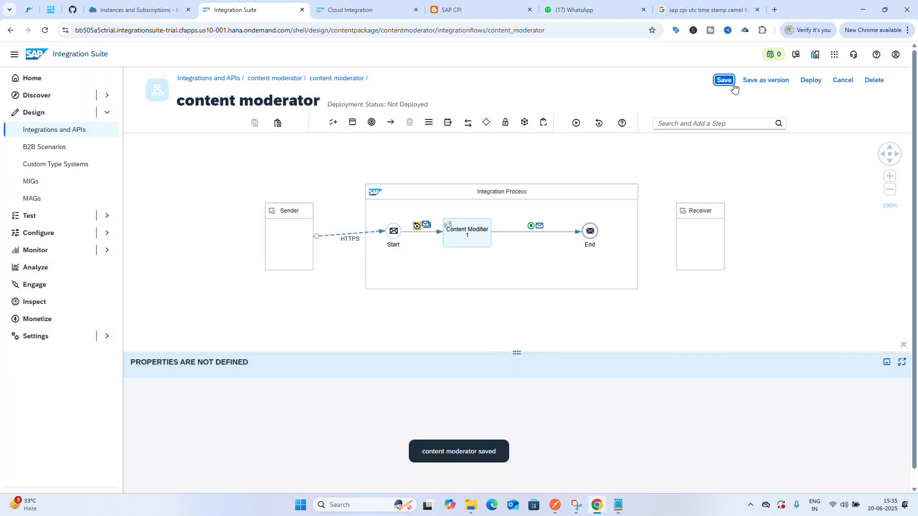
# Deploy the integration flow on the Cloud Integration runtime profile
pyautogui.click(812, 81)
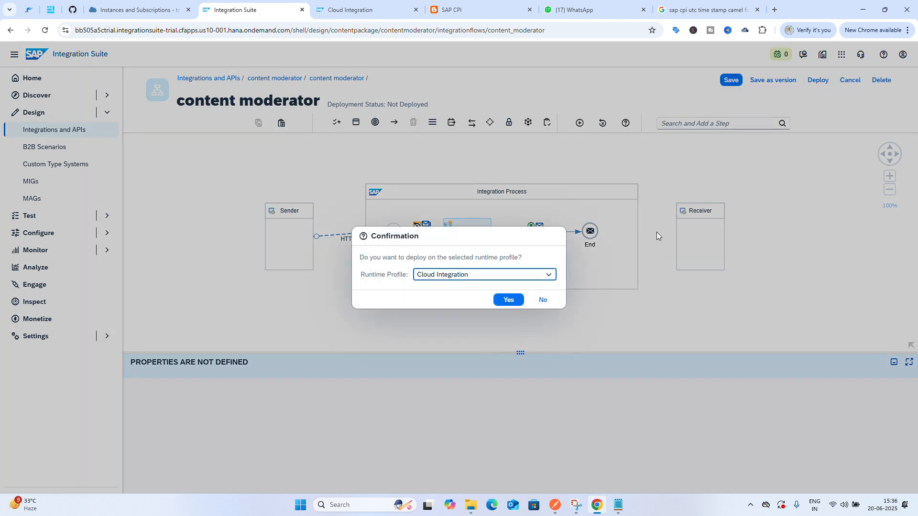
pyautogui.click(509, 300)
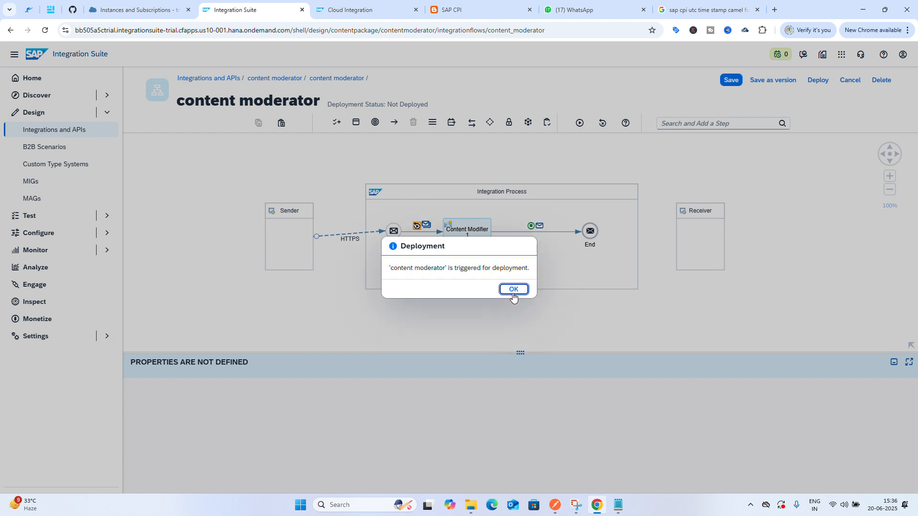
pyautogui.click(513, 290)
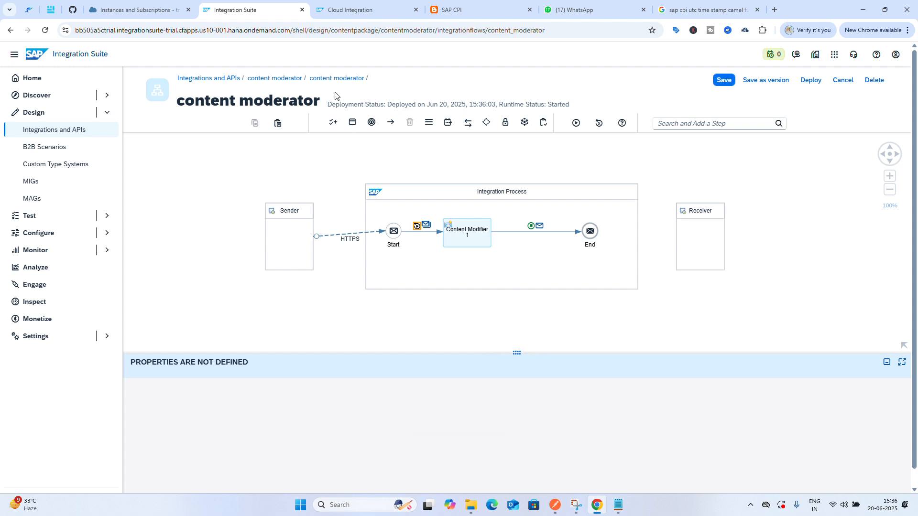
# Check the number range in the Cloud Integration monitoring tab and return to the flow
pyautogui.click(333, 9)
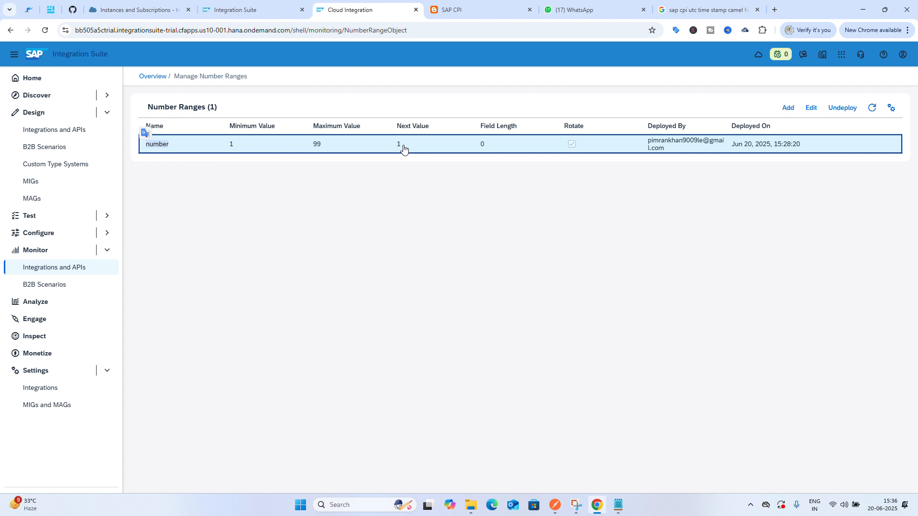
pyautogui.click(261, 9)
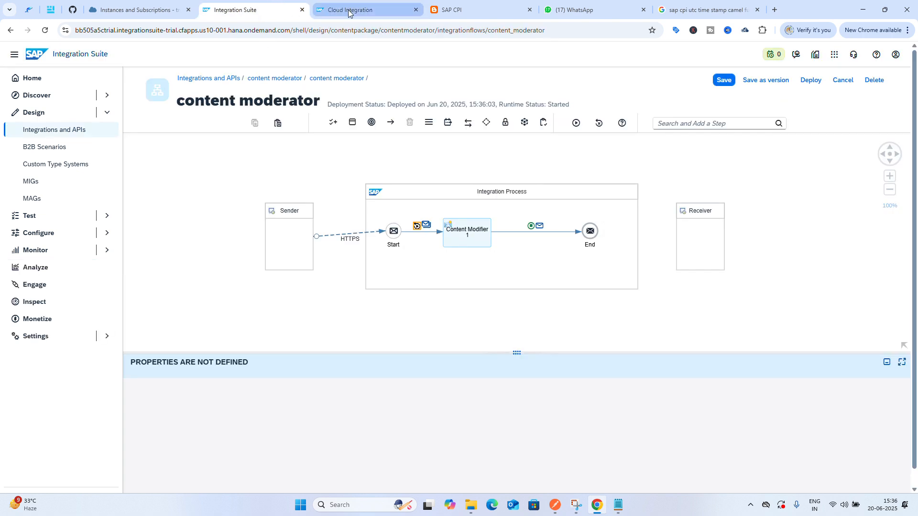
pyautogui.click(327, 11)
pyautogui.click(249, 9)
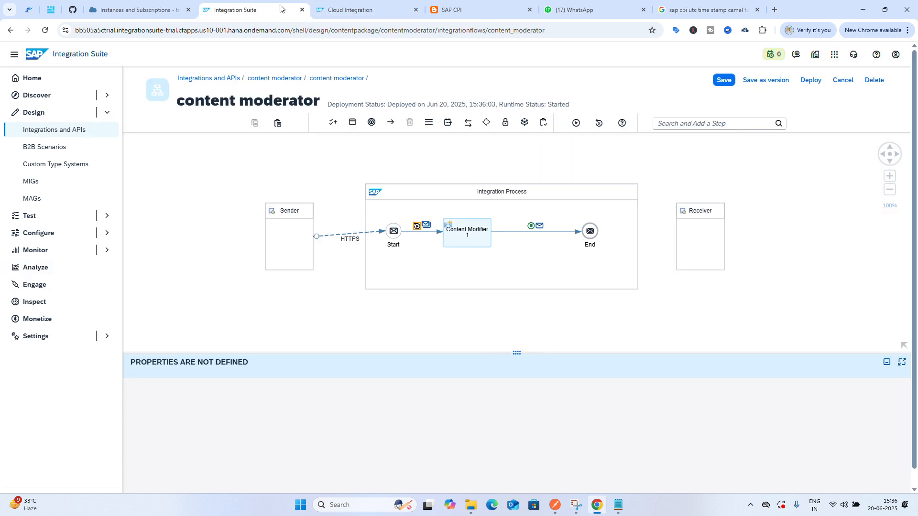
# Duplicate the Integration Suite browser tab and dismiss the news announcements in the copy
pyautogui.rightClick(253, 15)
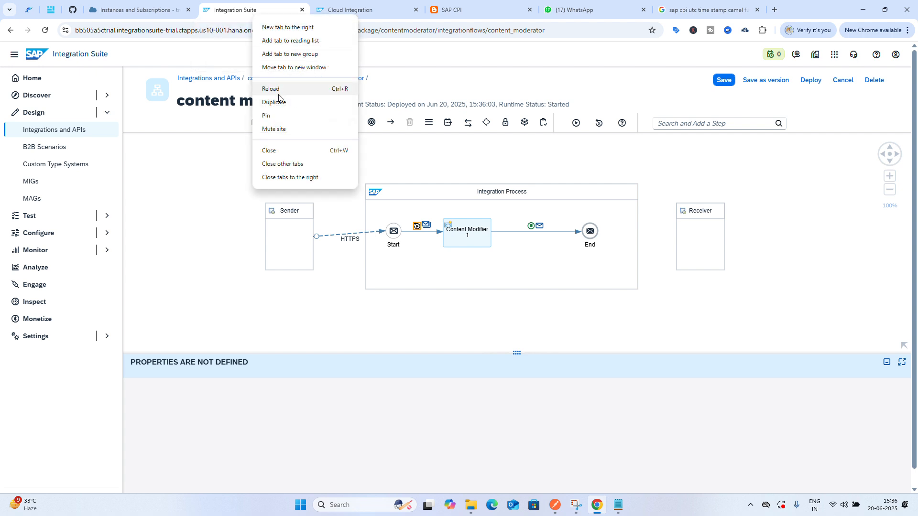
pyautogui.click(282, 102)
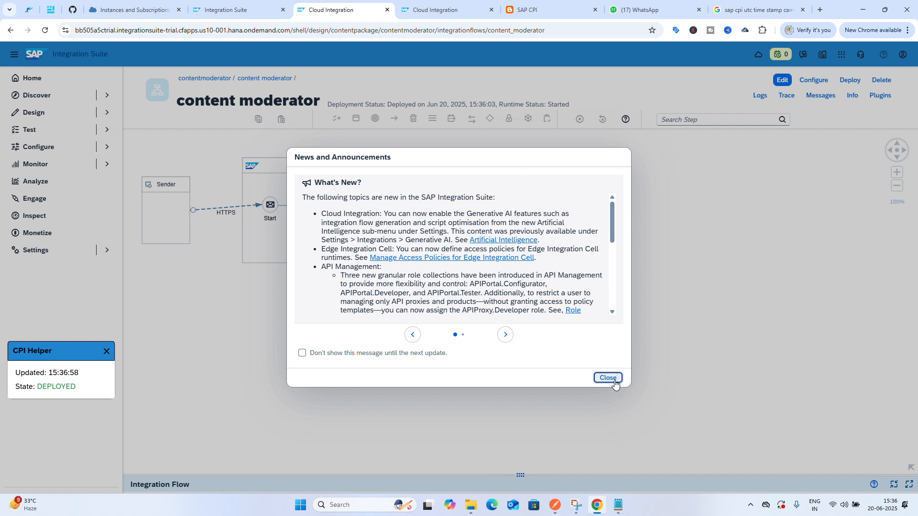
pyautogui.click(614, 378)
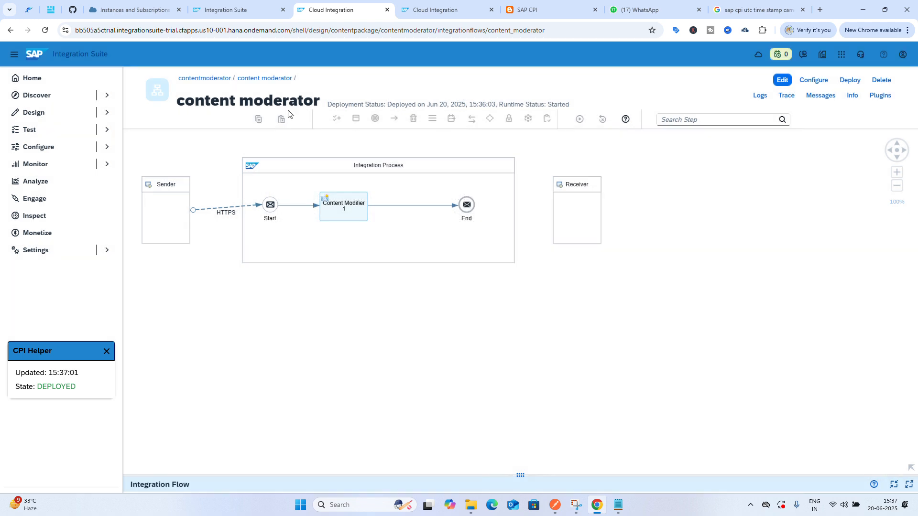
# Open the deployed content moderator artifact under monitored integration content and copy its endpoint URL
pyautogui.click(41, 167)
pyautogui.click(41, 167)
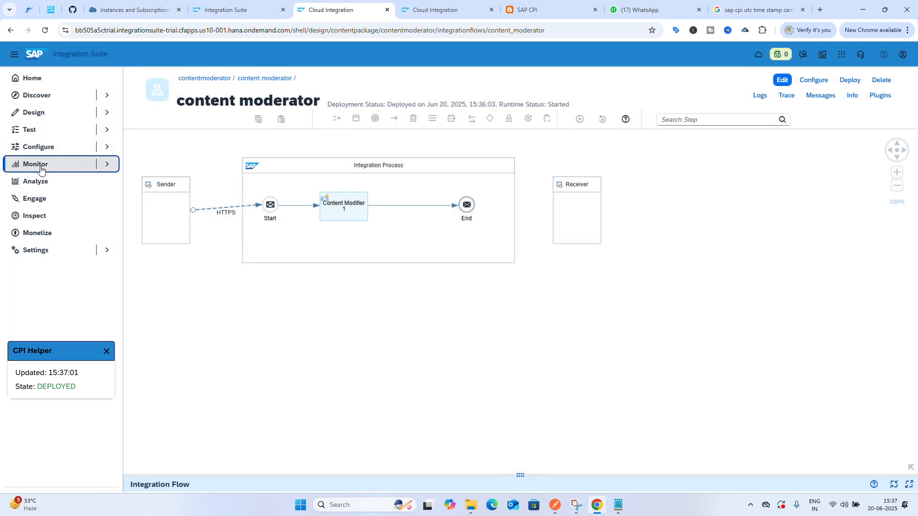
pyautogui.click(46, 183)
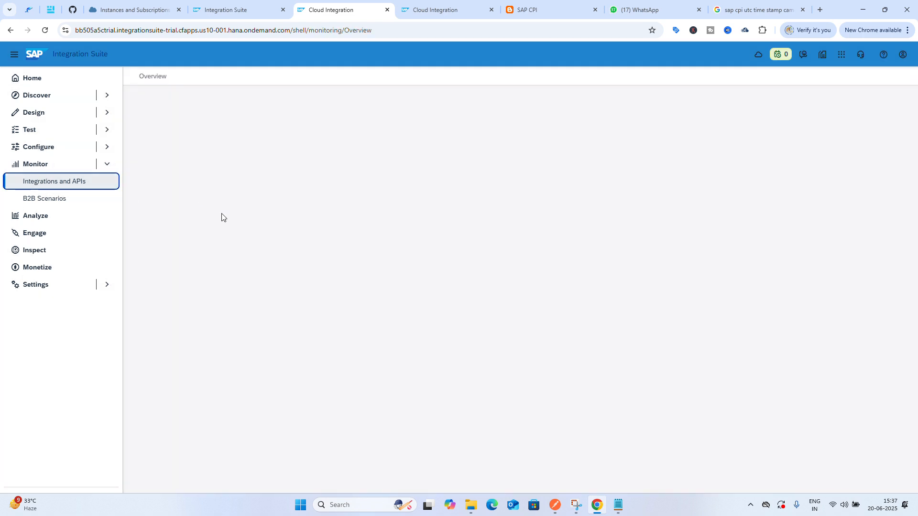
pyautogui.click(181, 364)
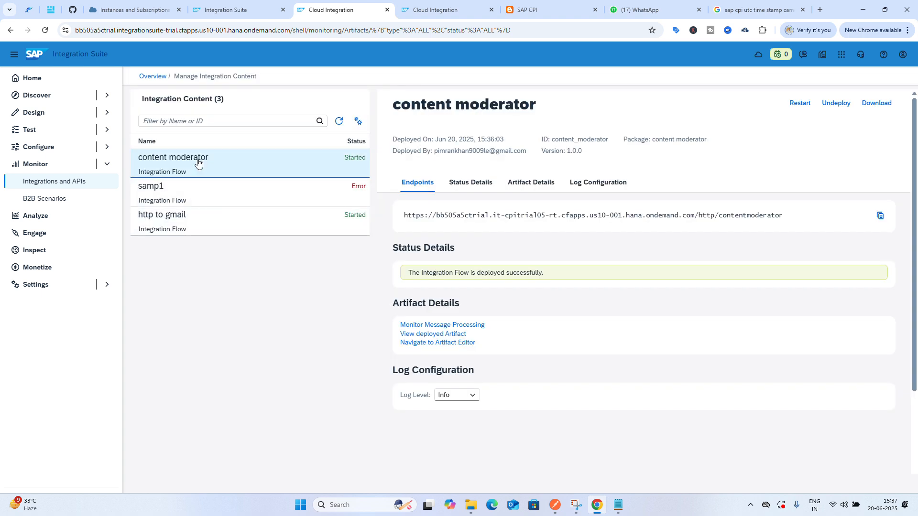
pyautogui.click(181, 168)
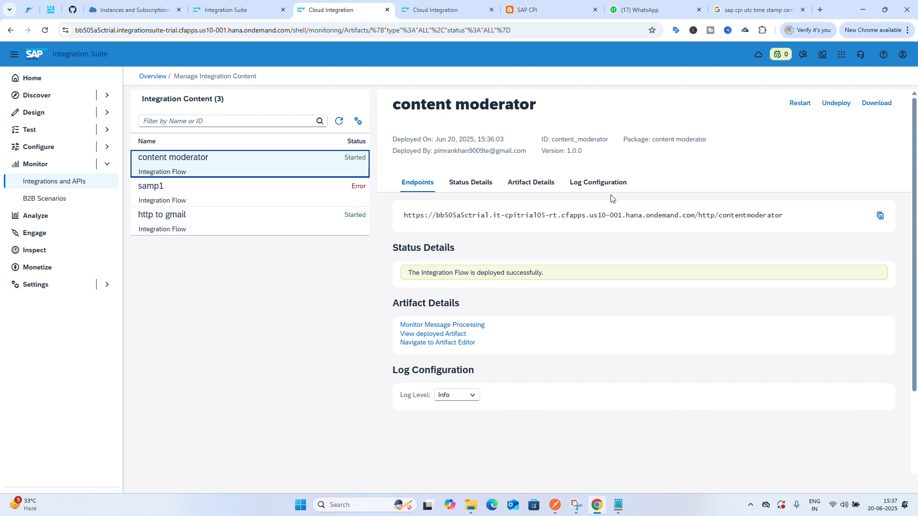
pyautogui.click(880, 215)
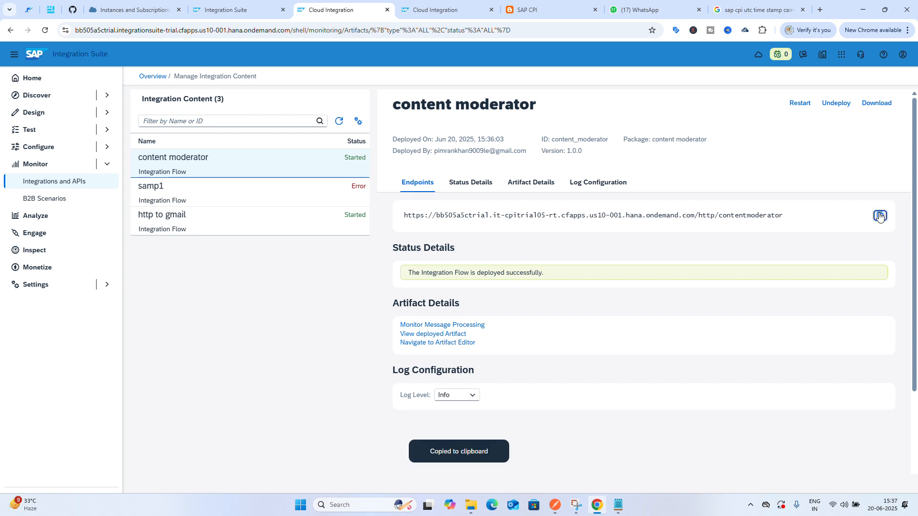
# Switch to Postman, open a new request tab and paste the content moderator endpoint URL
pyautogui.click(554, 505)
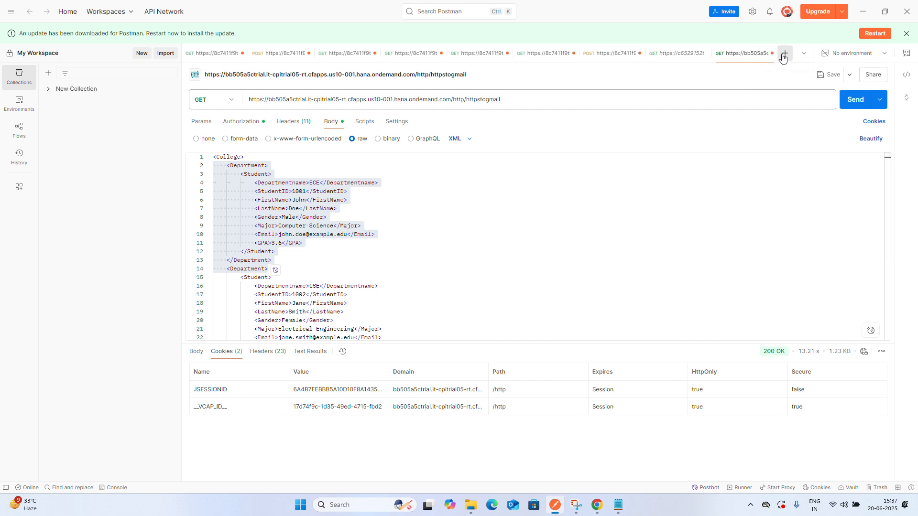
pyautogui.click(788, 56)
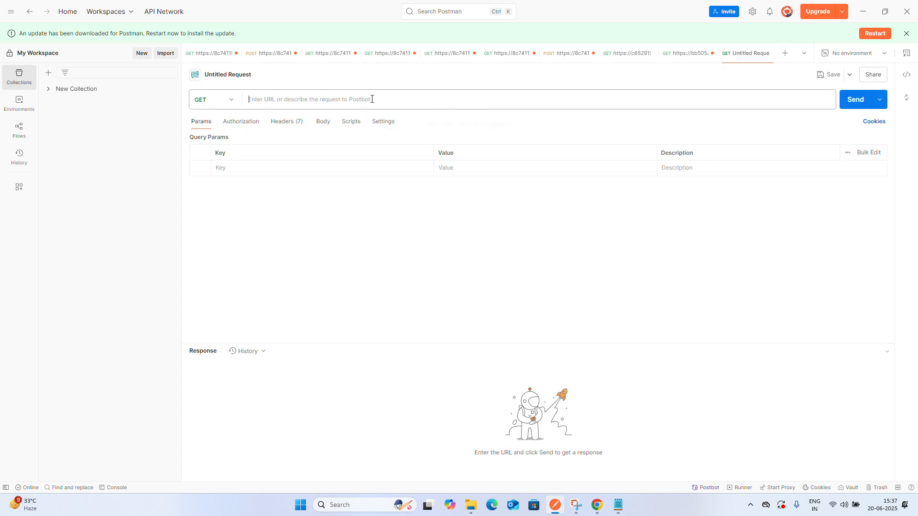
pyautogui.click(372, 99)
pyautogui.hotkey('ctrl', 'v')
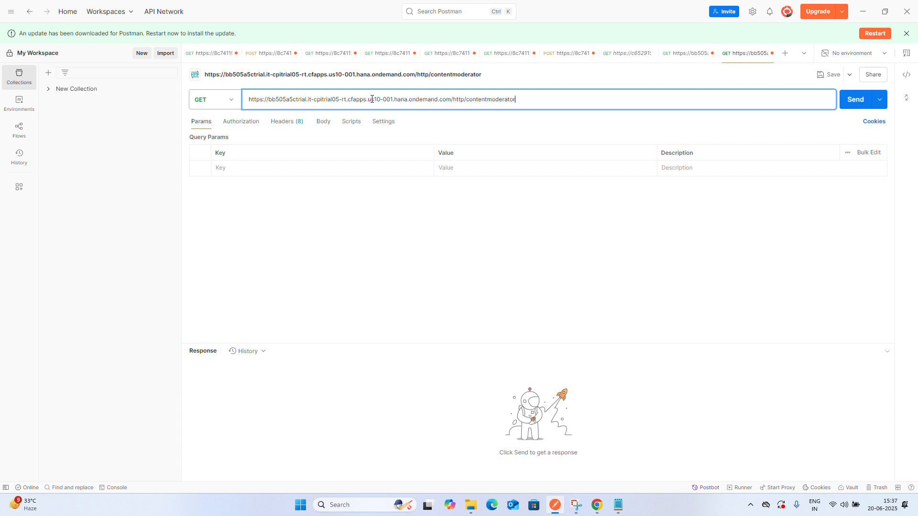
# Set the request's authorization type to Basic Auth
pyautogui.click(222, 120)
pyautogui.click(232, 123)
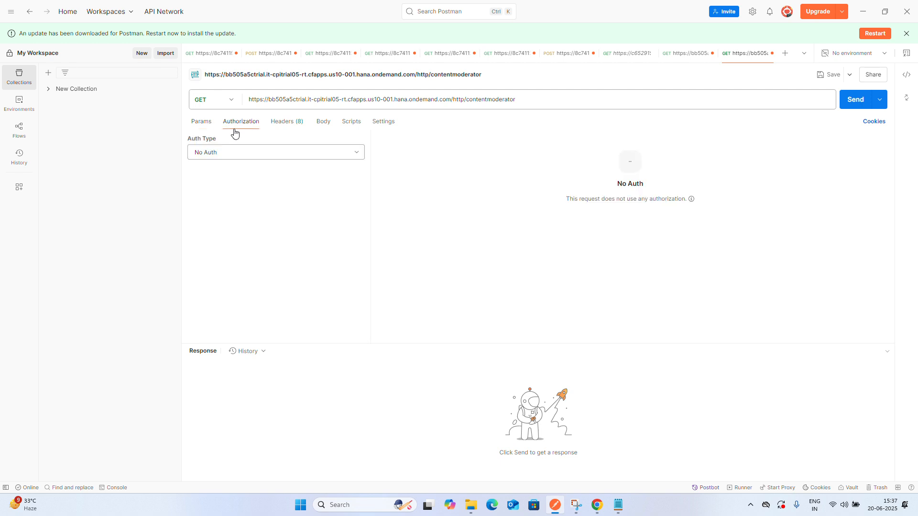
pyautogui.click(302, 155)
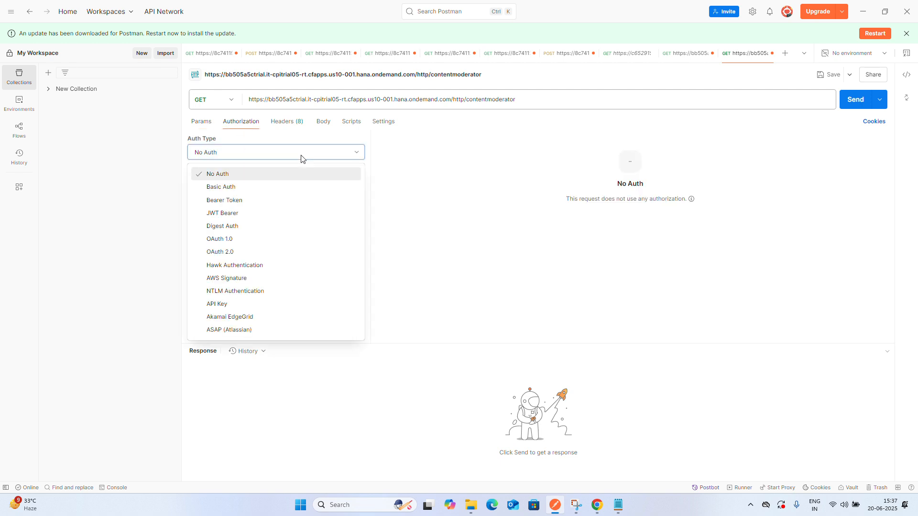
pyautogui.click(247, 189)
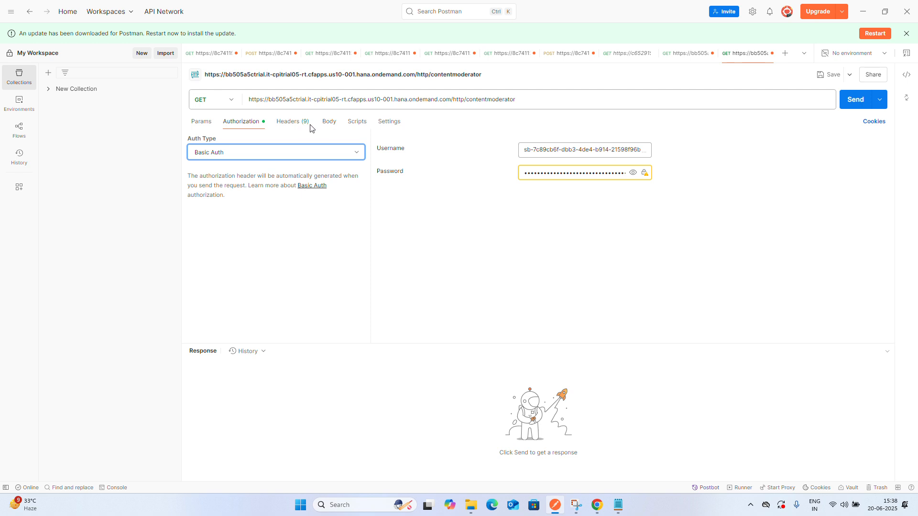
# Set the request body to raw and paste the Student XML copied from the text file
pyautogui.click(296, 127)
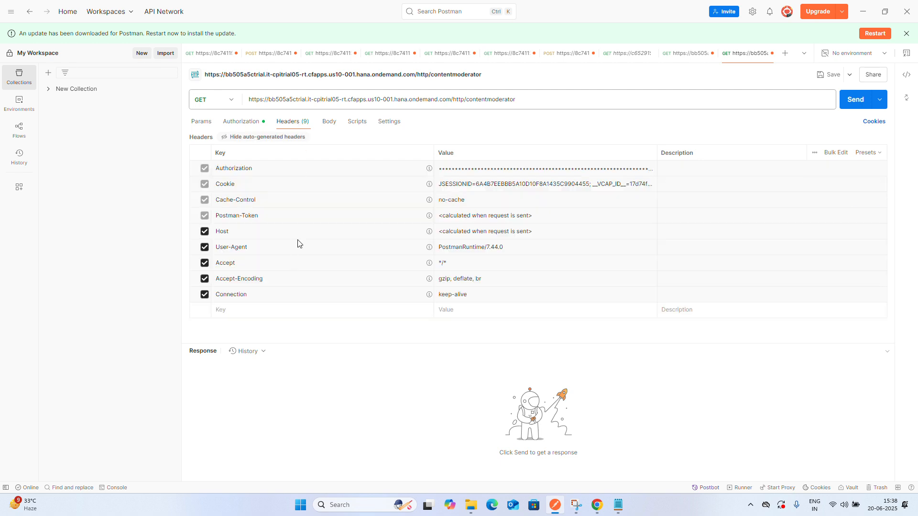
pyautogui.click(328, 126)
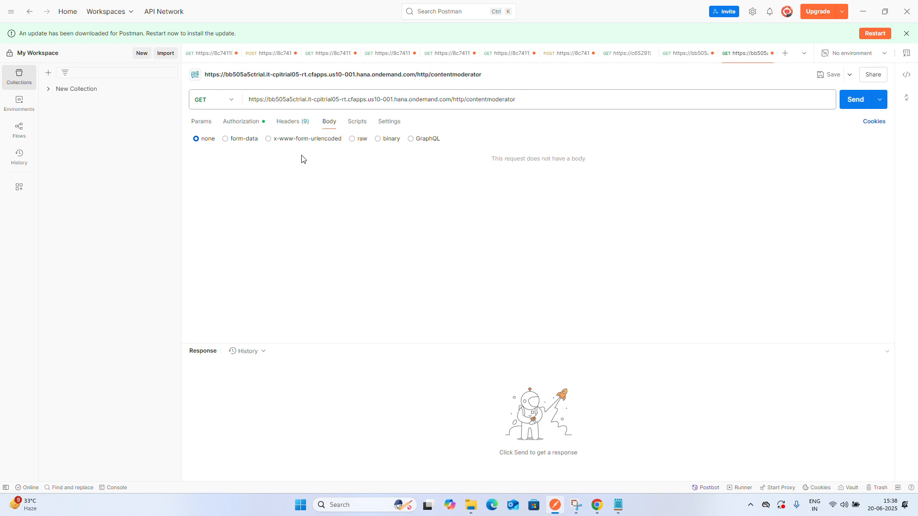
pyautogui.click(360, 142)
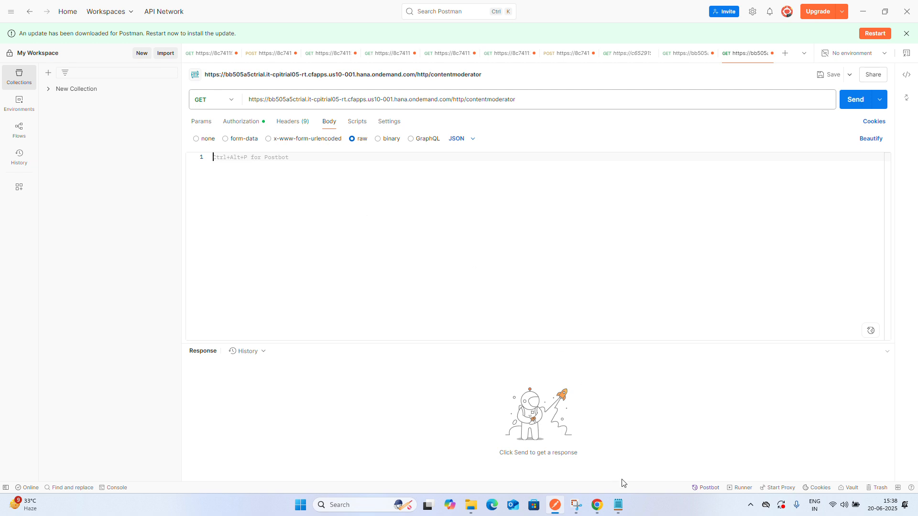
pyautogui.click(619, 506)
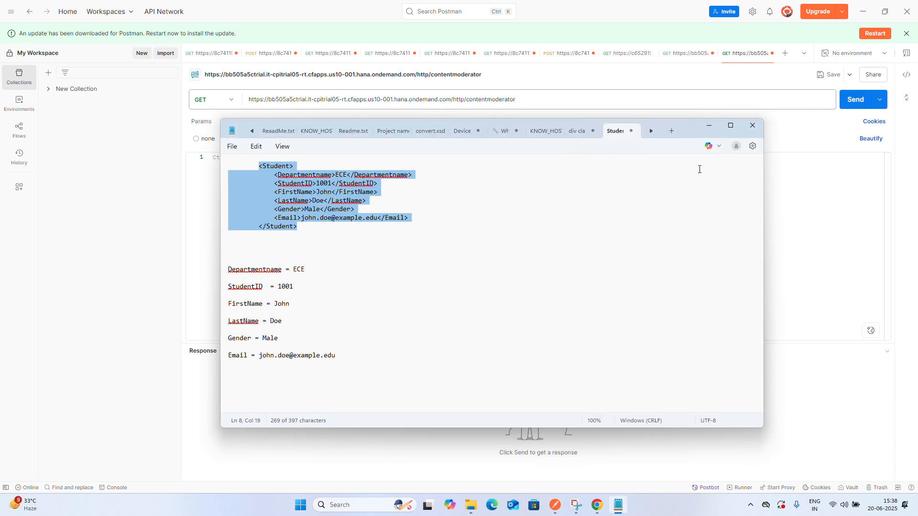
pyautogui.click(710, 125)
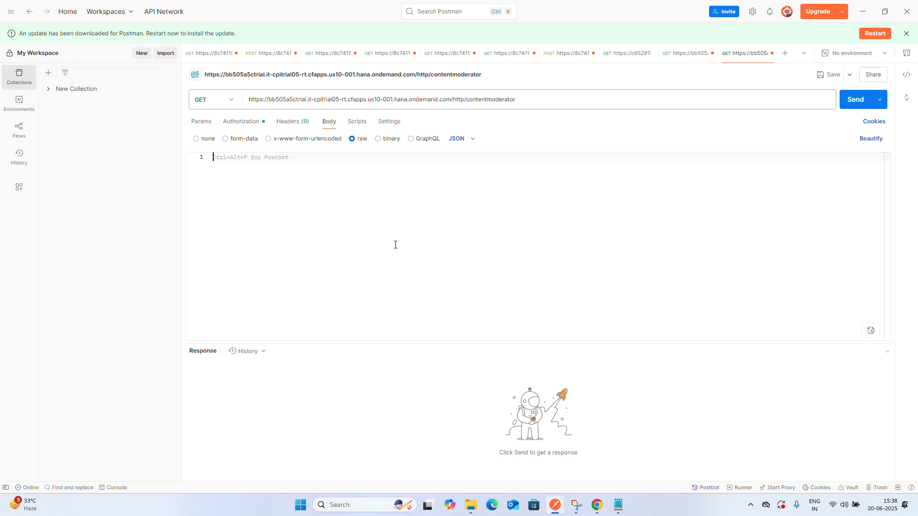
pyautogui.hotkey('ctrl', 'v')
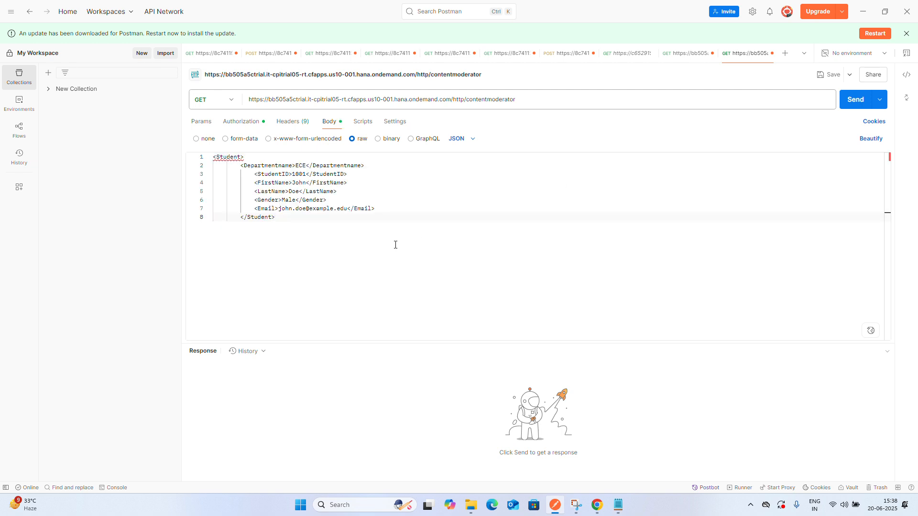
# Tidy the indentation of the pasted Student XML and set the body format to XML
pyautogui.click(241, 219)
pyautogui.press('BackSpace')
pyautogui.press('BackSpace')
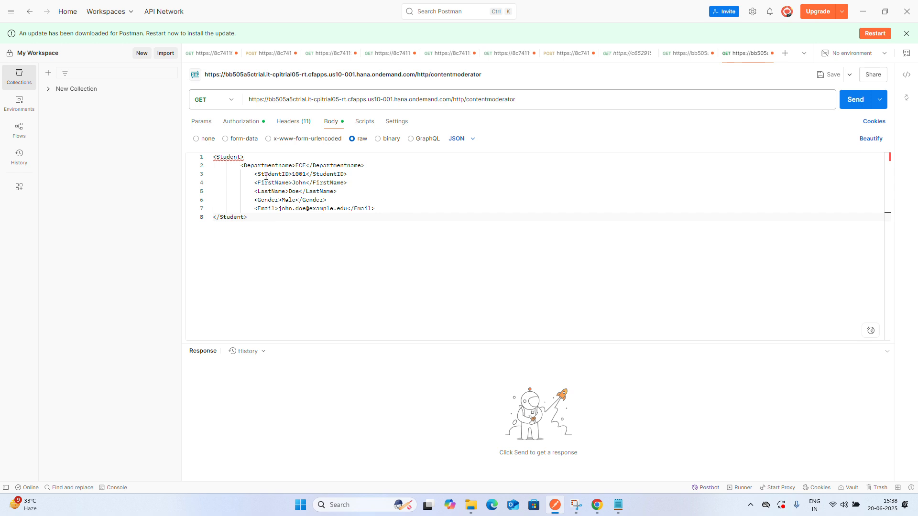
pyautogui.click(241, 166)
pyautogui.hotkey('shift', 'End')
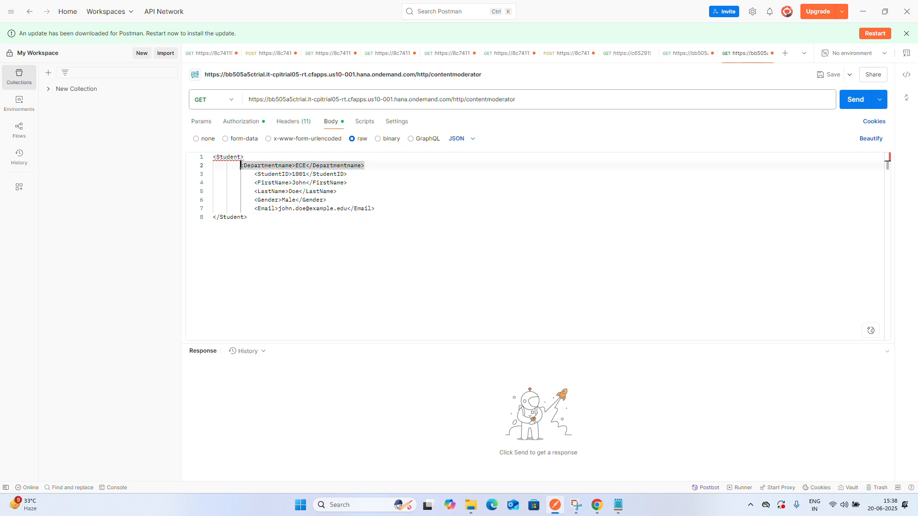
pyautogui.click(241, 165)
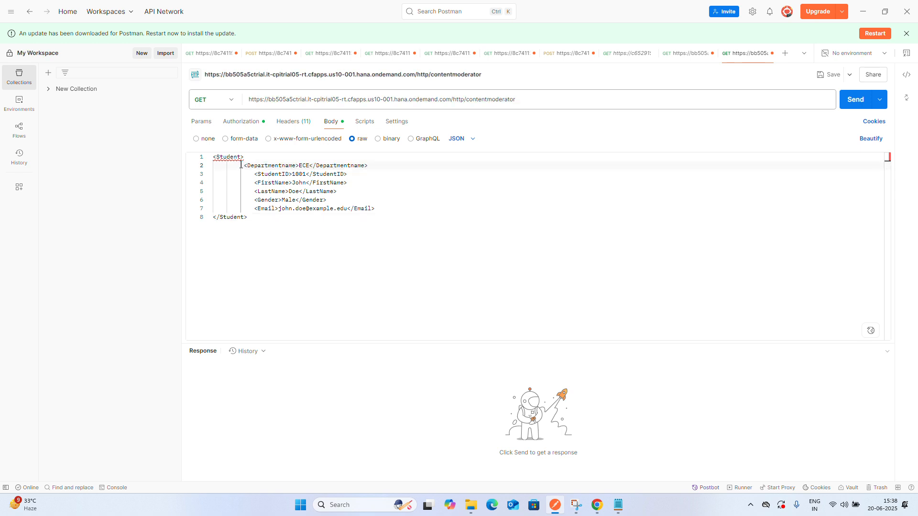
pyautogui.tripleClick(335, 225)
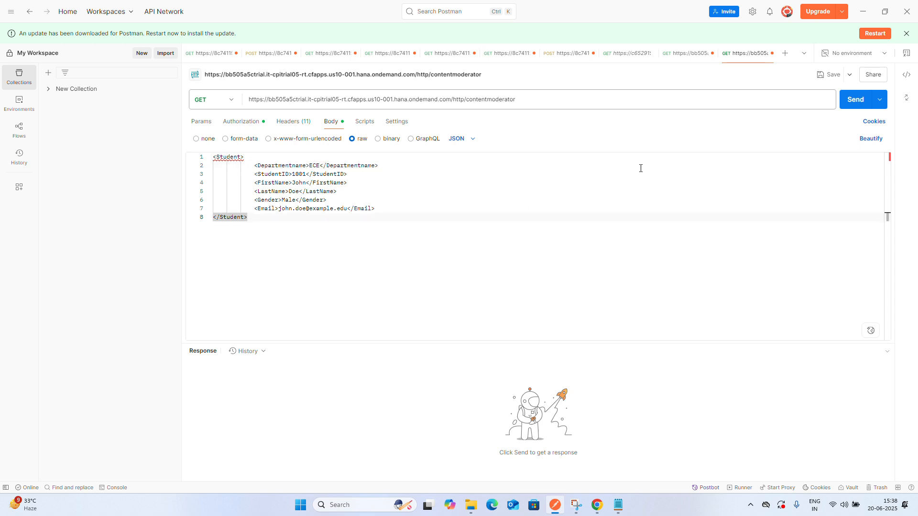
pyautogui.click(467, 140)
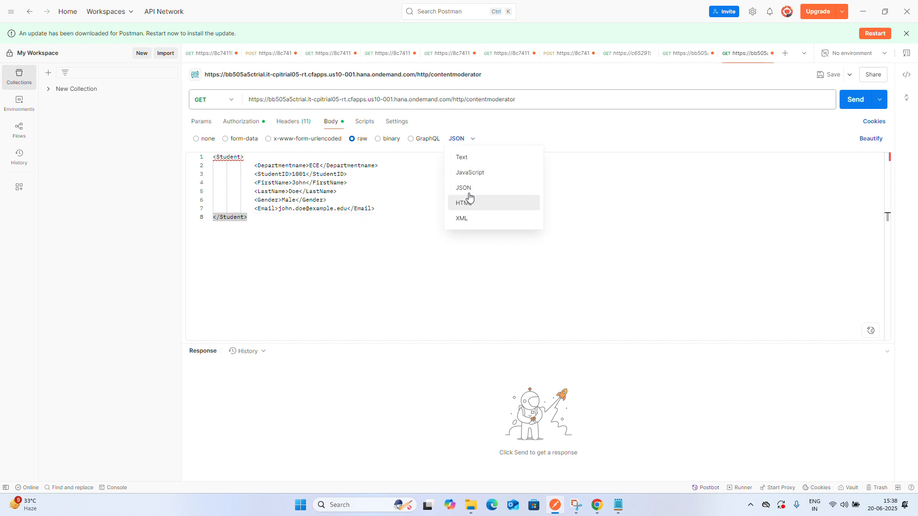
pyautogui.click(472, 224)
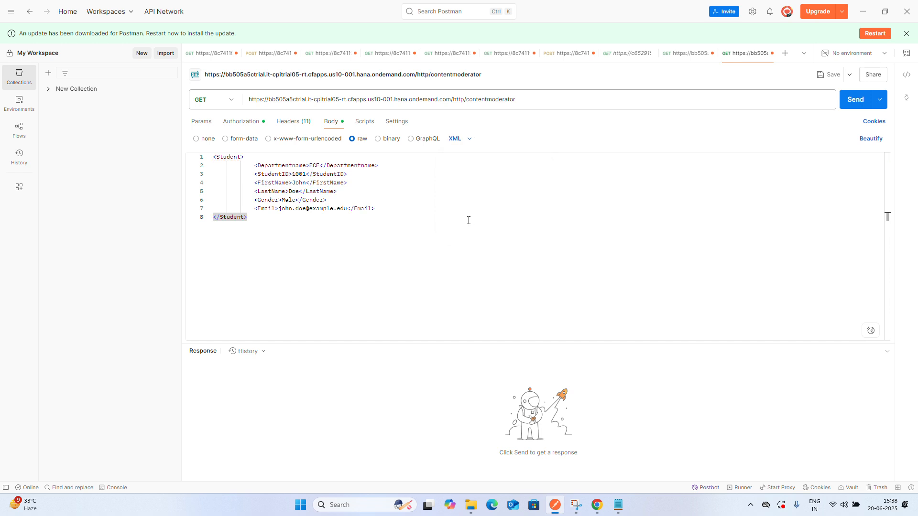
# Change the request method to POST and send the request
pyautogui.click(225, 100)
pyautogui.click(214, 140)
pyautogui.click(855, 98)
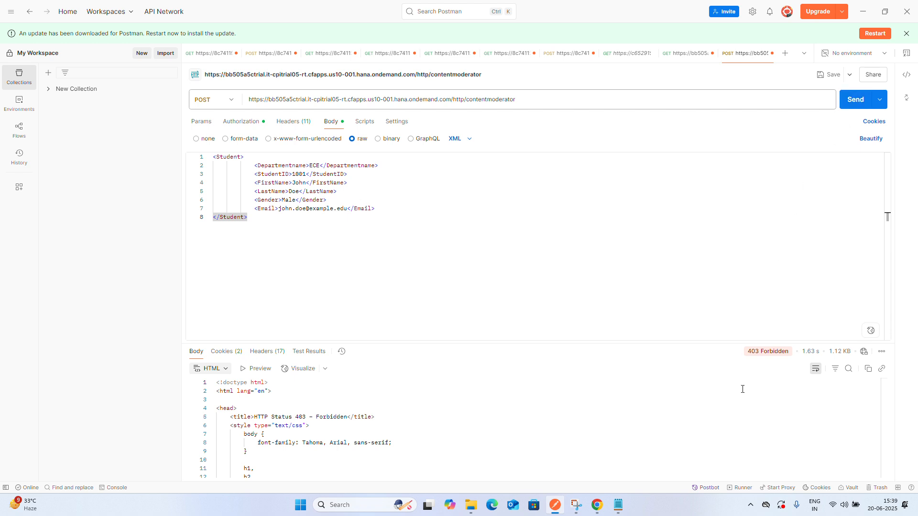
# Scroll through the response body returned by the request
pyautogui.scroll(-10, 612, 393)
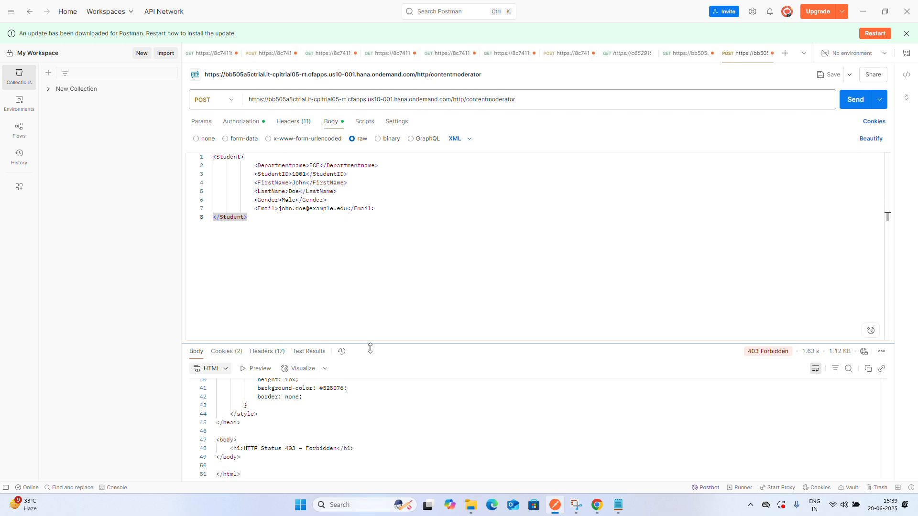
pyautogui.scroll(10, 385, 430)
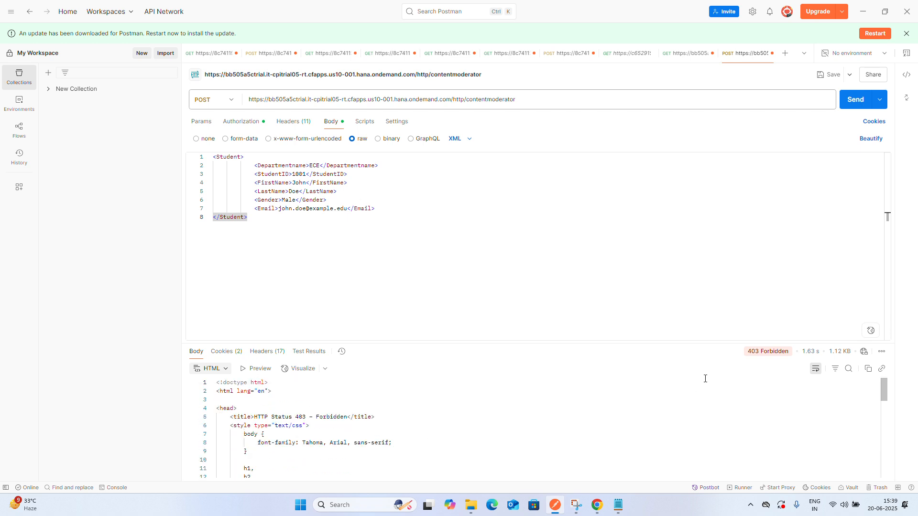
# Reselect Basic Auth and clear both the username and password fields
pyautogui.moveTo(748, 354)
pyautogui.click(246, 126)
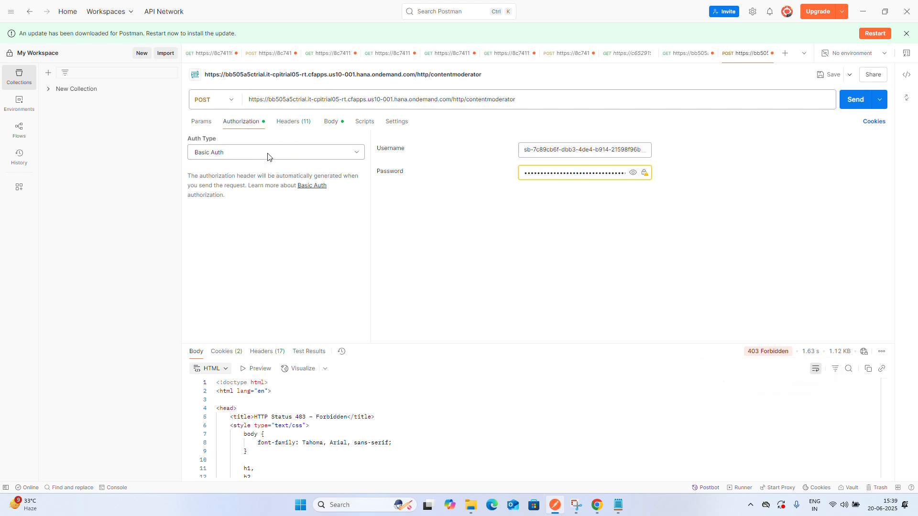
pyautogui.click(284, 159)
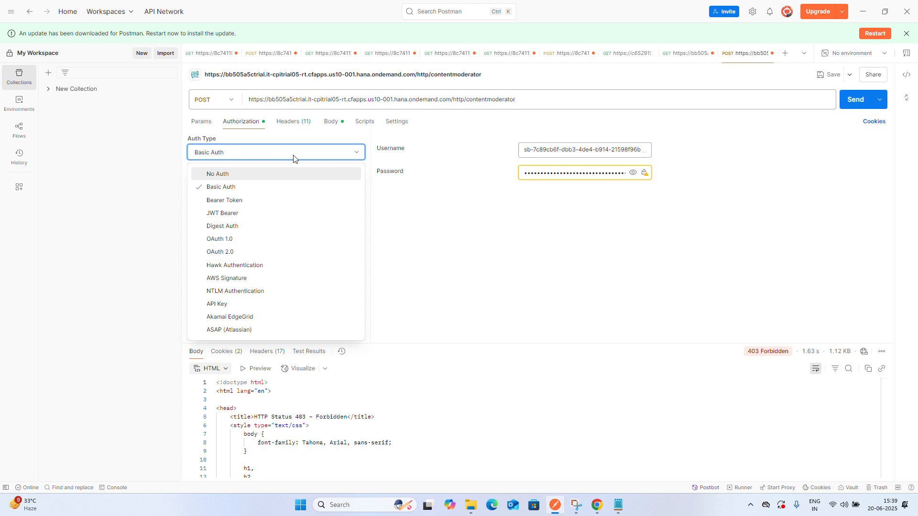
pyautogui.click(247, 188)
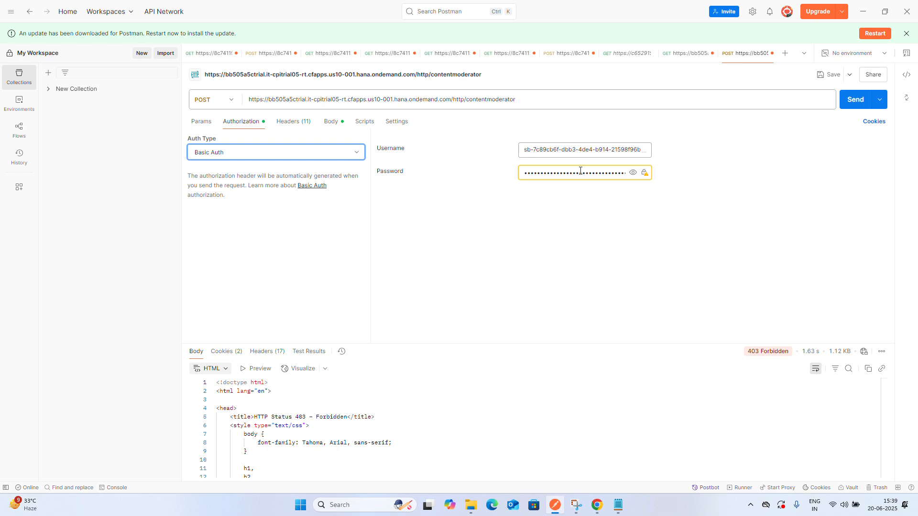
pyautogui.click(602, 170)
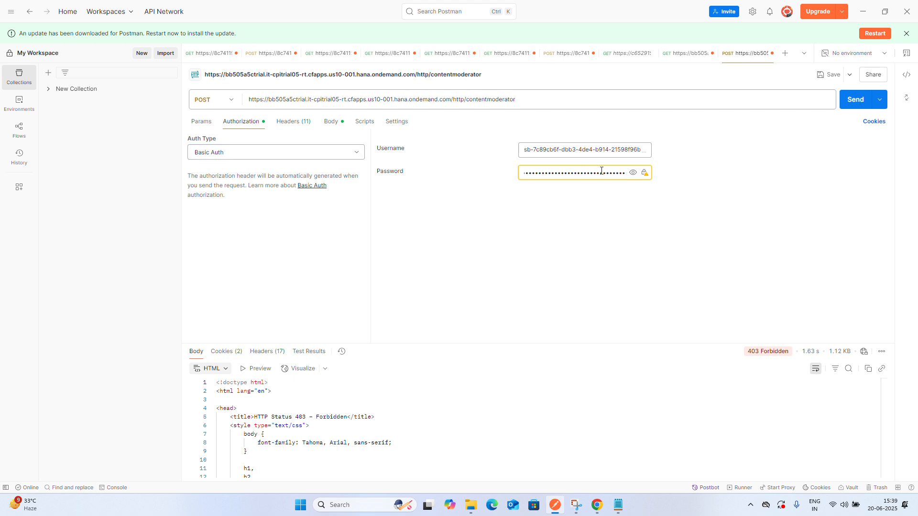
pyautogui.hotkey('ctrl', 'a')
pyautogui.press('BackSpace')
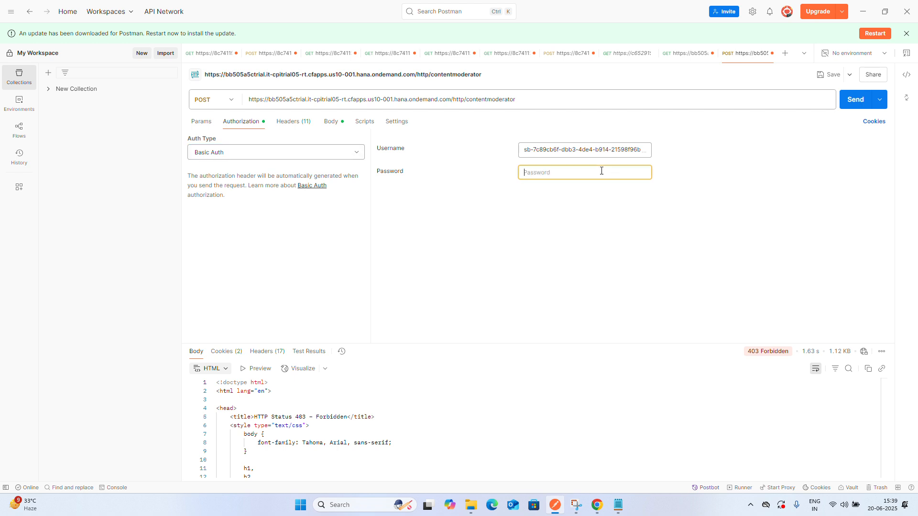
pyautogui.click(595, 148)
pyautogui.hotkey('ctrl', 'a')
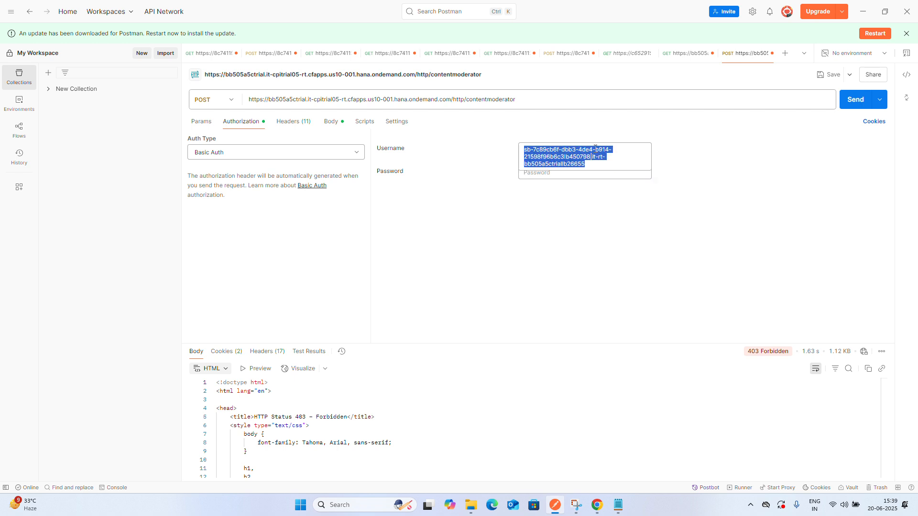
pyautogui.press('BackSpace')
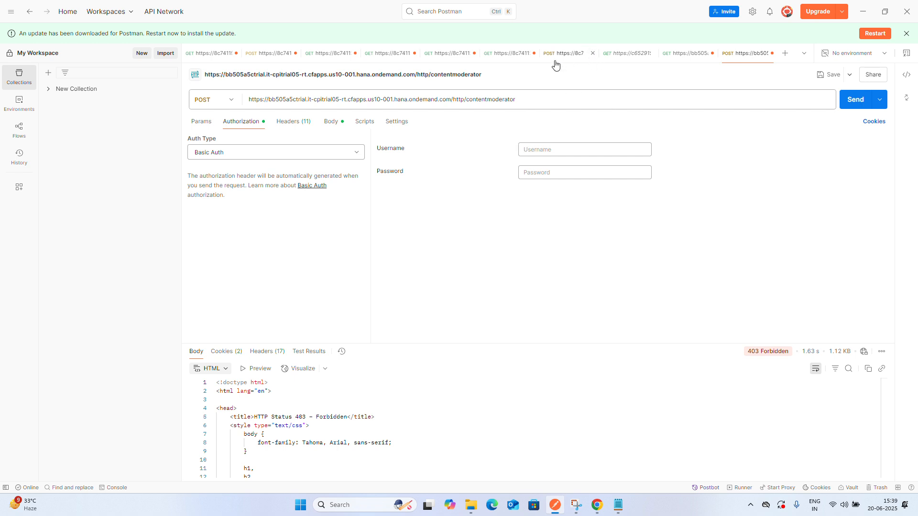
# Minimize Postman, return to the BTP cockpit tab and sign in again with the account e-mail
pyautogui.click(866, 16)
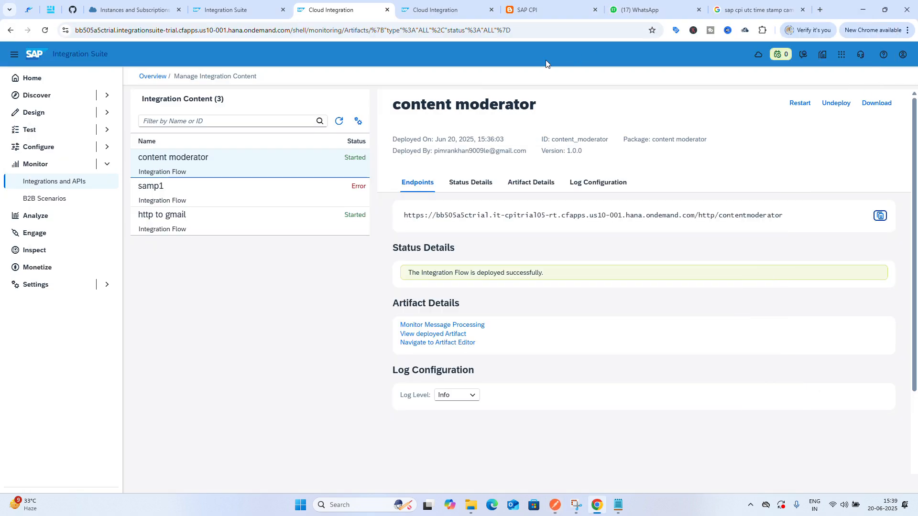
pyautogui.click(160, 9)
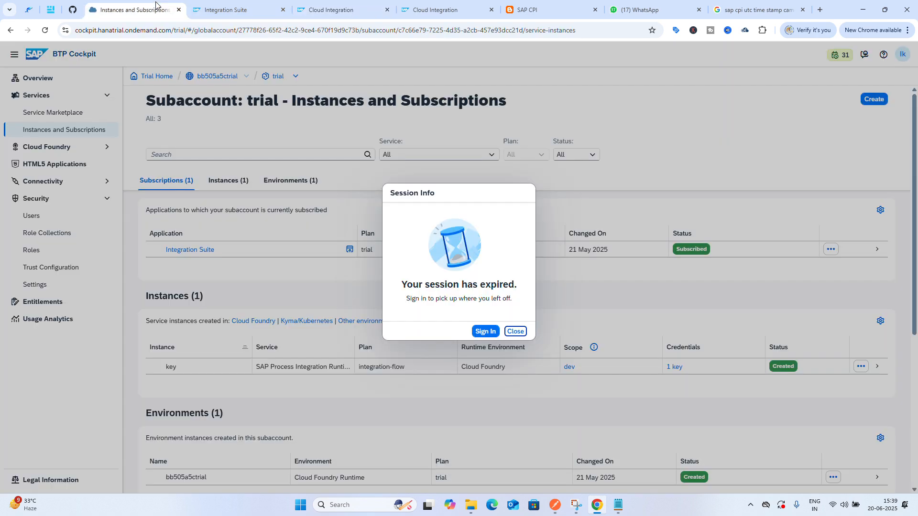
pyautogui.click(481, 338)
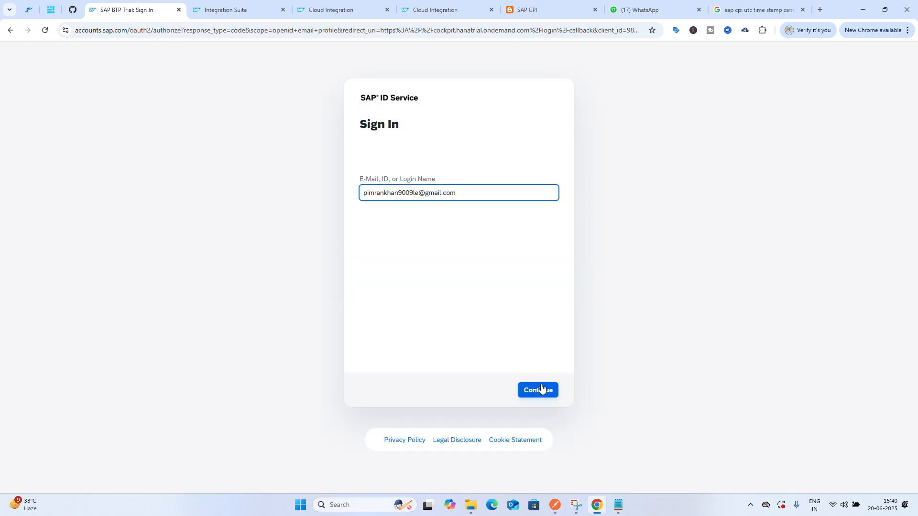
pyautogui.click(540, 389)
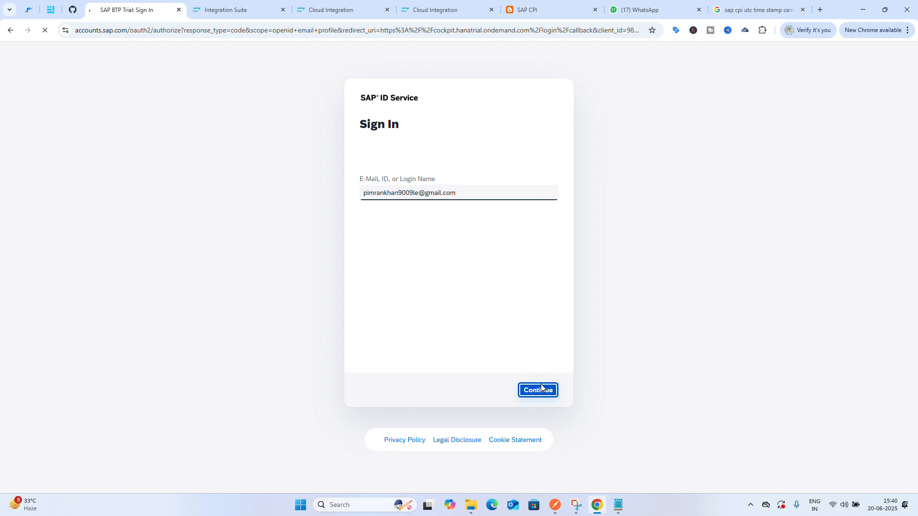
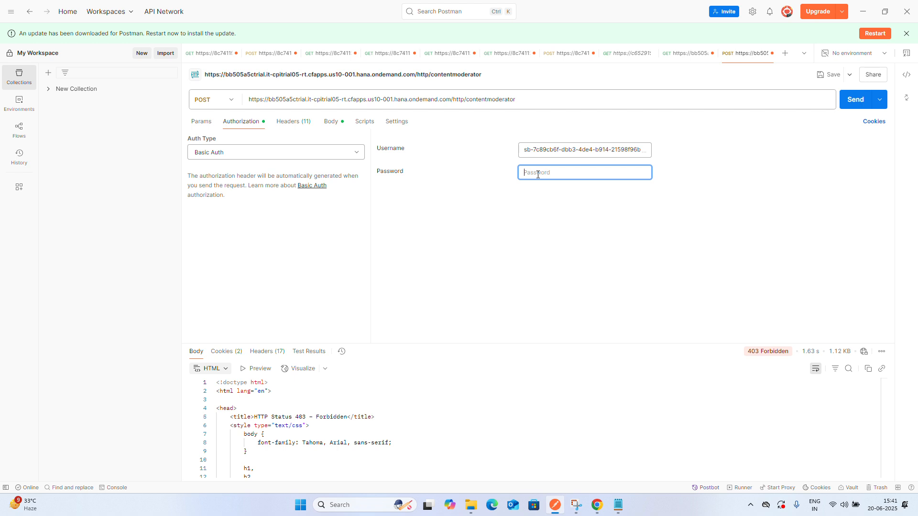
# Paste the client secret into the Basic Auth password field and send the POST request
pyautogui.hotkey('ctrl', 'v')
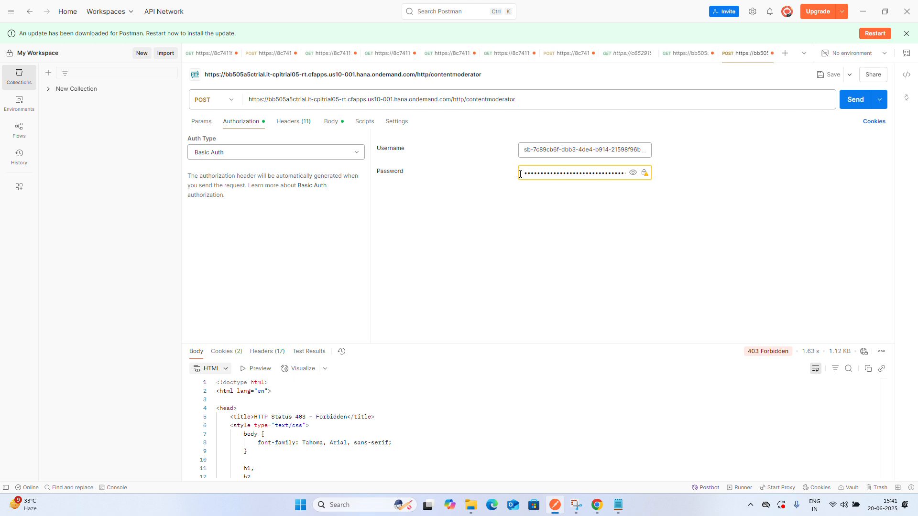
pyautogui.click(355, 153)
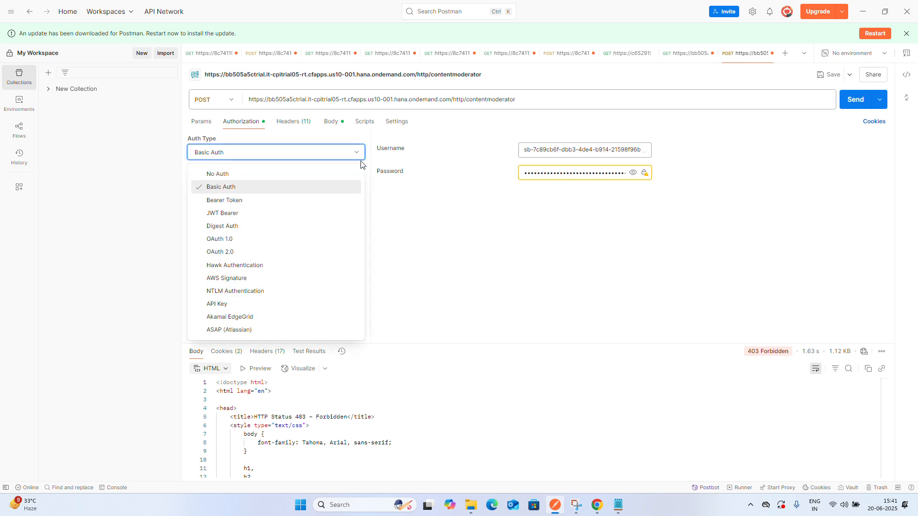
pyautogui.click(435, 251)
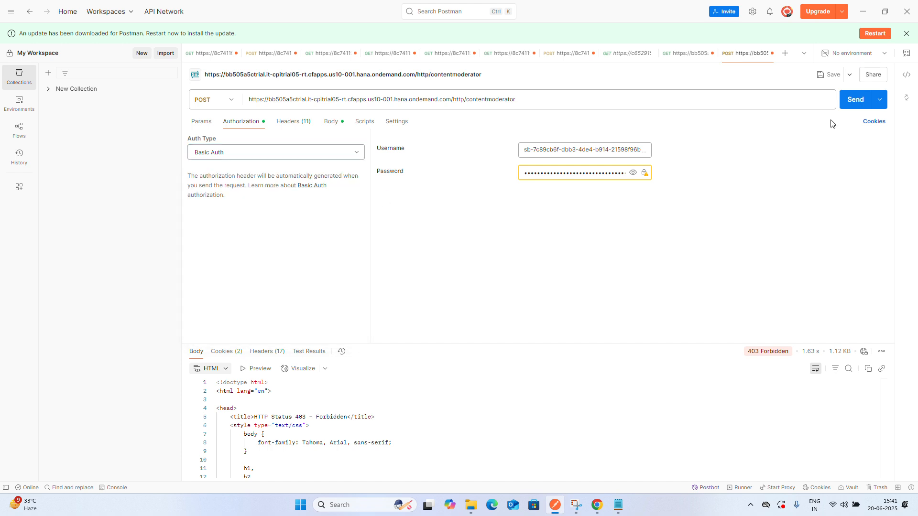
pyautogui.click(853, 105)
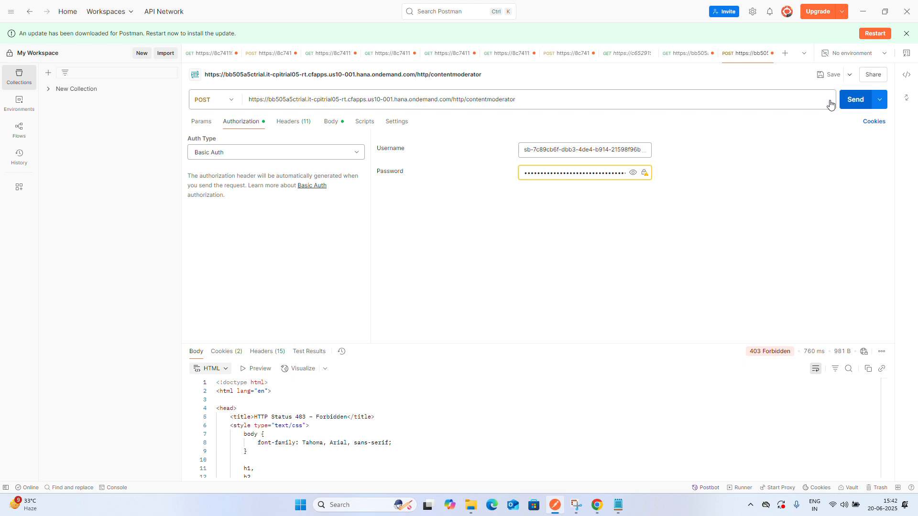
# Reselect Basic Auth as the authorization type and send the contentmoderator request again
pyautogui.click(234, 153)
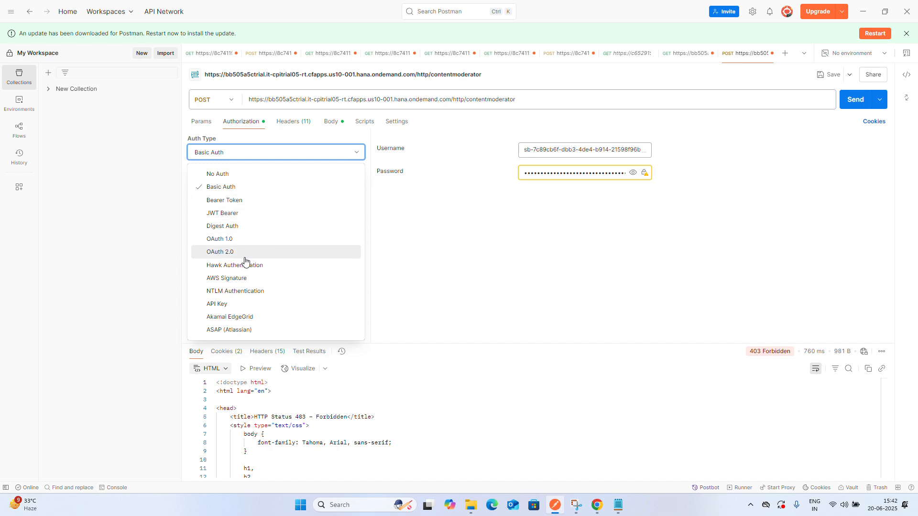
pyautogui.click(243, 187)
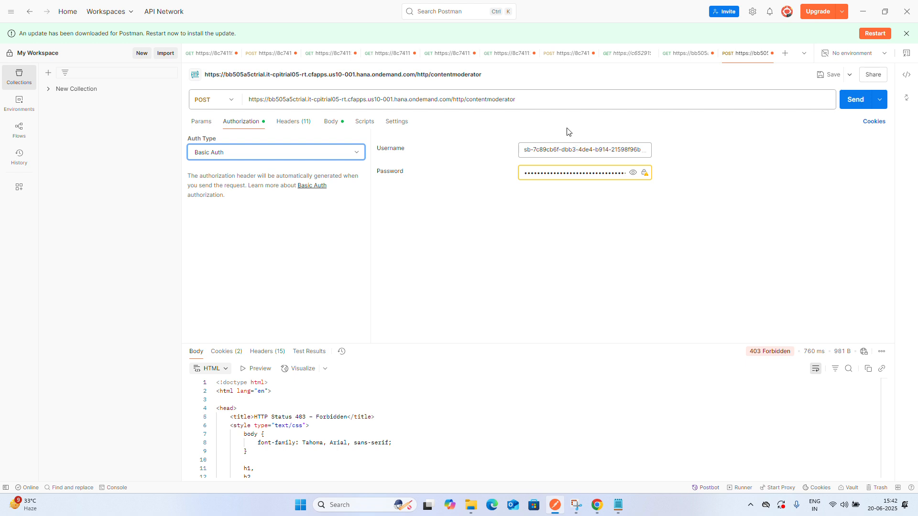
pyautogui.click(541, 99)
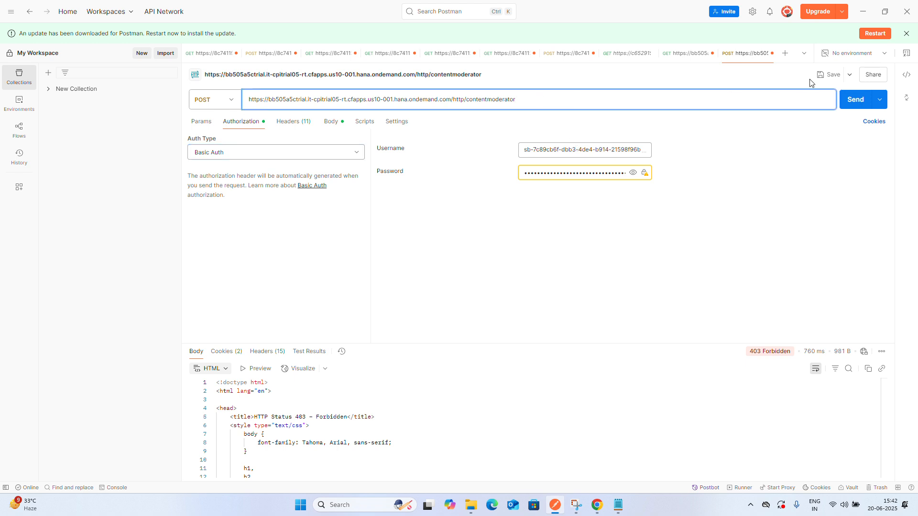
pyautogui.click(847, 98)
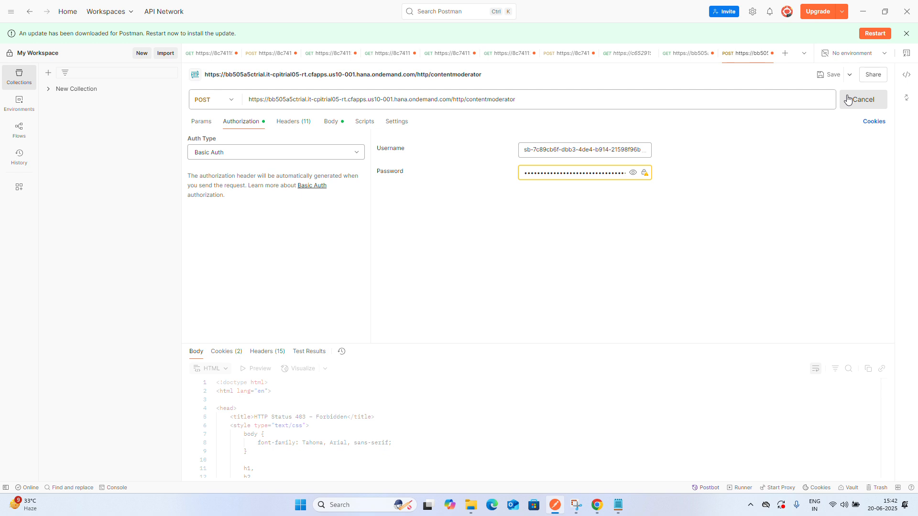
# Switch to the httpstogmail GET request and send it with its Basic Auth credentials
pyautogui.click(688, 56)
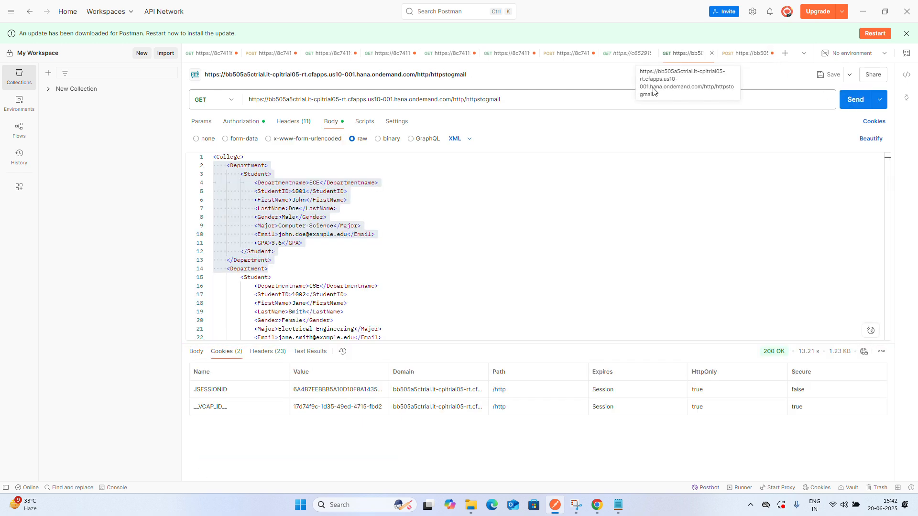
pyautogui.click(528, 189)
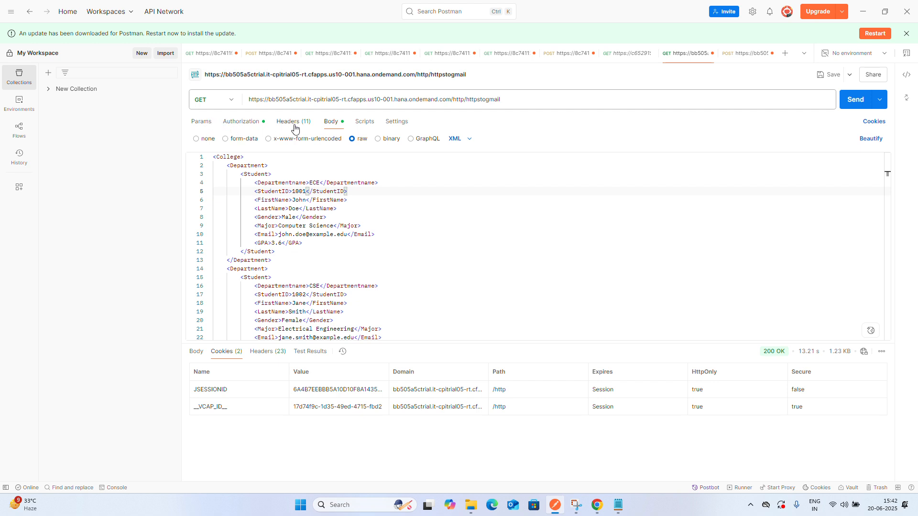
pyautogui.click(233, 125)
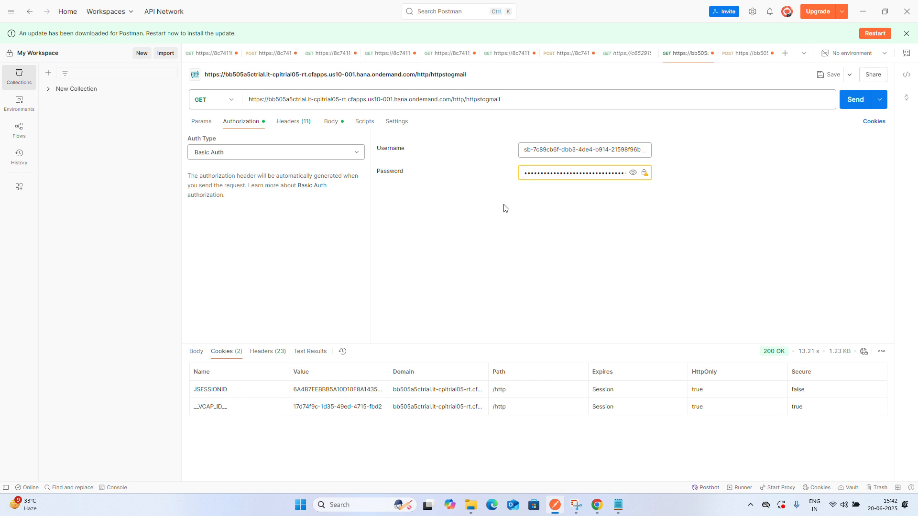
pyautogui.click(854, 107)
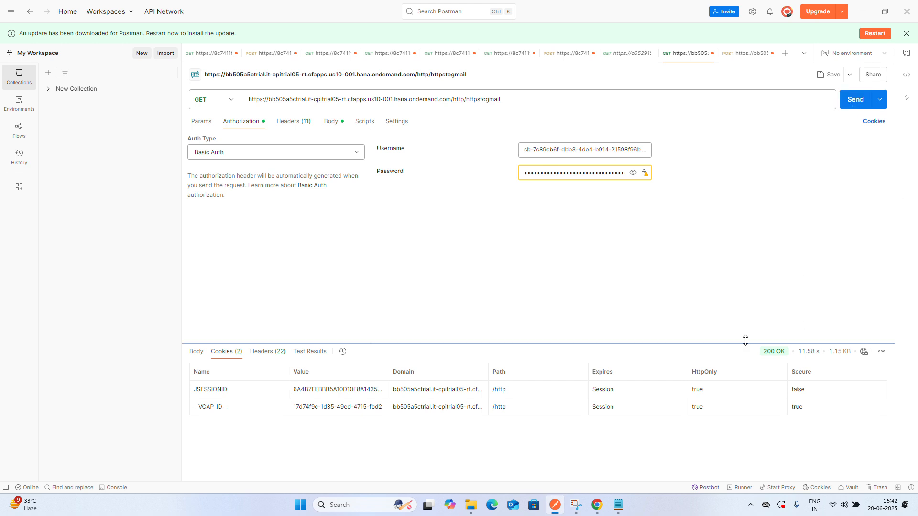
# Review the College XML in the httpstogmail request body
pyautogui.moveTo(767, 352)
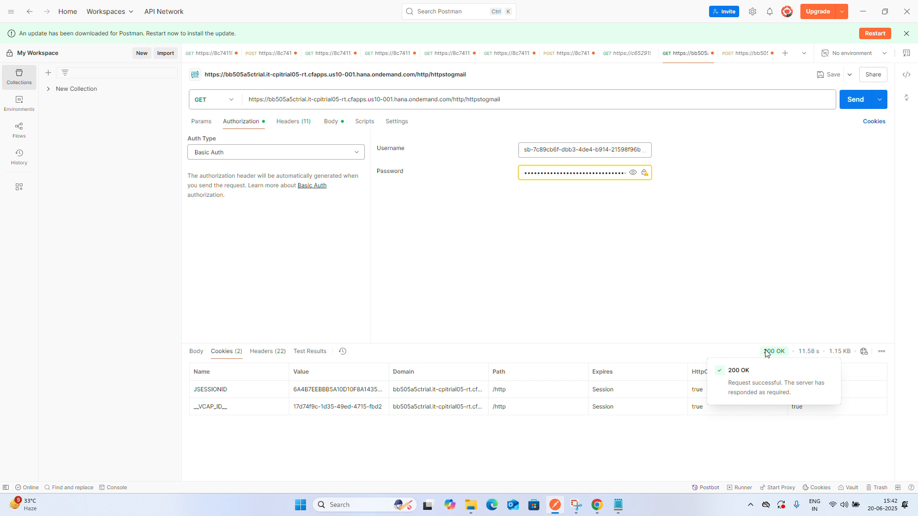
pyautogui.click(332, 123)
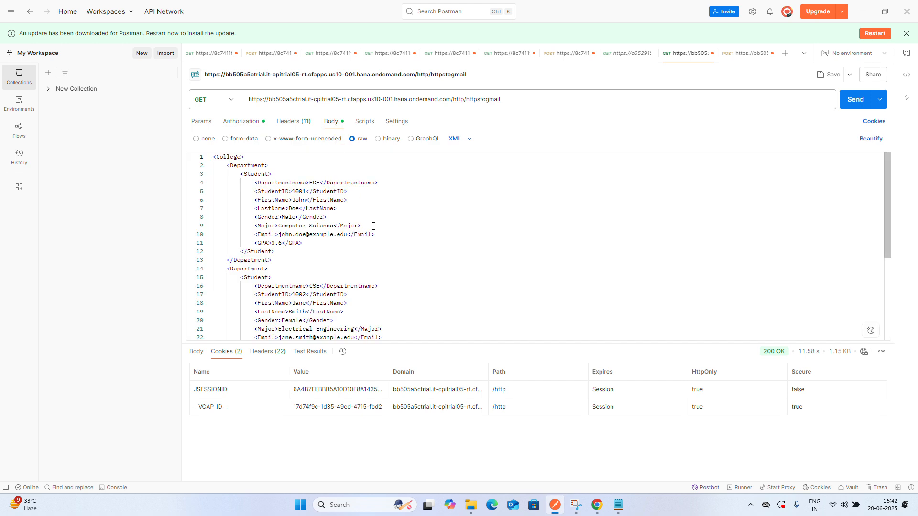
pyautogui.scroll(-6, 373, 227)
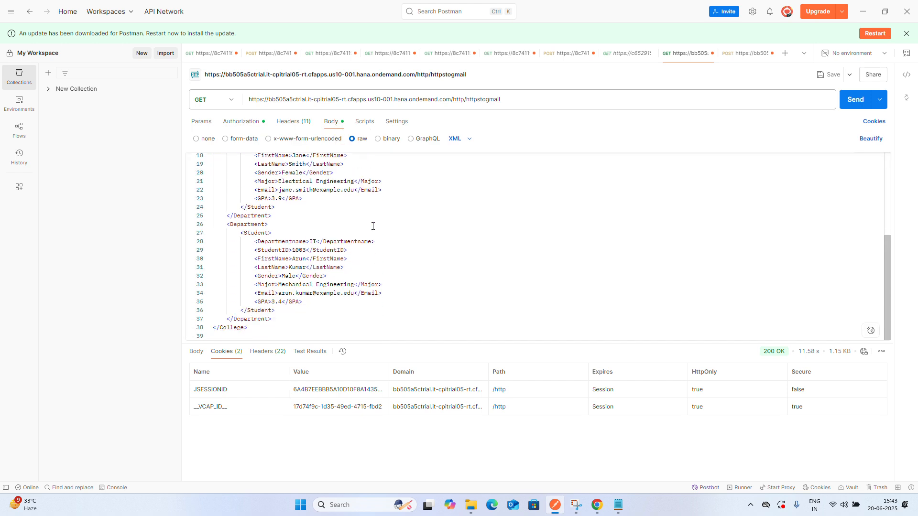
pyautogui.scroll(6, 373, 226)
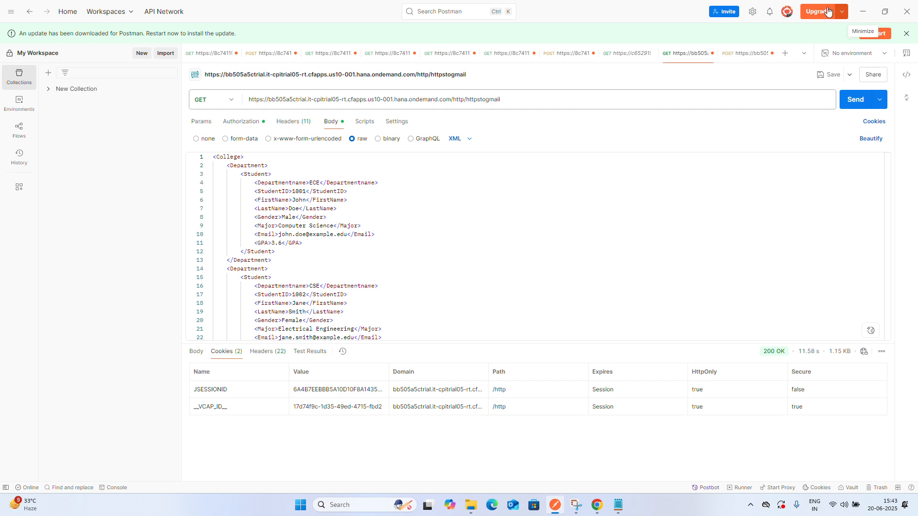
# Change the contentmoderator request method to GET and send it with the Student XML body
pyautogui.click(737, 53)
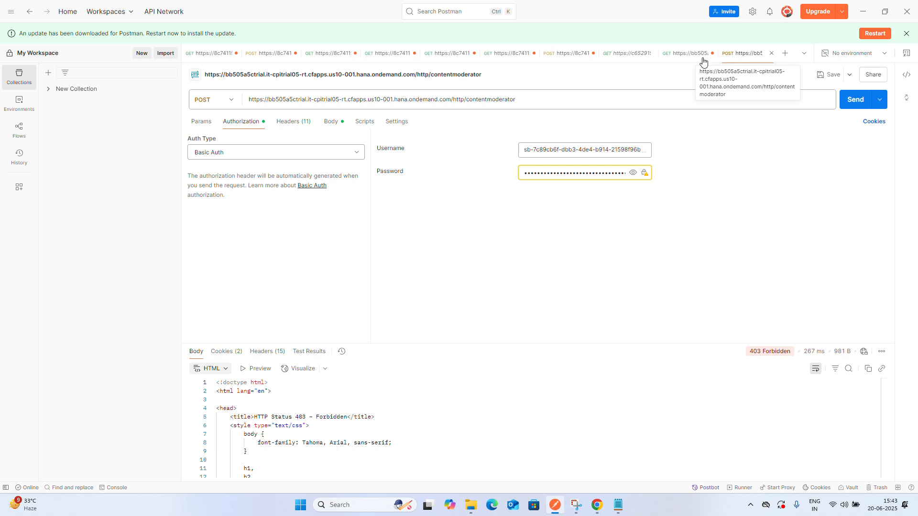
pyautogui.click(226, 106)
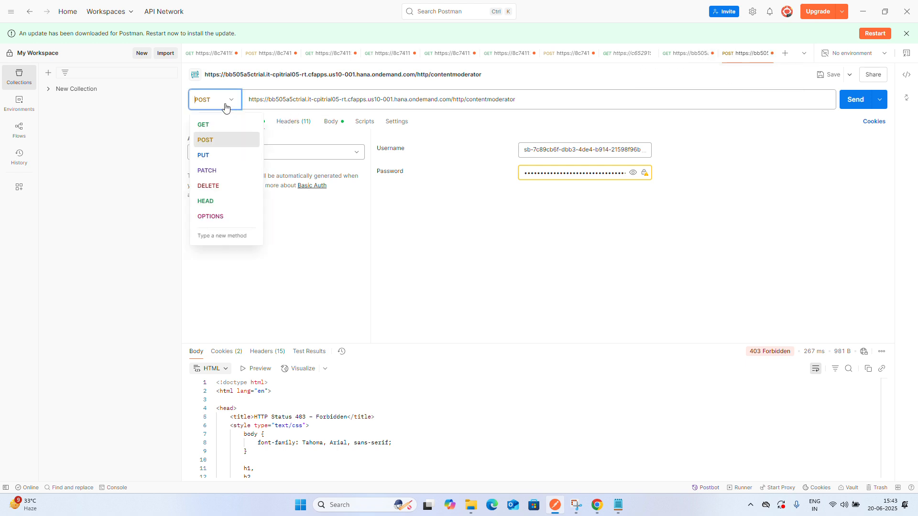
pyautogui.click(212, 126)
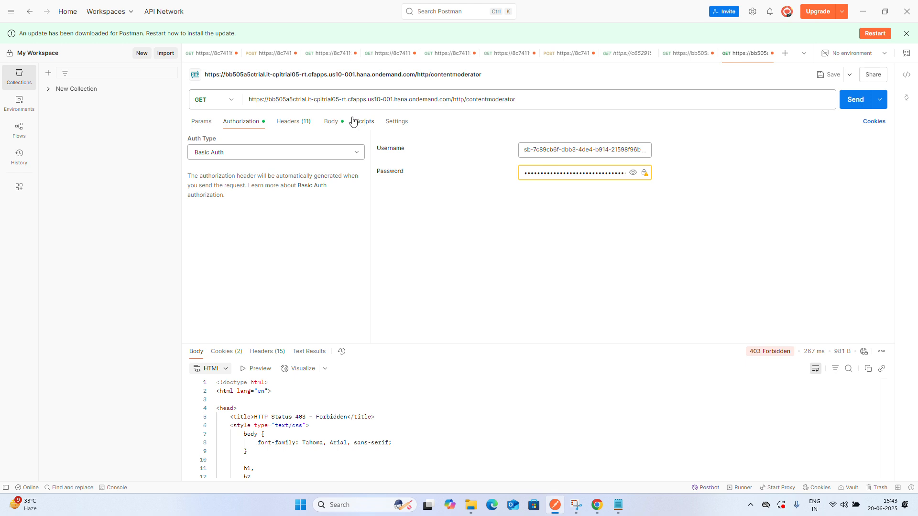
pyautogui.click(330, 121)
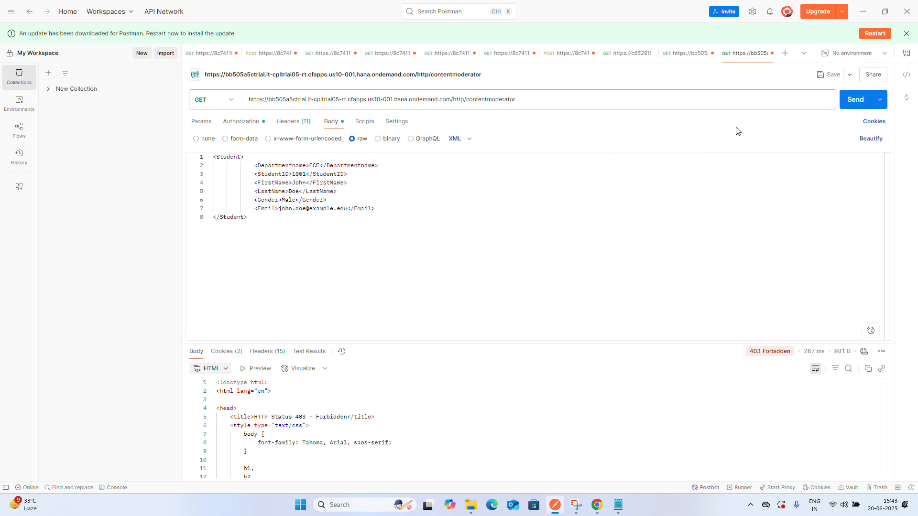
pyautogui.click(855, 107)
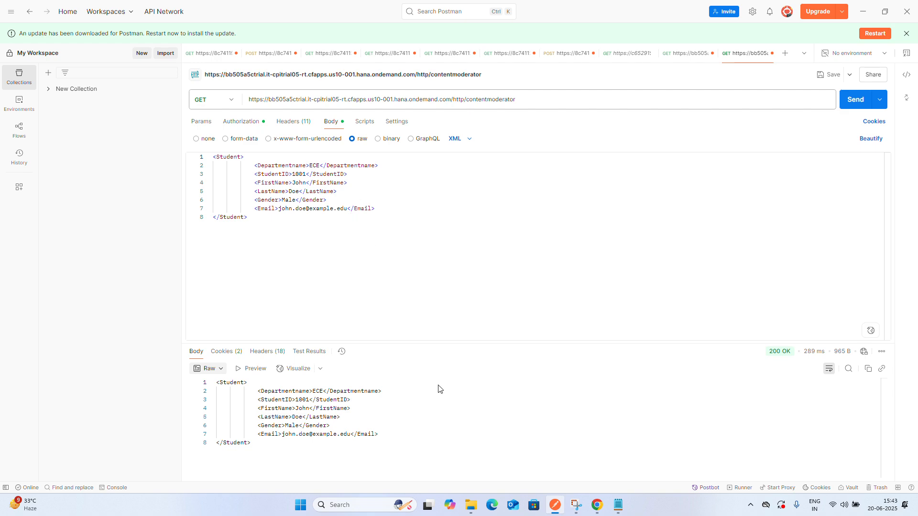
# In the content moderator flow, open Content Modifier 1's exchange properties and add a new property with source type XPath
pyautogui.click(597, 505)
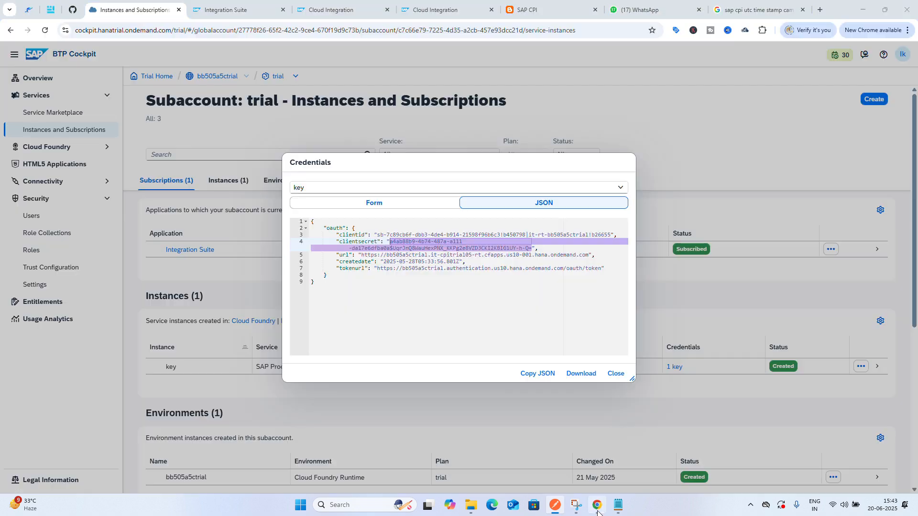
pyautogui.click(323, 5)
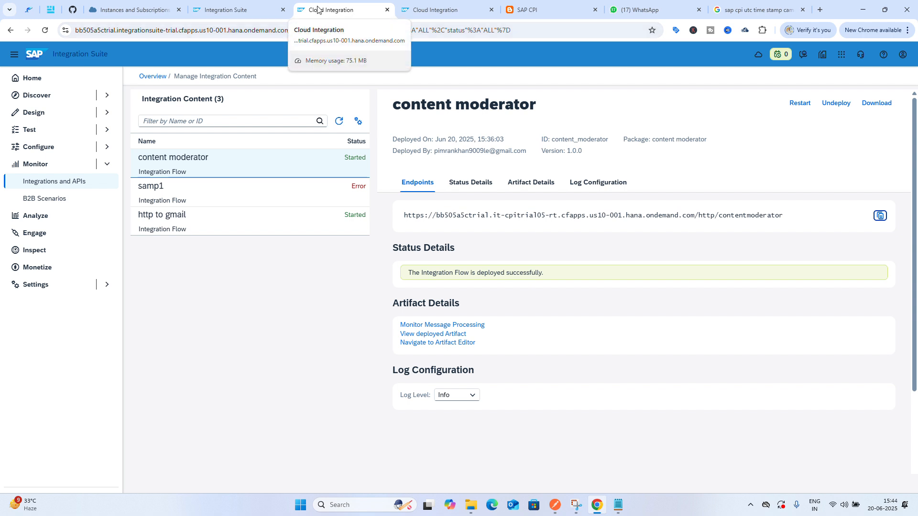
pyautogui.click(241, 10)
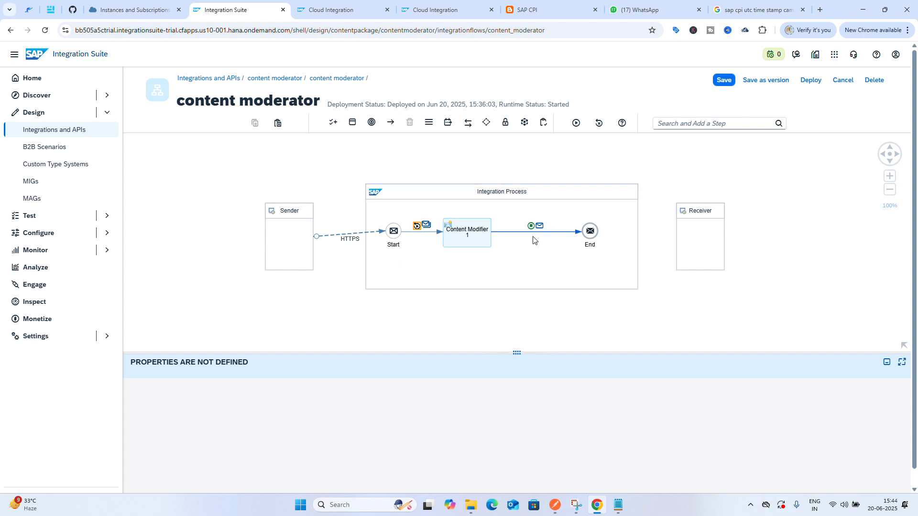
pyautogui.click(467, 242)
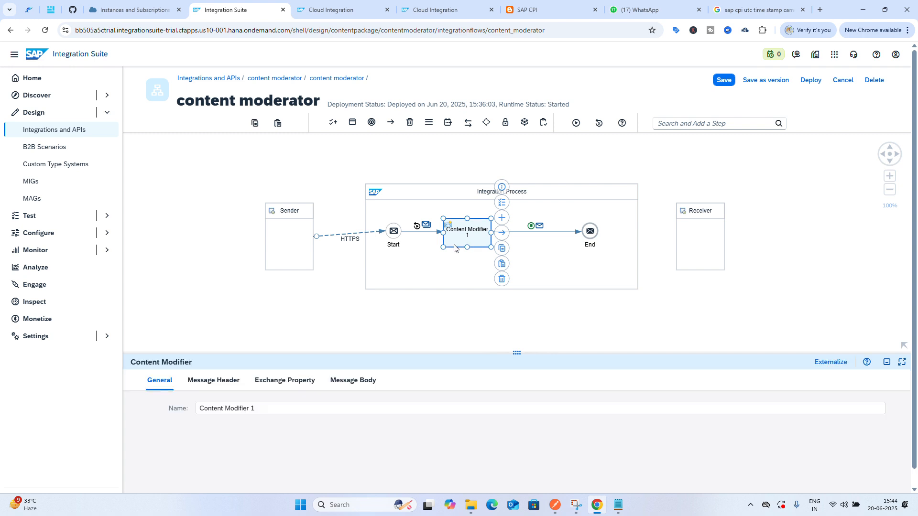
pyautogui.click(284, 383)
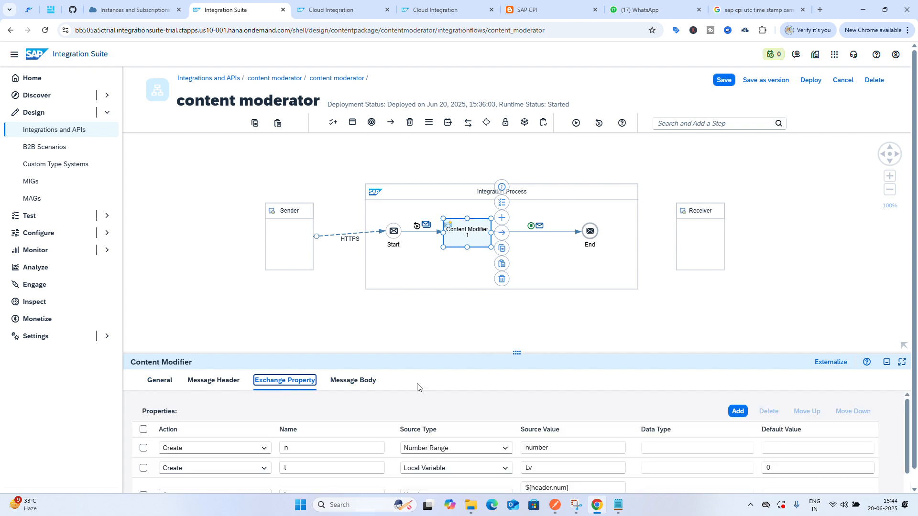
pyautogui.scroll(-1, 422, 384)
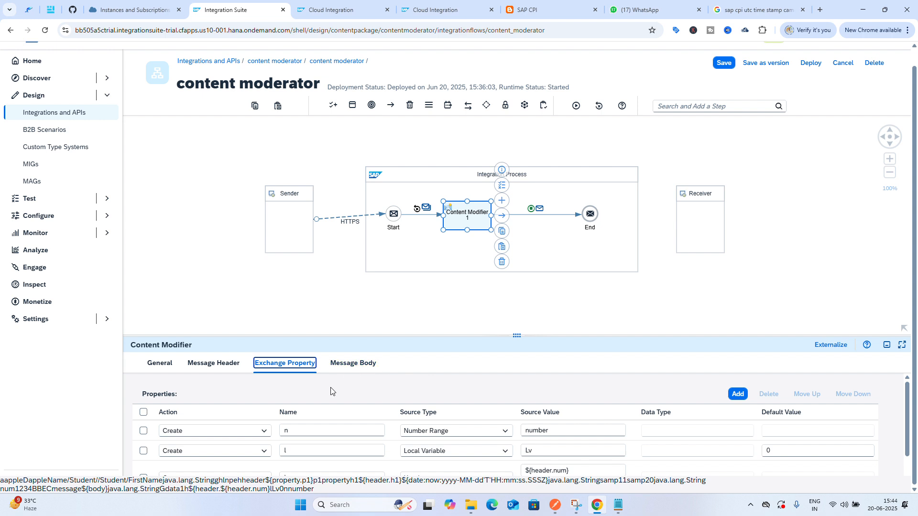
pyautogui.moveTo(515, 336); pyautogui.dragTo(531, 141)
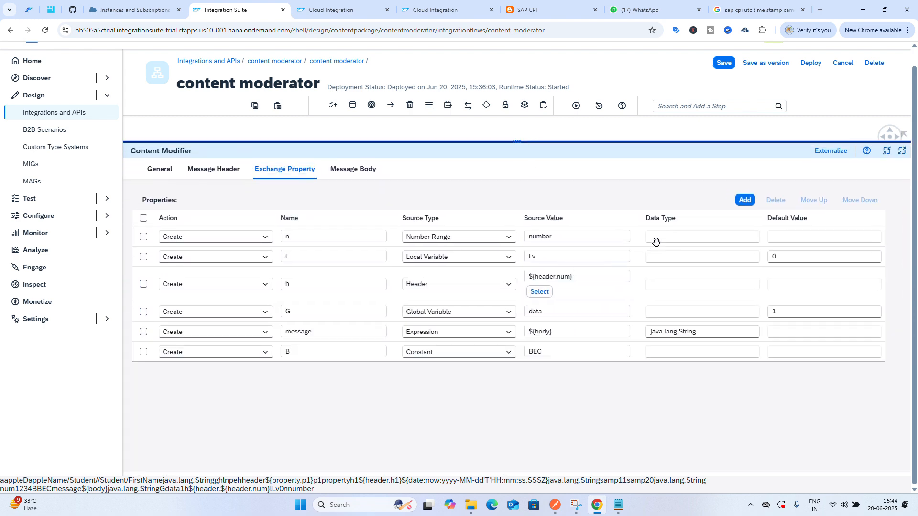
pyautogui.click(749, 203)
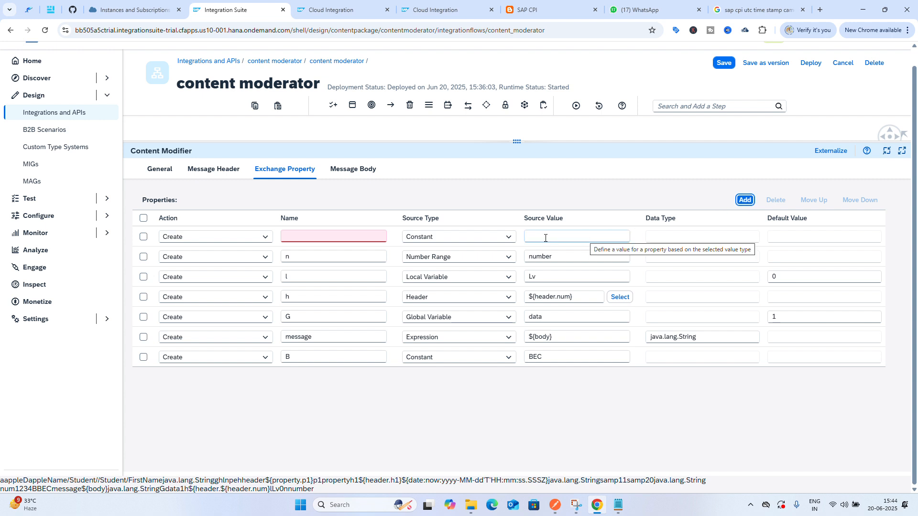
pyautogui.click(501, 238)
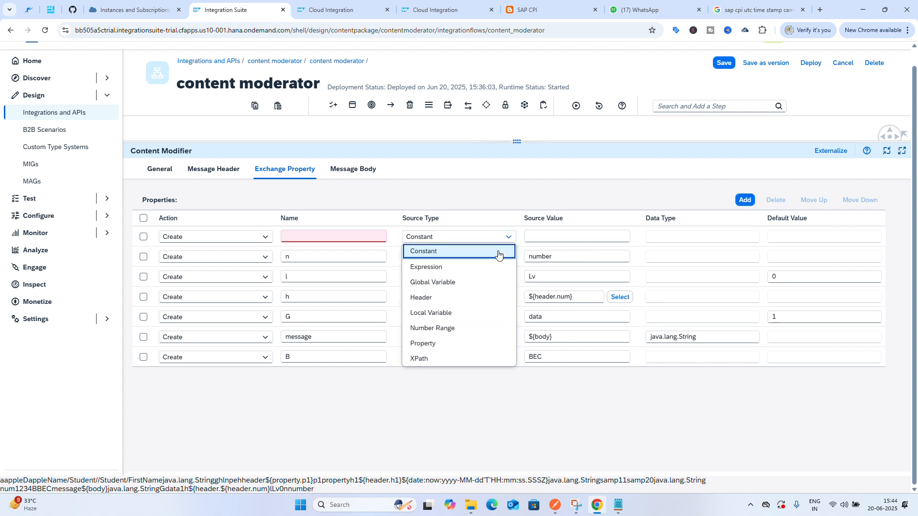
pyautogui.click(452, 358)
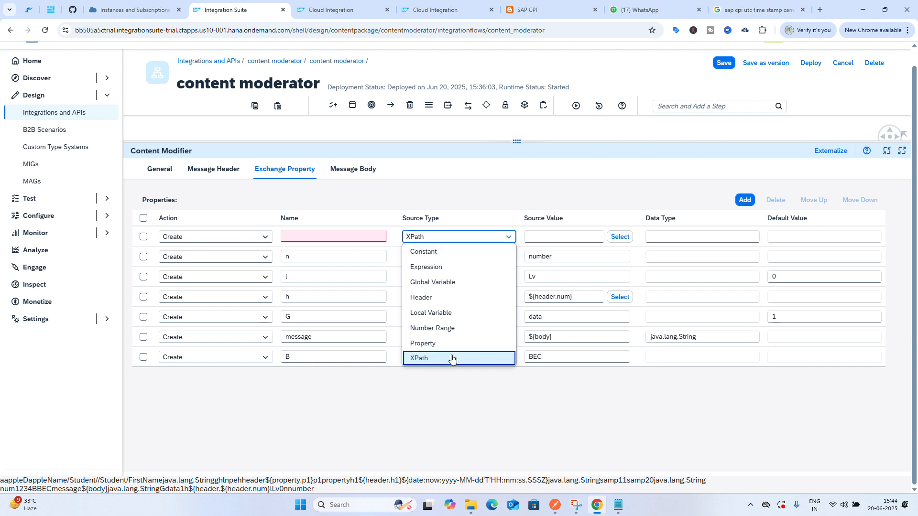
pyautogui.click(547, 237)
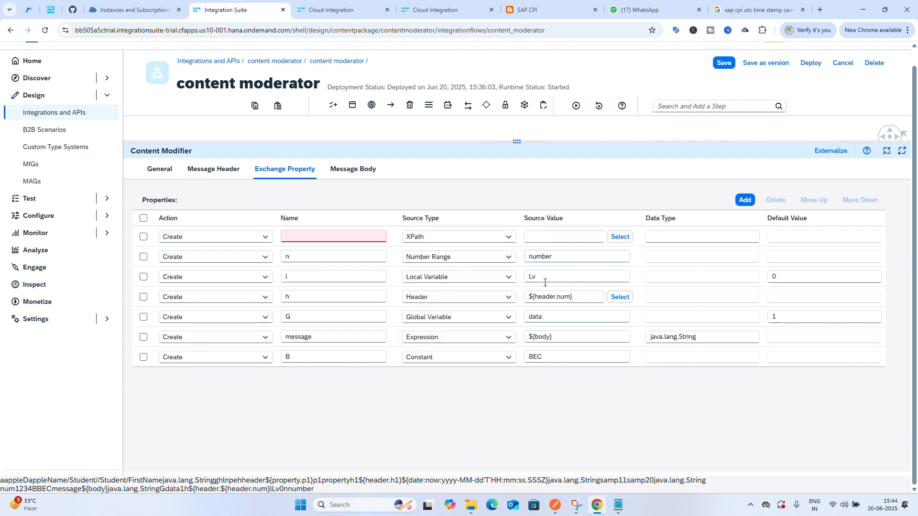
# Copy the Student and Departmentname opening tags from the Student XML in Notepad
pyautogui.click(619, 511)
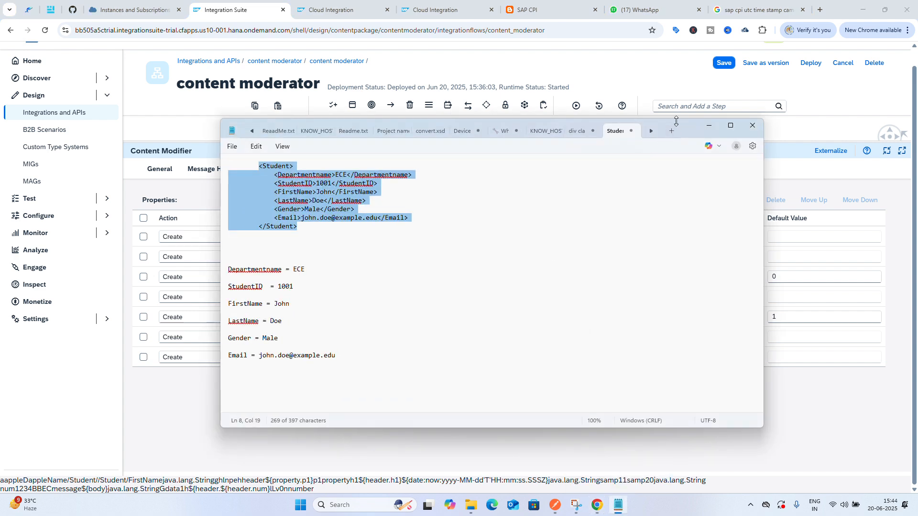
pyautogui.moveTo(685, 128); pyautogui.dragTo(686, 127)
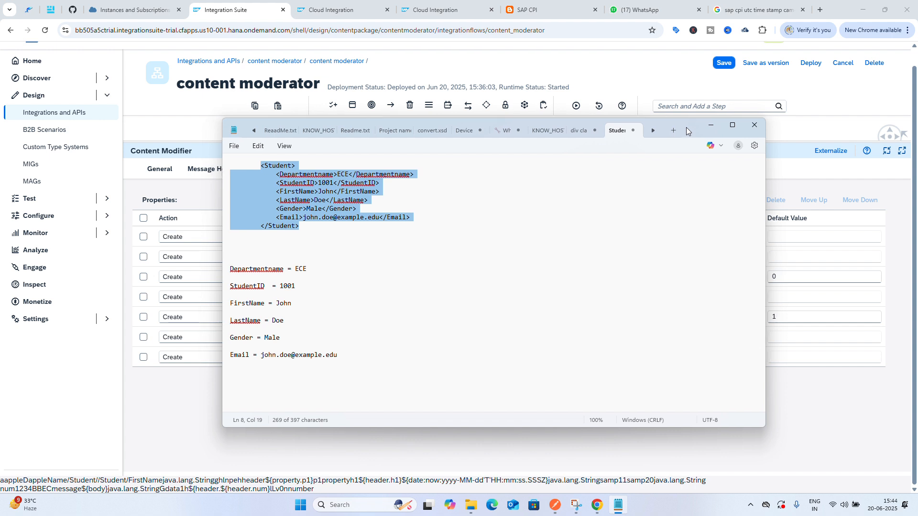
pyautogui.click(446, 286)
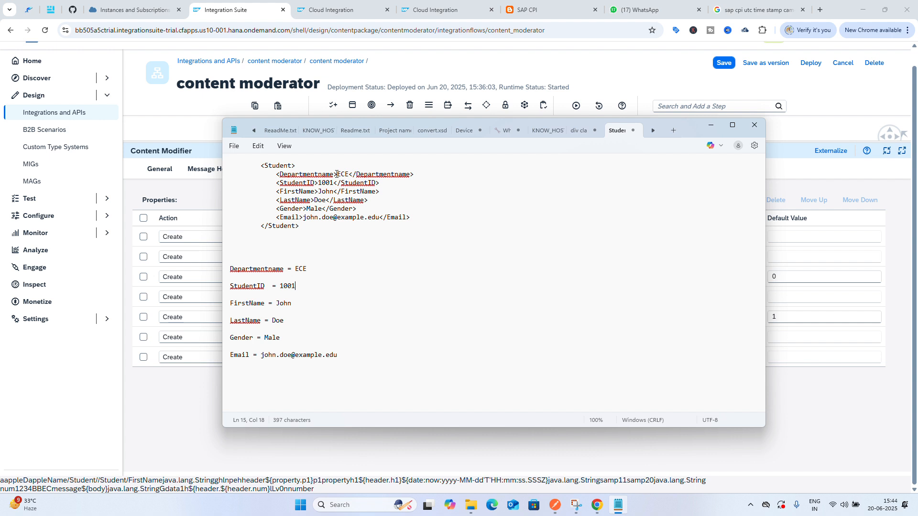
pyautogui.moveTo(337, 174); pyautogui.dragTo(262, 163)
pyautogui.hotkey('ctrl', 'c')
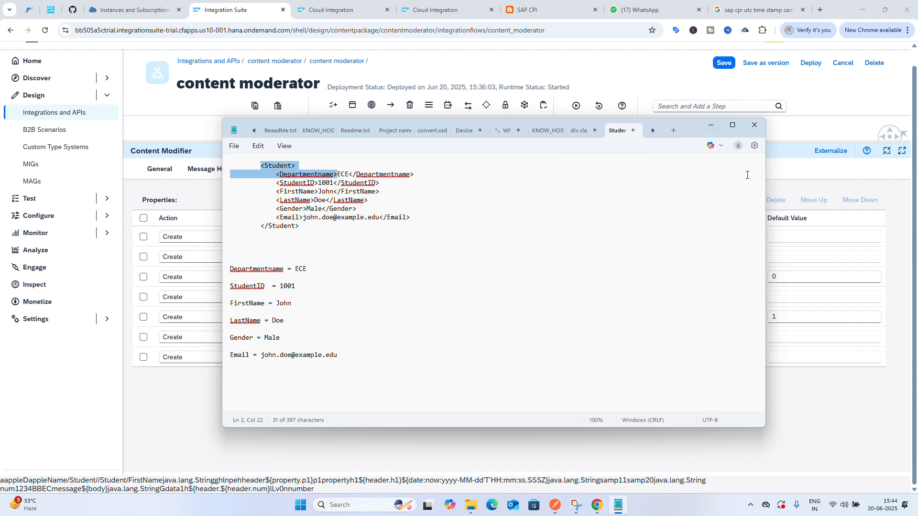
pyautogui.click(789, 193)
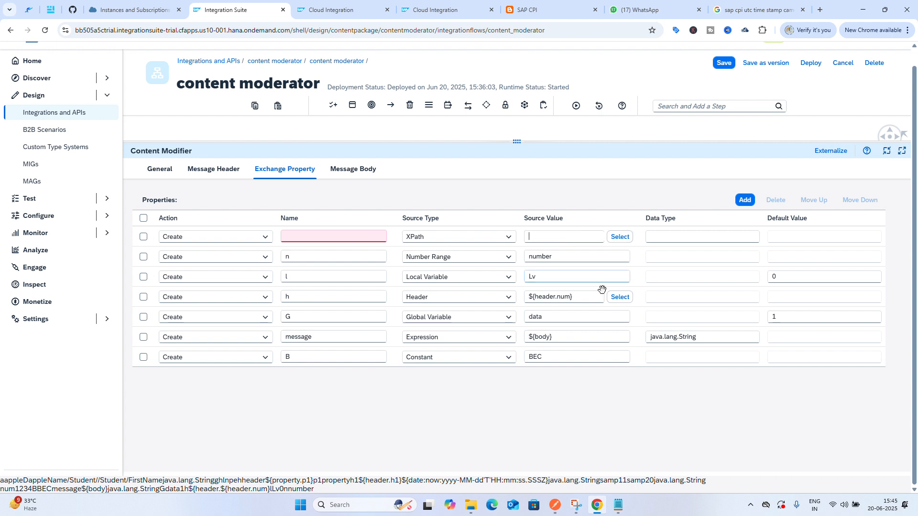
# In Notepad, paste the tags, edit them into the XPath /Student/Departmentname, and copy it
pyautogui.click(618, 507)
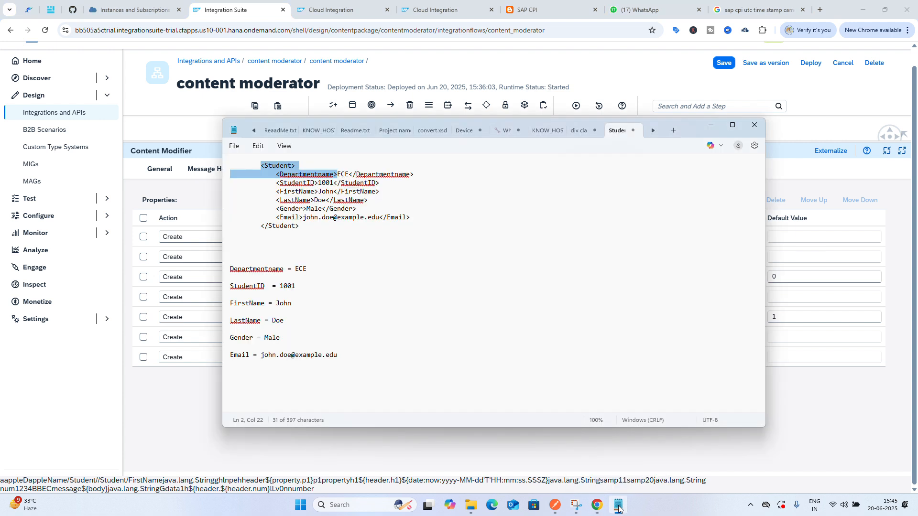
pyautogui.click(385, 359)
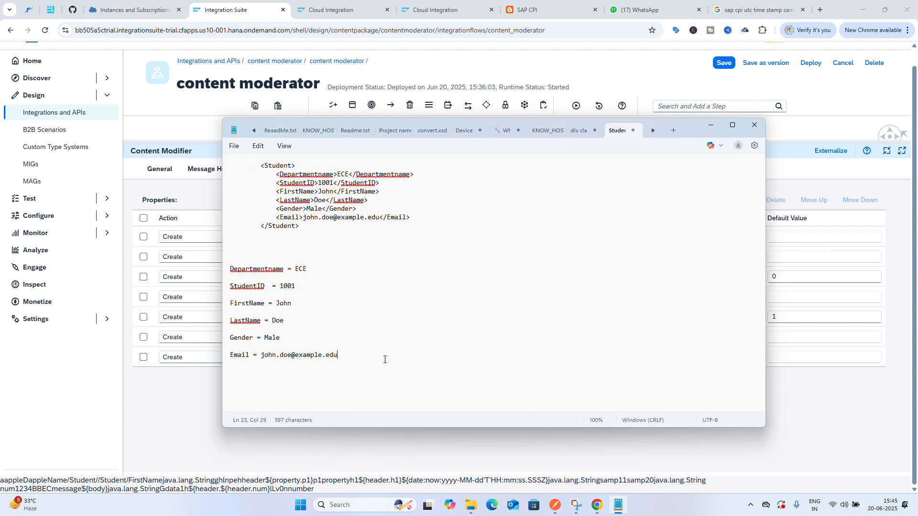
pyautogui.press('Return')
pyautogui.hotkey('ctrl', 'v')
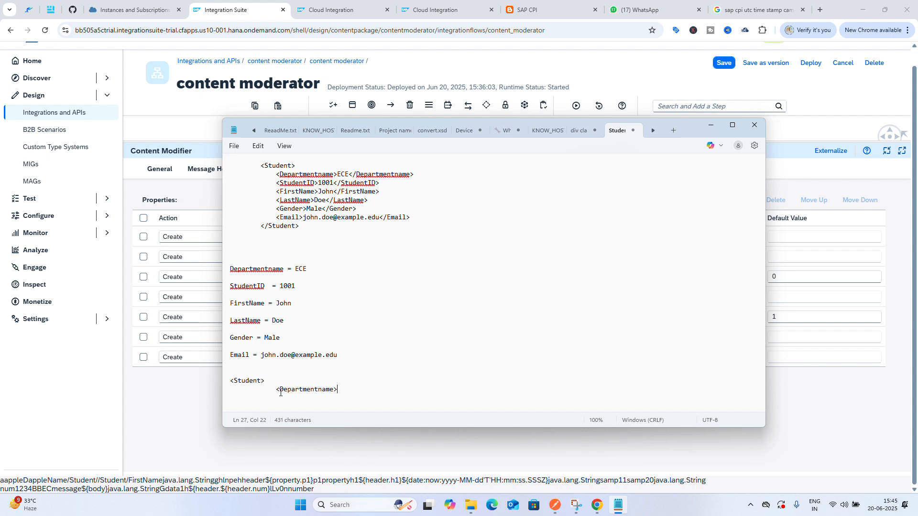
pyautogui.click(279, 389)
pyautogui.moveTo(279, 389); pyautogui.dragTo(221, 390)
pyautogui.press('BackSpace')
pyautogui.press('BackSpace')
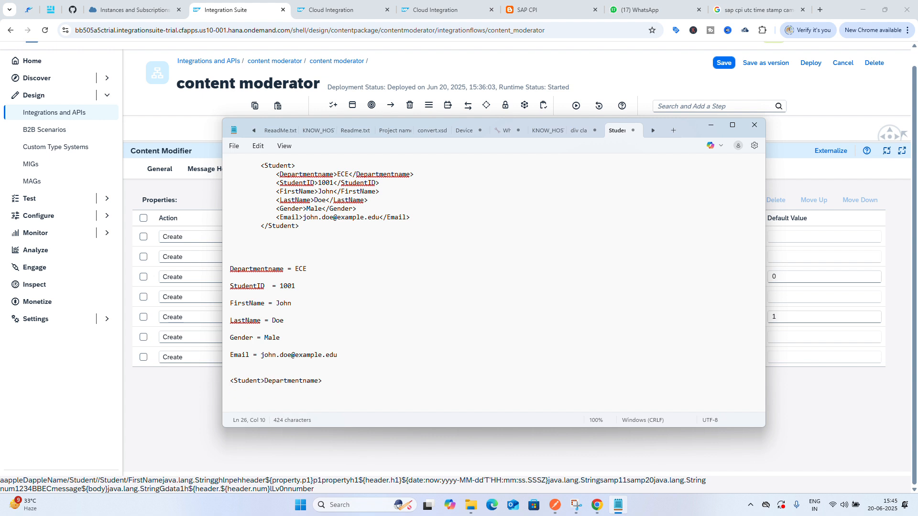
pyautogui.press('BackSpace')
pyautogui.write('/')
pyautogui.press('Left')
pyautogui.press('Left')
pyautogui.press('Left')
pyautogui.press('BackSpace')
pyautogui.write('/')
pyautogui.click(306, 381)
pyautogui.hotkey('ctrl', 'a')
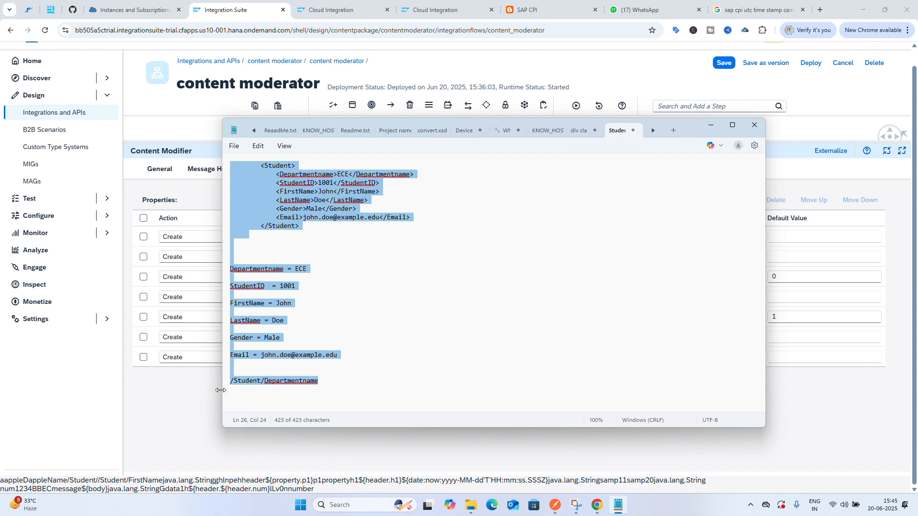
pyautogui.click(303, 381)
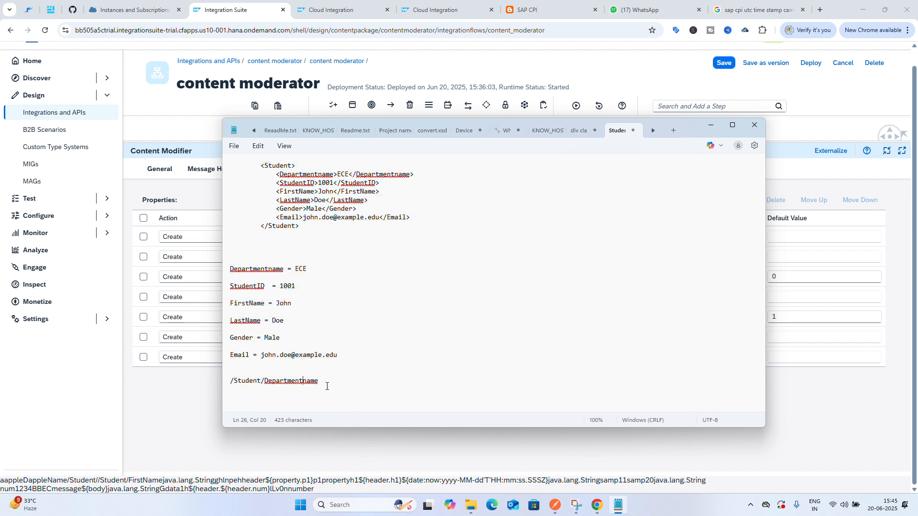
pyautogui.moveTo(320, 382); pyautogui.dragTo(224, 387)
pyautogui.hotkey('ctrl', 'c')
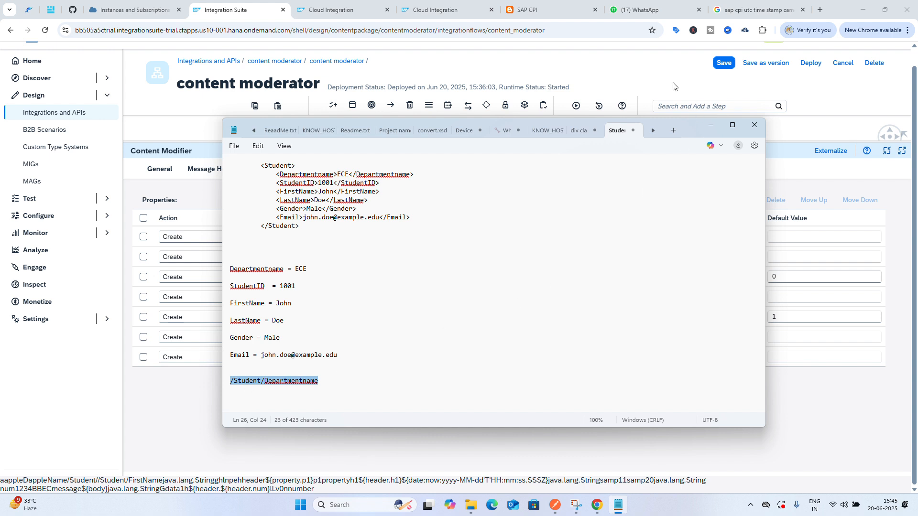
# Set the new XPath exchange property's source value to /Student/Departmentname and name it d
pyautogui.click(656, 79)
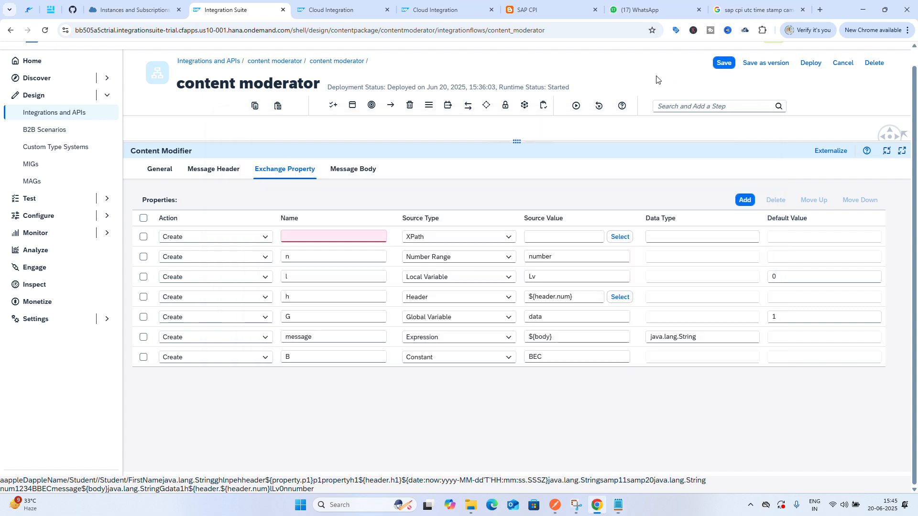
pyautogui.click(374, 238)
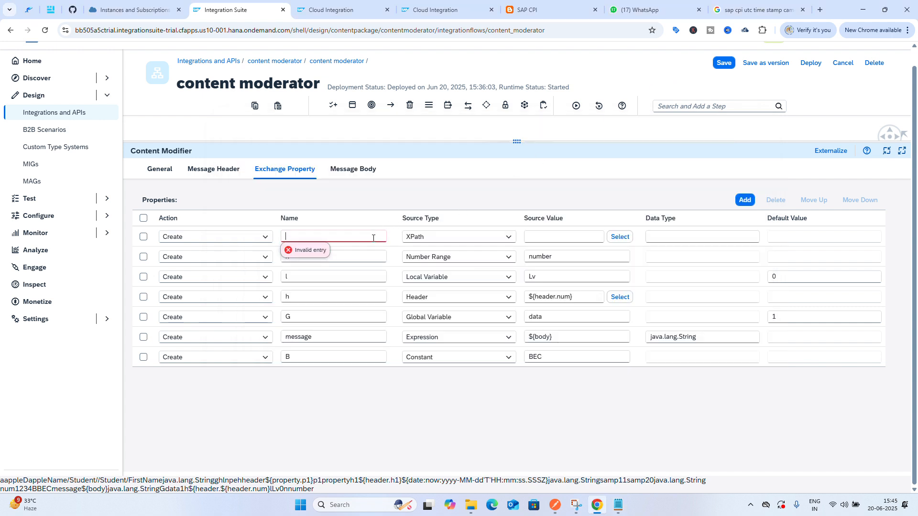
pyautogui.click(570, 236)
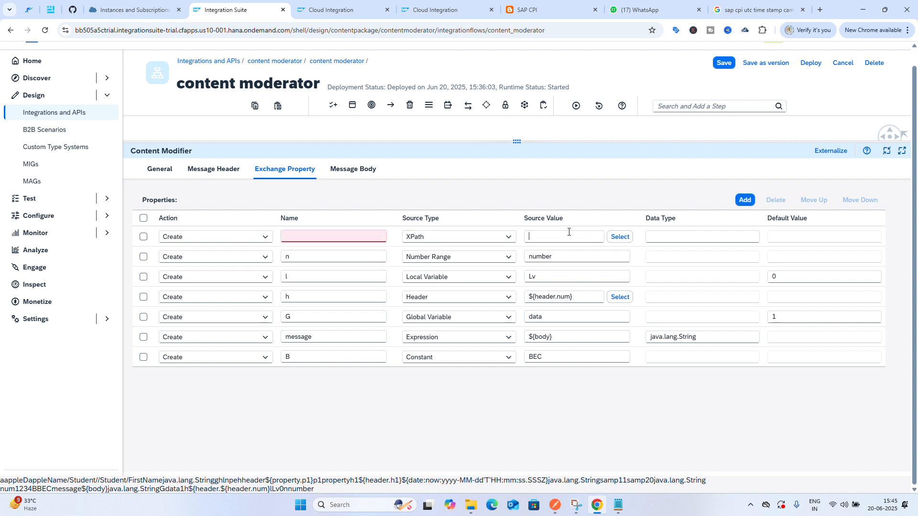
pyautogui.hotkey('ctrl', 'v')
pyautogui.click(342, 235)
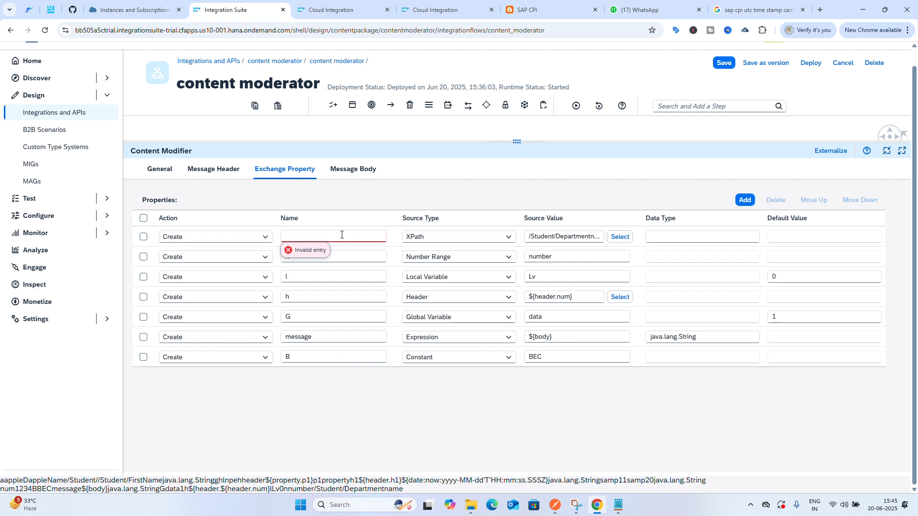
pyautogui.write('D')
pyautogui.press('BackSpace')
pyautogui.write('d')
pyautogui.click(327, 407)
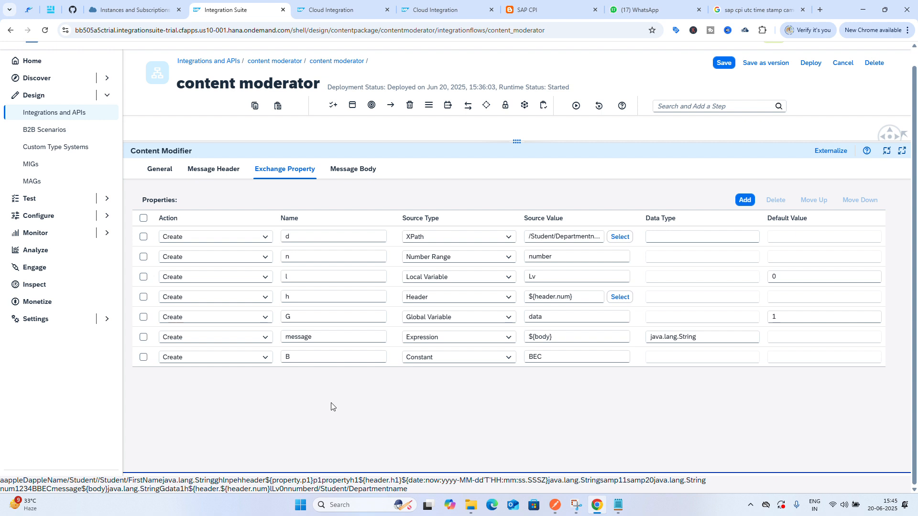
# Add another exchange property and paste the Gender element name from the Student XML as its source value, prefixed with /
pyautogui.click(744, 201)
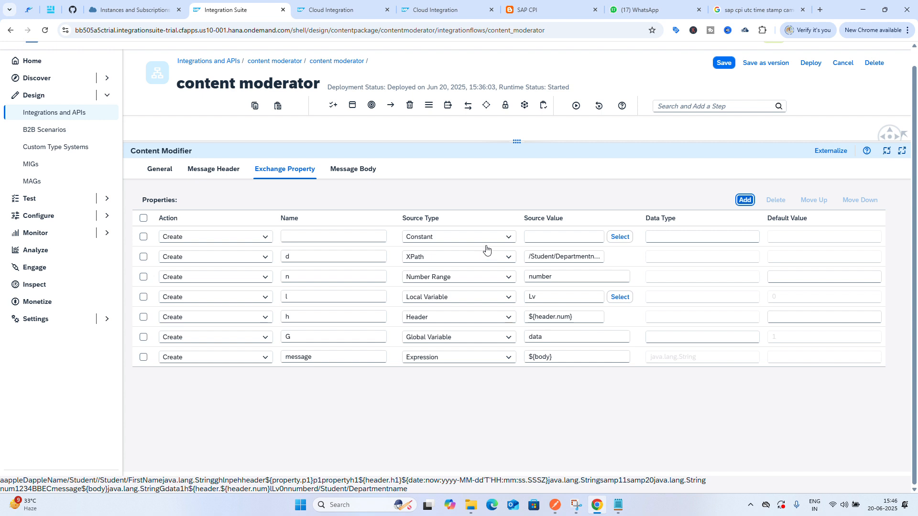
pyautogui.click(497, 238)
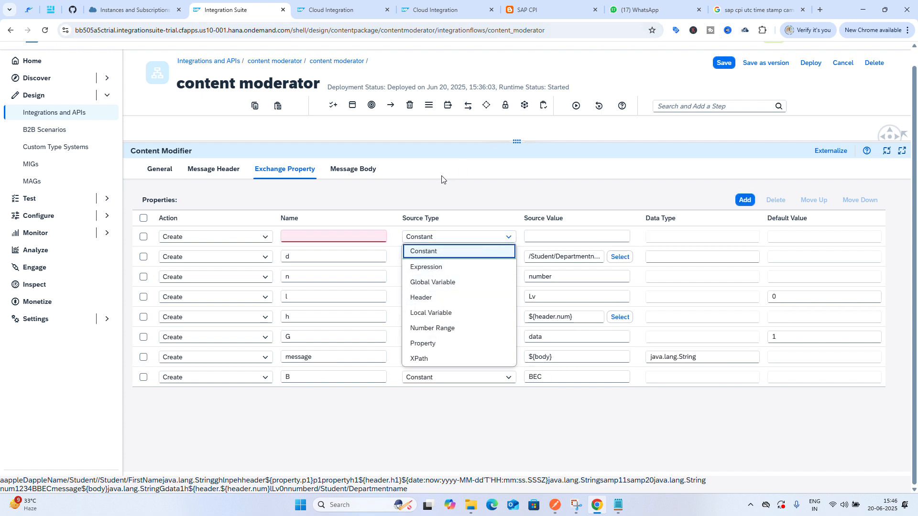
pyautogui.click(618, 505)
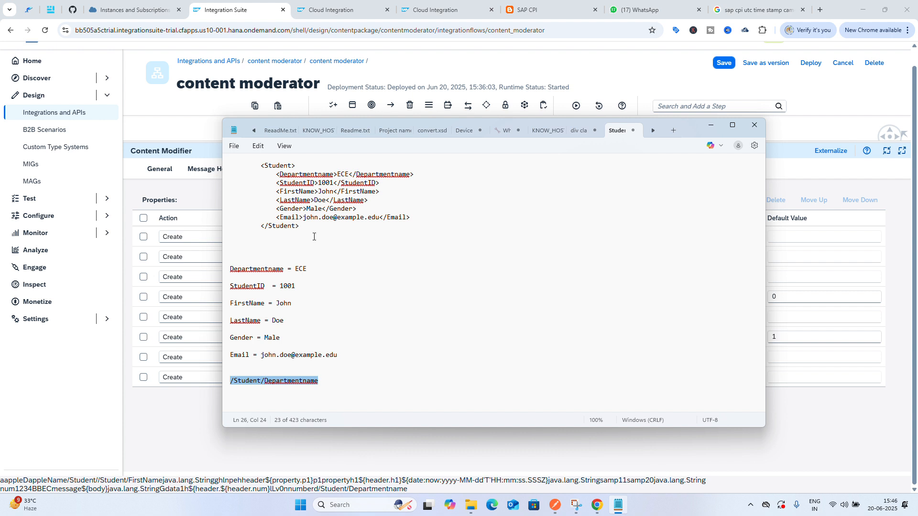
pyautogui.moveTo(308, 209); pyautogui.dragTo(281, 211)
pyautogui.hotkey('ctrl', 'c')
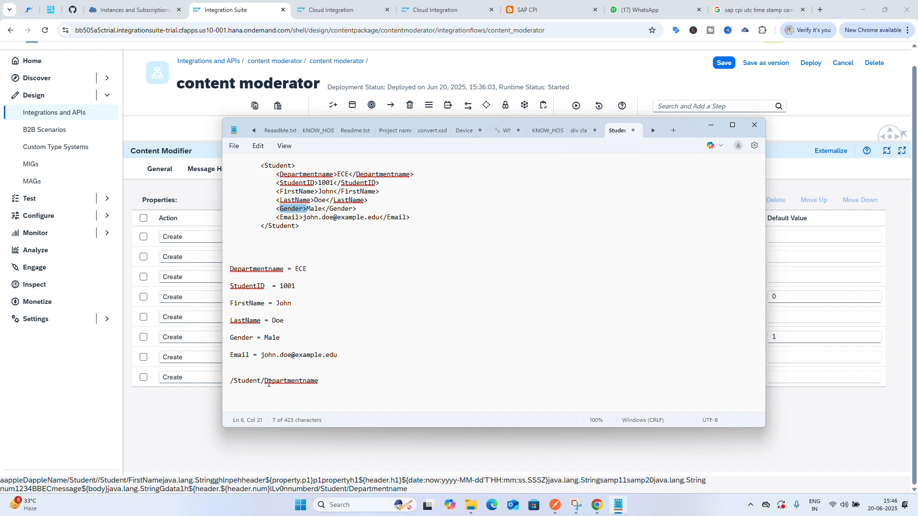
pyautogui.click(201, 409)
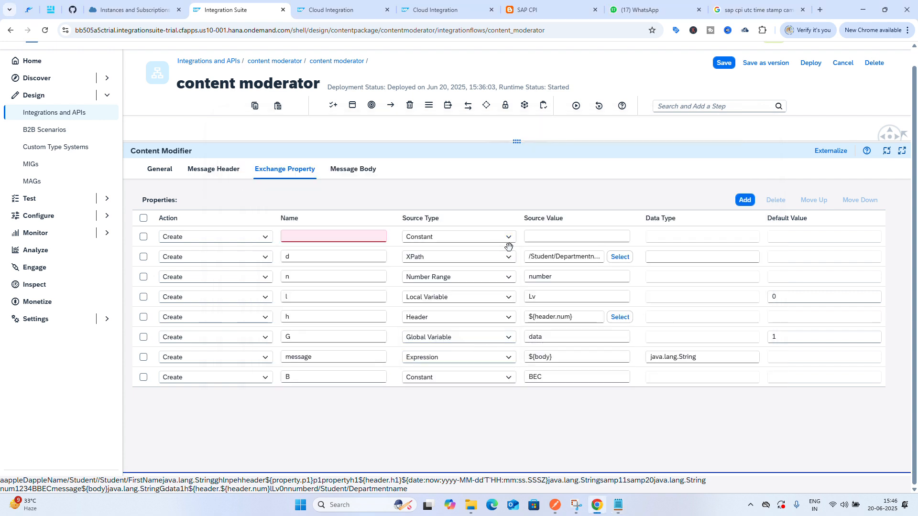
pyautogui.click(561, 238)
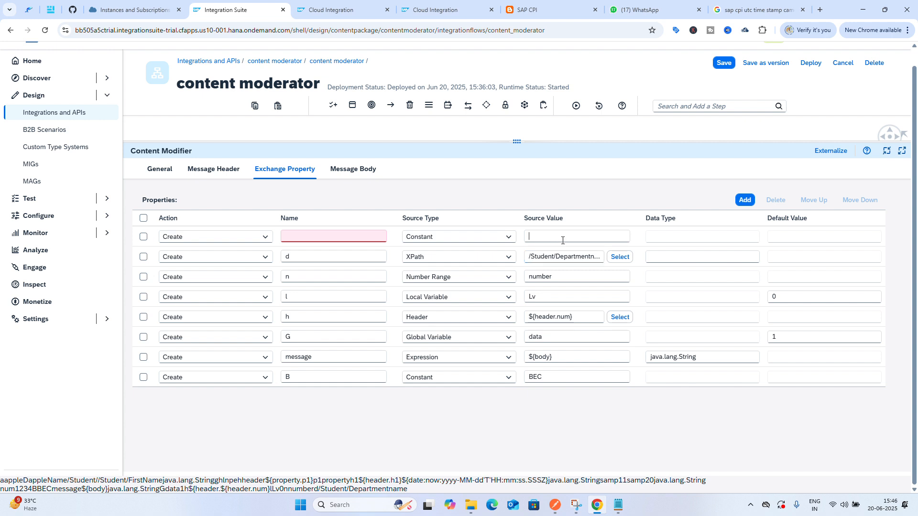
pyautogui.hotkey('ctrl', 'v')
pyautogui.press('BackSpace')
pyautogui.write('/')
# Copy /Student from the d property and prepend it so the new source value reads /Student/Gender
pyautogui.click(580, 261)
pyautogui.moveTo(554, 257); pyautogui.dragTo(529, 255)
pyautogui.hotkey('ctrl', 'c')
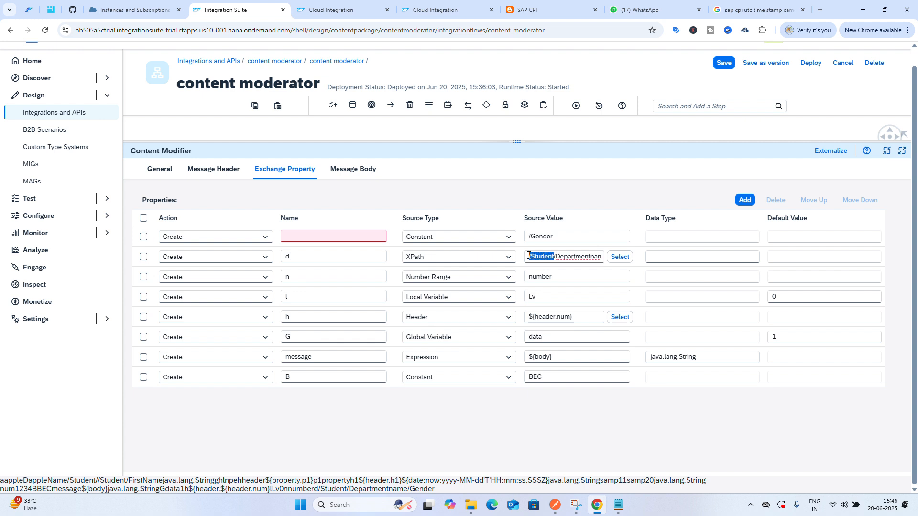
pyautogui.click(527, 235)
pyautogui.hotkey('ctrl', 'v')
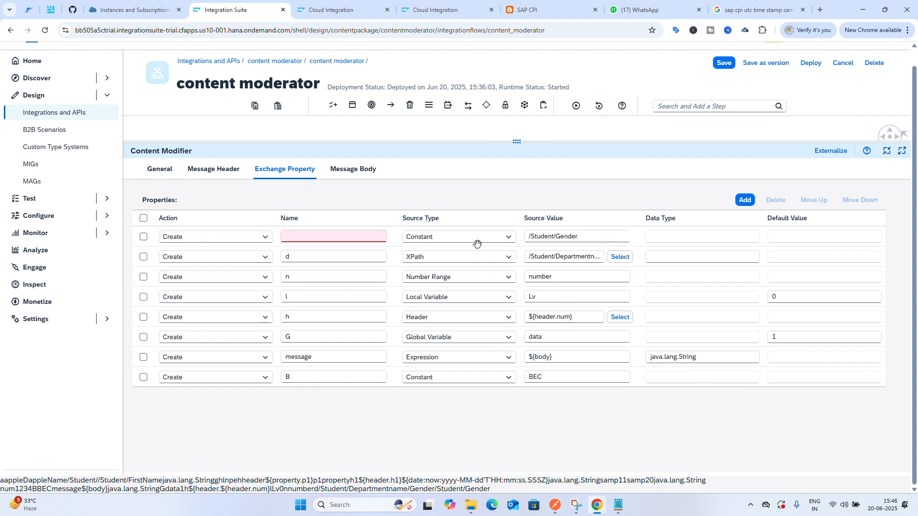
# Set the new property's source type to XPath and name it mf
pyautogui.click(493, 236)
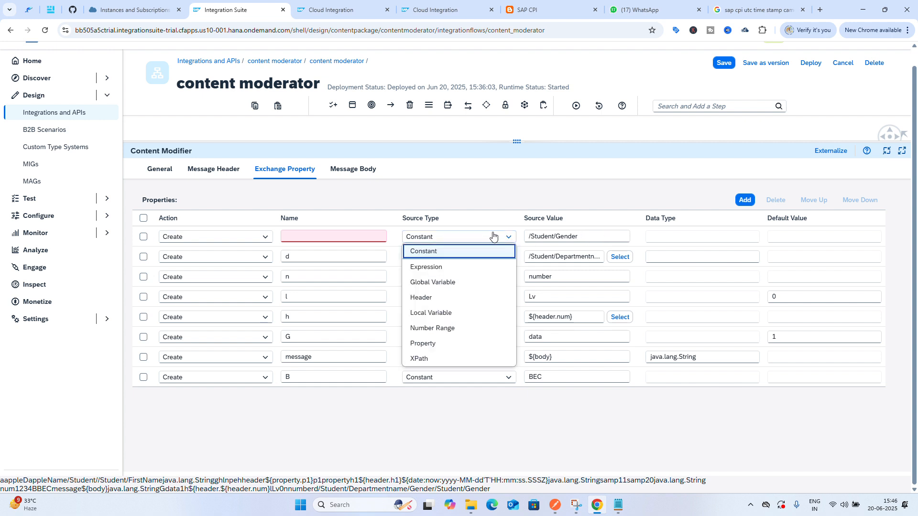
pyautogui.click(461, 364)
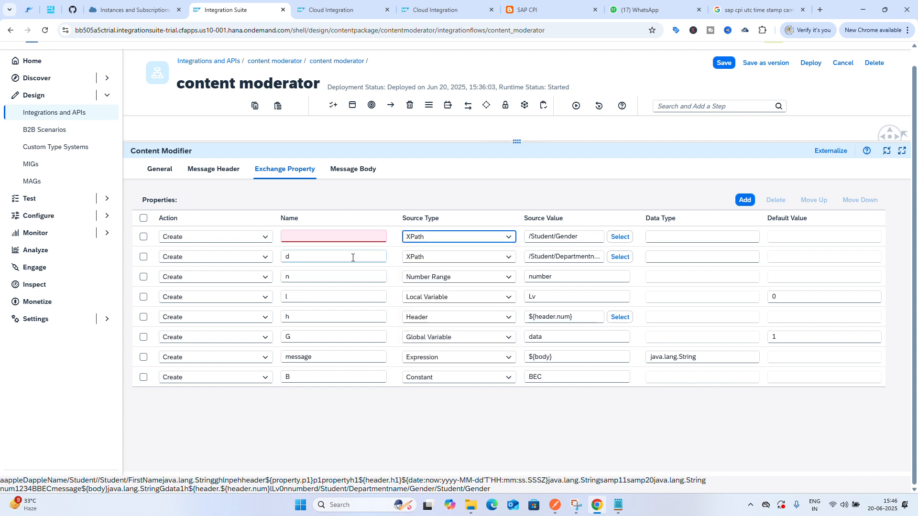
pyautogui.click(346, 238)
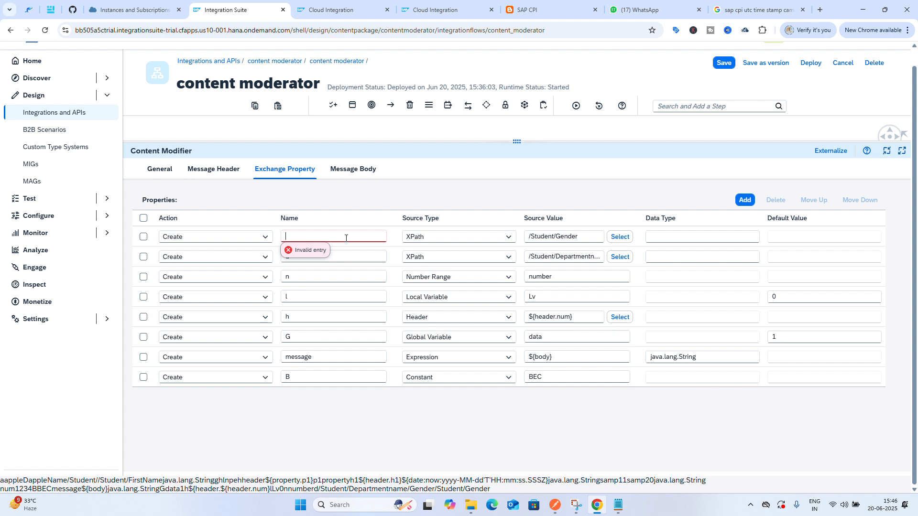
pyautogui.click(340, 433)
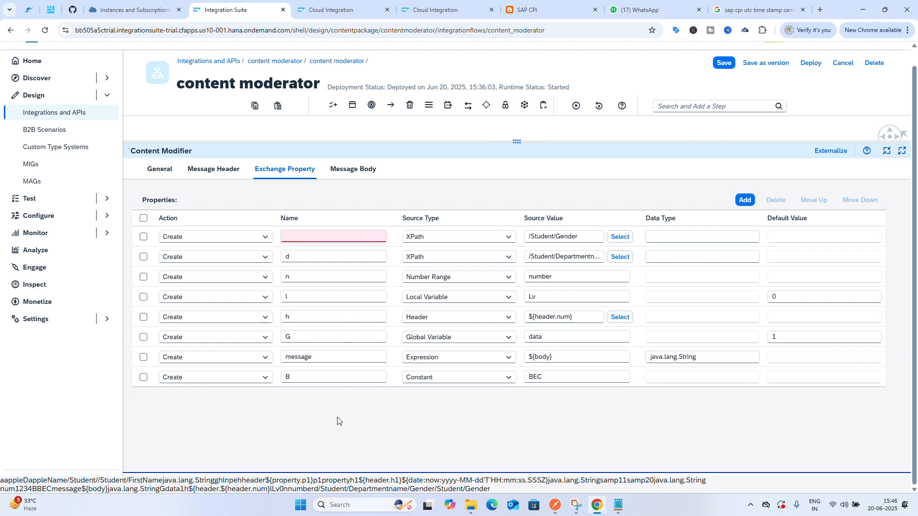
pyautogui.click(311, 239)
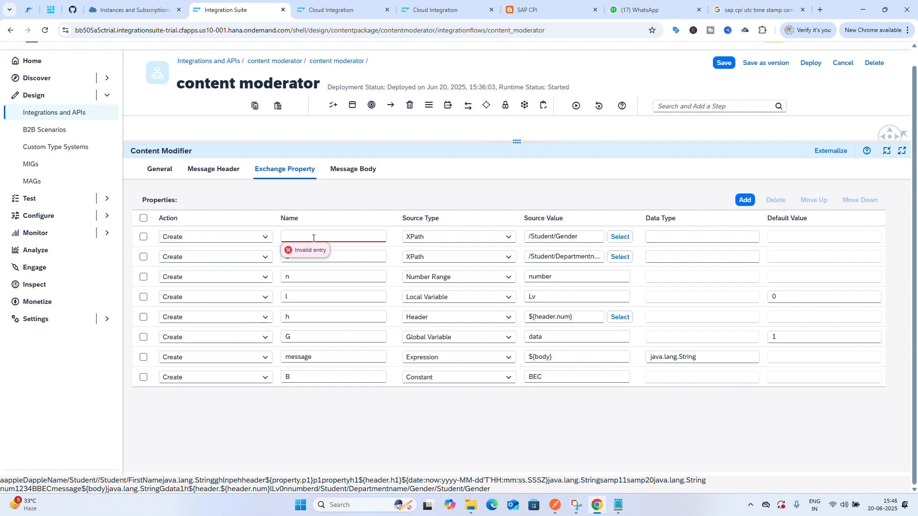
pyautogui.write('mf')
pyautogui.click(341, 426)
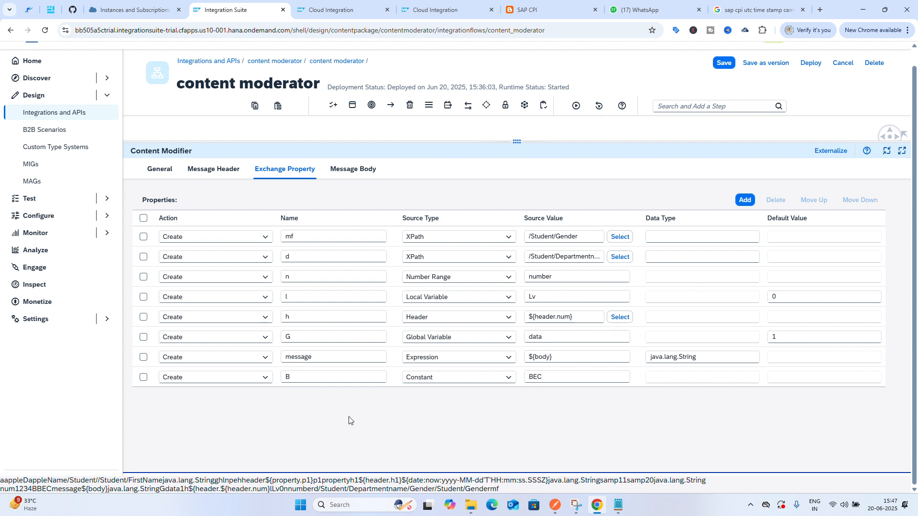
# Copy java.lang.String from the message property and set it as the data type of both d and mf
pyautogui.click(676, 259)
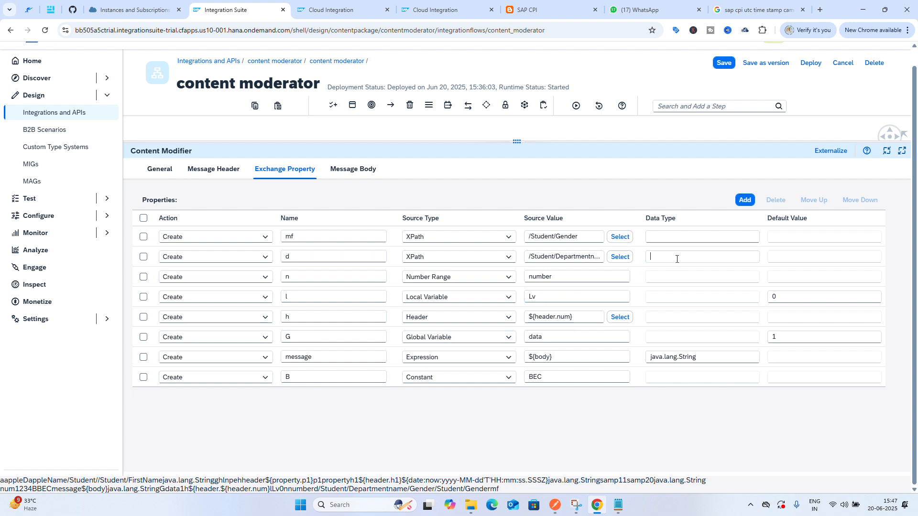
pyautogui.doubleClick(703, 360)
pyautogui.hotkey('ctrl', 'c')
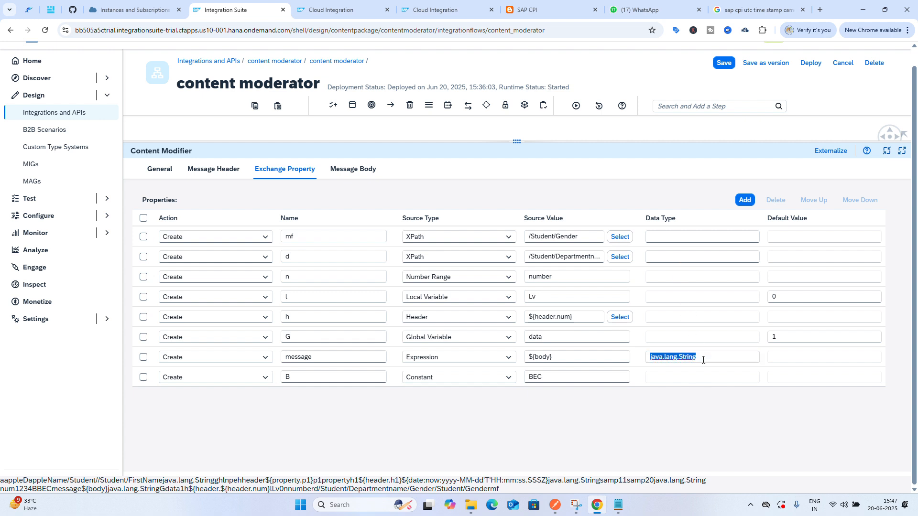
pyautogui.click(697, 257)
pyautogui.hotkey('ctrl', 'v')
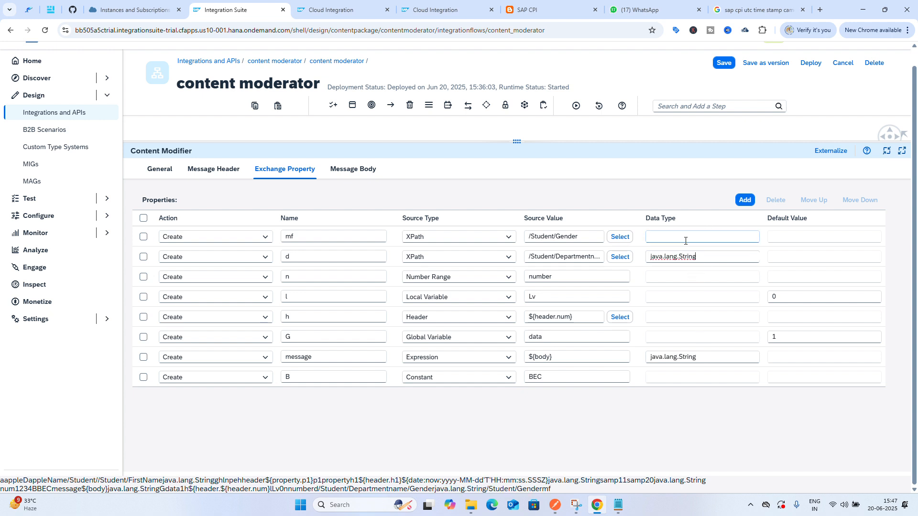
pyautogui.click(684, 235)
pyautogui.hotkey('ctrl', 'v')
pyautogui.click(219, 172)
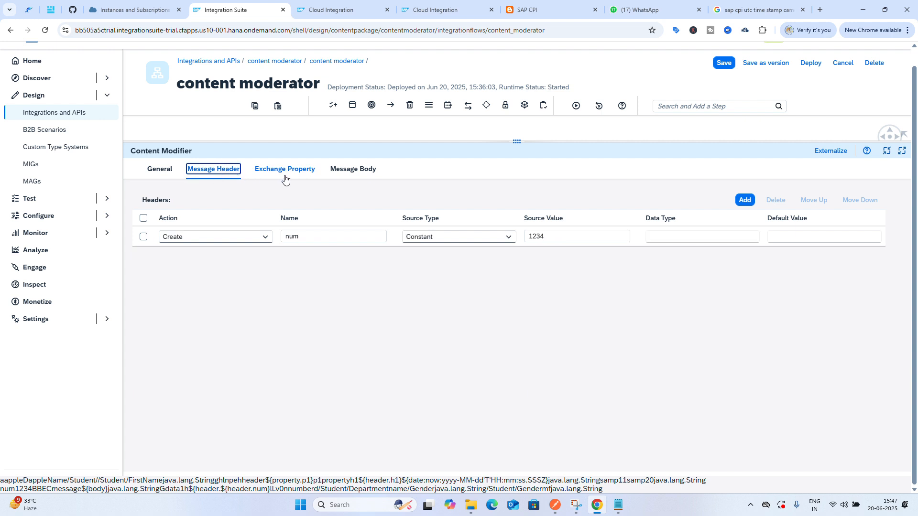
# Switch the content modifier's message body type to Expression
pyautogui.click(285, 176)
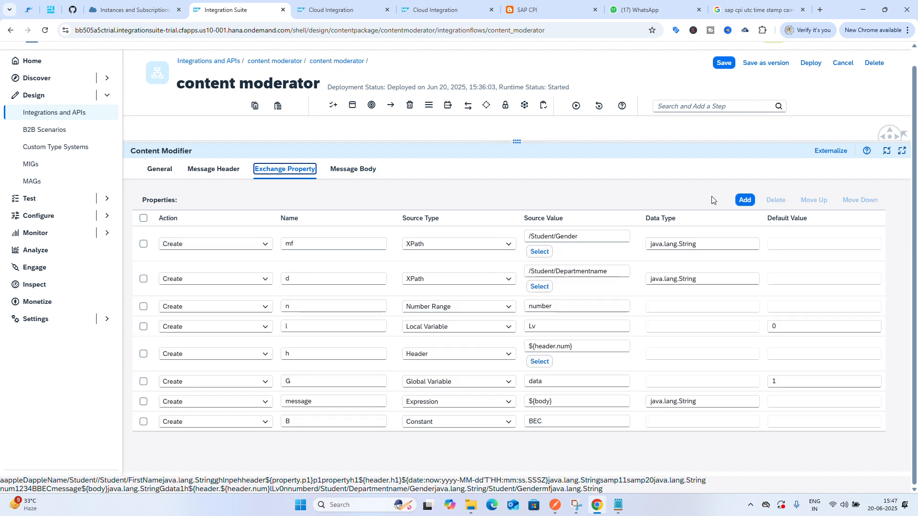
pyautogui.click(361, 173)
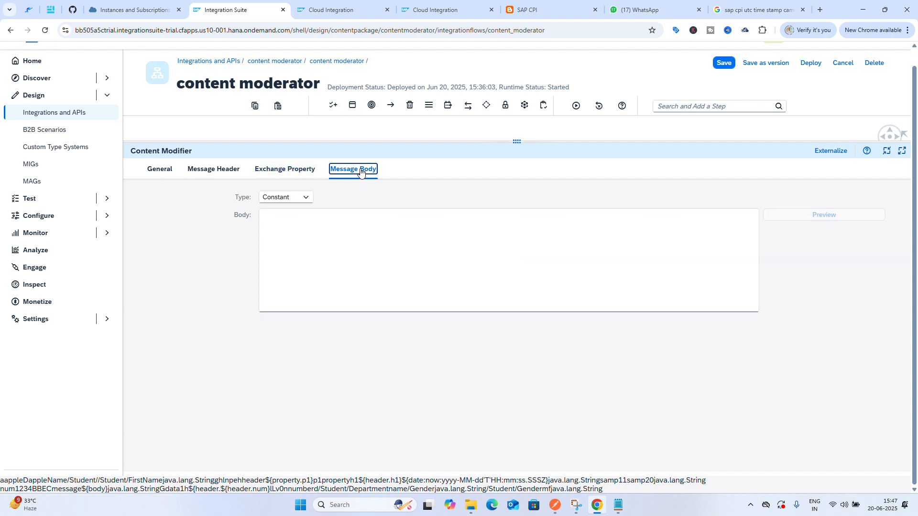
pyautogui.click(304, 199)
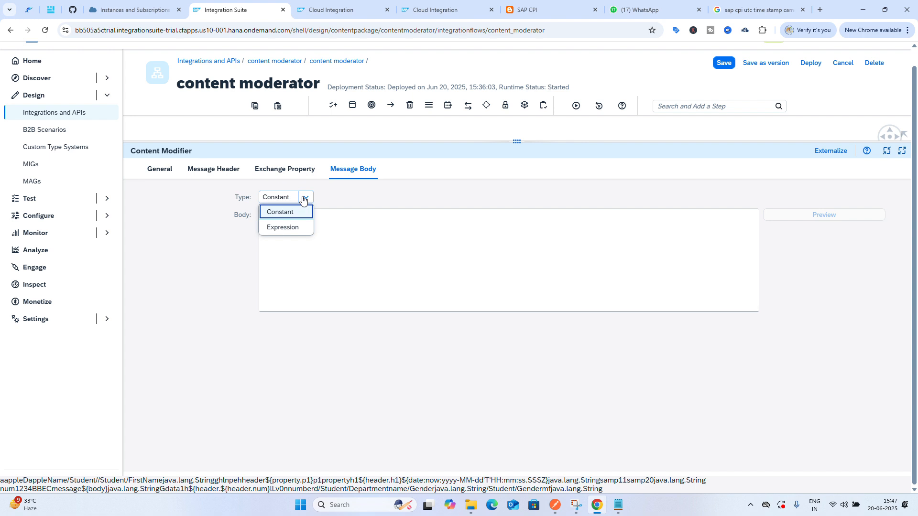
pyautogui.click(294, 227)
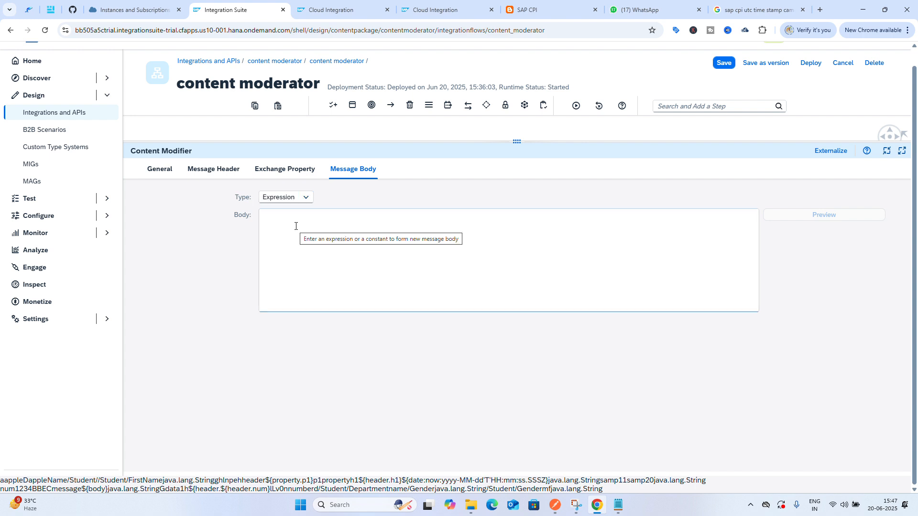
pyautogui.click(296, 226)
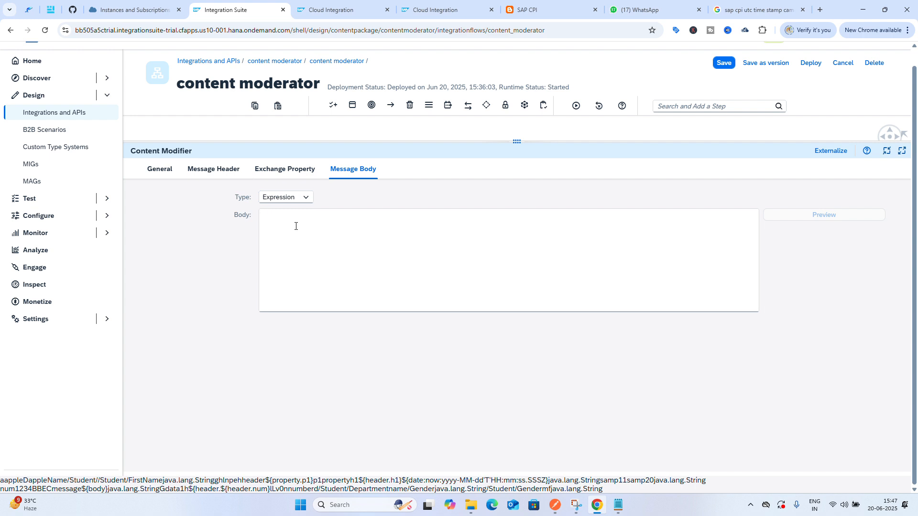
# Enter ${property.d} as the first line of the message body
pyautogui.click(293, 171)
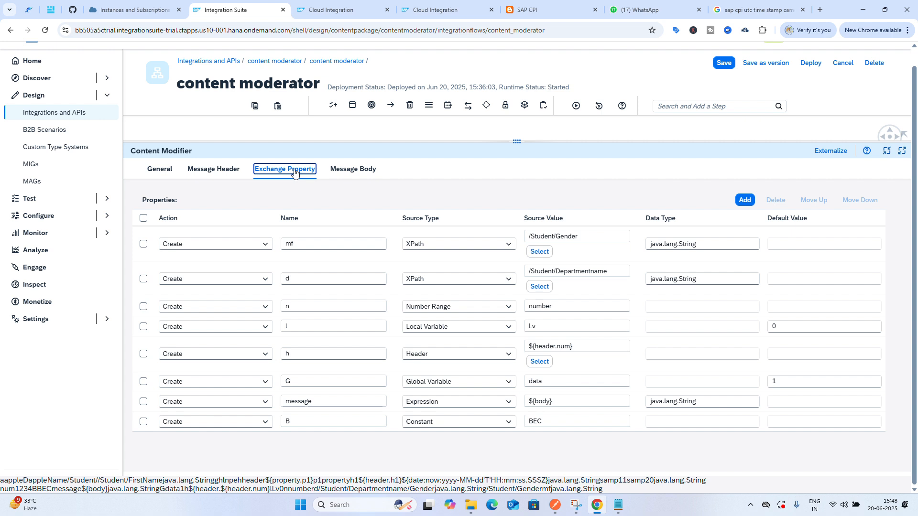
pyautogui.click(353, 173)
pyautogui.click(318, 227)
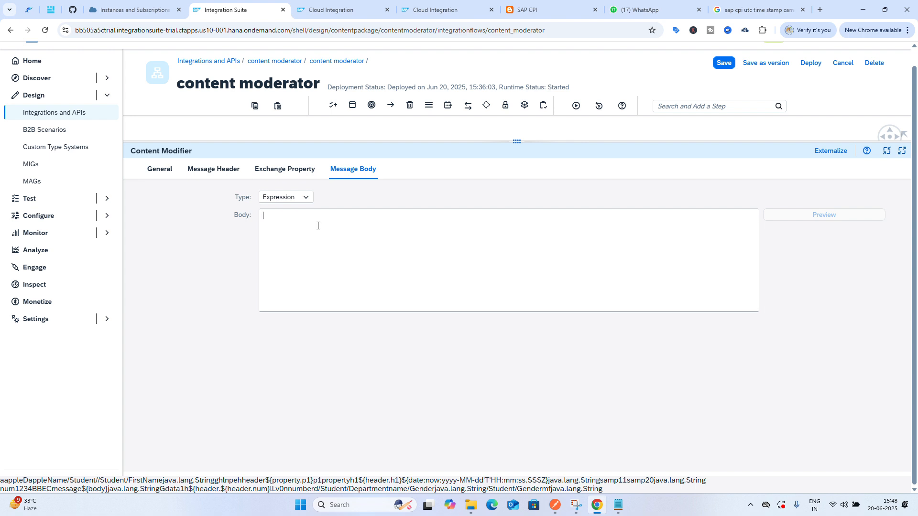
pyautogui.write('${property')
pyautogui.write('d')
pyautogui.click(280, 171)
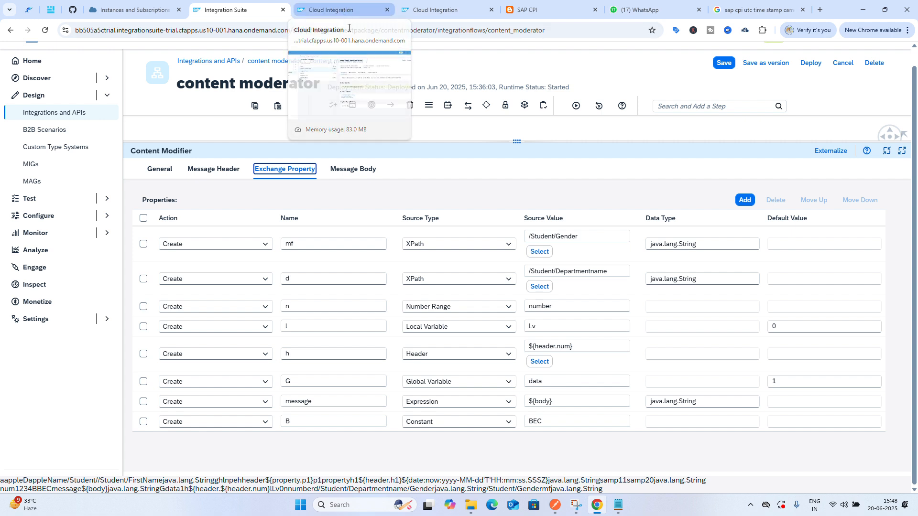
pyautogui.click(344, 170)
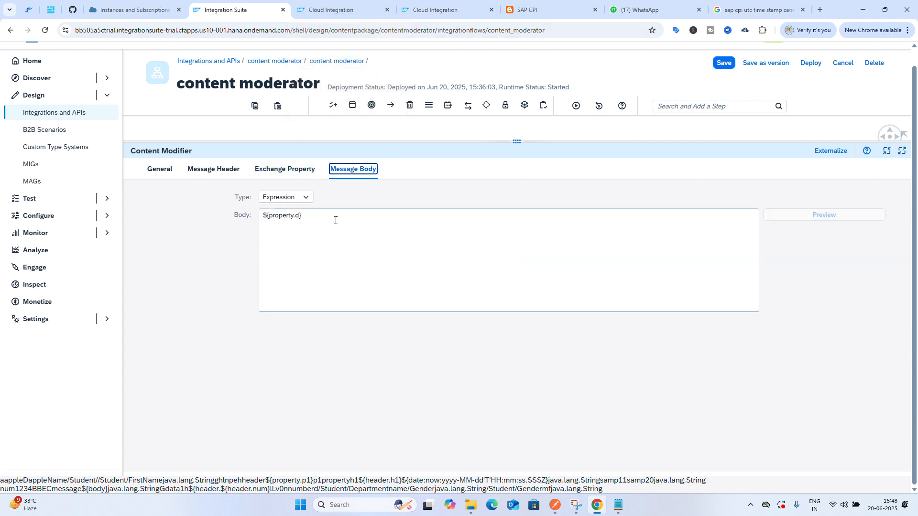
# Copy the first body line onto a new second line and change it to ${property.mf}
pyautogui.click(325, 222)
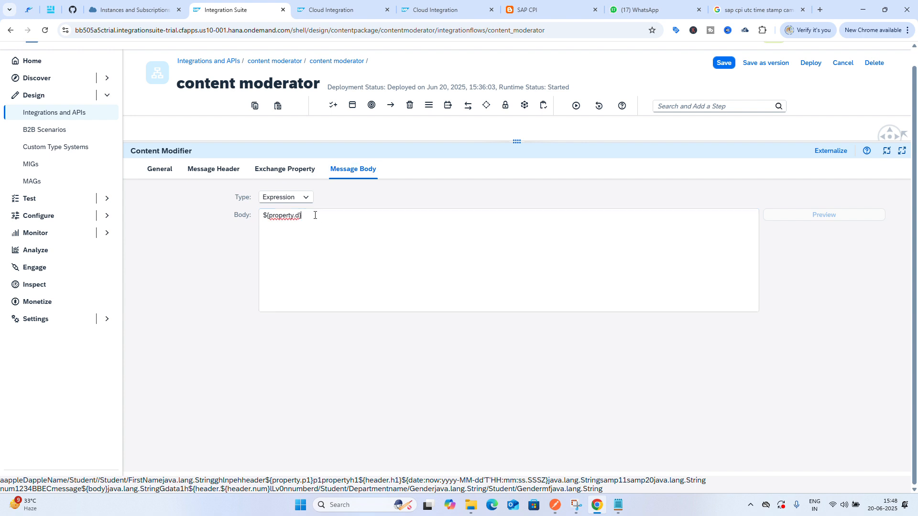
pyautogui.moveTo(313, 215); pyautogui.dragTo(254, 216)
pyautogui.hotkey('ctrl', 'c')
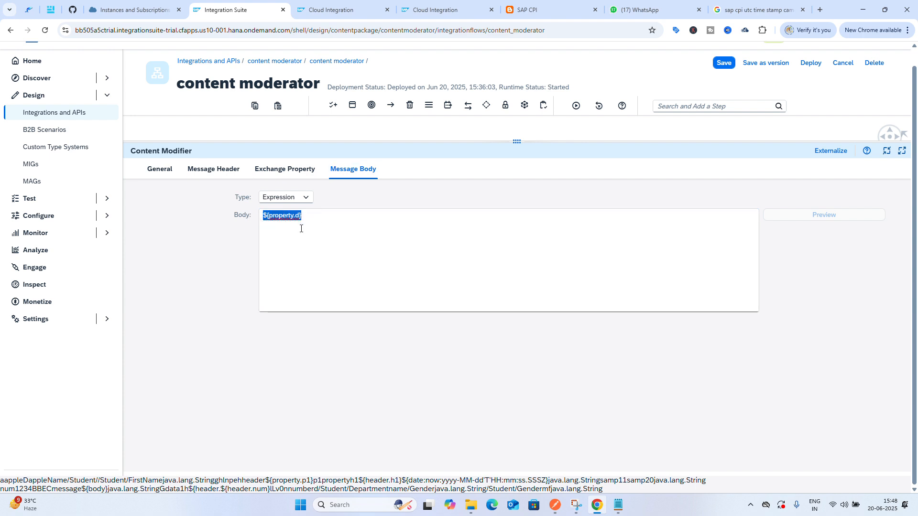
pyautogui.click(305, 219)
pyautogui.press('Return')
pyautogui.hotkey('ctrl', 'v')
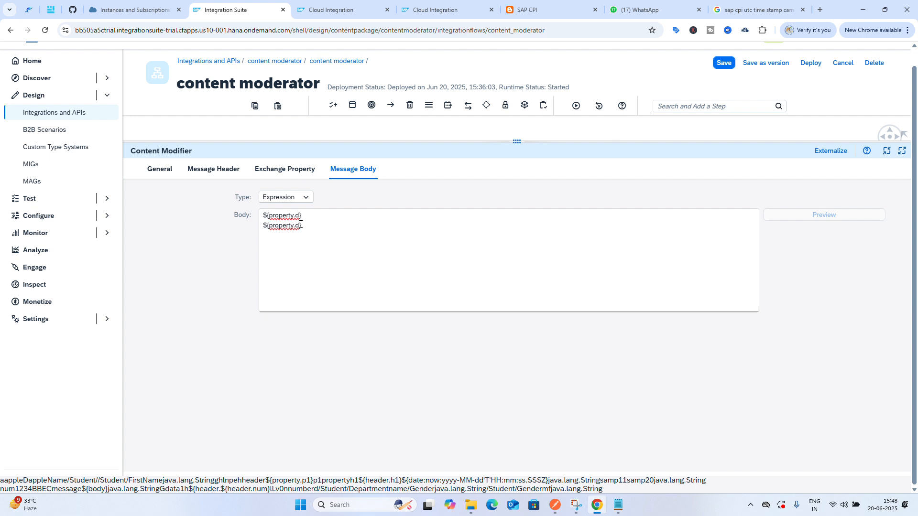
pyautogui.press('BackSpace')
pyautogui.write('mf')
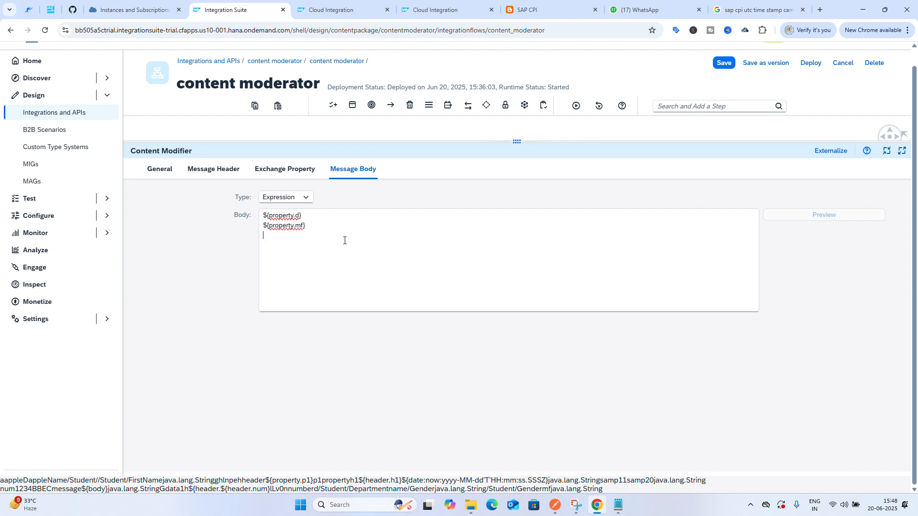
# Add a third body line by copying the second and changing it to ${property.h}
pyautogui.click(293, 172)
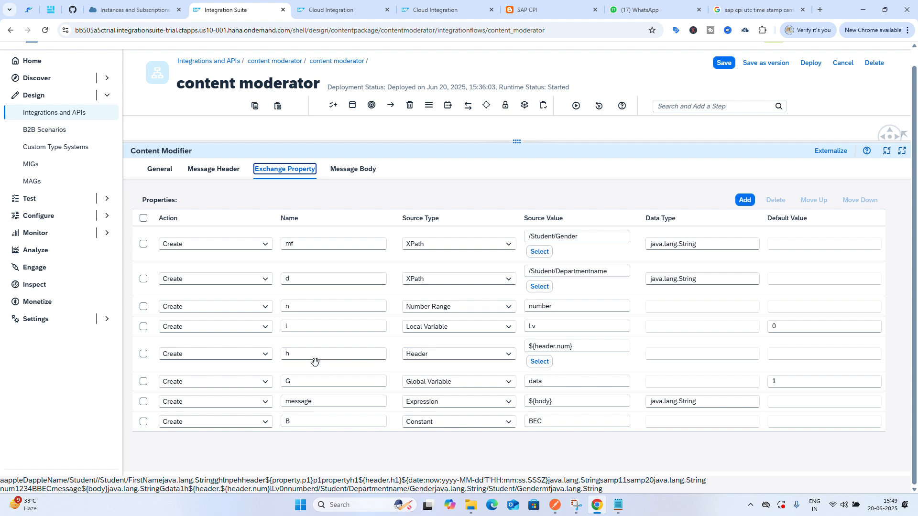
pyautogui.click(352, 171)
pyautogui.moveTo(310, 231); pyautogui.dragTo(259, 232)
pyautogui.hotkey('ctrl', 'c')
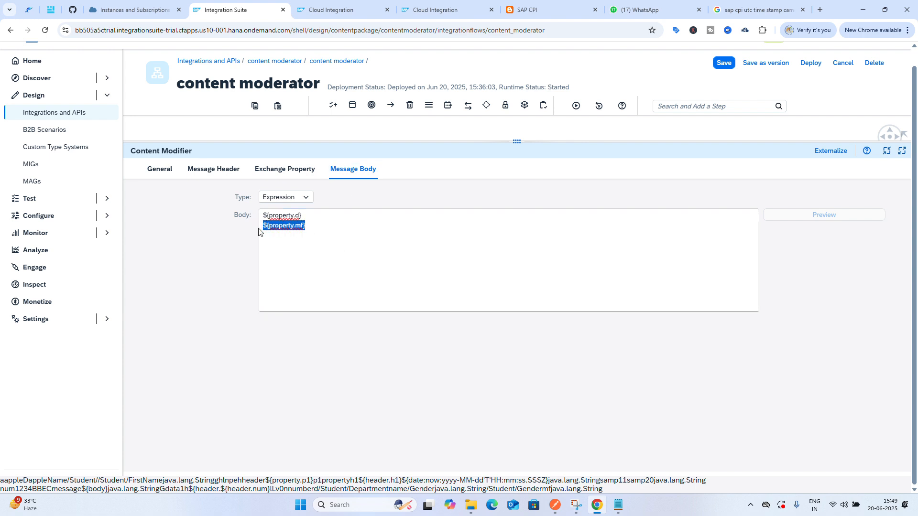
pyautogui.click(314, 226)
pyautogui.hotkey('ctrl', 'v')
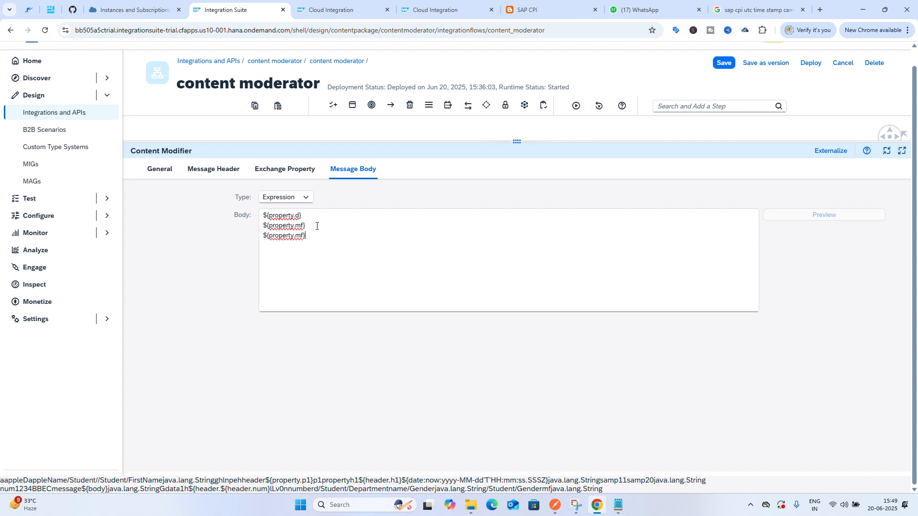
pyautogui.press('BackSpace')
pyautogui.press('BackSpace')
pyautogui.write('h')
# Save the content moderator integration flow and deploy it on the Cloud Integration runtime profile
pyautogui.click(284, 168)
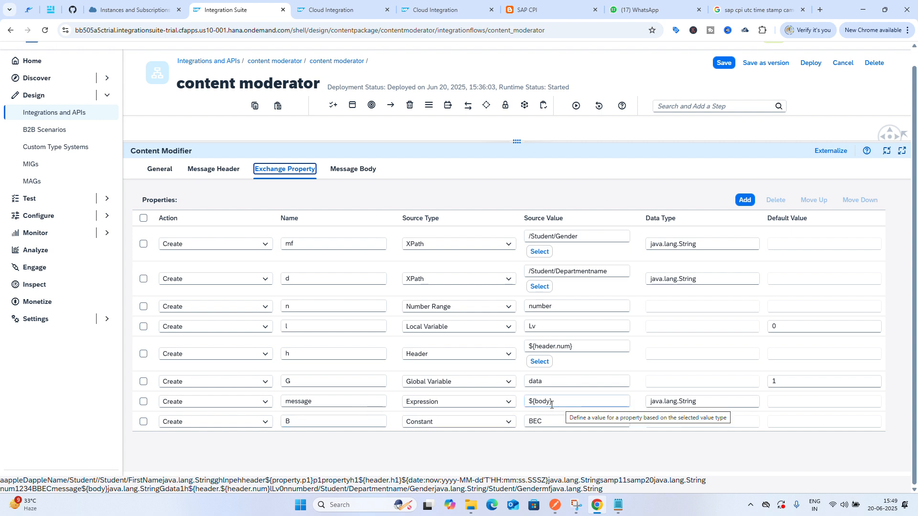
pyautogui.moveTo(312, 403); pyautogui.dragTo(283, 404)
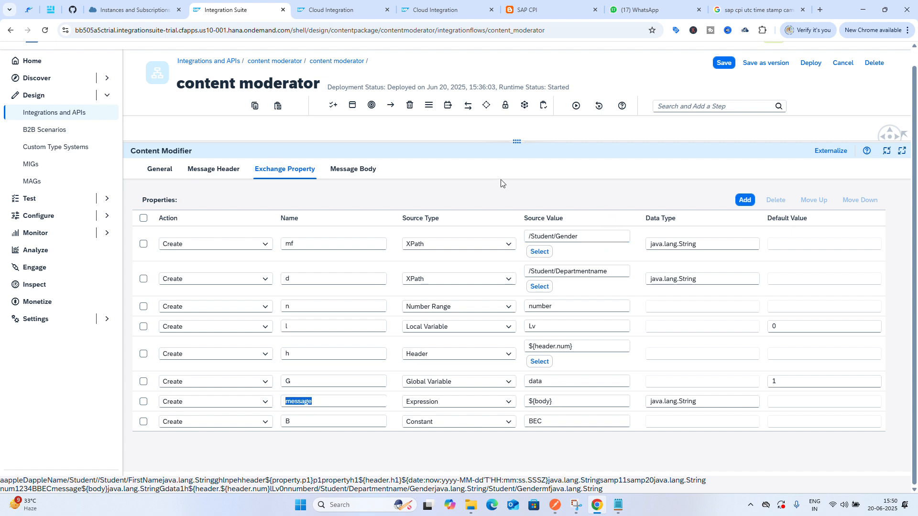
pyautogui.click(361, 177)
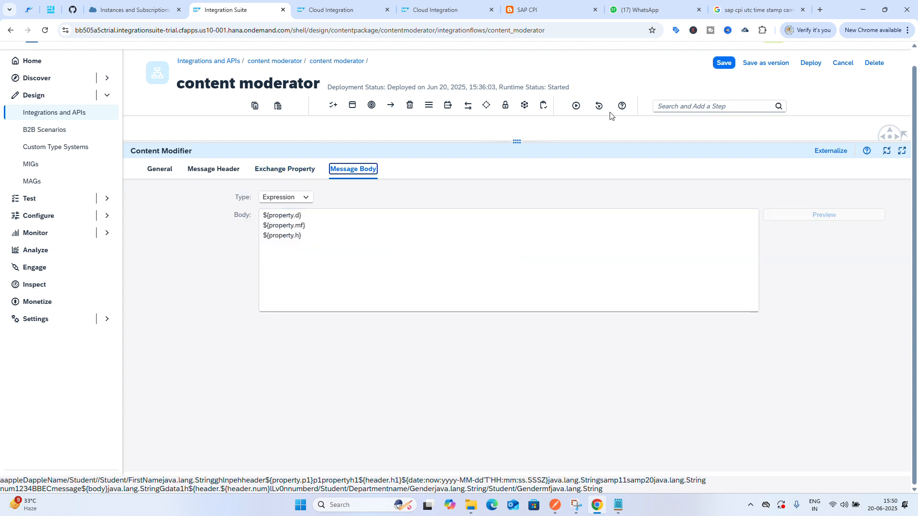
pyautogui.click(720, 65)
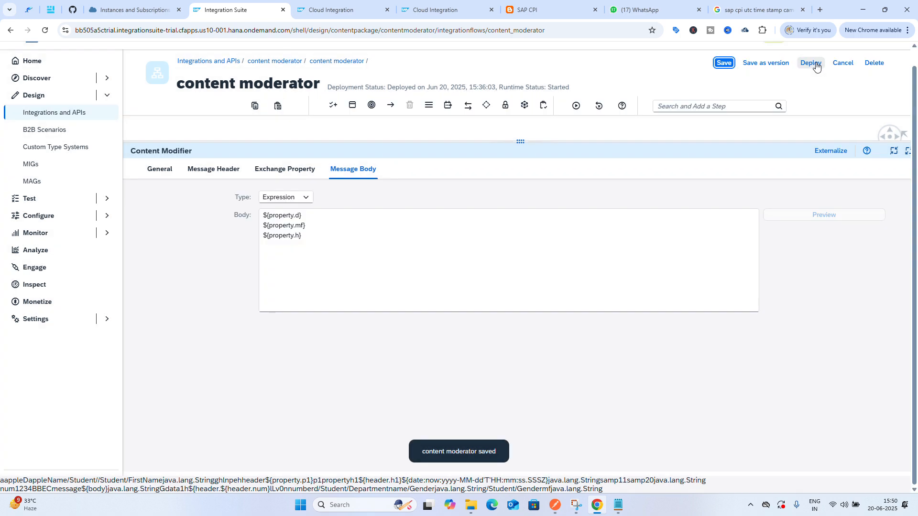
pyautogui.click(816, 63)
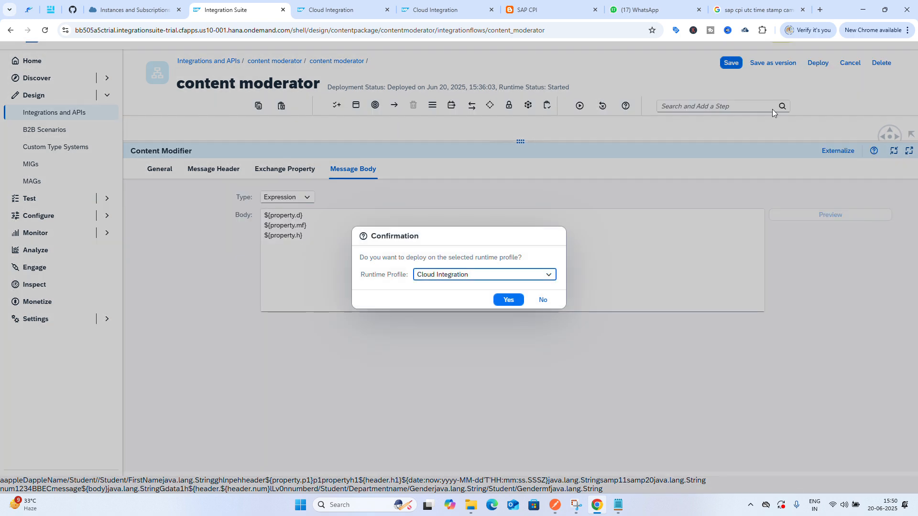
pyautogui.click(509, 301)
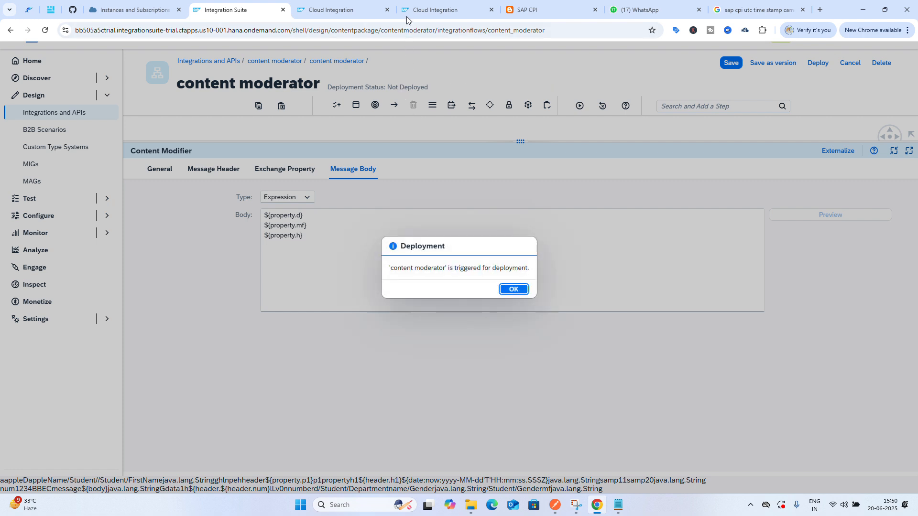
pyautogui.click(509, 289)
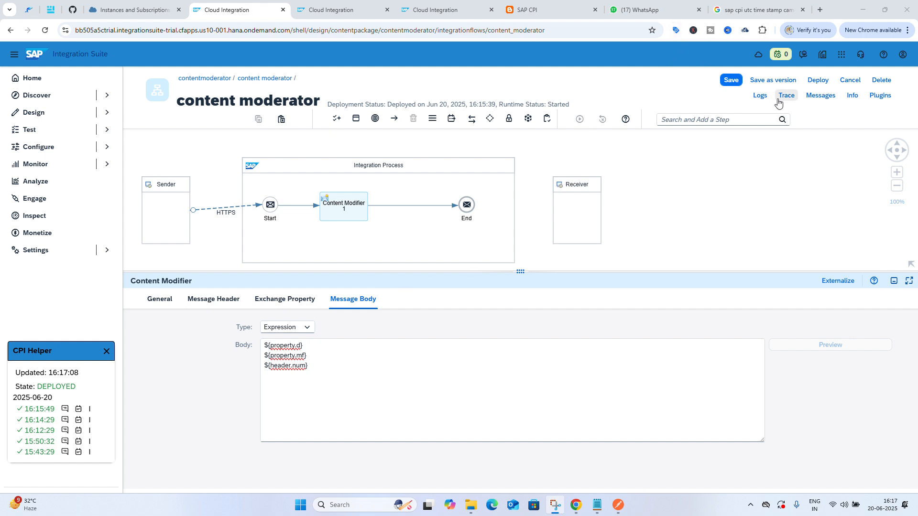
# Save the flow again after the message body change and redeploy it
pyautogui.click(730, 82)
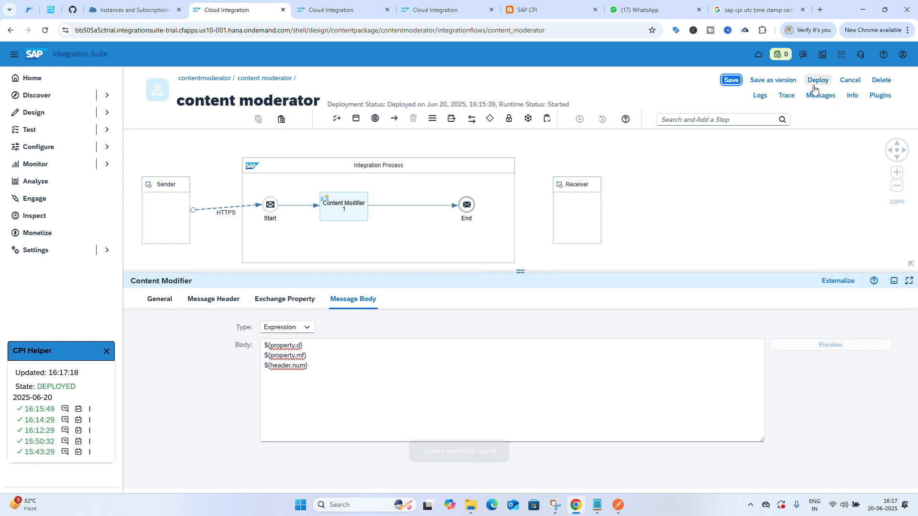
pyautogui.click(814, 85)
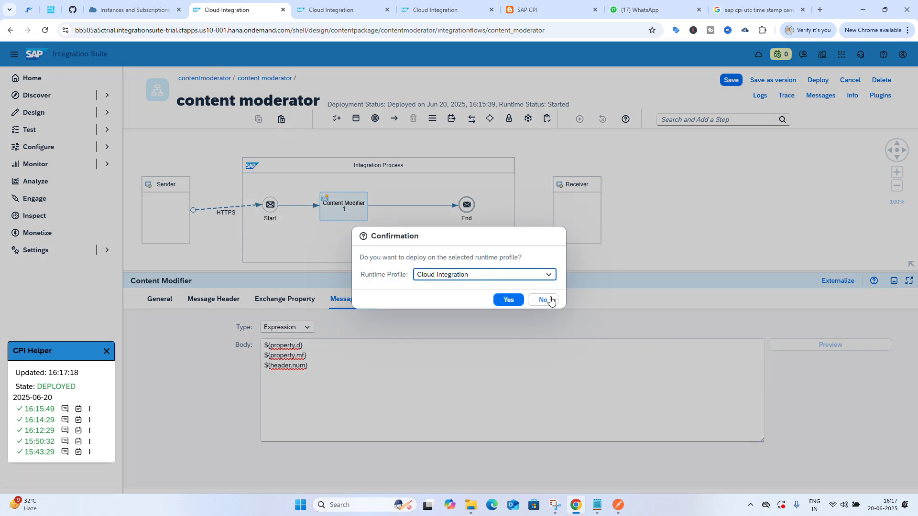
pyautogui.click(515, 301)
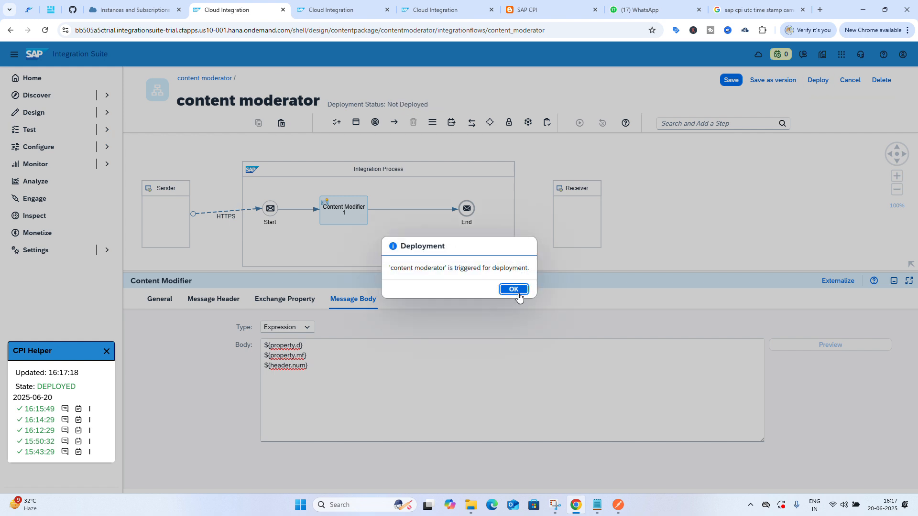
pyautogui.click(519, 291)
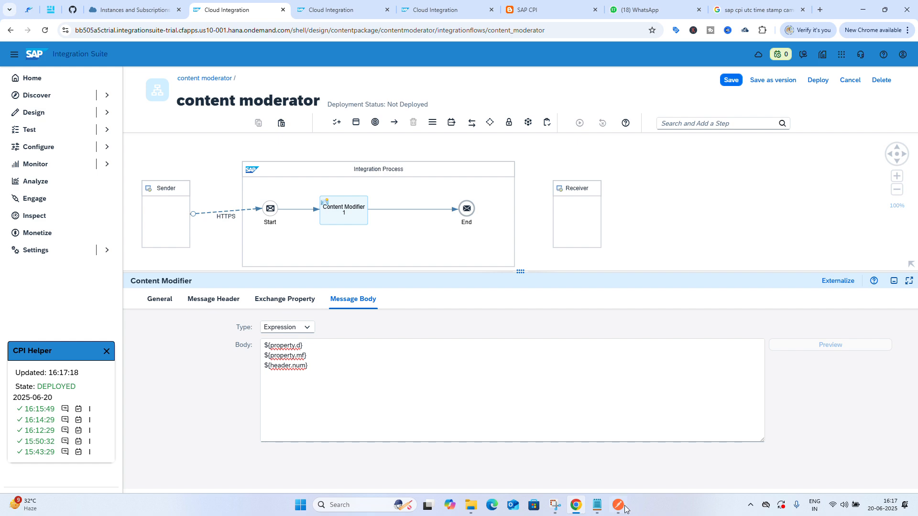
# Switch to Postman and send the Student XML request to the contentmoderator endpoint
pyautogui.click(619, 507)
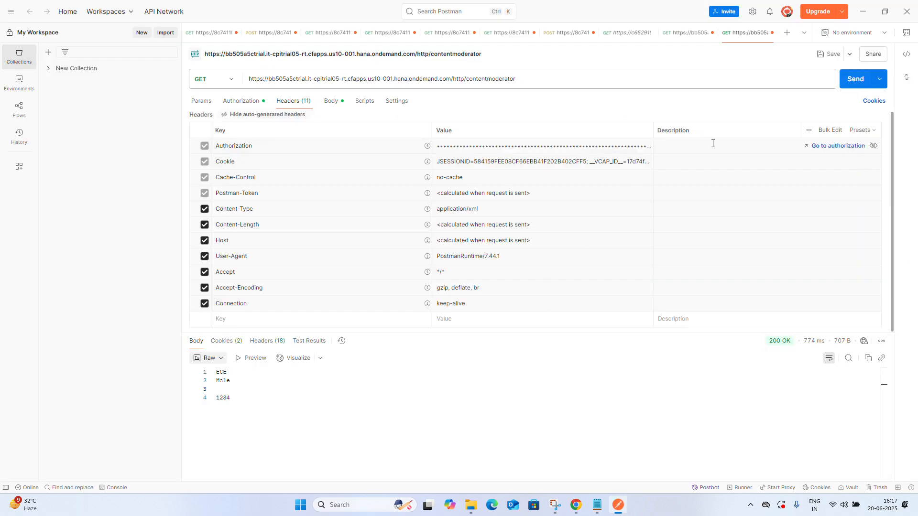
pyautogui.click(332, 102)
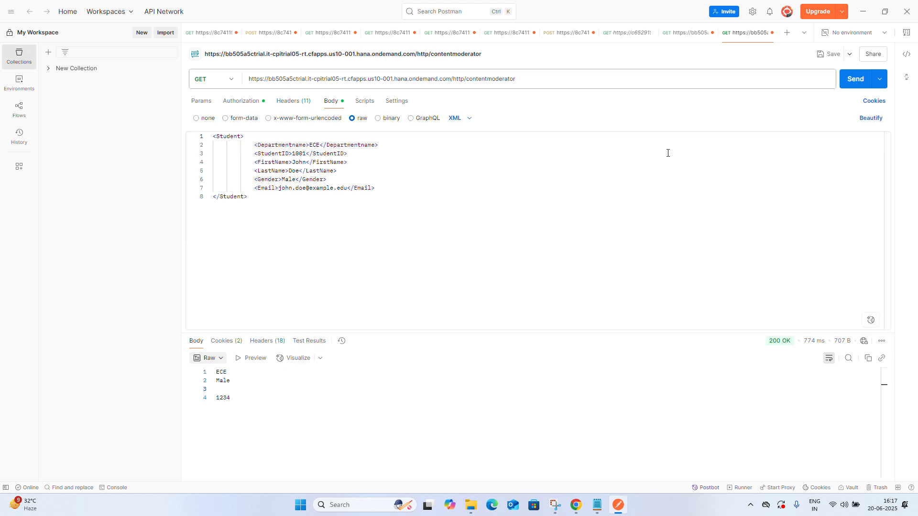
pyautogui.click(846, 82)
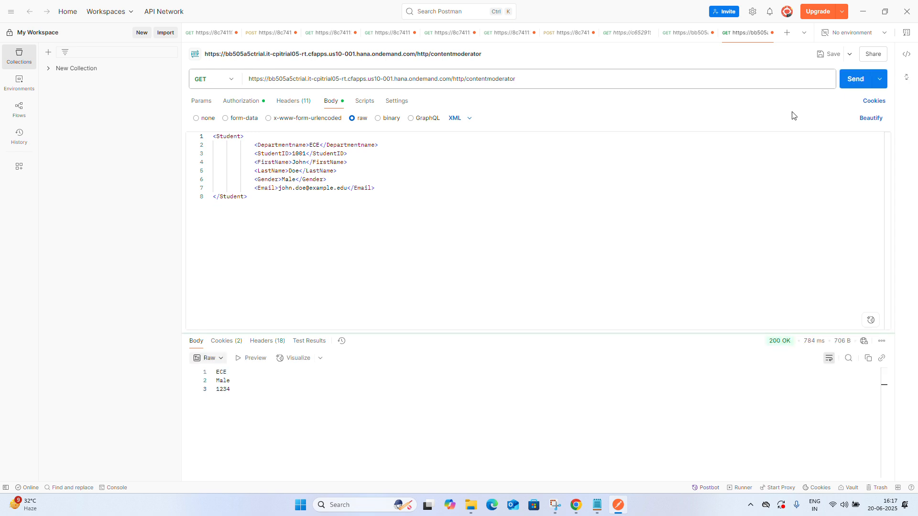
pyautogui.moveTo(762, 345)
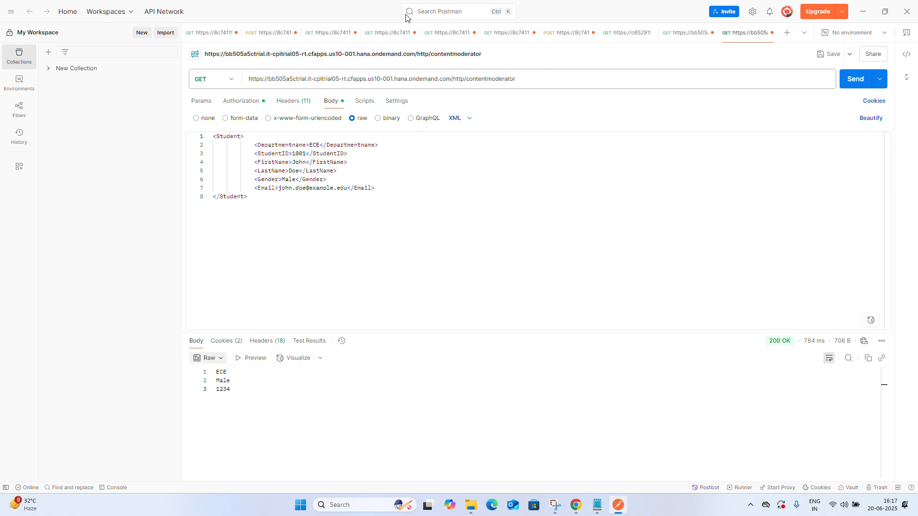
# Return to the integration flow and review the content modifier's exchange properties list
pyautogui.press('super+shift+s')
pyautogui.click(577, 505)
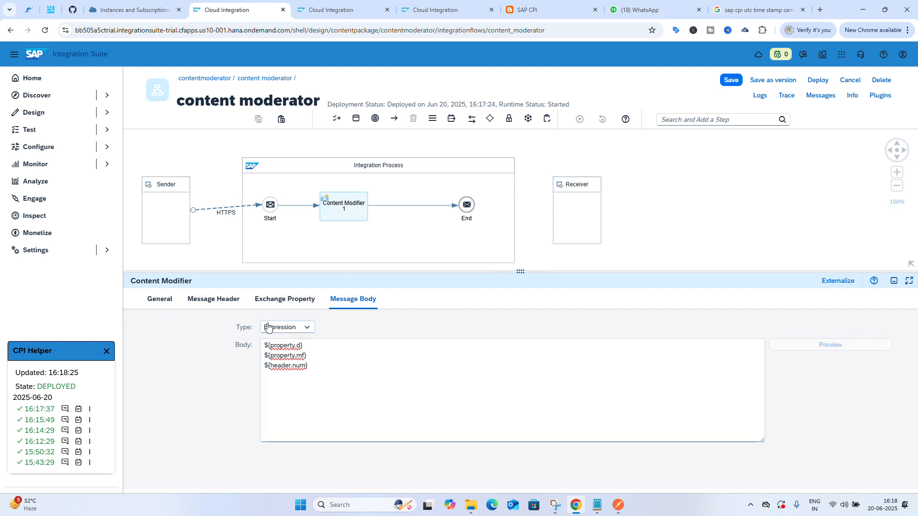
pyautogui.click(285, 307)
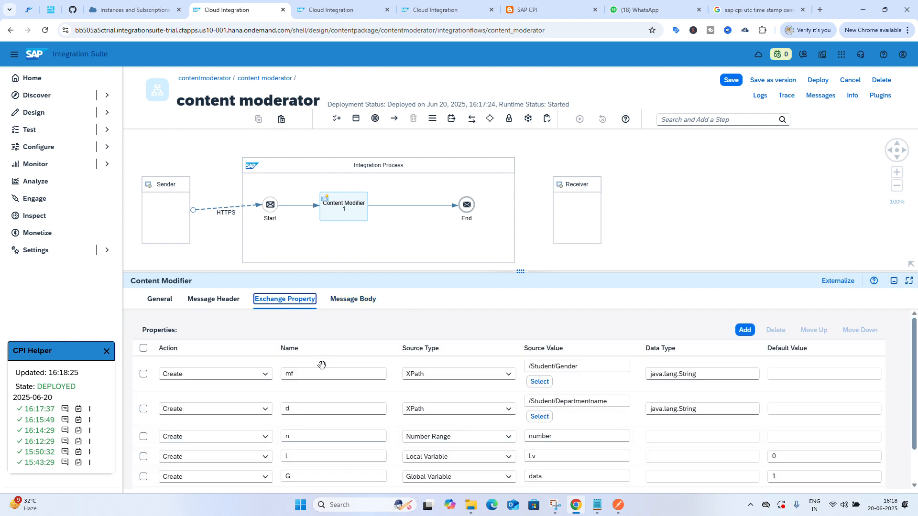
pyautogui.scroll(-1, 328, 379)
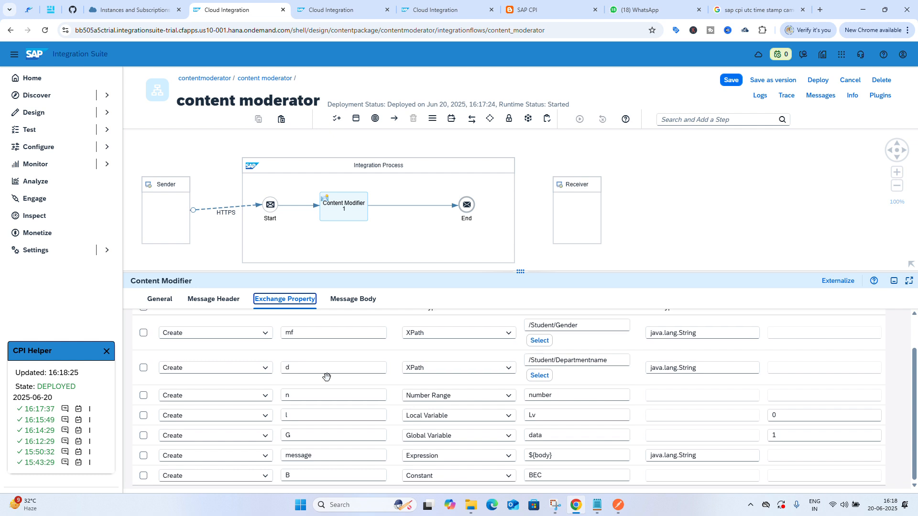
# Append a ${property.n} line to the content modifier's message body expression
pyautogui.scroll(-1, 327, 378)
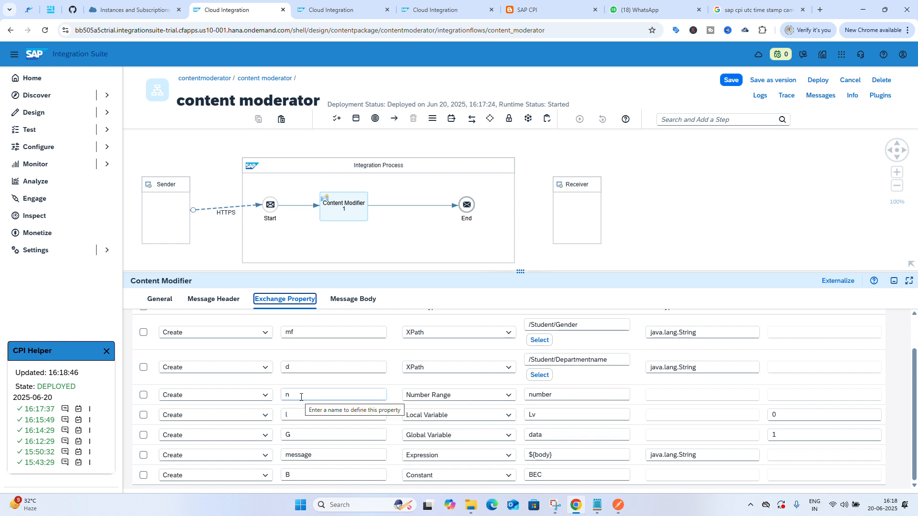
pyautogui.click(353, 299)
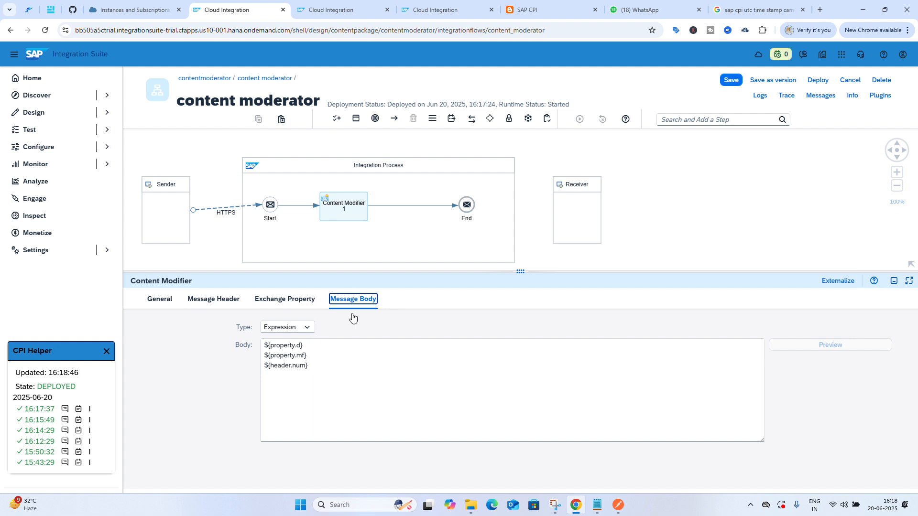
pyautogui.click(325, 376)
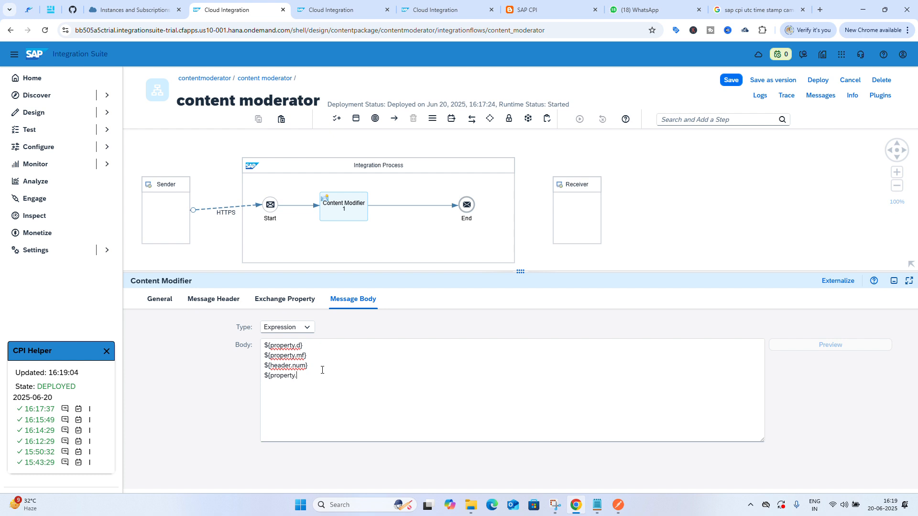
pyautogui.write('m')
pyautogui.click(279, 297)
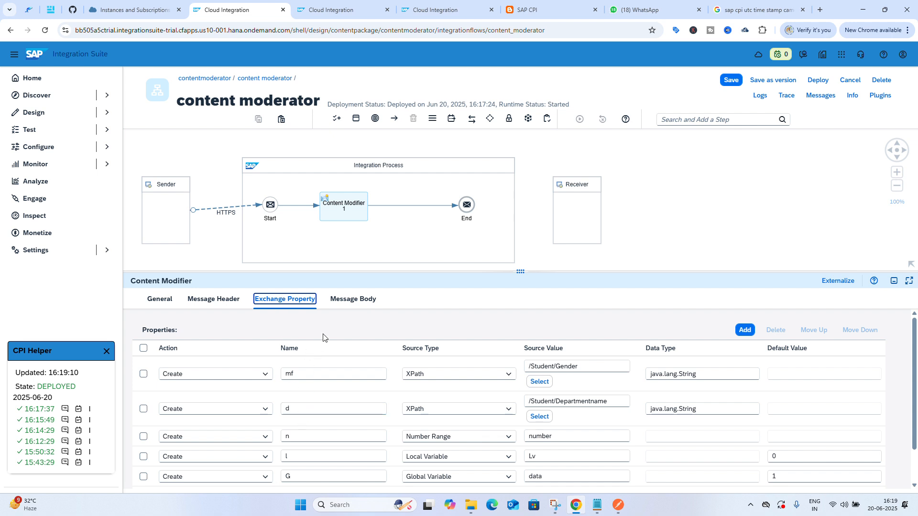
pyautogui.click(358, 299)
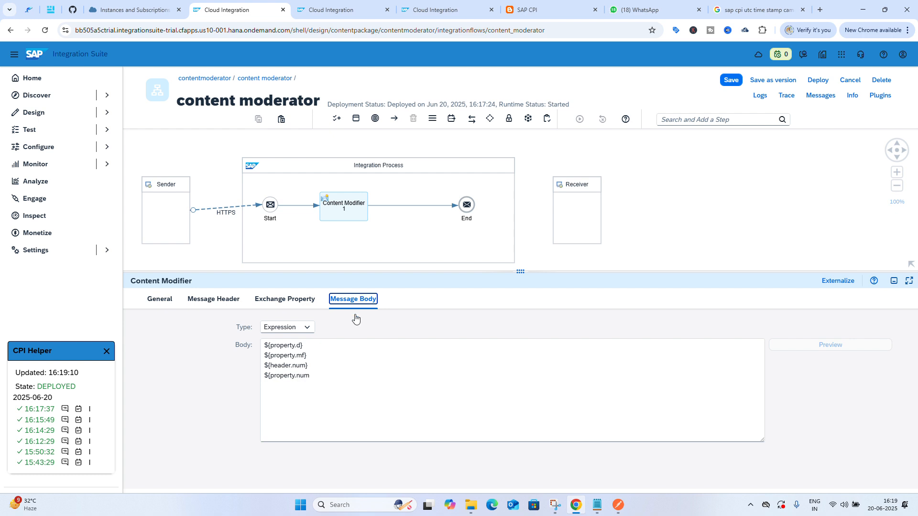
pyautogui.click(314, 379)
pyautogui.press('BackSpace')
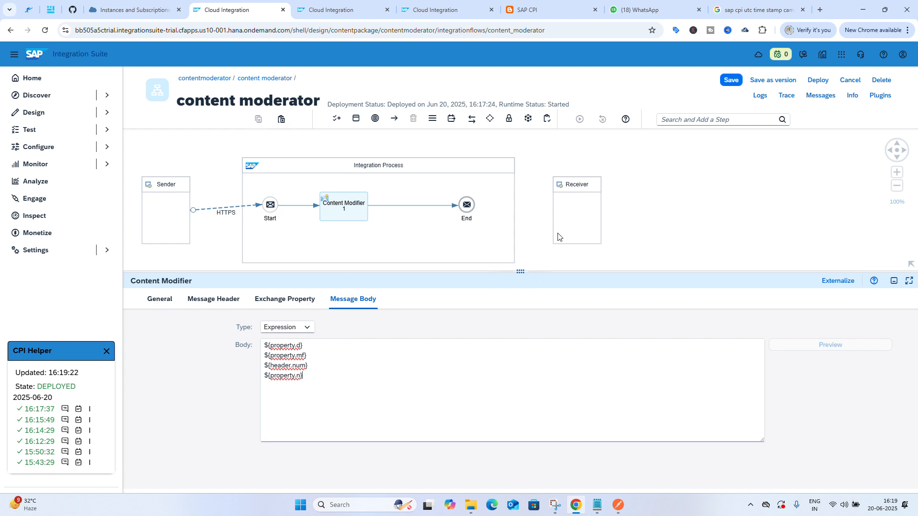
# Save the integration flow and deploy it on the Cloud Integration runtime profile
pyautogui.click(735, 82)
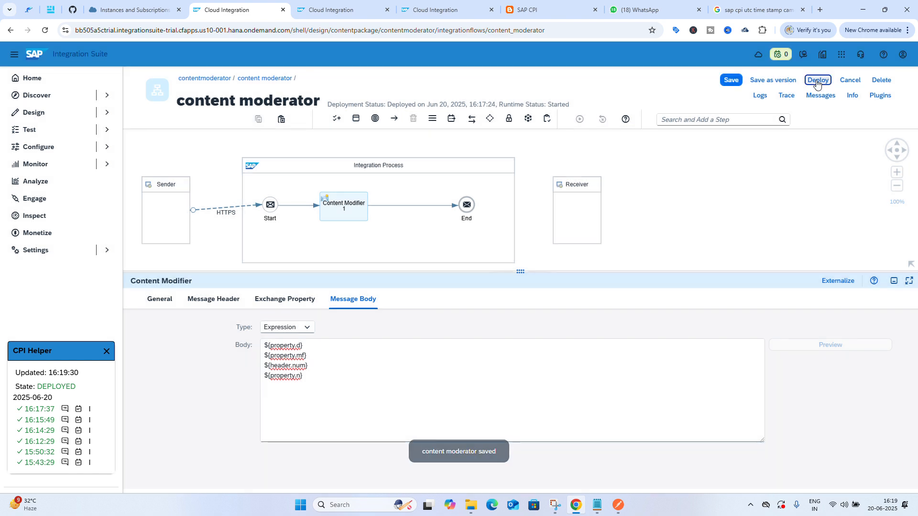
pyautogui.click(817, 81)
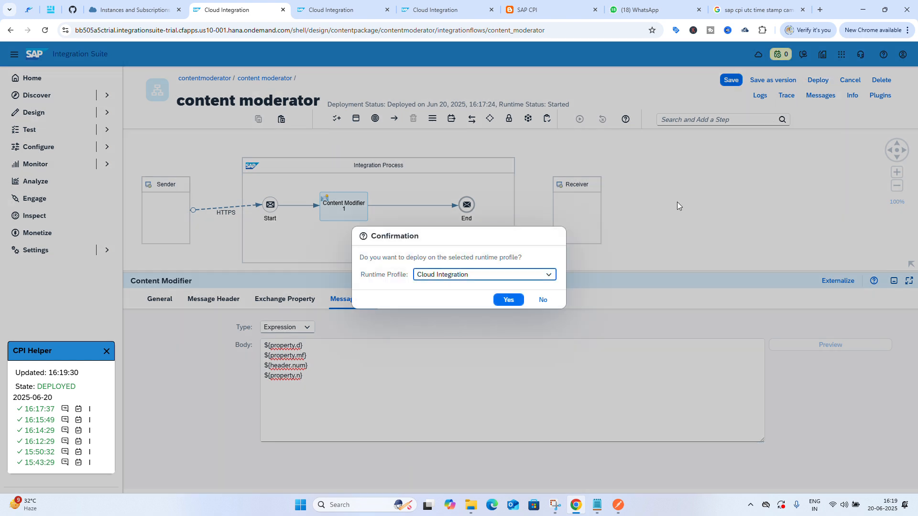
pyautogui.click(509, 301)
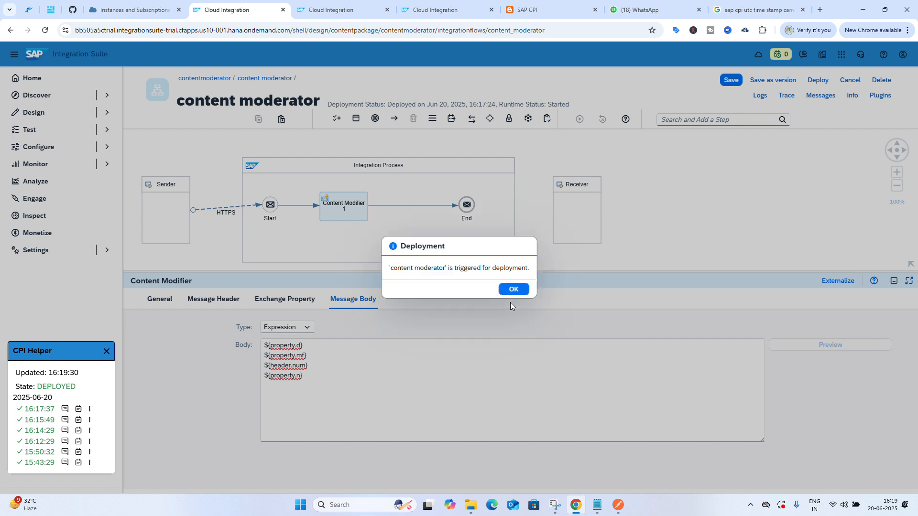
pyautogui.click(519, 290)
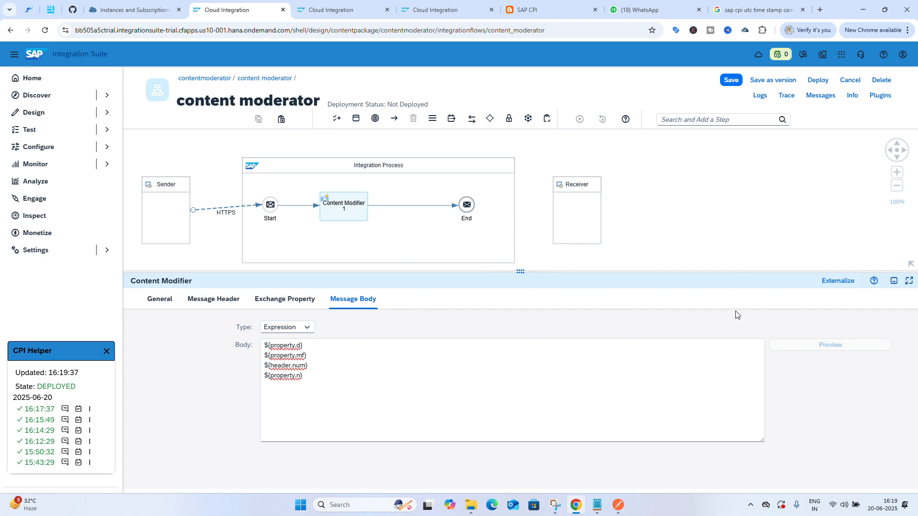
# Switch to Postman and resend the Student XML request to the contentmoderator endpoint
pyautogui.click(619, 506)
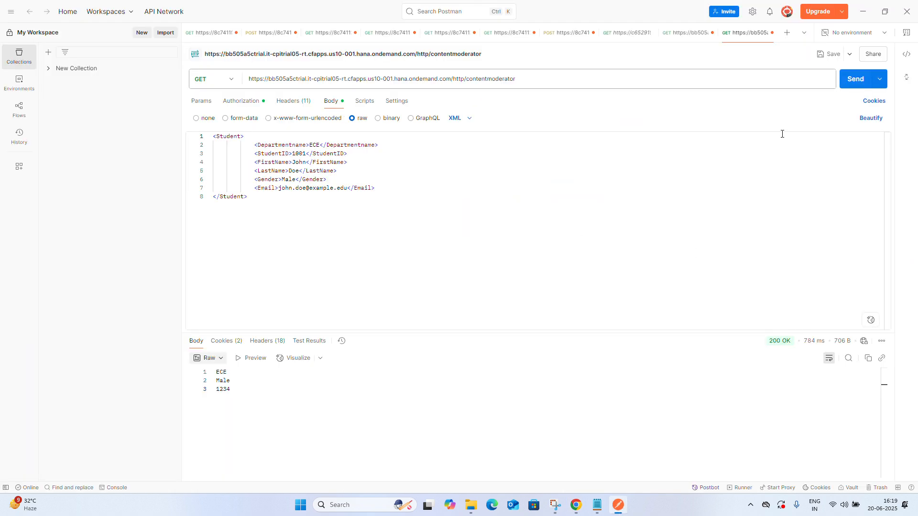
pyautogui.click(856, 80)
pyautogui.click(866, 12)
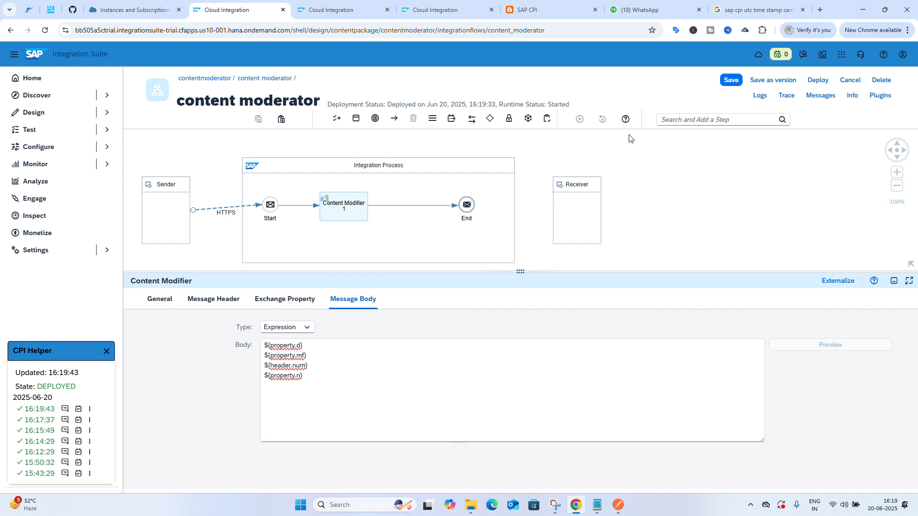
# Open the Manage Number Ranges monitor page and reload the number range list
pyautogui.click(366, 8)
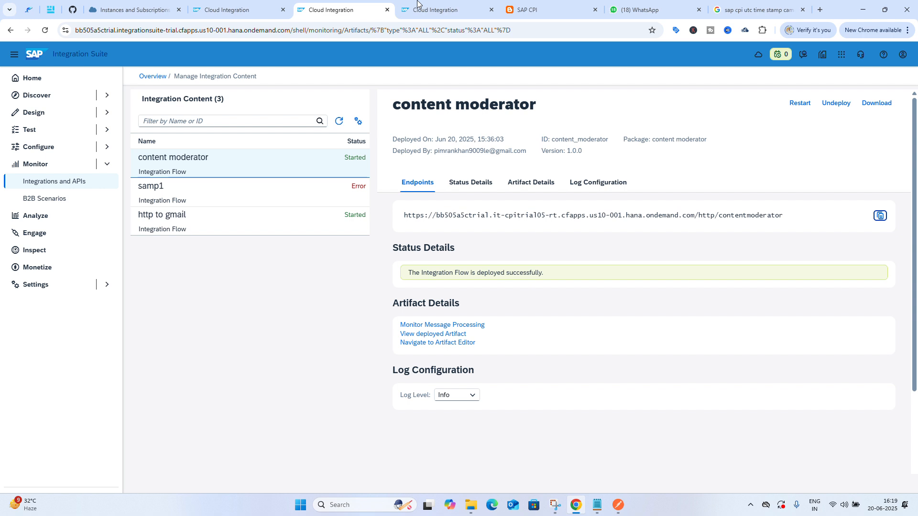
pyautogui.press('super+shift+s')
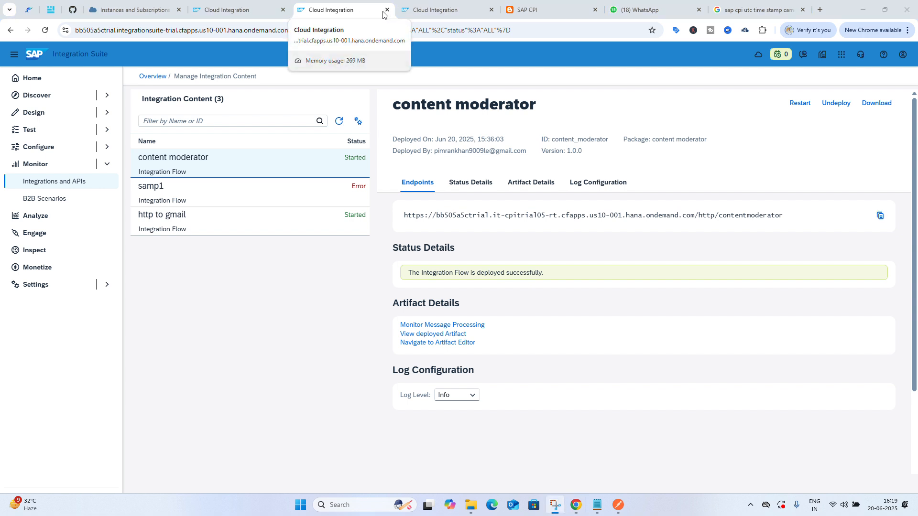
pyautogui.click(366, 15)
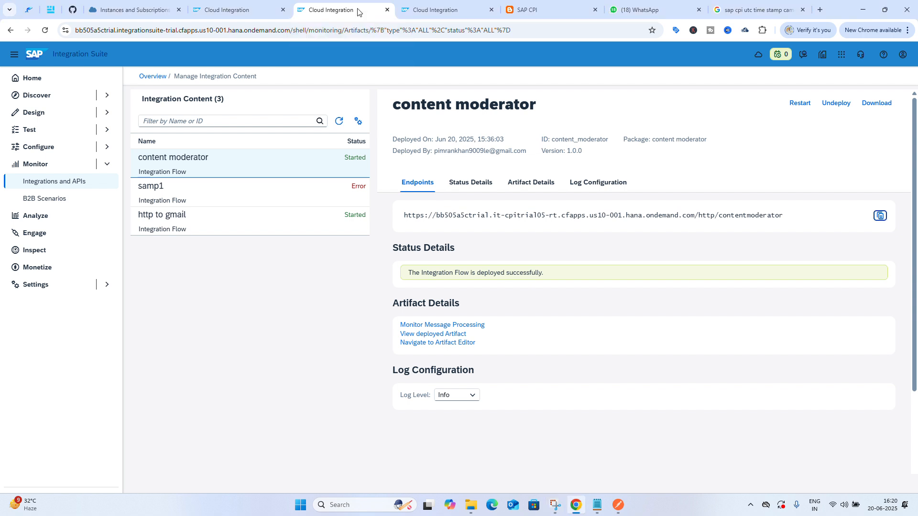
pyautogui.hotkey('ctrl', 'Tab')
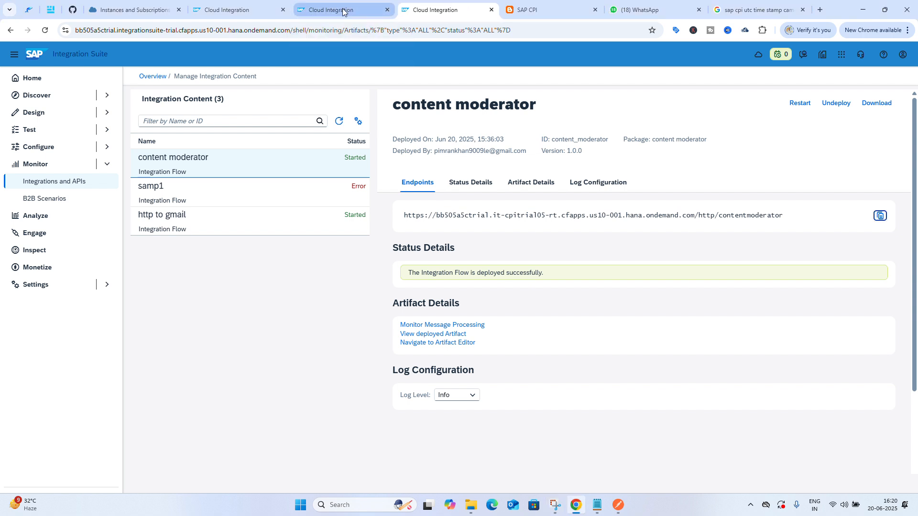
pyautogui.click(342, 11)
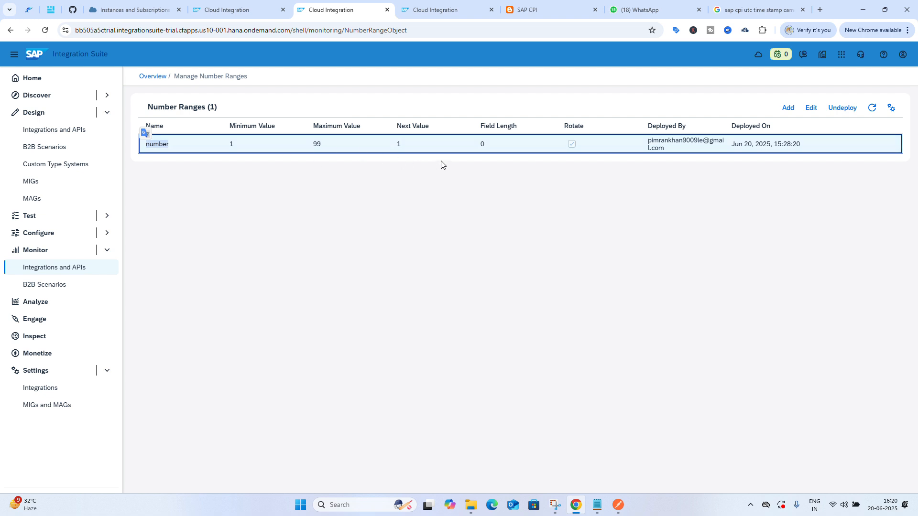
pyautogui.click(872, 109)
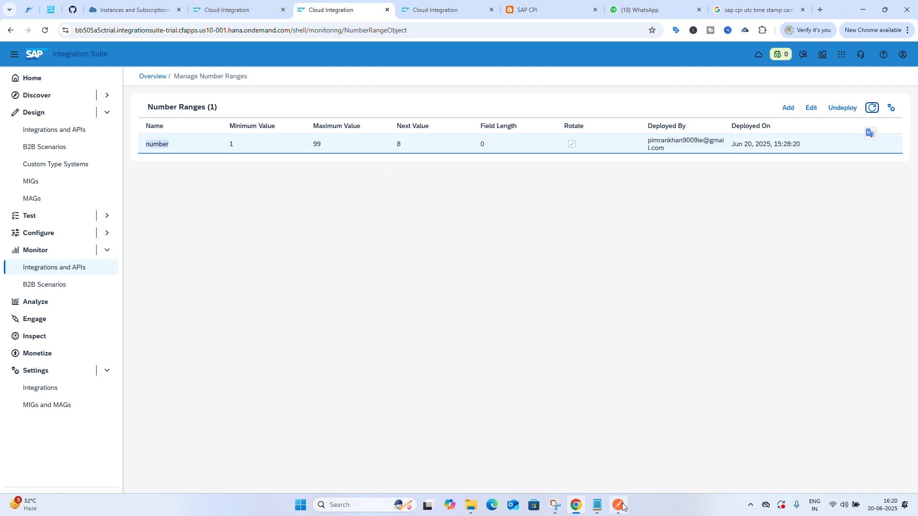
# Compare the Postman response with the local and global variable exchange properties in the content modifier
pyautogui.moveTo(623, 507)
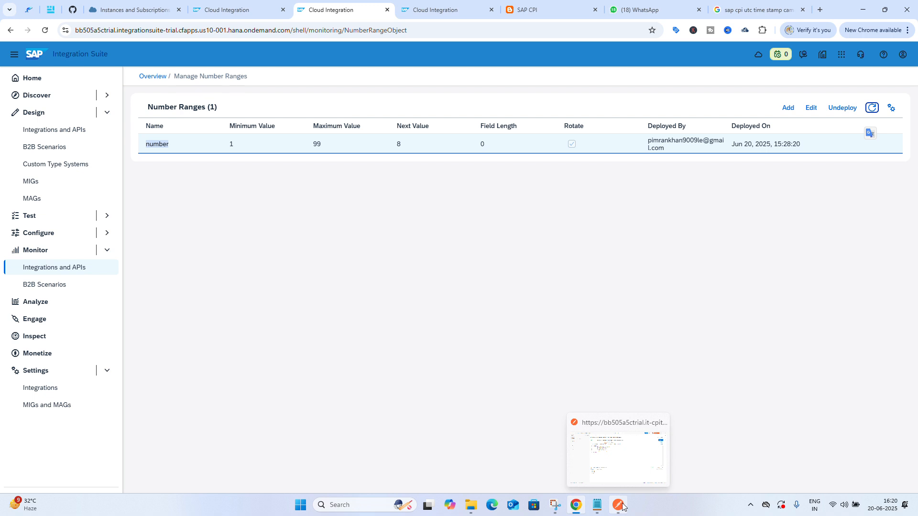
pyautogui.click(623, 507)
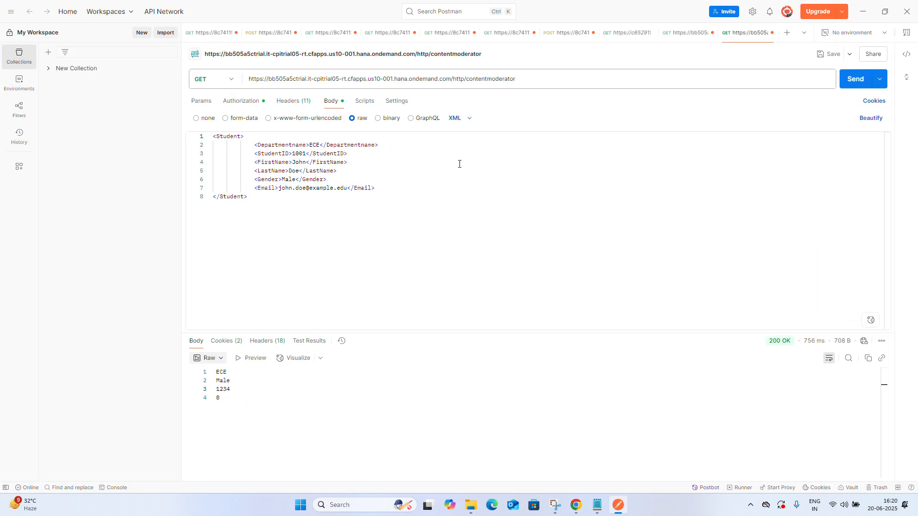
pyautogui.click(576, 506)
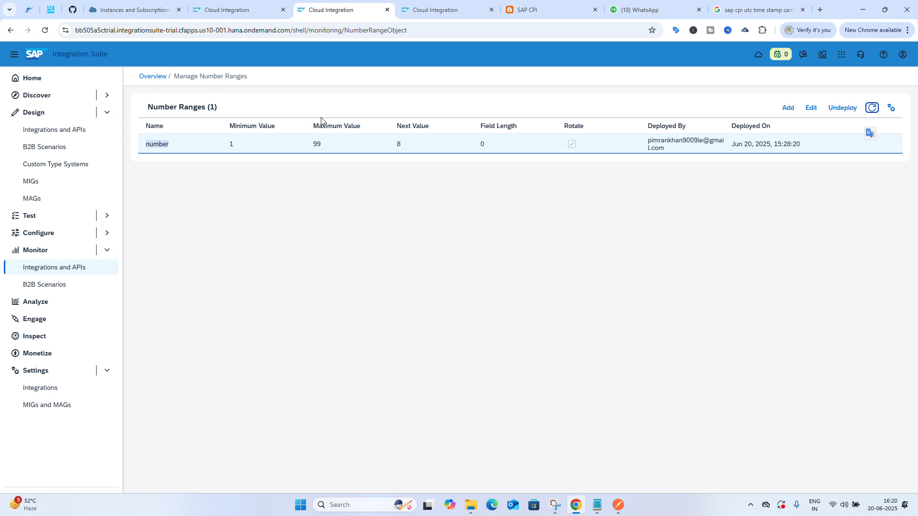
pyautogui.click(226, 4)
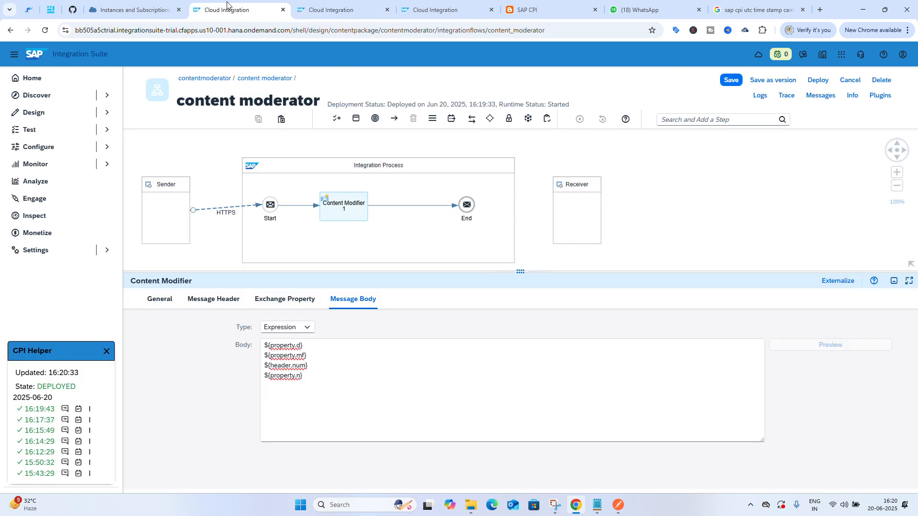
pyautogui.click(292, 297)
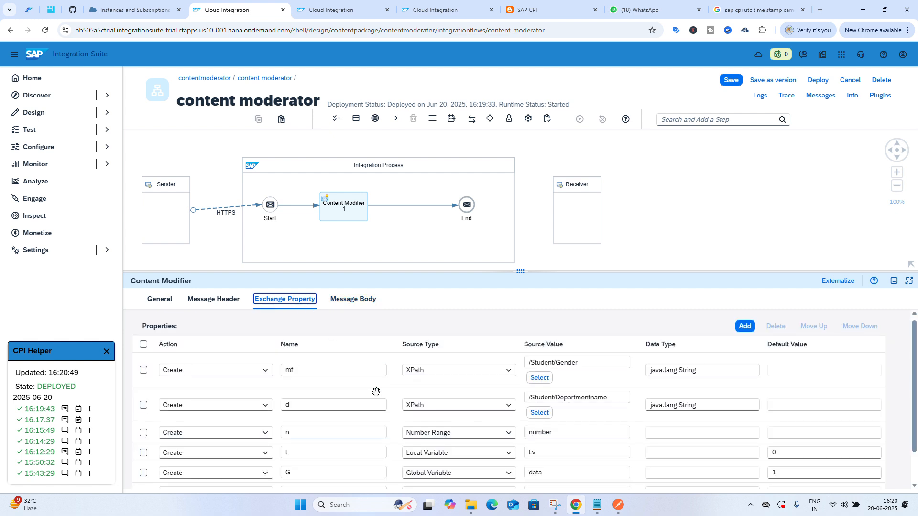
pyautogui.scroll(-1, 375, 378)
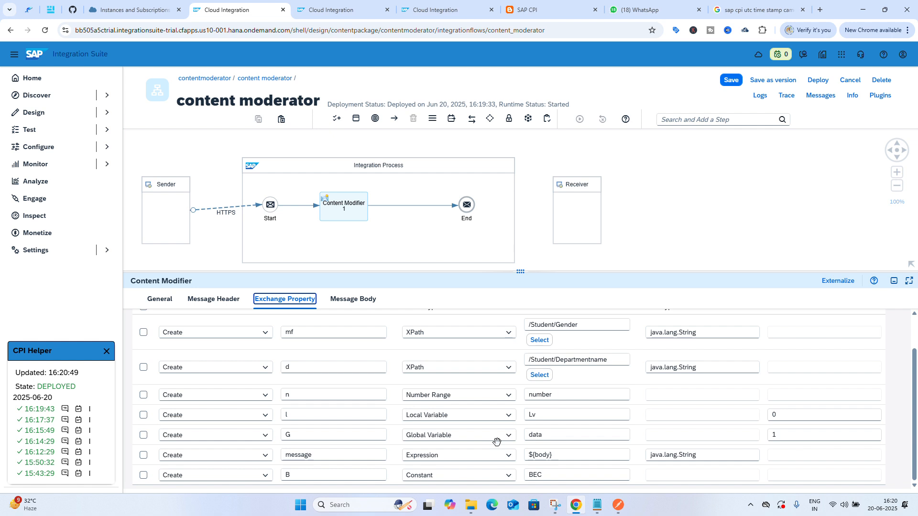
pyautogui.click(556, 410)
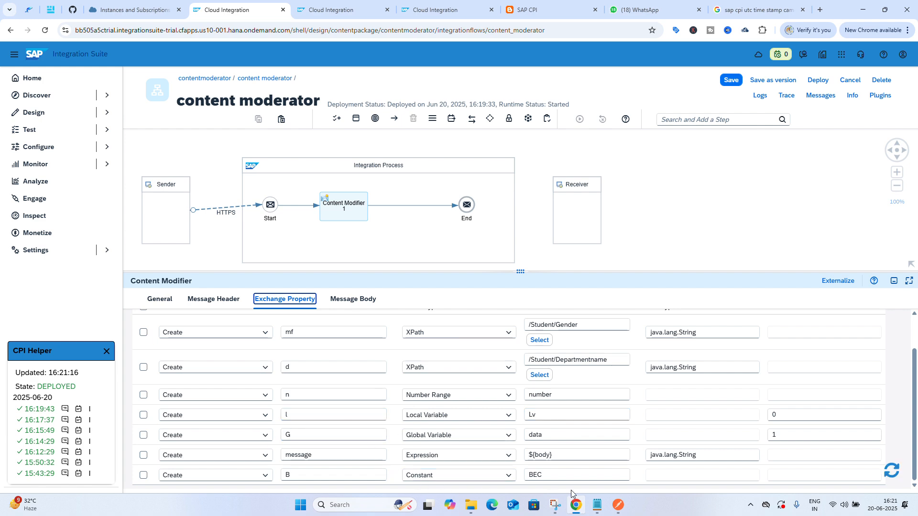
pyautogui.click(619, 505)
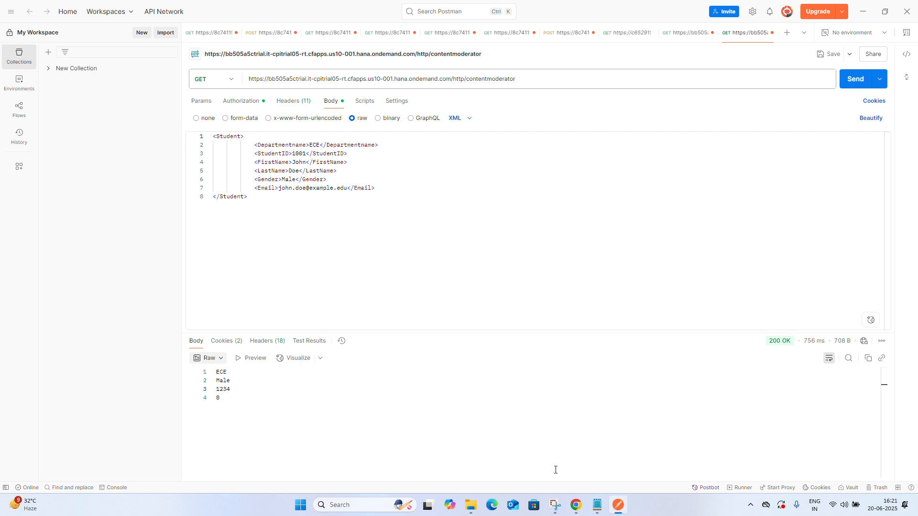
pyautogui.click(576, 505)
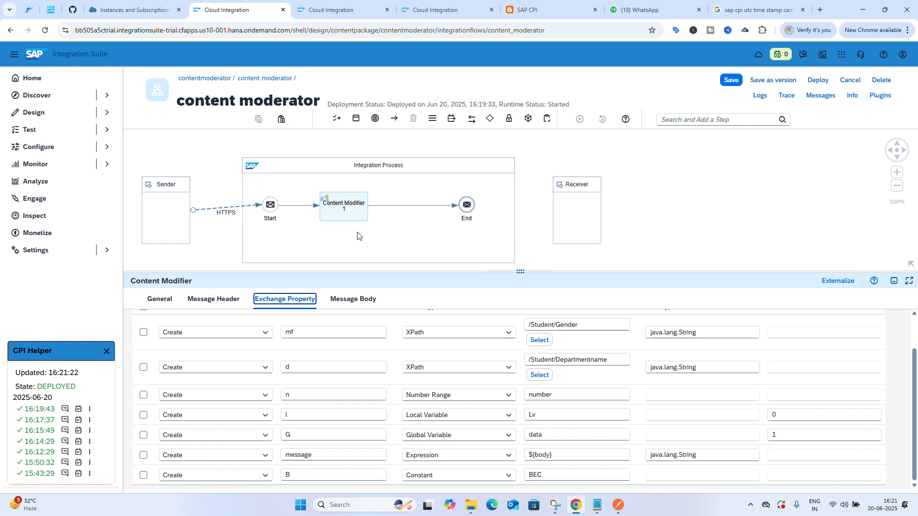
# Add ${property.l} and ${property.G} lines to the message body expression
pyautogui.click(357, 299)
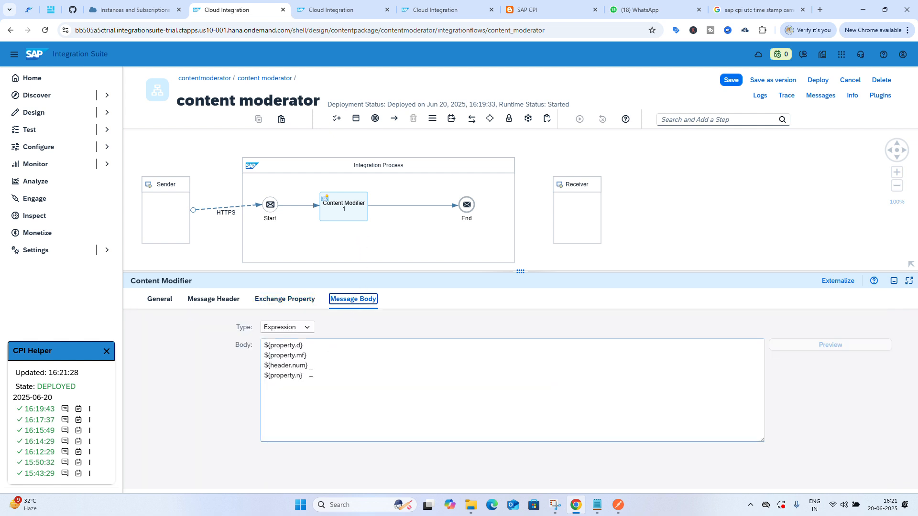
pyautogui.click(311, 378)
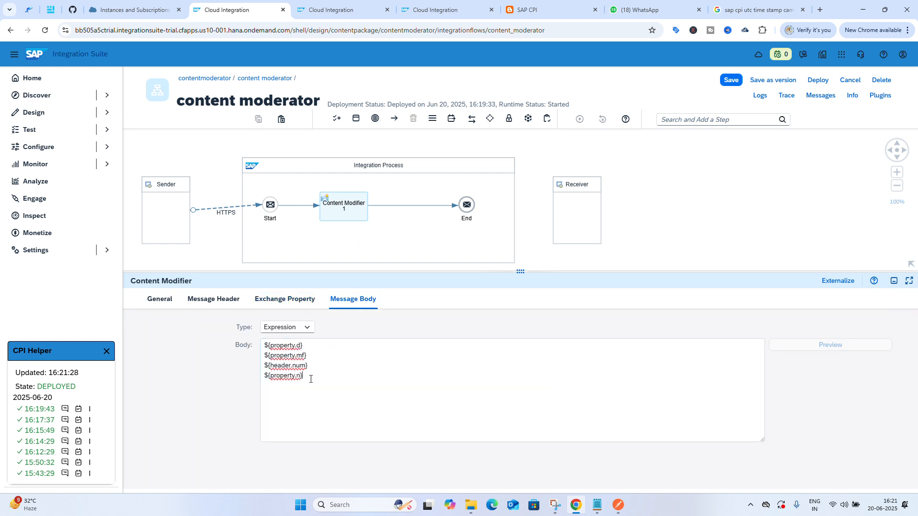
pyautogui.moveTo(309, 379); pyautogui.dragTo(262, 380)
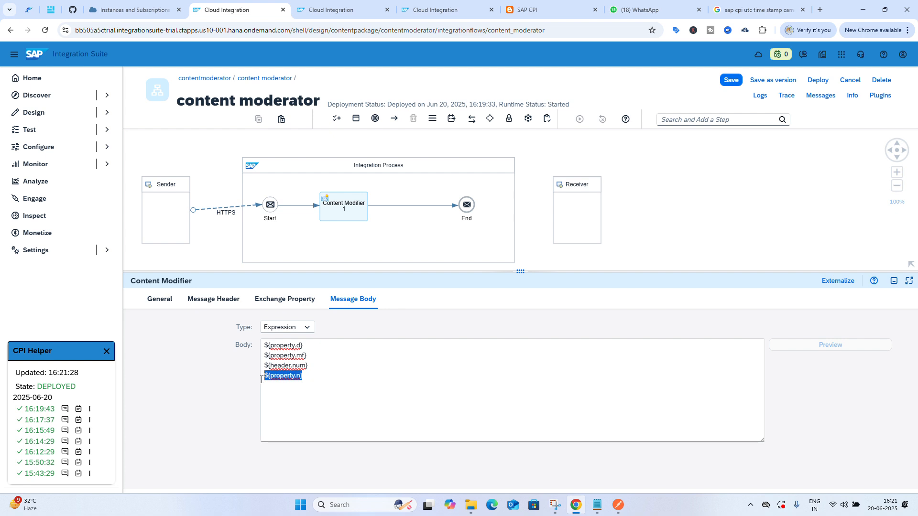
pyautogui.click(311, 378)
pyautogui.press('Return')
pyautogui.hotkey('ctrl', 'v')
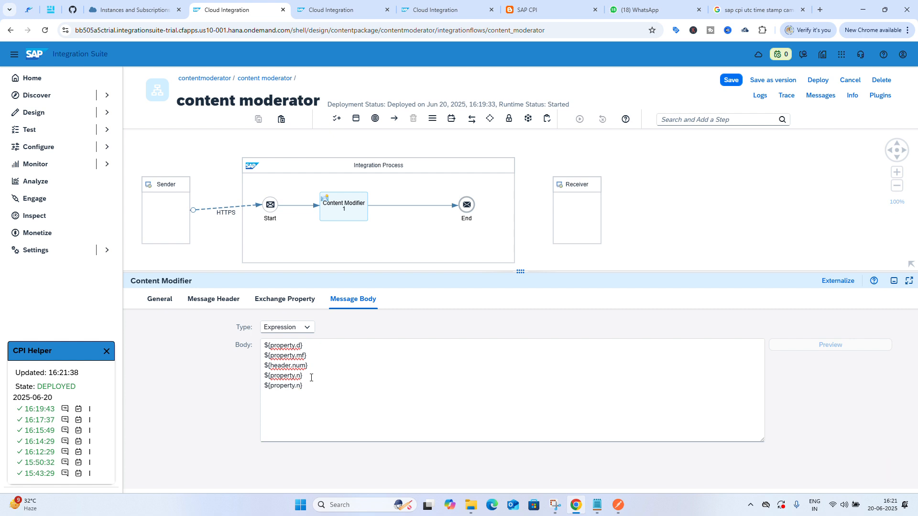
pyautogui.press('Return')
pyautogui.hotkey('ctrl', 'v')
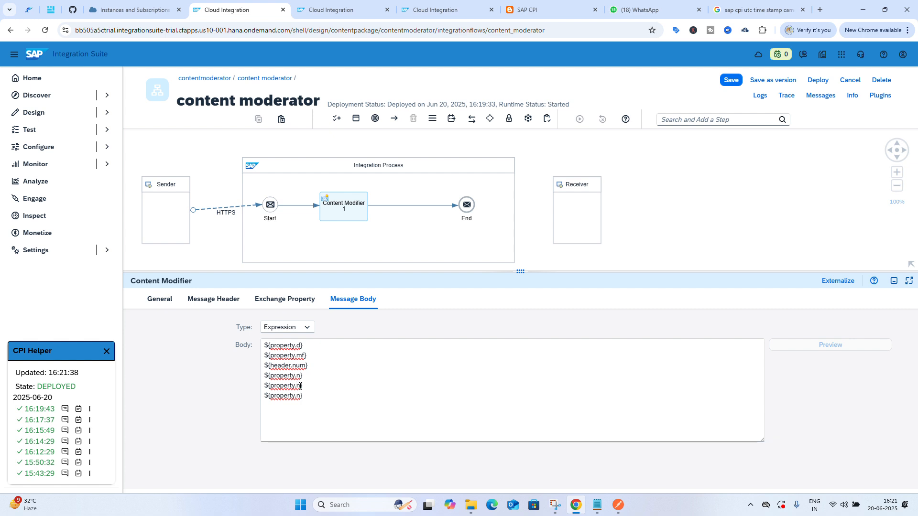
pyautogui.click(300, 386)
pyautogui.press('BackSpace')
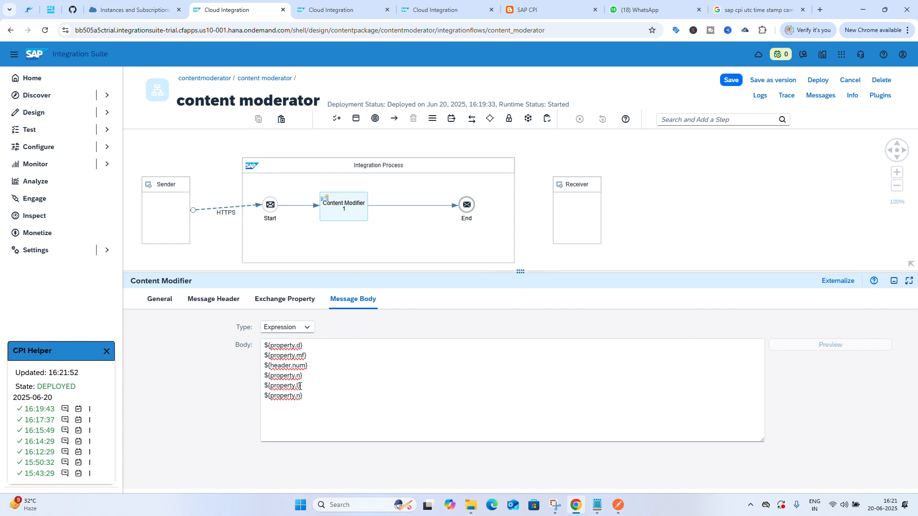
pyautogui.press('BackSpace')
pyautogui.write('G')
pyautogui.click(285, 299)
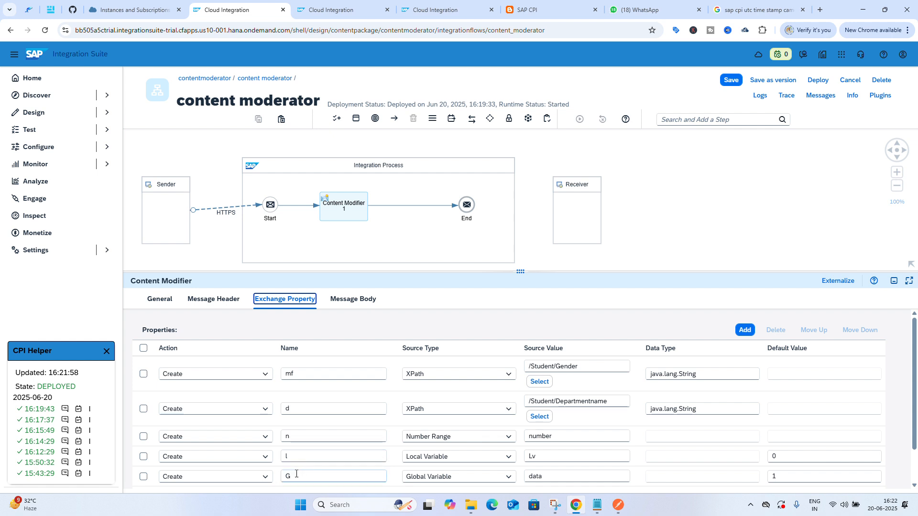
pyautogui.click(352, 301)
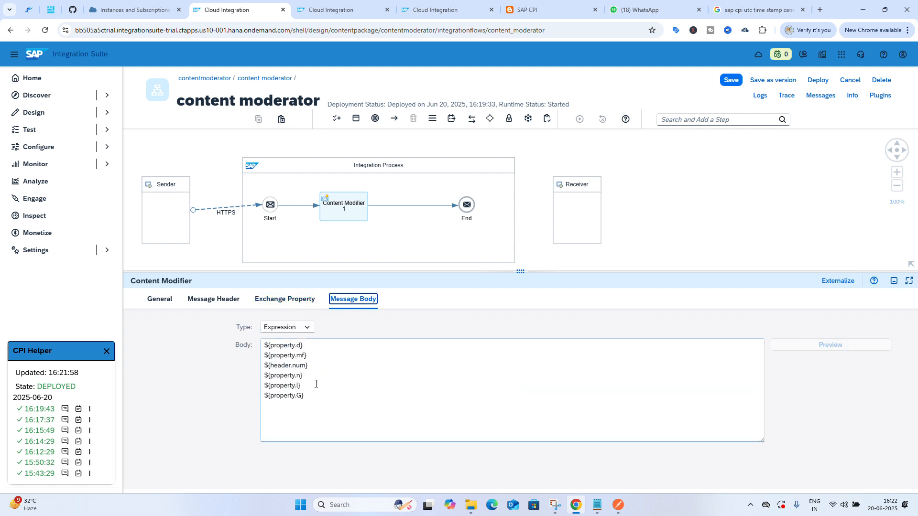
# Save the integration flow with the updated message body expression
pyautogui.click(730, 81)
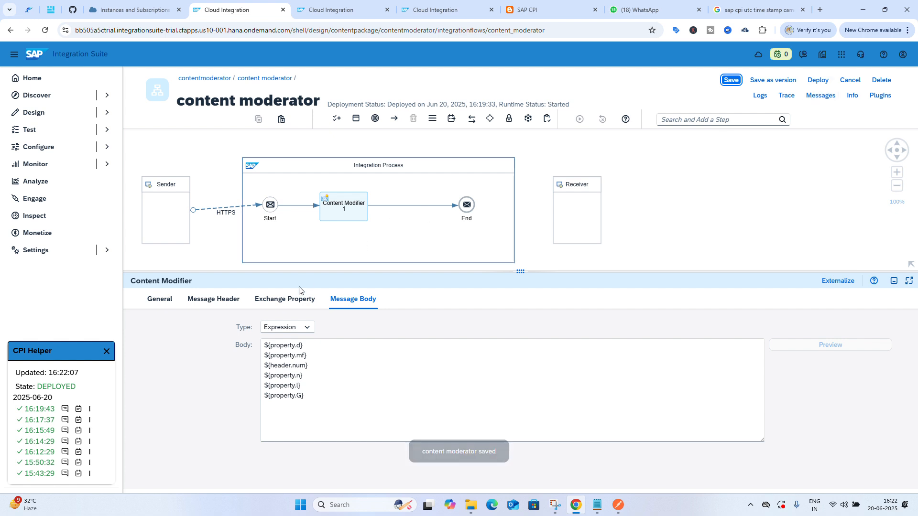
pyautogui.click(292, 300)
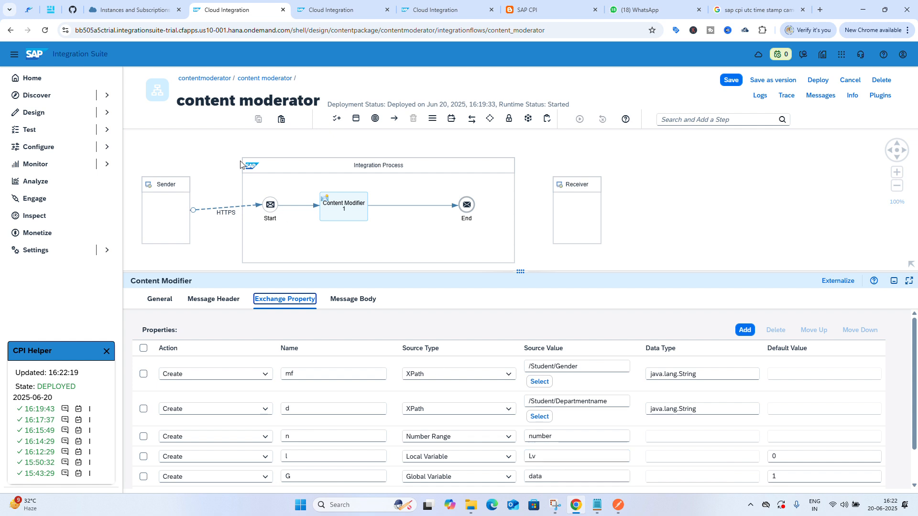
# Open the Manage Variables store page from the monitoring overview of Integrations and APIs
pyautogui.click(338, 10)
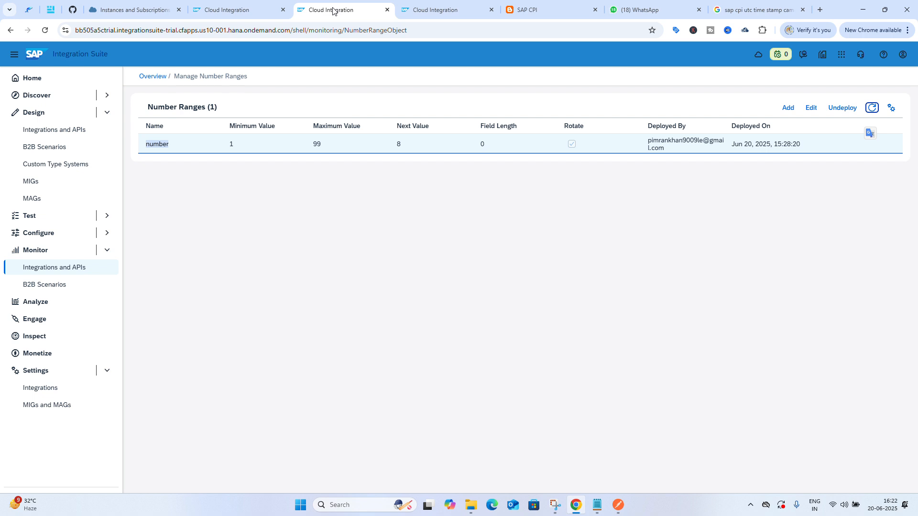
pyautogui.moveTo(336, 11); pyautogui.dragTo(409, 10)
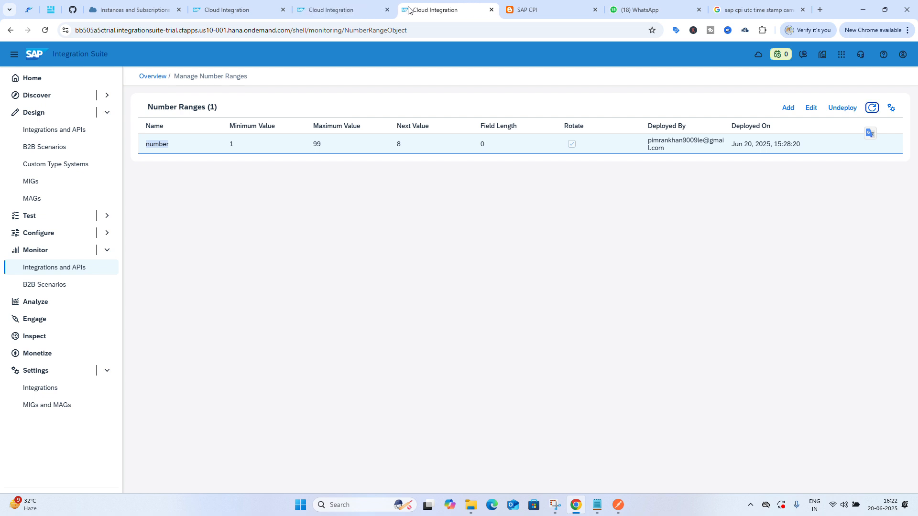
pyautogui.click(336, 9)
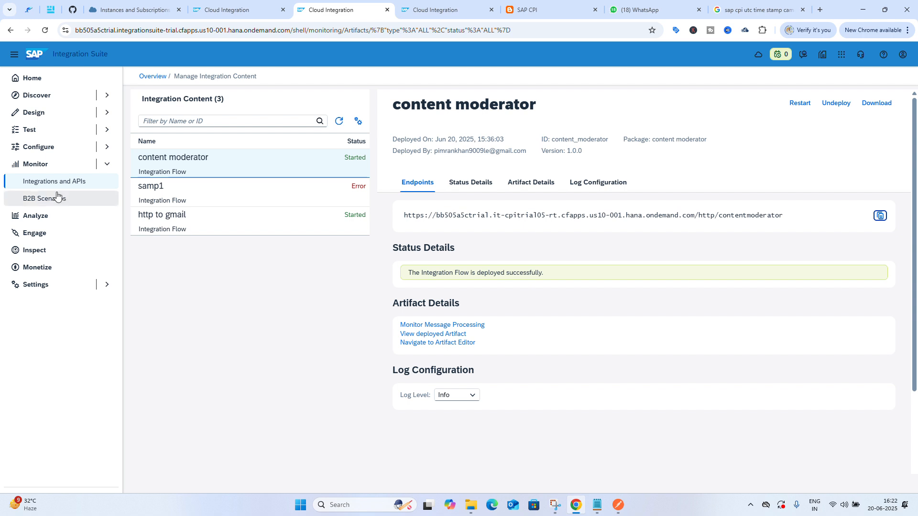
pyautogui.click(41, 167)
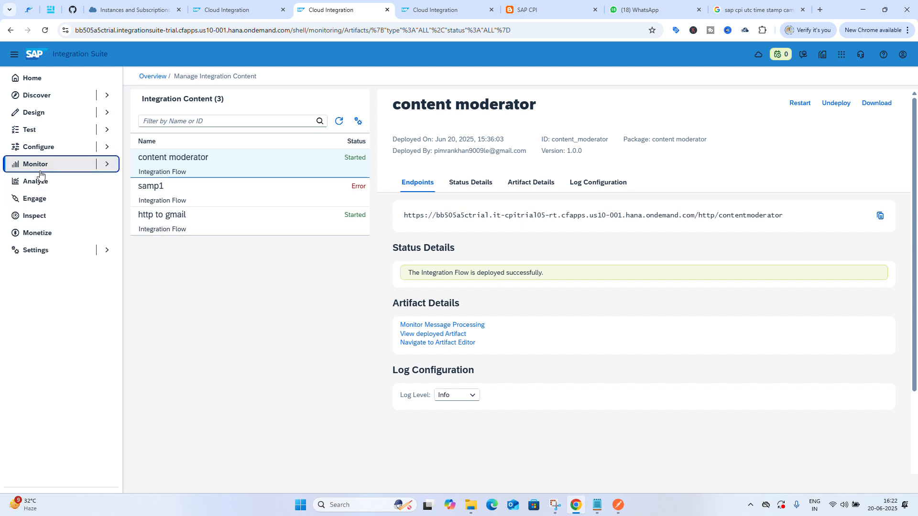
pyautogui.click(43, 166)
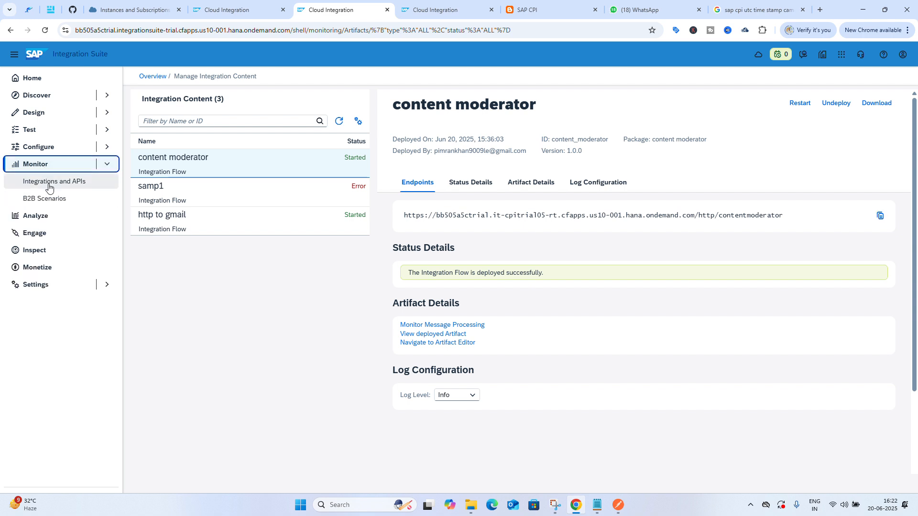
pyautogui.click(49, 185)
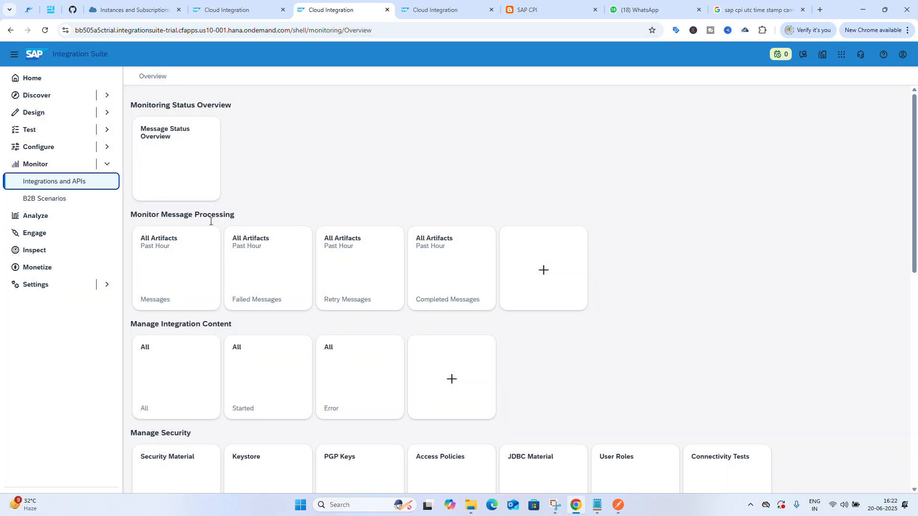
pyautogui.scroll(-3, 275, 358)
pyautogui.scroll(-1, 275, 358)
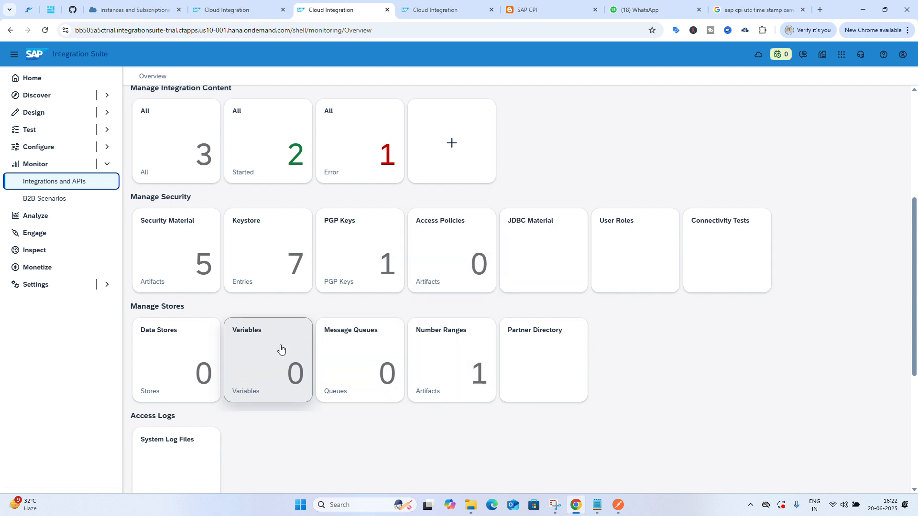
pyautogui.click(268, 352)
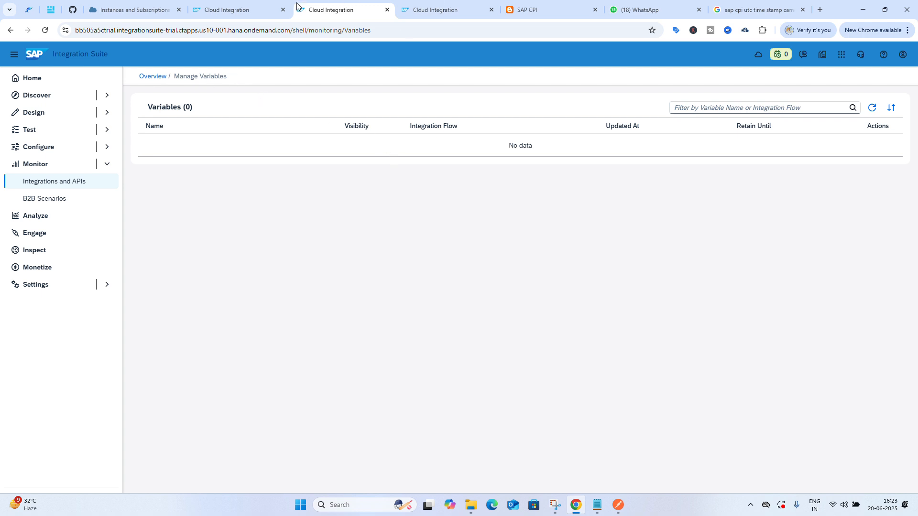
# Deploy the content moderator integration flow
pyautogui.click(253, 6)
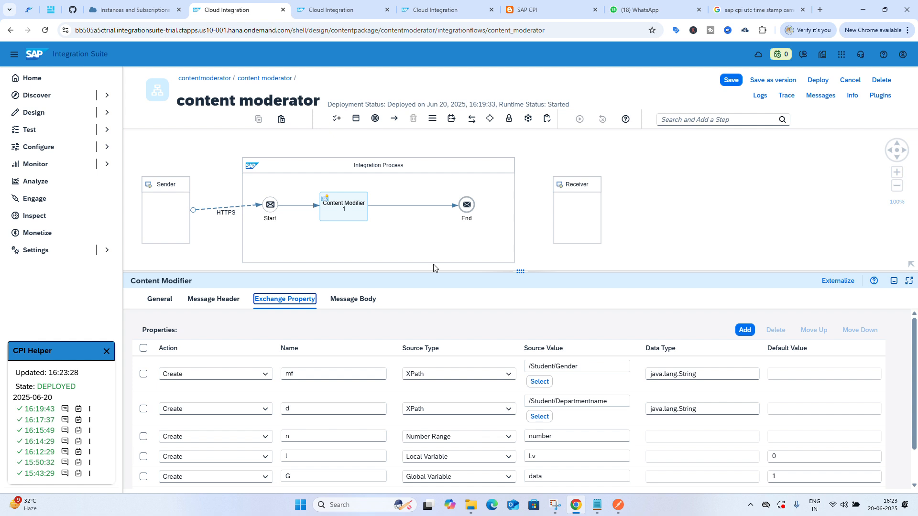
pyautogui.scroll(-2, 503, 390)
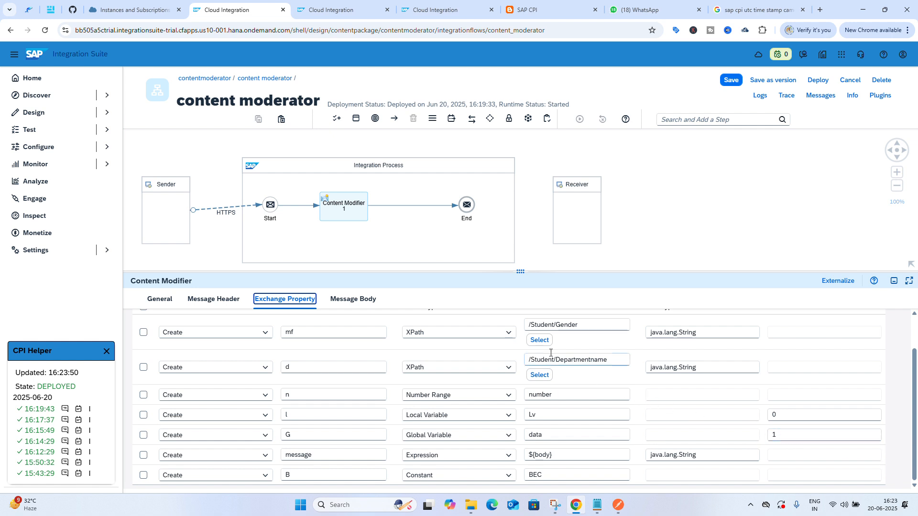
pyautogui.click(355, 300)
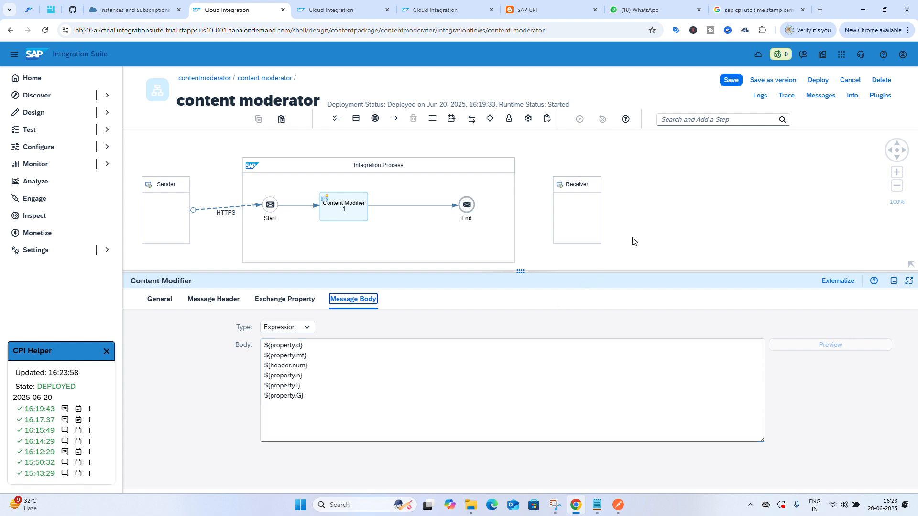
pyautogui.click(300, 303)
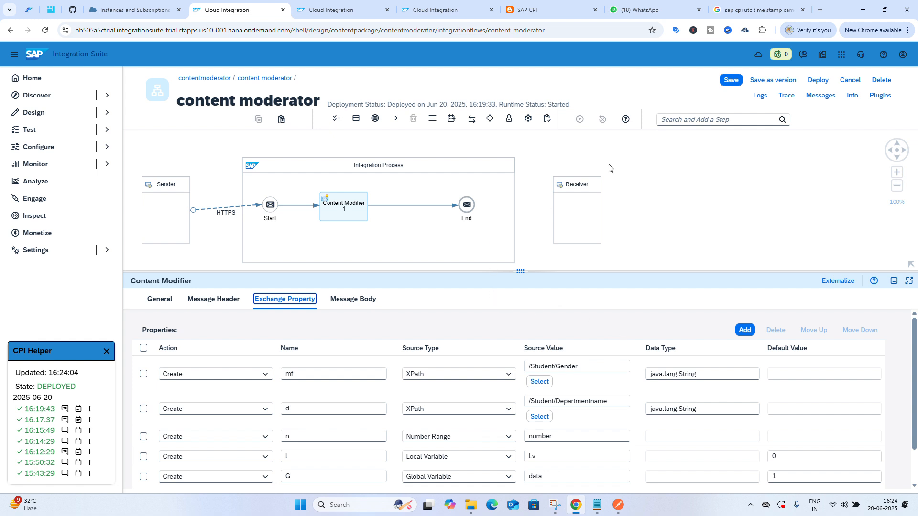
pyautogui.click(818, 80)
pyautogui.click(508, 299)
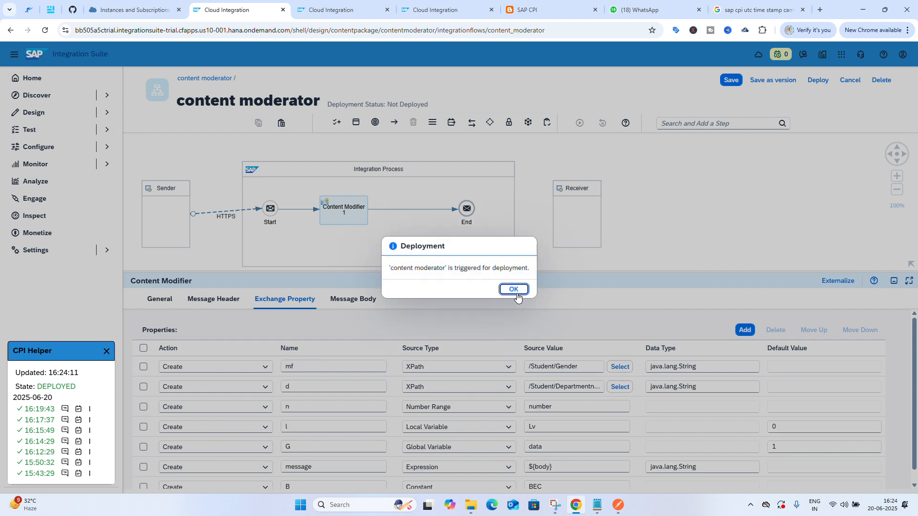
pyautogui.click(515, 293)
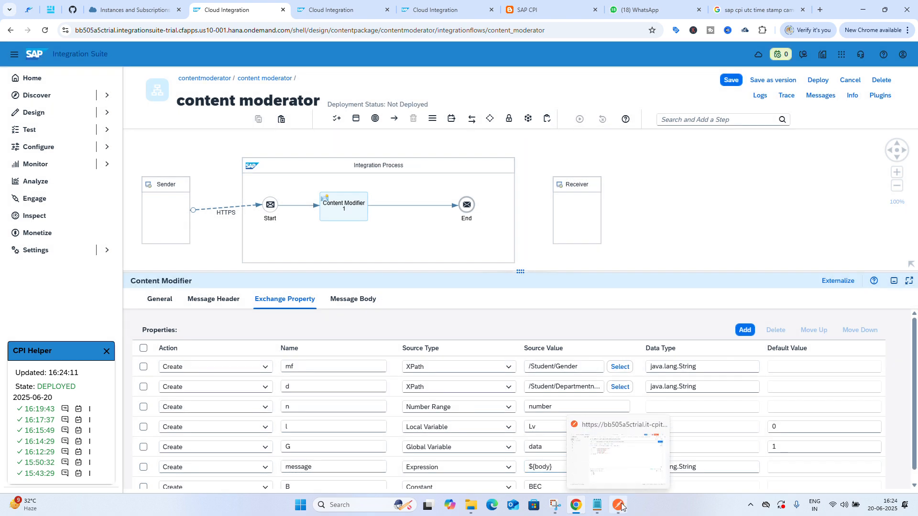
# Send the Student XML request from Postman to test the redeployed flow
pyautogui.click(620, 506)
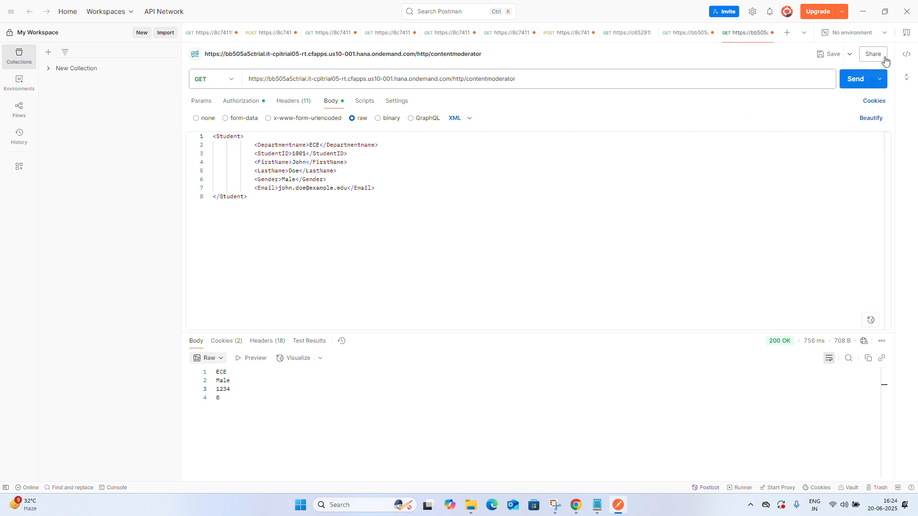
pyautogui.click(848, 81)
# Add a ${property.message} line to the content modifier's message body expression
pyautogui.click(575, 506)
pyautogui.scroll(-1, 512, 433)
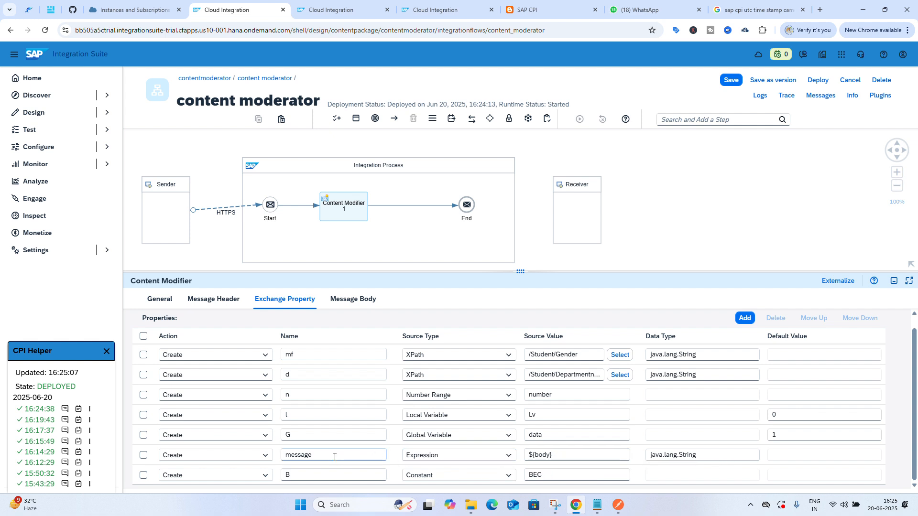
pyautogui.moveTo(313, 456); pyautogui.dragTo(283, 457)
pyautogui.click(362, 300)
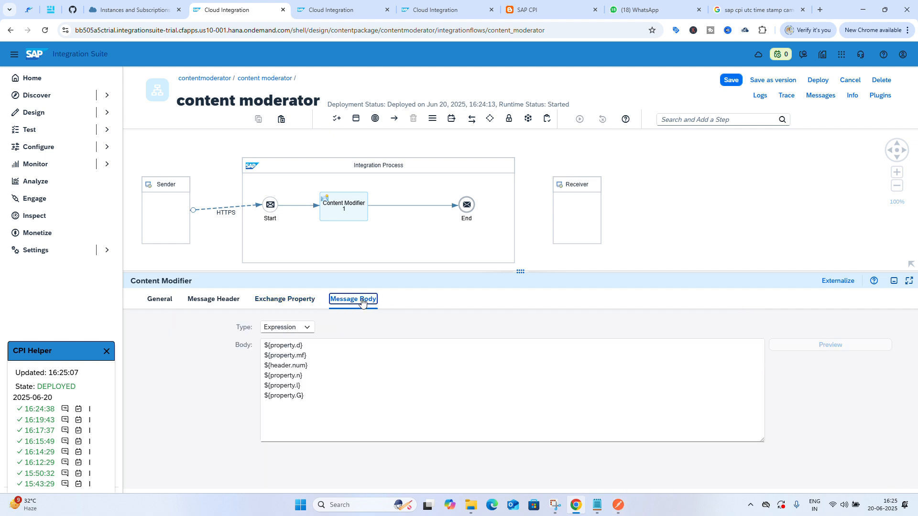
pyautogui.click(321, 401)
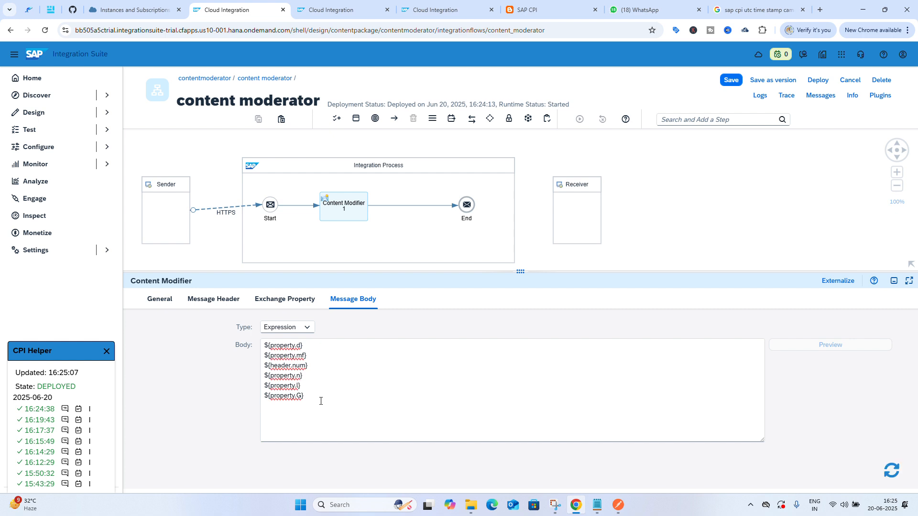
pyautogui.press('Return')
pyautogui.write('${property.message')
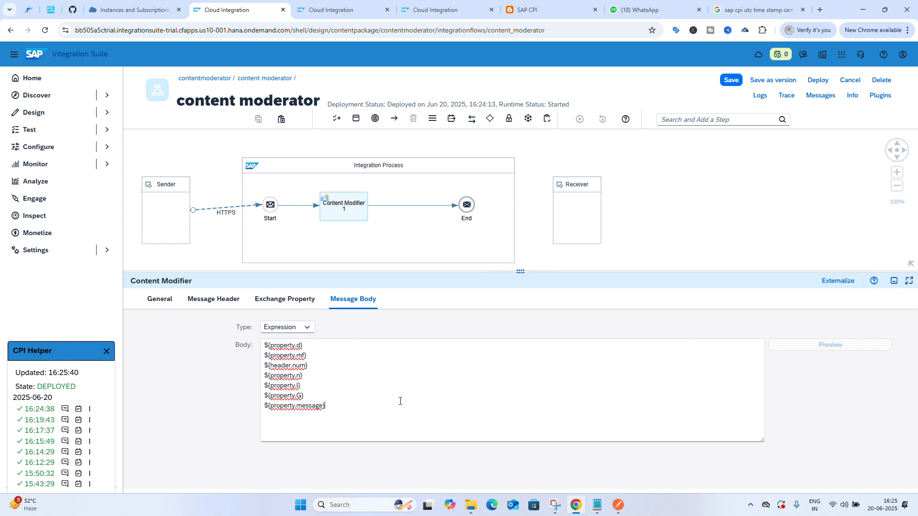
# Save and deploy the content moderator integration flow
pyautogui.click(730, 81)
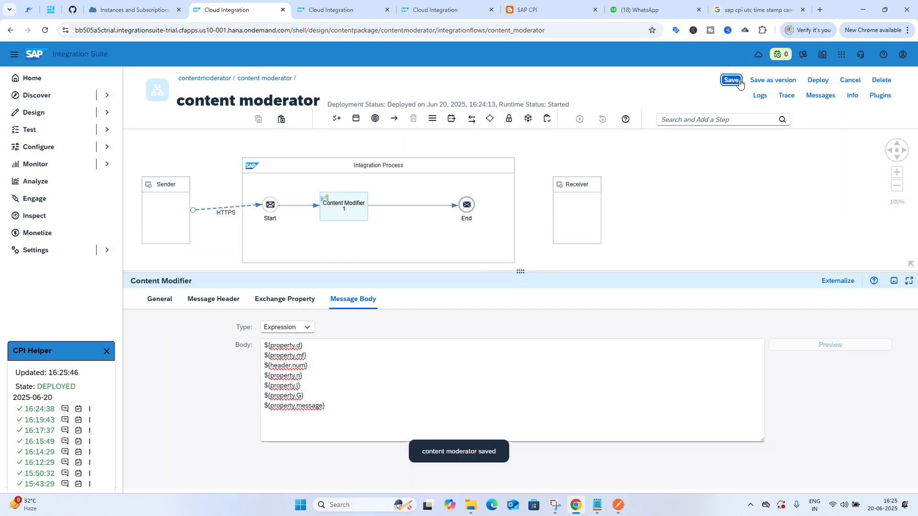
pyautogui.click(813, 81)
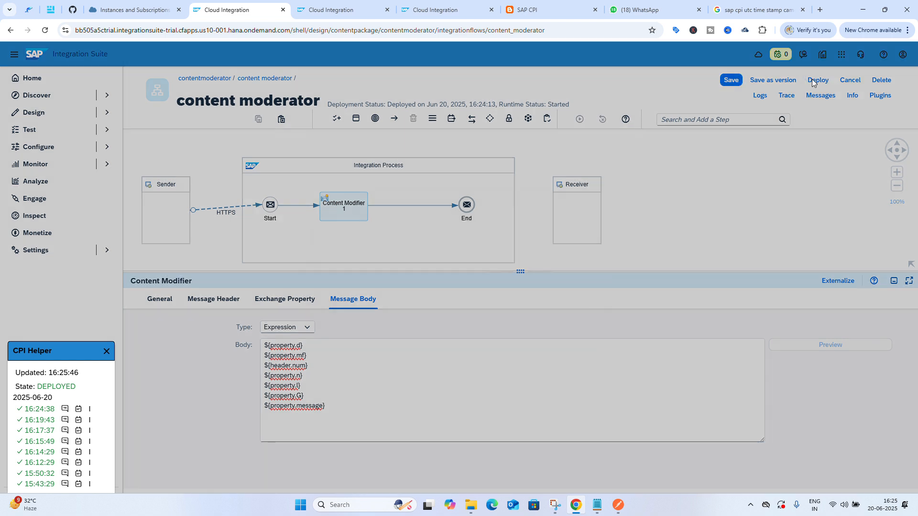
pyautogui.click(511, 301)
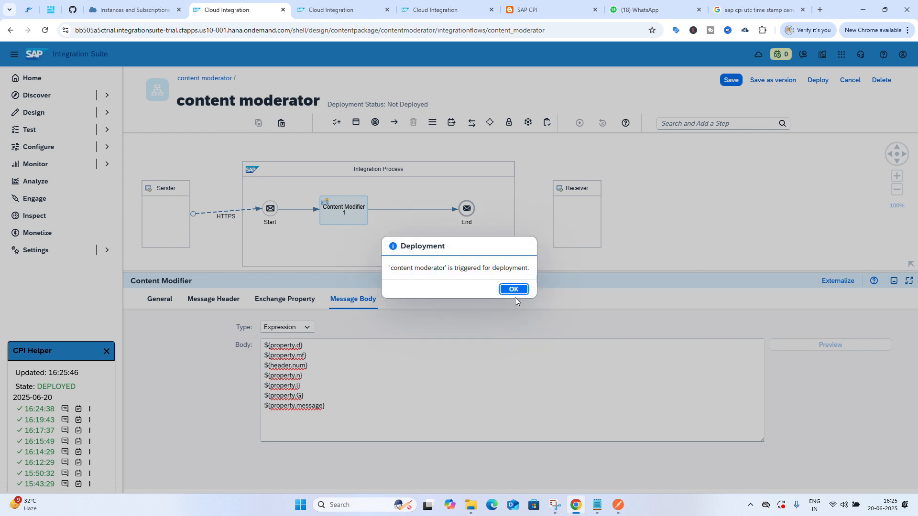
pyautogui.click(521, 288)
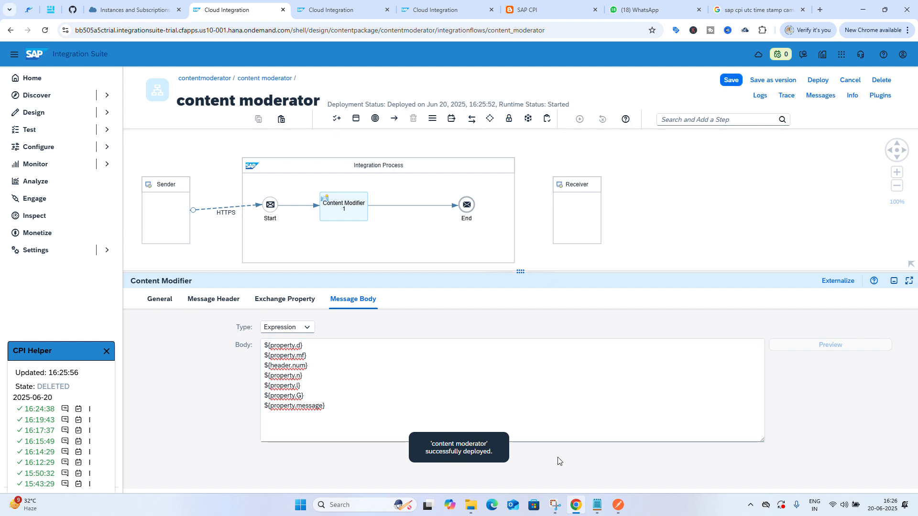
# Resend the Student XML request in Postman and enlarge the response pane
pyautogui.click(618, 505)
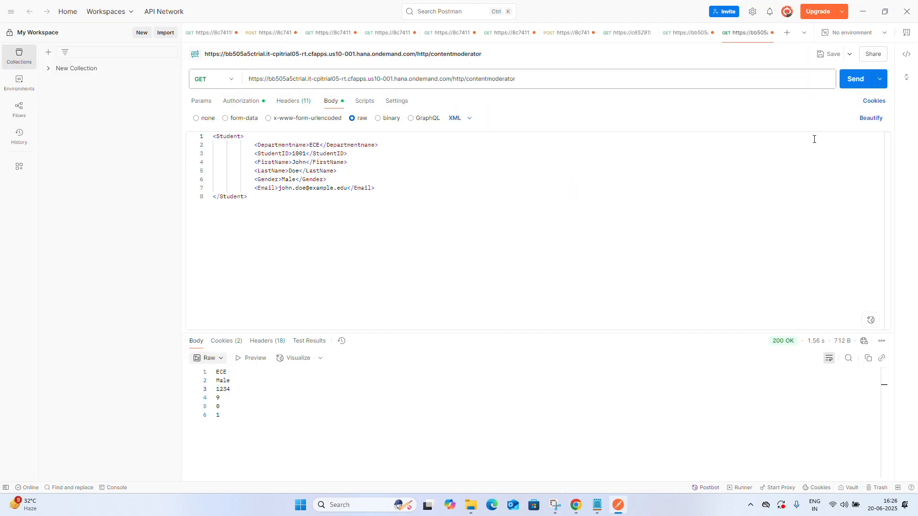
pyautogui.click(856, 81)
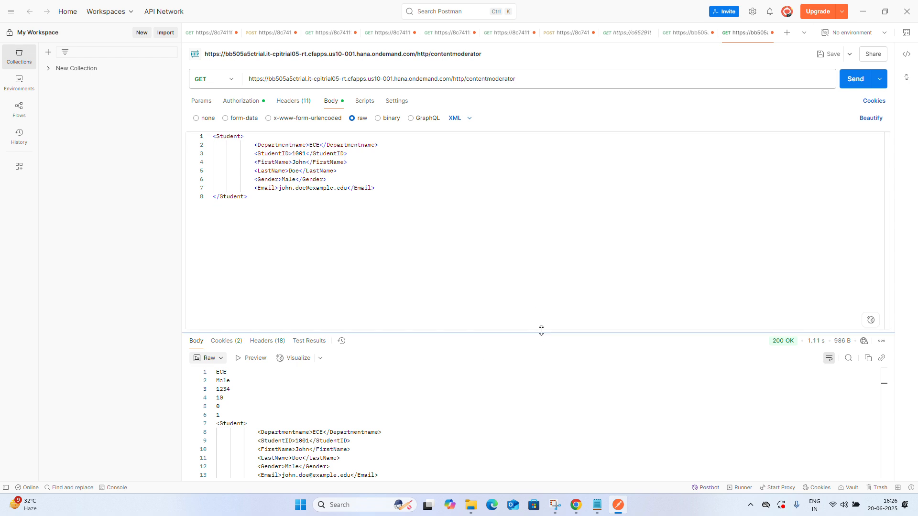
pyautogui.moveTo(541, 331); pyautogui.dragTo(541, 265)
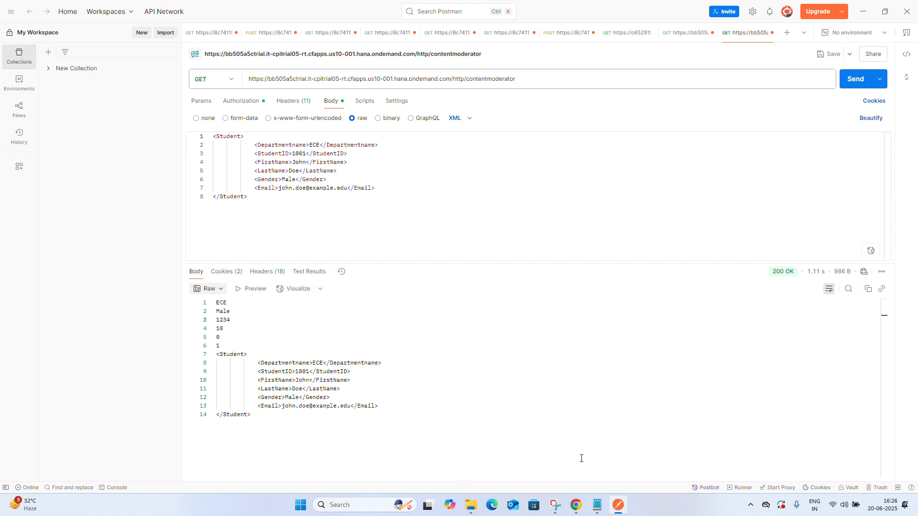
pyautogui.moveTo(578, 504)
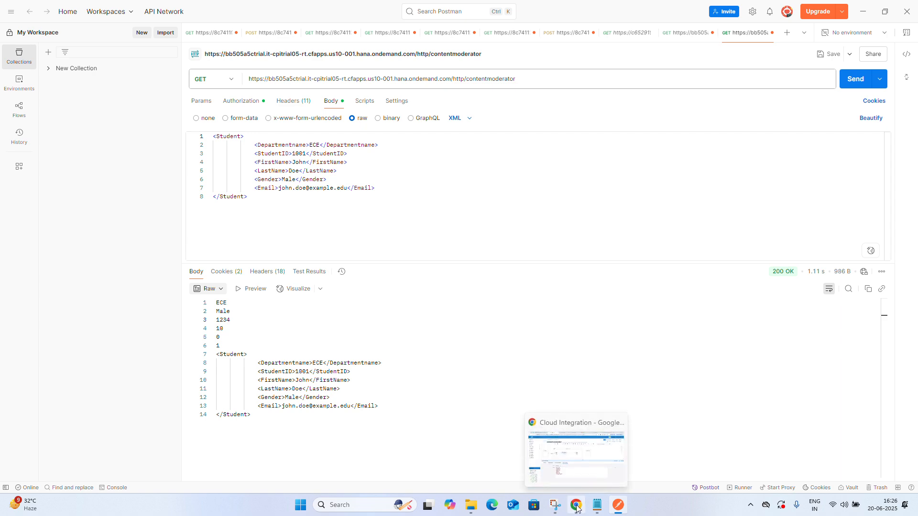
# Review the content modifier's exchange properties and message body expression
pyautogui.click(577, 507)
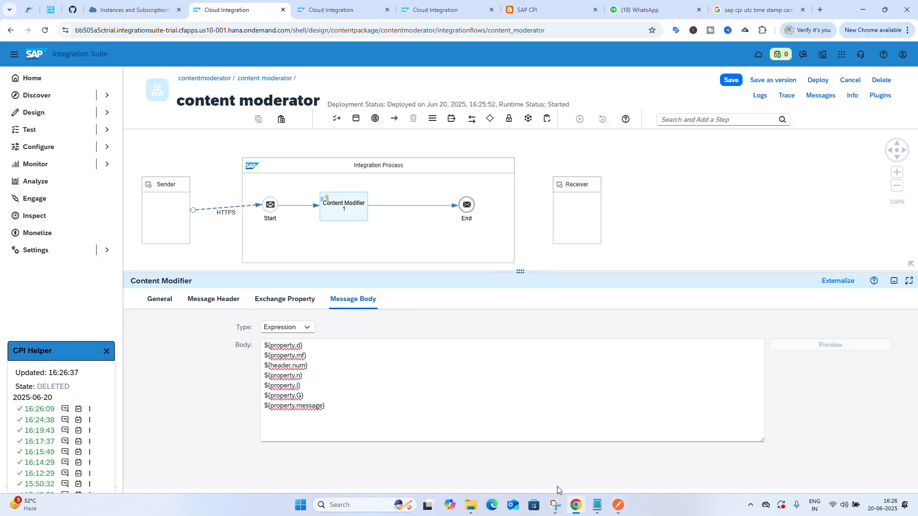
pyautogui.click(284, 297)
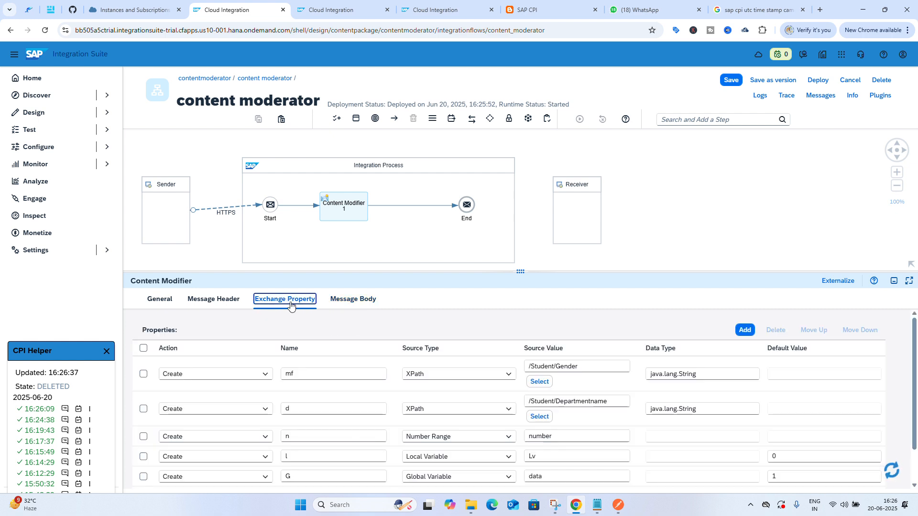
pyautogui.scroll(-1, 399, 414)
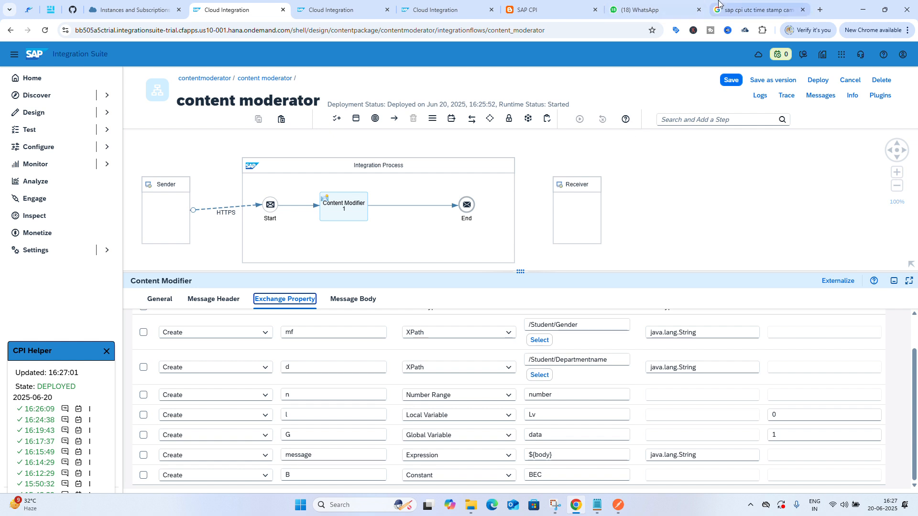
pyautogui.moveTo(642, 13)
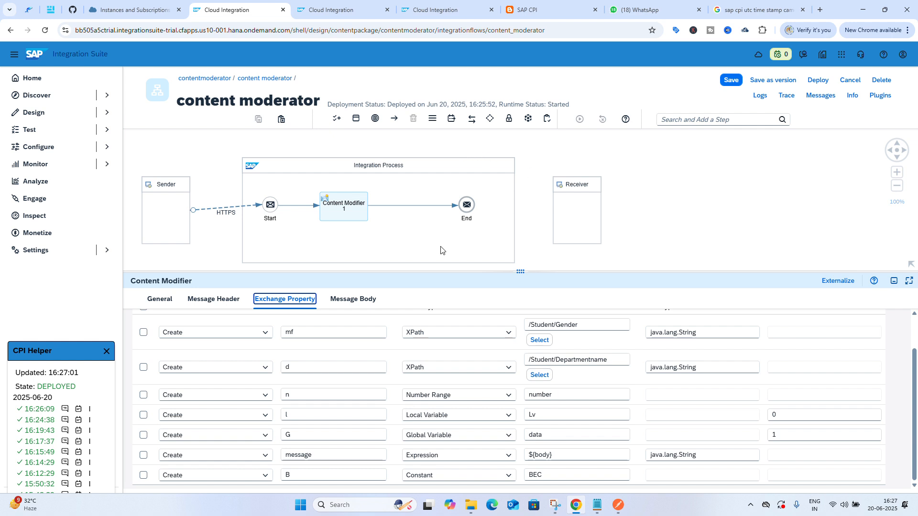
pyautogui.click(359, 303)
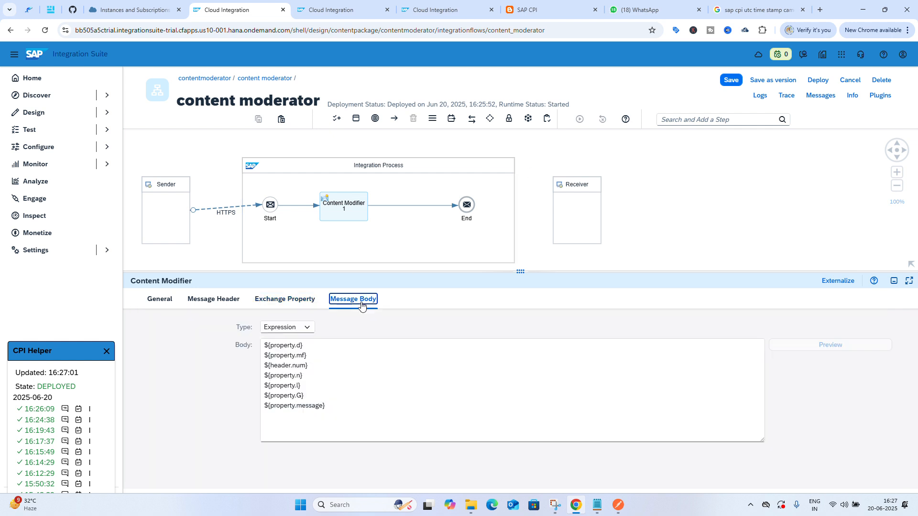
# Add a ${property.B} line to the end of the content modifier's message body expression
pyautogui.click(338, 404)
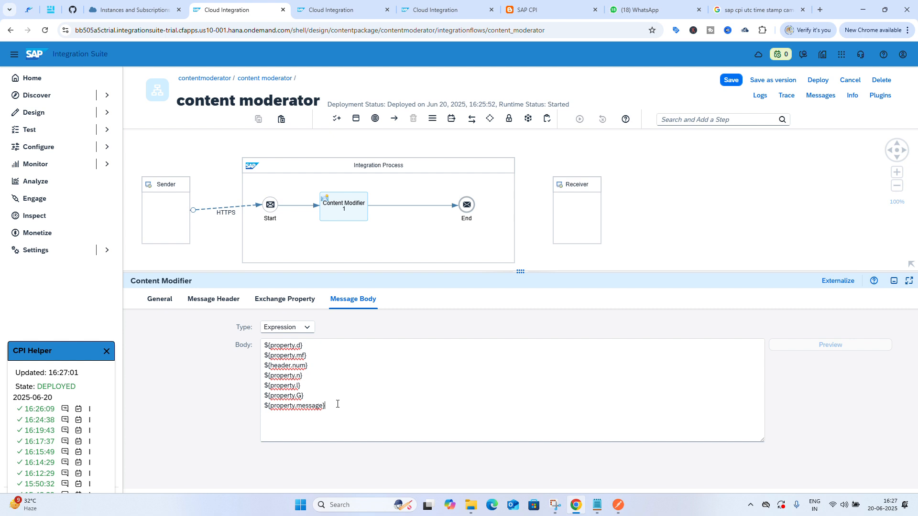
pyautogui.press('Return')
pyautogui.write('$')
pyautogui.write('{')
pyautogui.write('prop')
pyautogui.write('ert')
pyautogui.write('y')
pyautogui.write('.b')
pyautogui.write('B')
pyautogui.write('}')
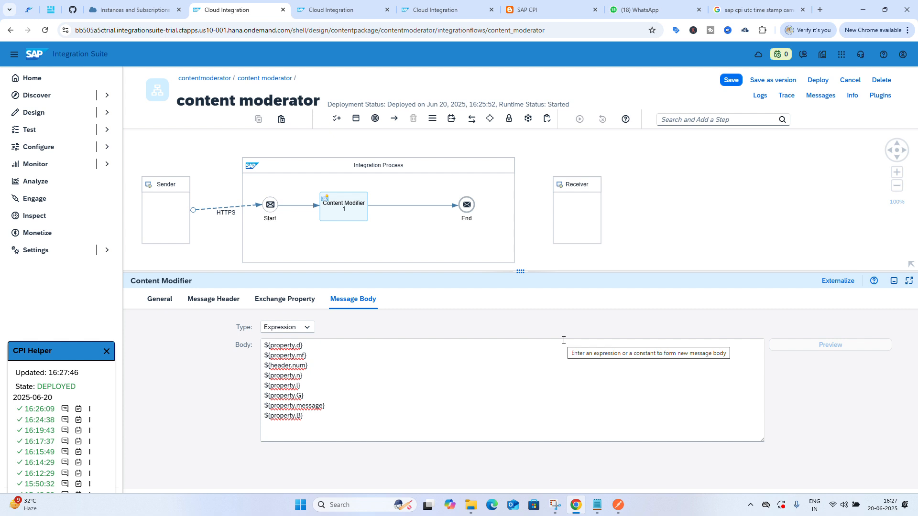
# Save and deploy the content moderator integration flow on the Cloud Integration runtime
pyautogui.click(731, 80)
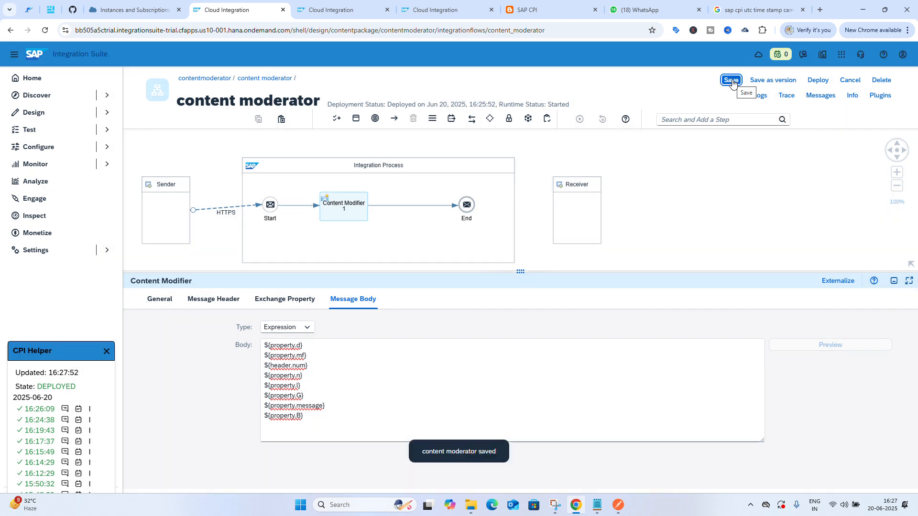
pyautogui.click(820, 85)
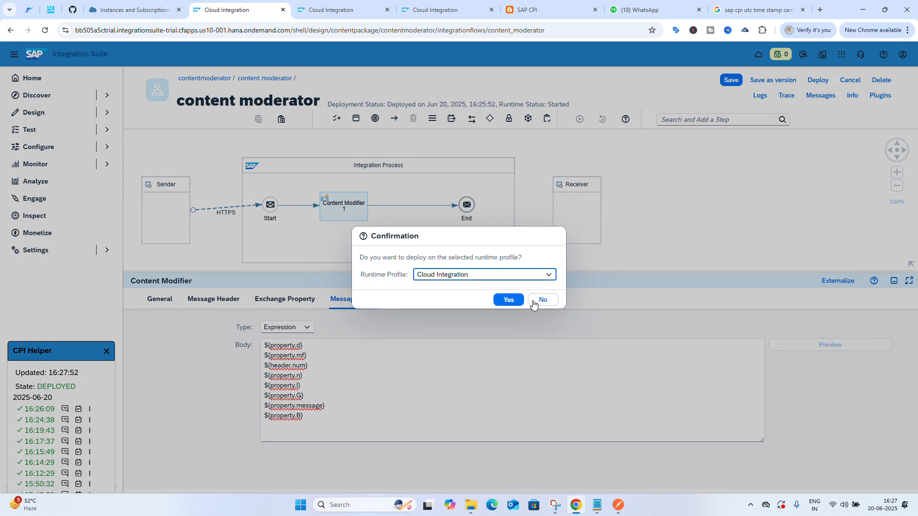
pyautogui.click(512, 300)
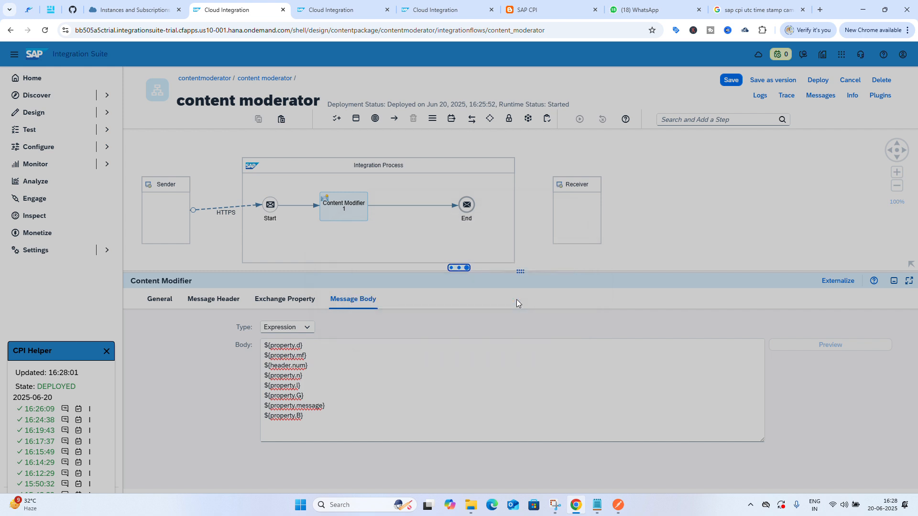
pyautogui.click(518, 292)
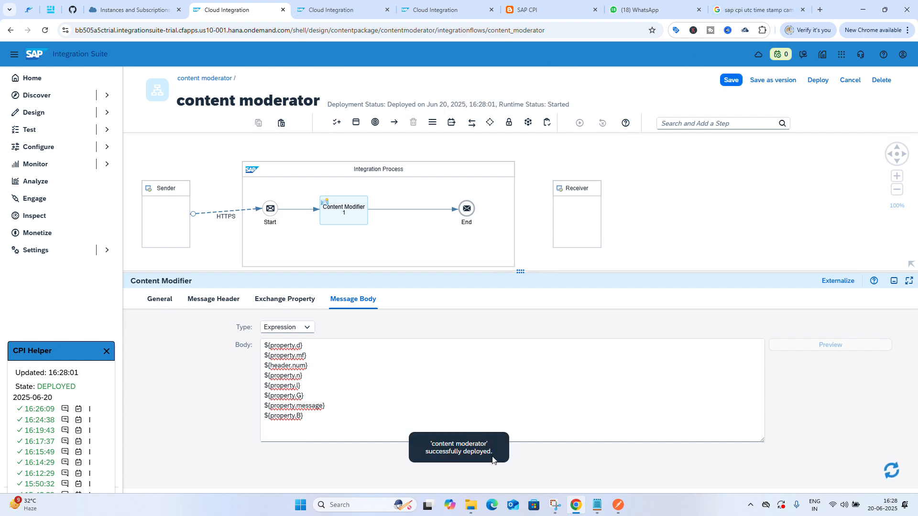
# Resend the Student XML request twice in Postman
pyautogui.click(618, 505)
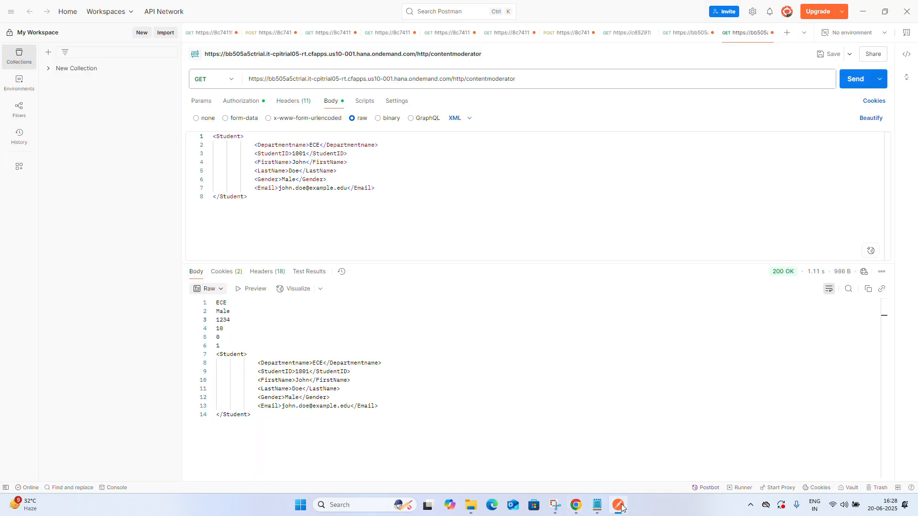
pyautogui.click(859, 77)
pyautogui.click(855, 80)
pyautogui.moveTo(614, 511)
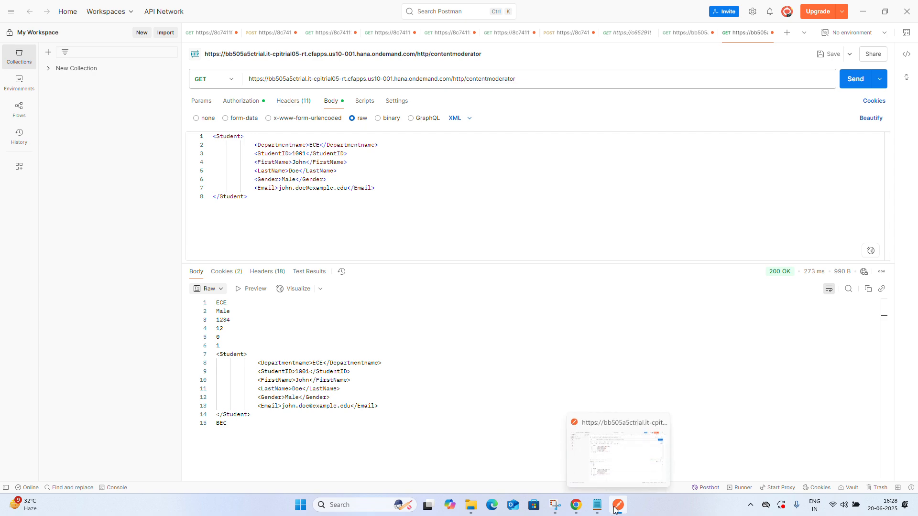
pyautogui.click(615, 510)
pyautogui.click(616, 510)
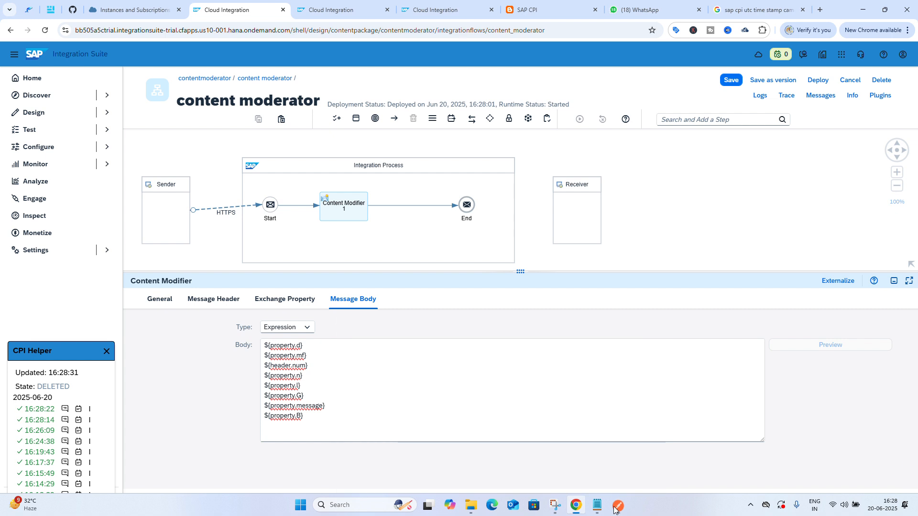
# Review the content modifier's exchange property list in the integration flow
pyautogui.click(616, 509)
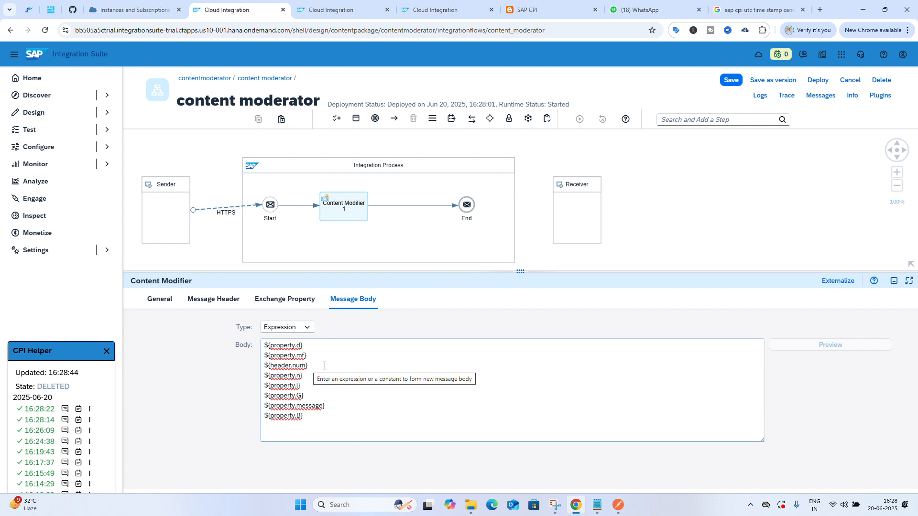
pyautogui.click(309, 300)
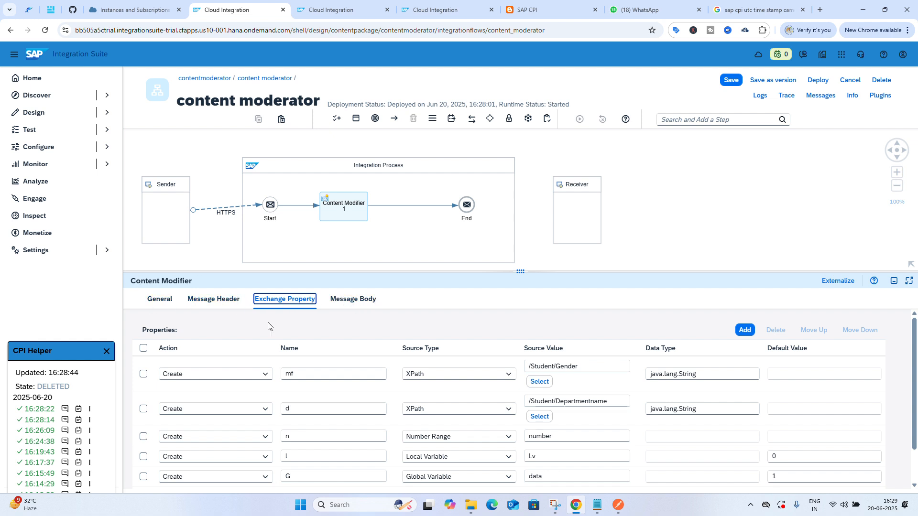
pyautogui.scroll(-1, 297, 359)
pyautogui.scroll(1, 298, 358)
pyautogui.scroll(-1, 298, 358)
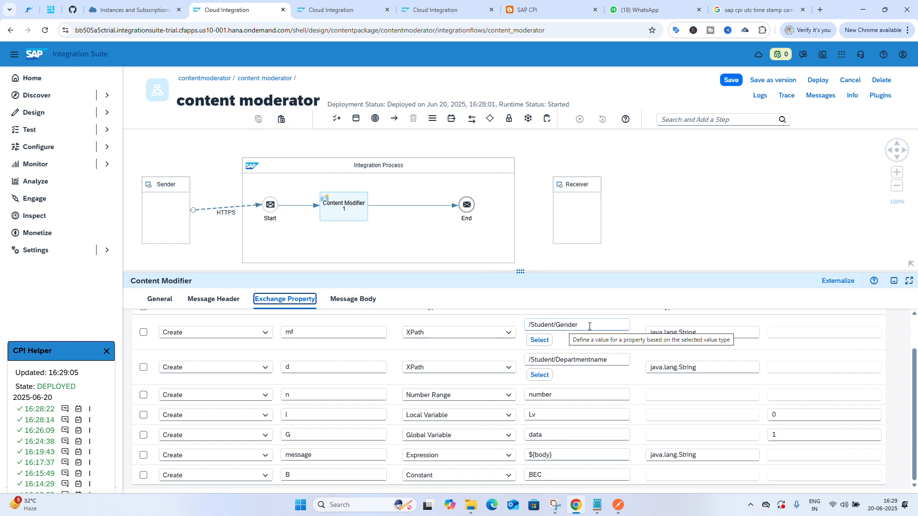
pyautogui.scroll(1, 589, 326)
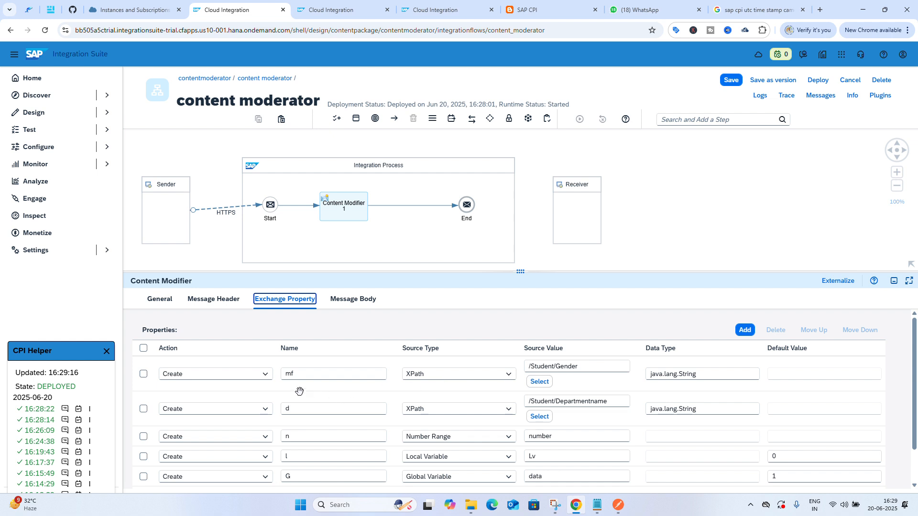
# Change the mf exchange property's action to Delete and save the flow without deploying
pyautogui.click(264, 381)
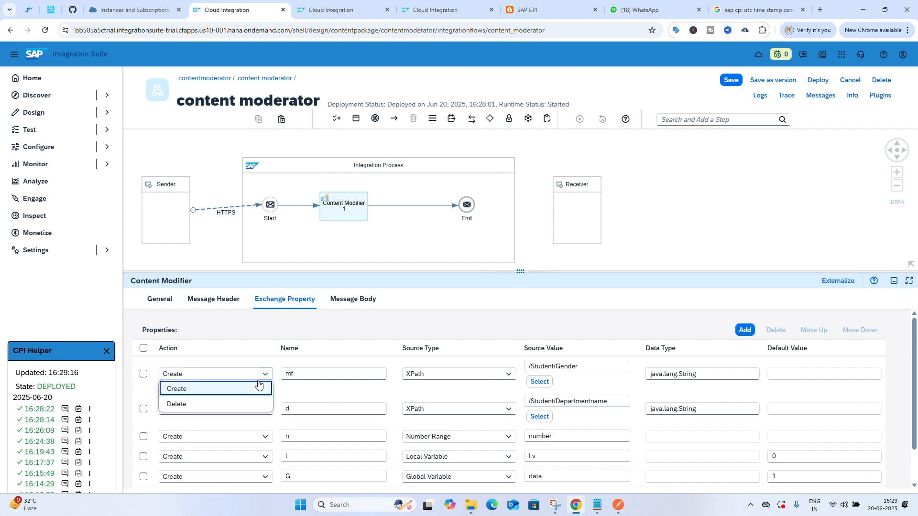
pyautogui.click(220, 404)
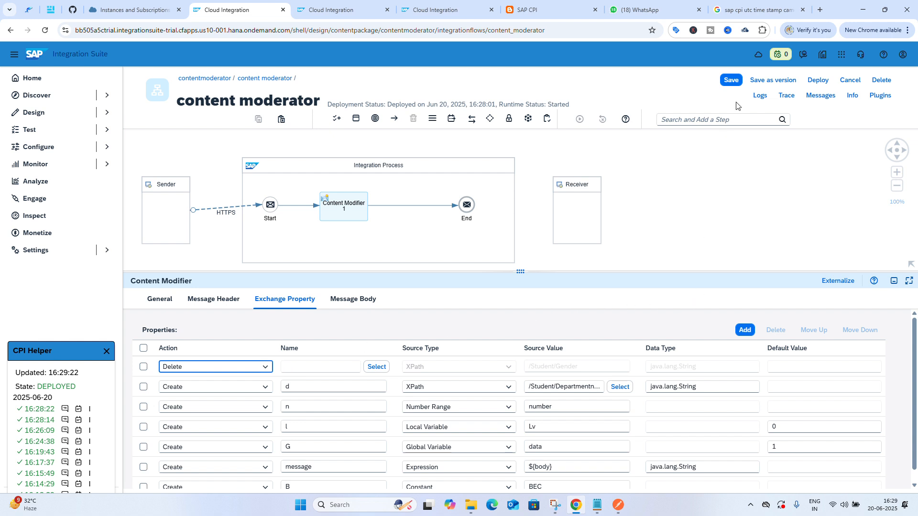
pyautogui.click(731, 81)
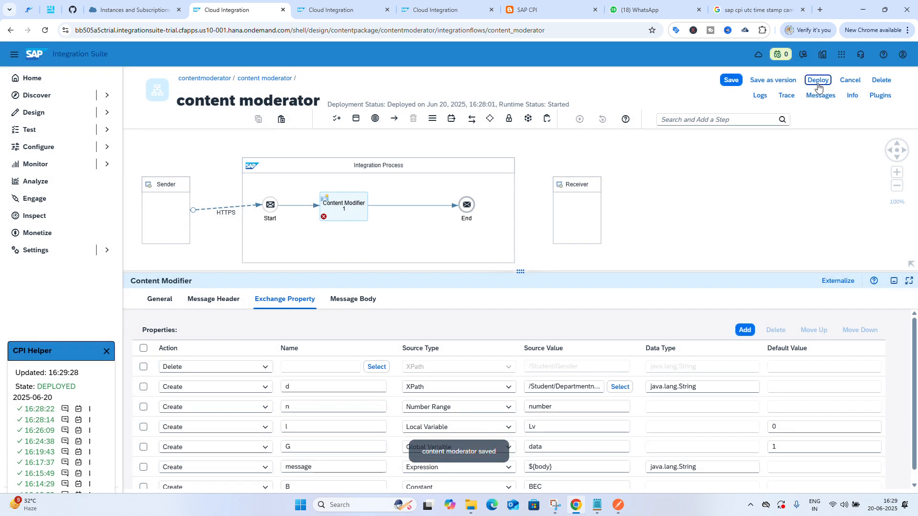
pyautogui.click(818, 80)
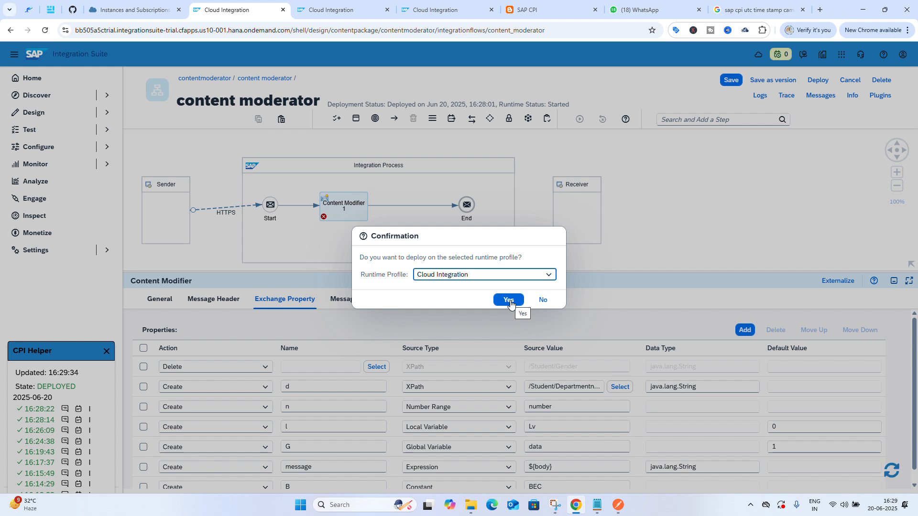
pyautogui.click(542, 301)
# Specify the property named mail as the one to delete in the Delete row
pyautogui.click(326, 369)
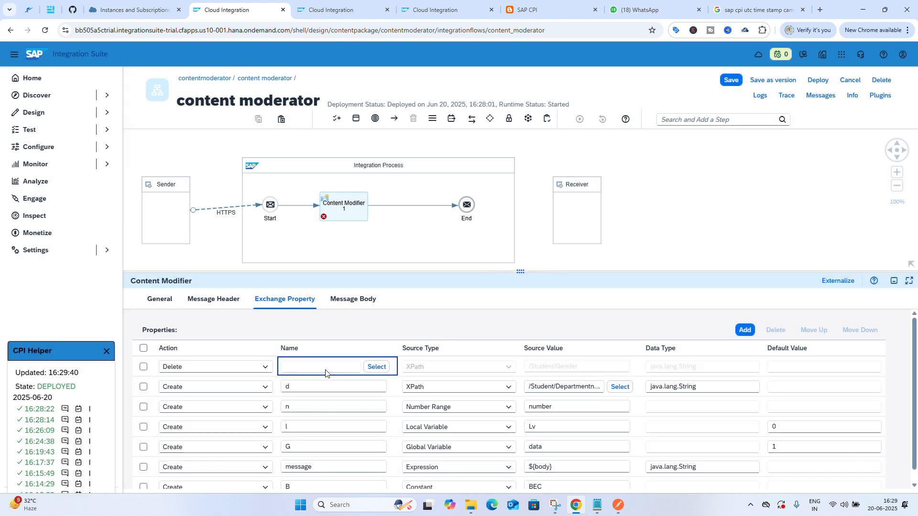
pyautogui.click(377, 367)
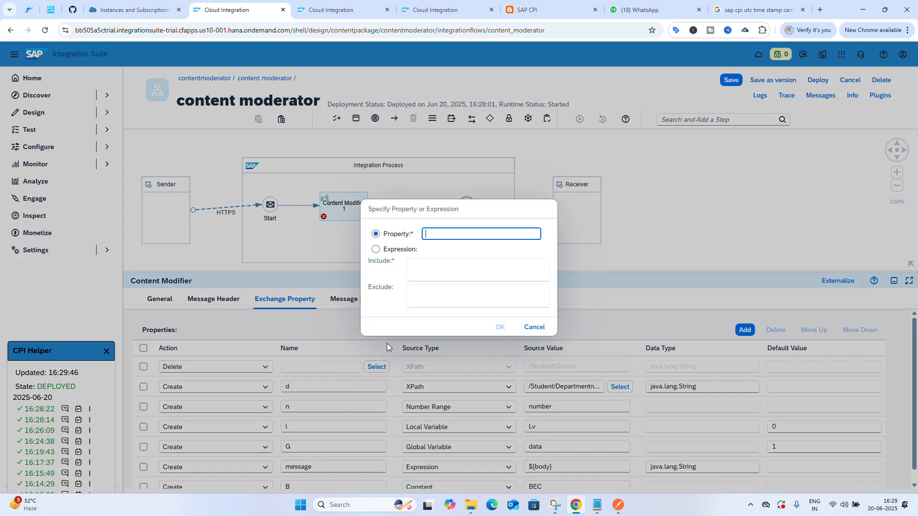
pyautogui.click(405, 255)
pyautogui.click(422, 263)
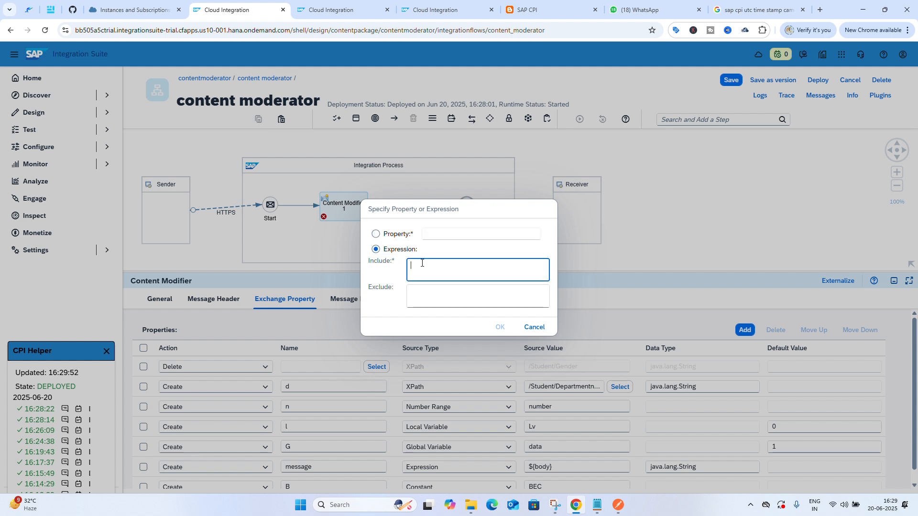
pyautogui.click(399, 235)
pyautogui.click(425, 233)
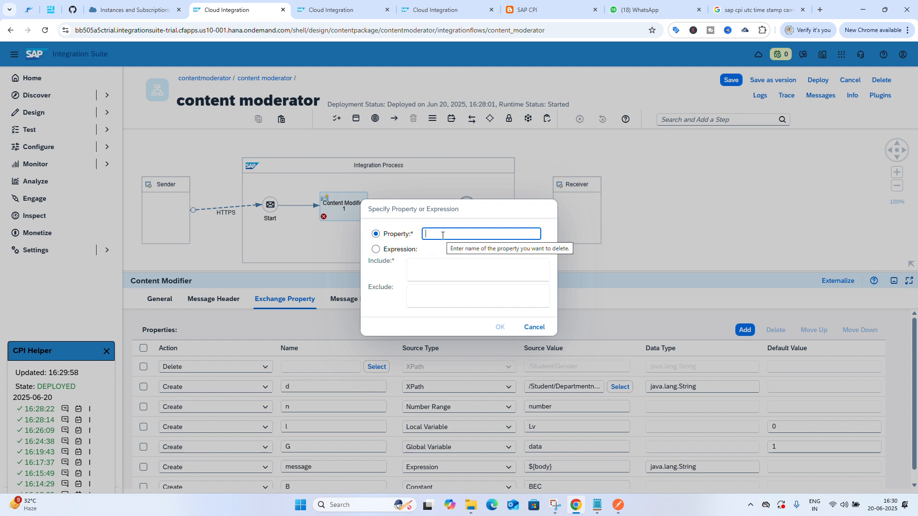
pyautogui.write('mai')
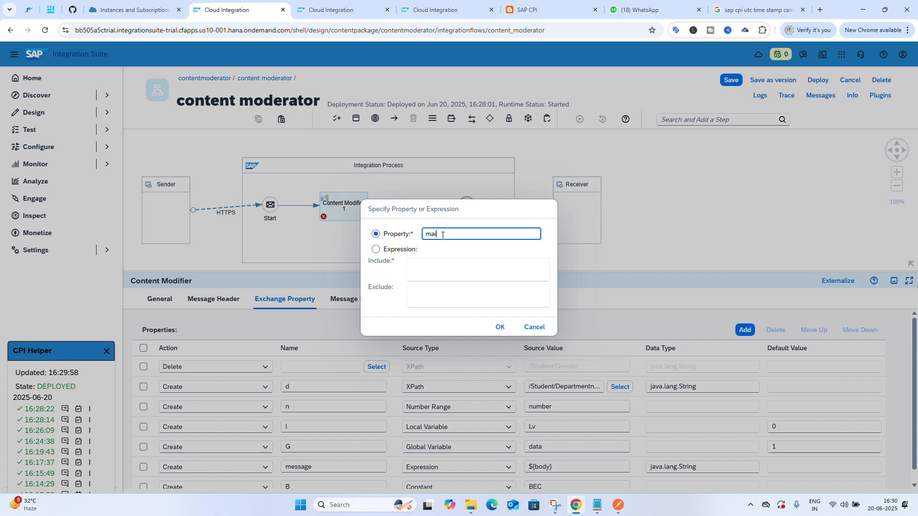
pyautogui.write('l')
pyautogui.click(500, 327)
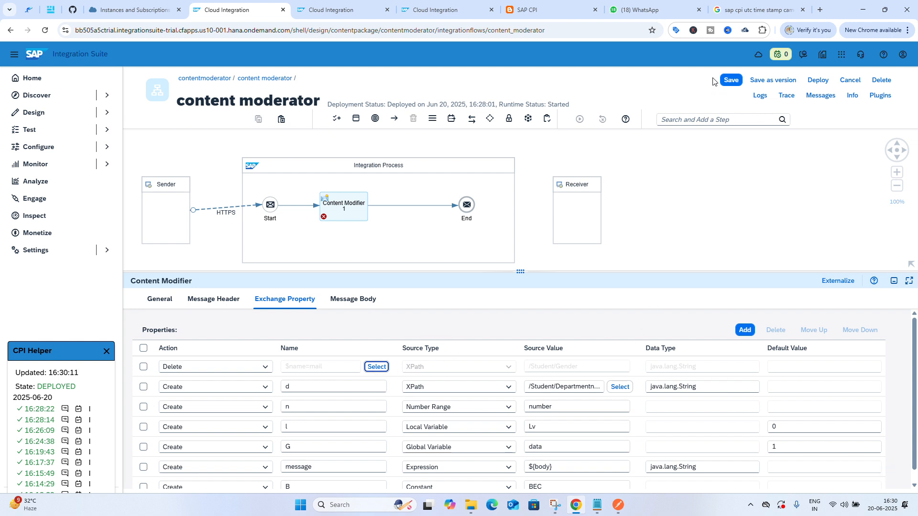
# Save and deploy the content moderator integration flow
pyautogui.click(731, 81)
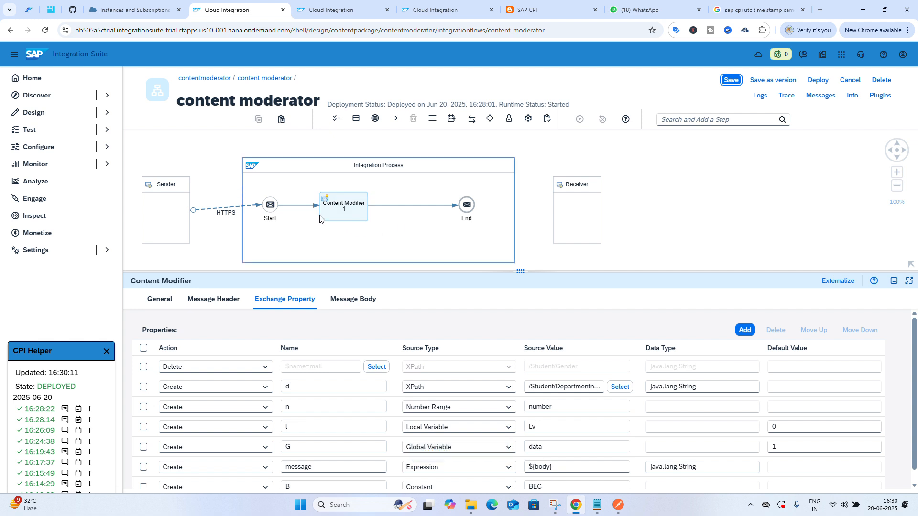
pyautogui.click(819, 85)
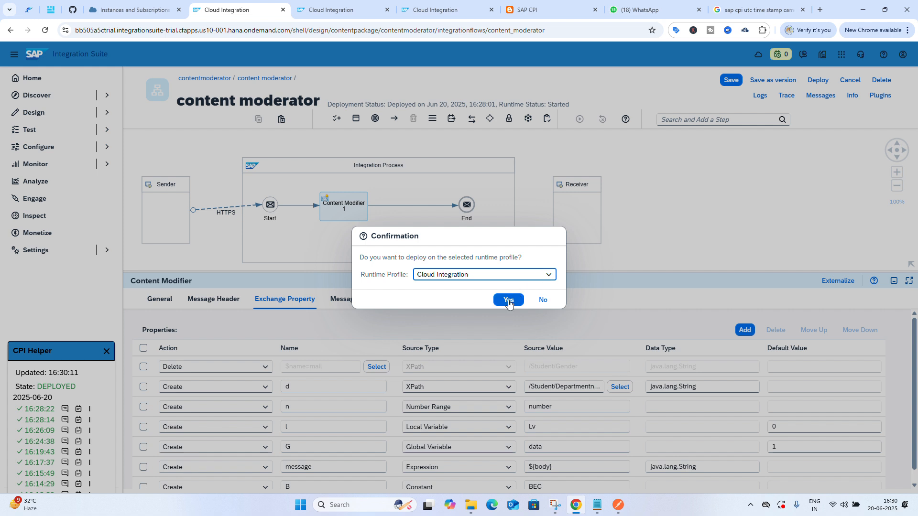
pyautogui.click(509, 300)
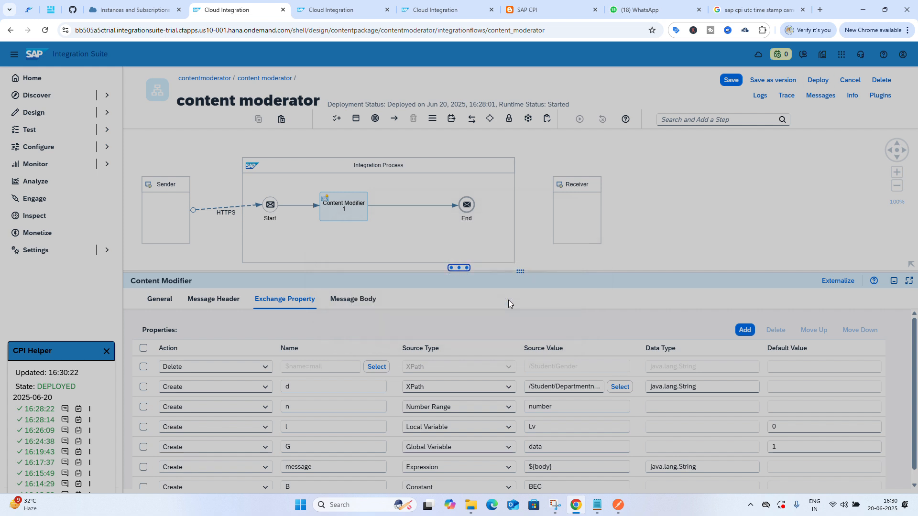
pyautogui.click(514, 290)
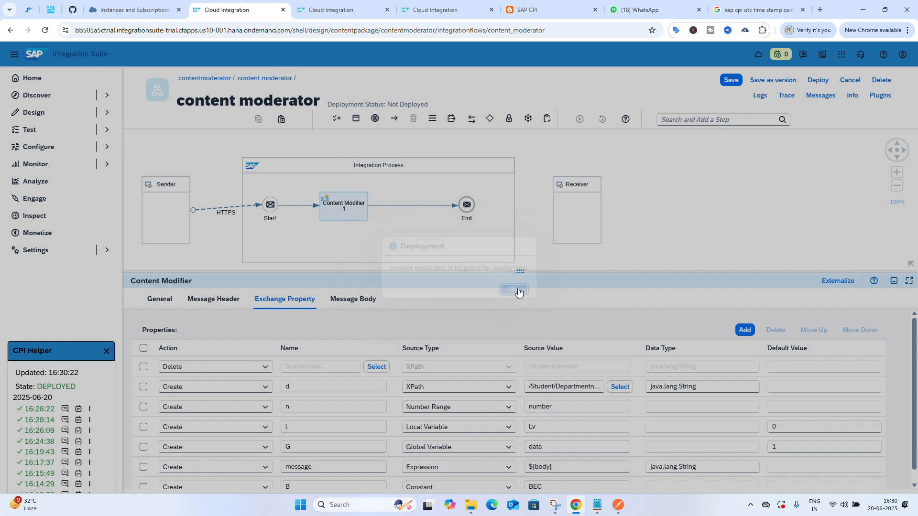
pyautogui.scroll(-1, 479, 308)
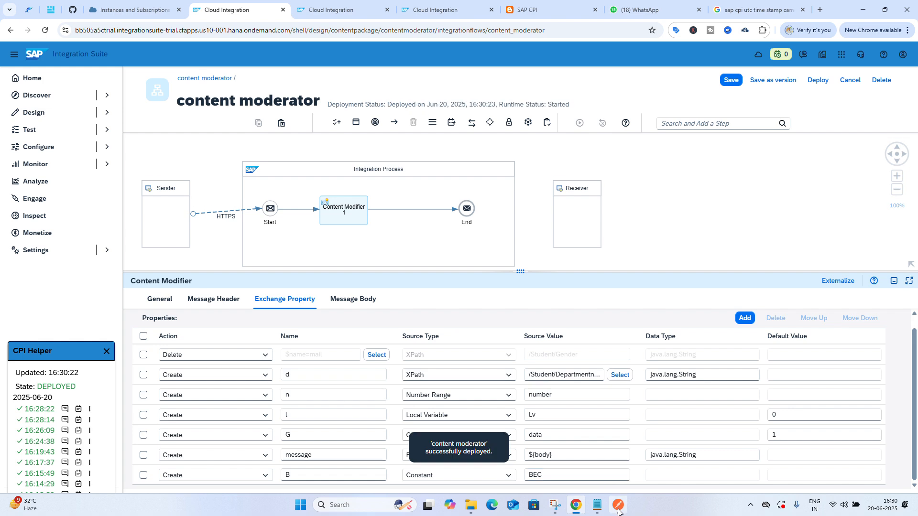
# Resend the Student XML request in Postman
pyautogui.moveTo(618, 512)
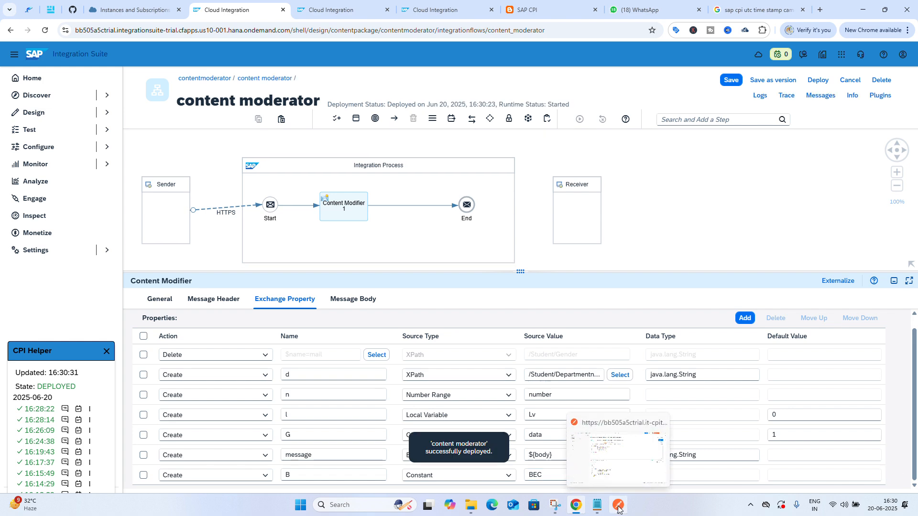
pyautogui.click(618, 510)
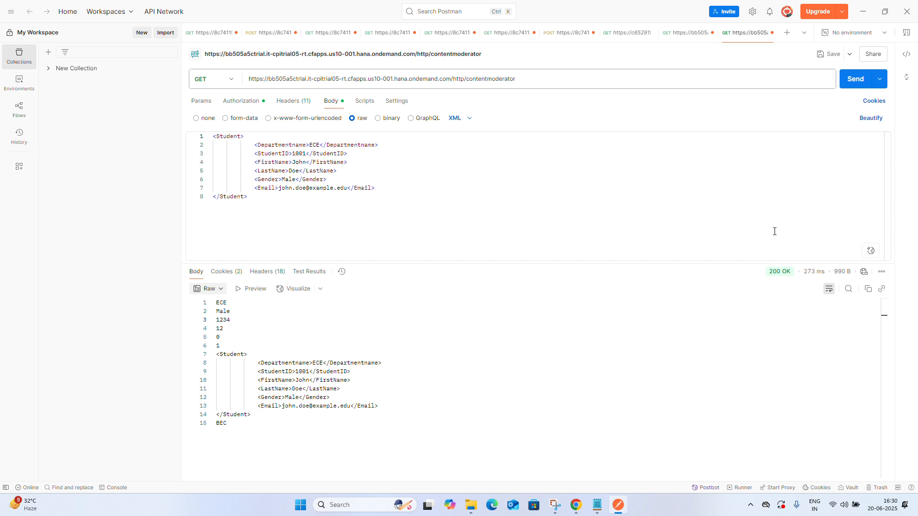
pyautogui.click(853, 82)
pyautogui.moveTo(618, 508)
# Check the content modifier's message header settings and return to Postman
pyautogui.click(576, 508)
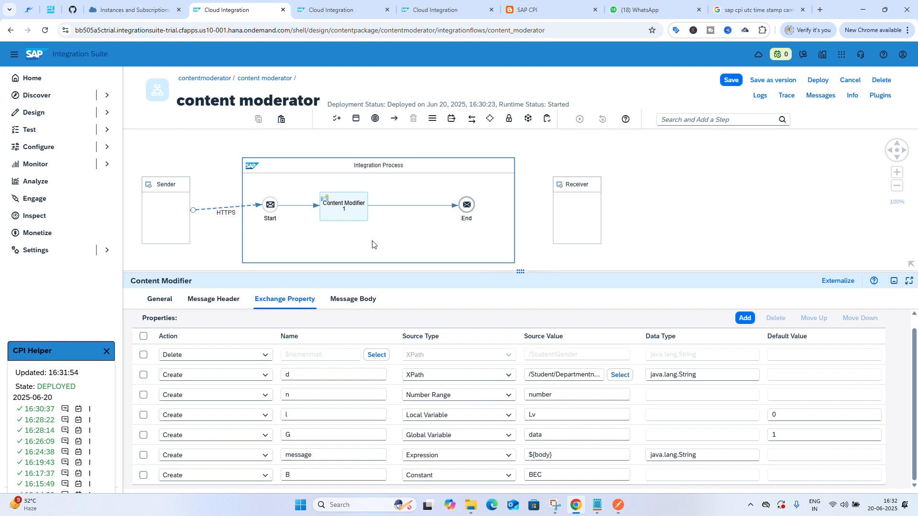
pyautogui.click(235, 306)
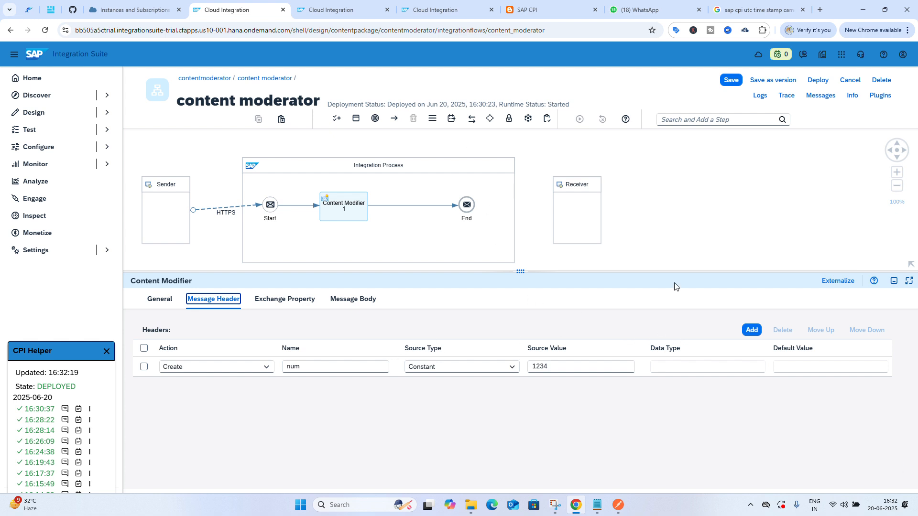
pyautogui.click(618, 505)
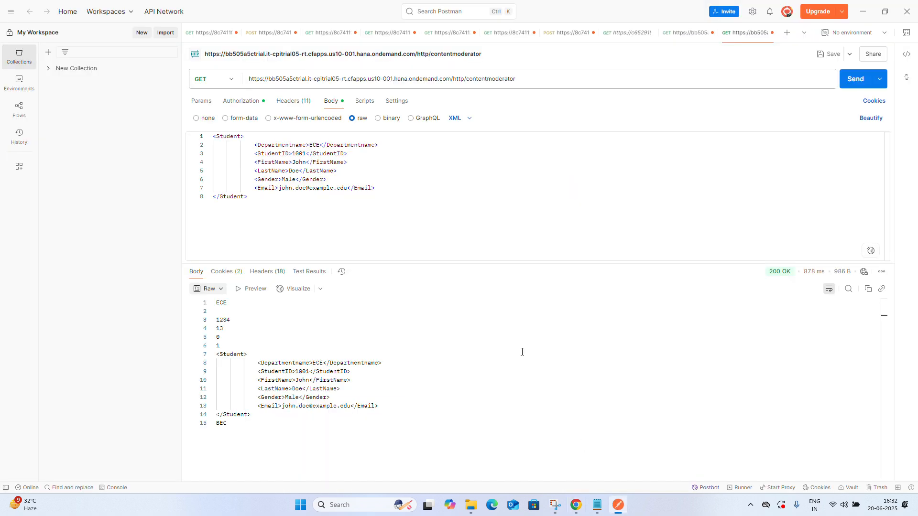
# Examine the response headers and the request headers of the Postman request
pyautogui.click(273, 275)
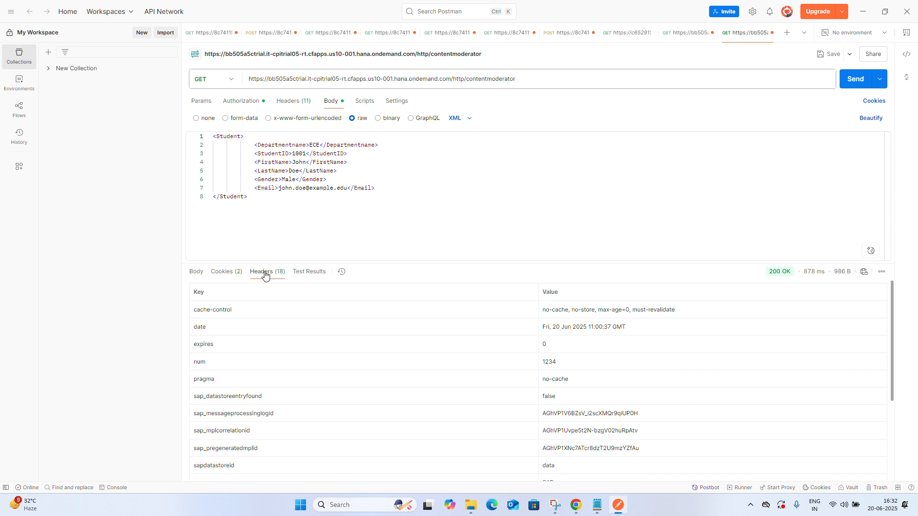
pyautogui.click(286, 101)
pyautogui.scroll(-3, 307, 205)
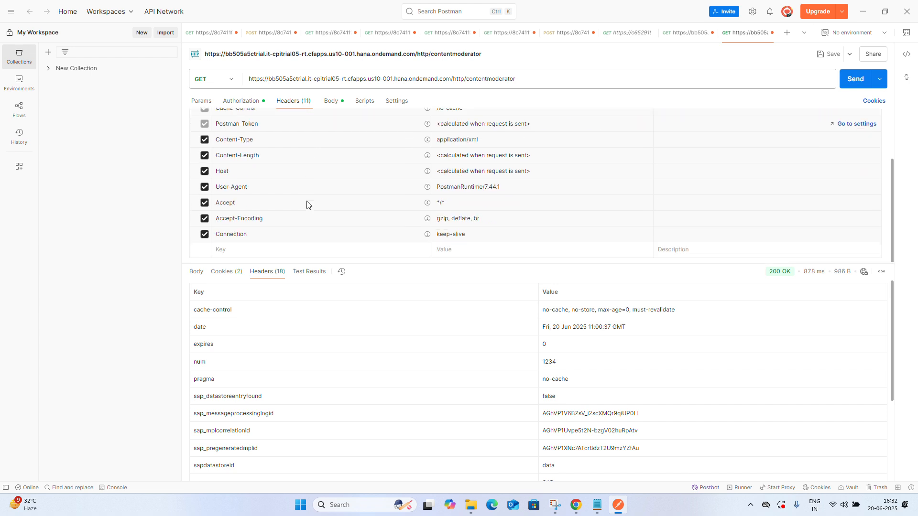
pyautogui.scroll(3, 307, 205)
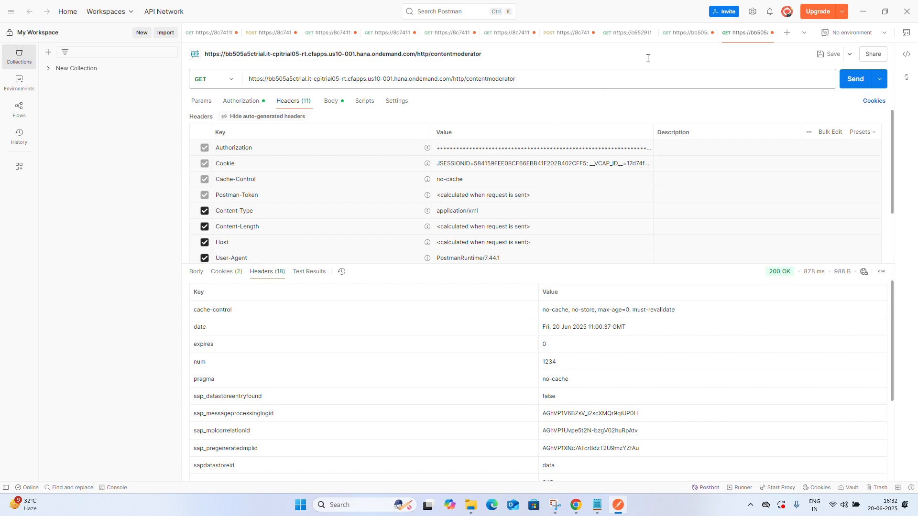
pyautogui.click(862, 12)
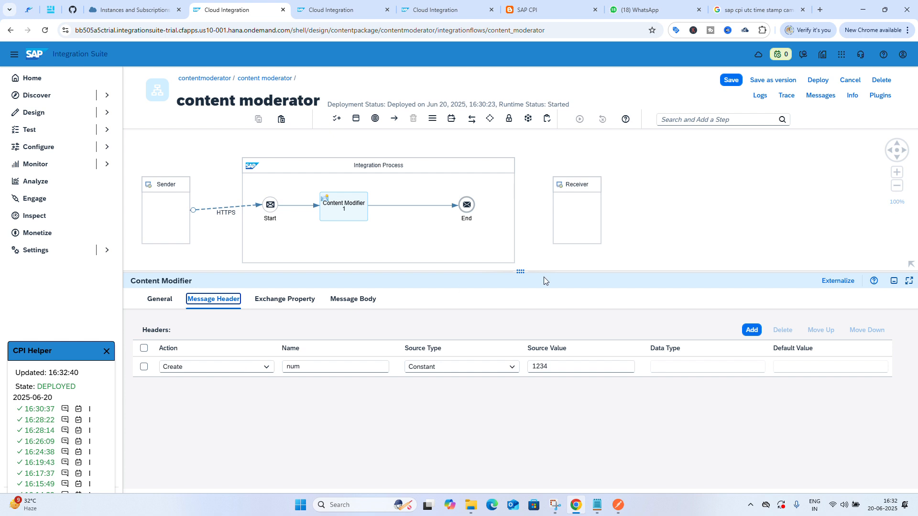
# Add a message header named i with a Constant source value of lkp in the content modifier
pyautogui.click(751, 335)
pyautogui.click(751, 335)
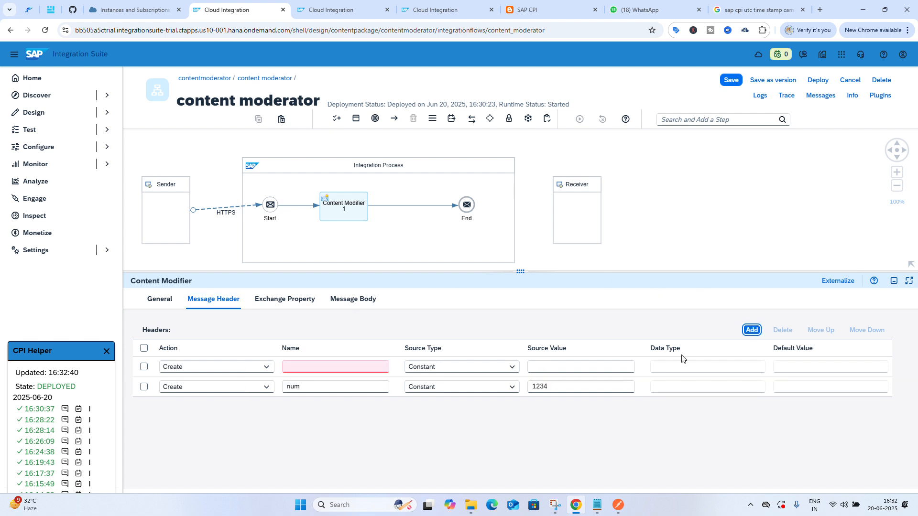
pyautogui.click(558, 366)
pyautogui.write('ikp')
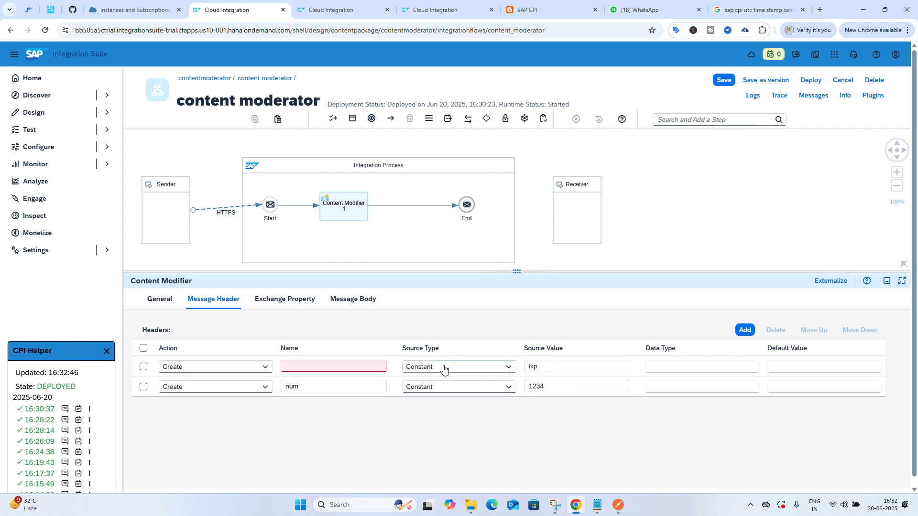
pyautogui.click(375, 365)
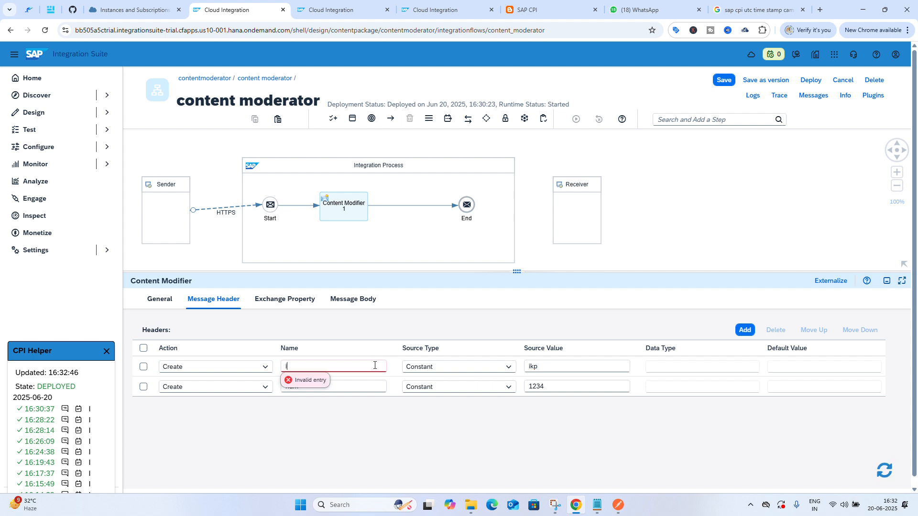
pyautogui.write('i')
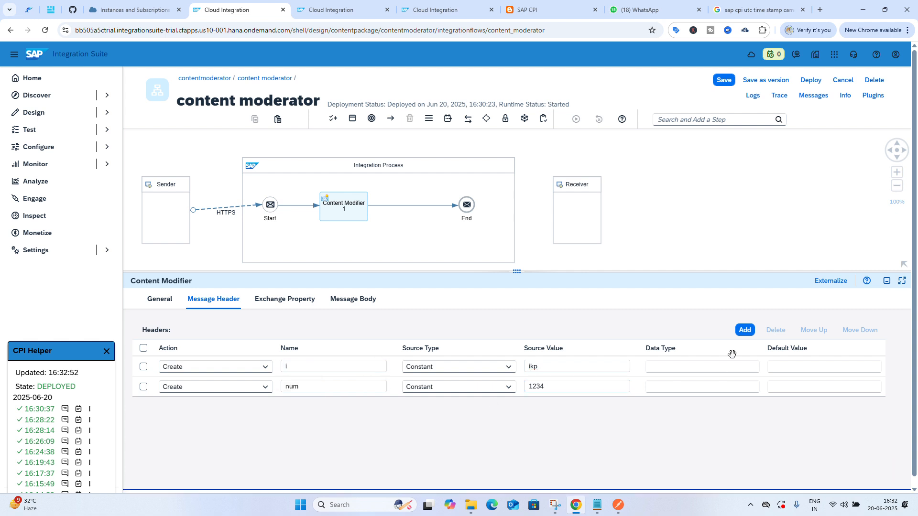
# Save and deploy the content moderator integration flow on the Cloud Integration runtime profile
pyautogui.click(725, 82)
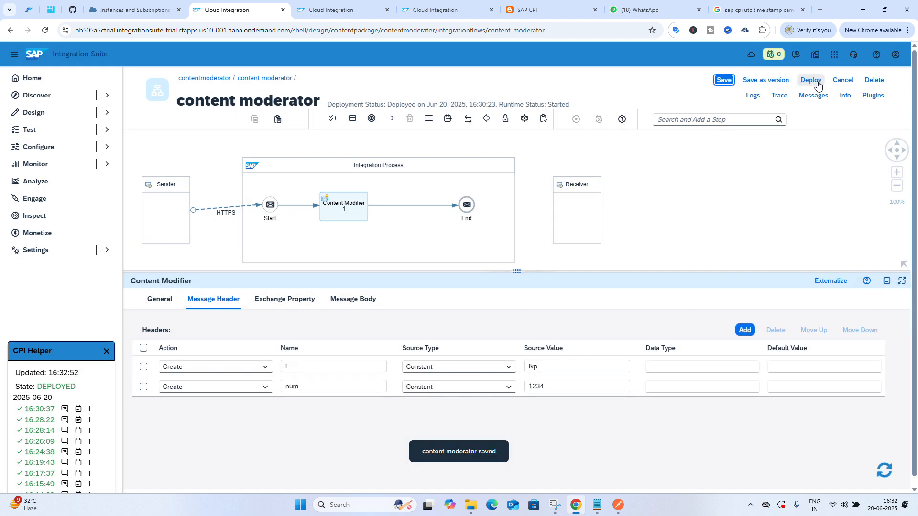
pyautogui.click(812, 80)
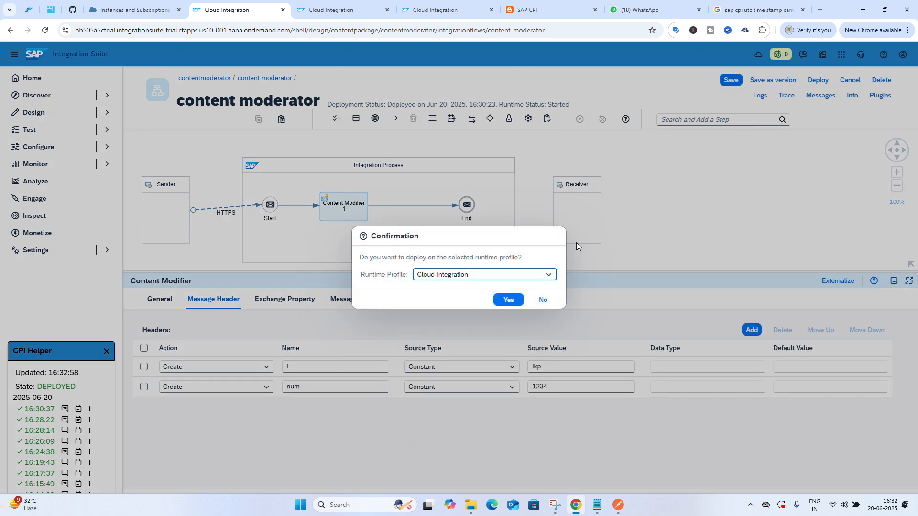
pyautogui.click(510, 300)
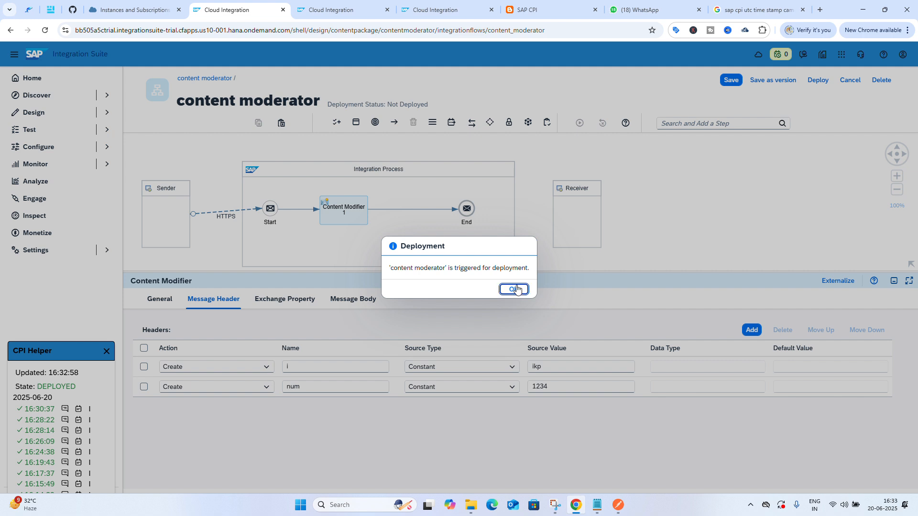
pyautogui.click(514, 289)
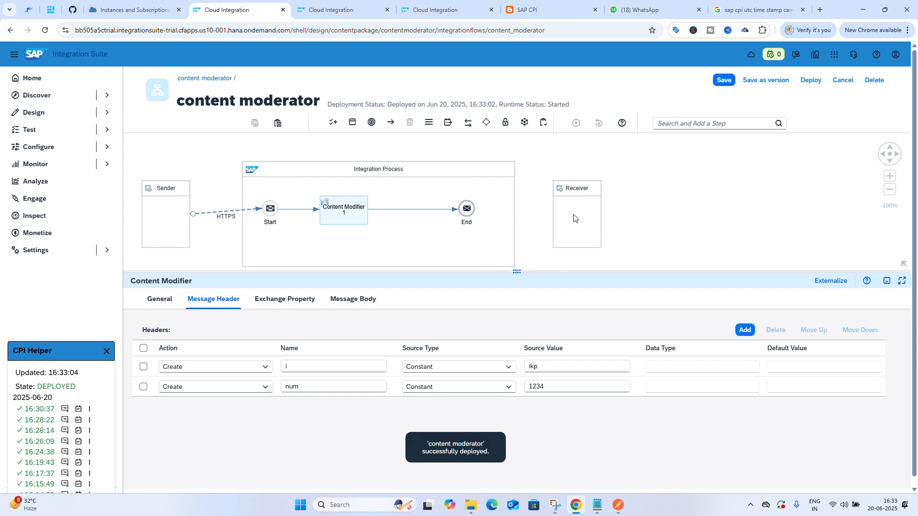
# Resend the contentmoderator request from Postman
pyautogui.click(618, 505)
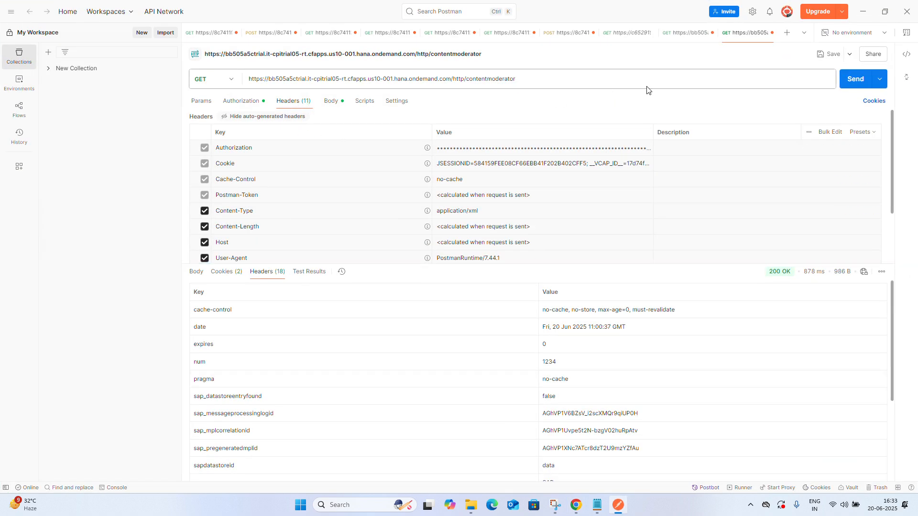
pyautogui.click(853, 82)
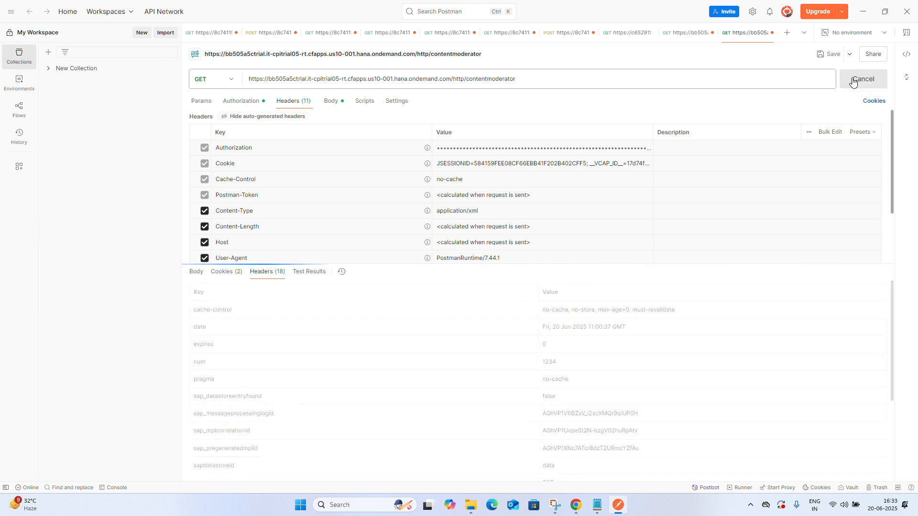
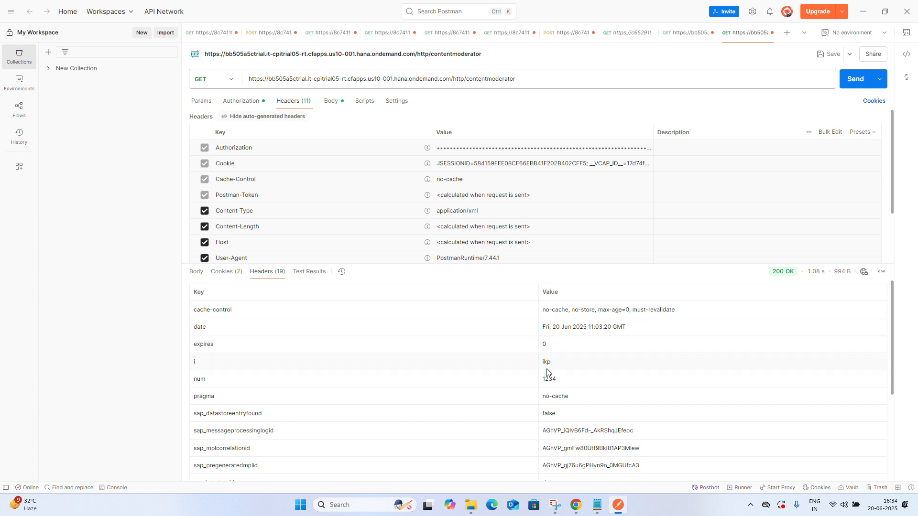
# Review the content modifier's message body and exchange property settings in the integration flow
pyautogui.scroll(-3, 549, 370)
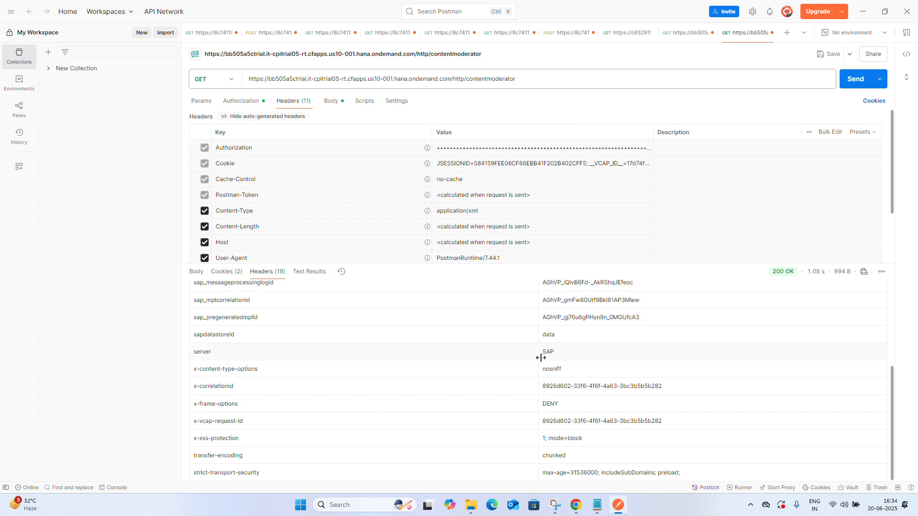
pyautogui.click(620, 510)
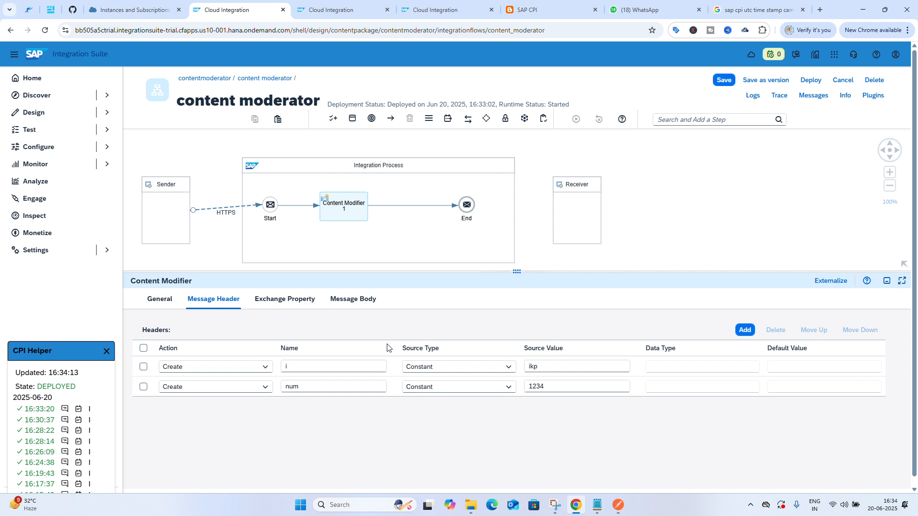
pyautogui.click(360, 299)
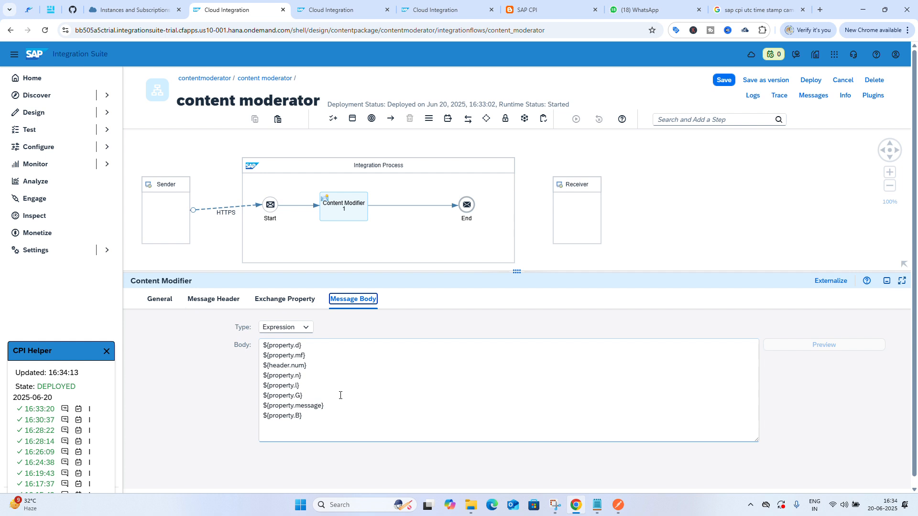
pyautogui.click(286, 297)
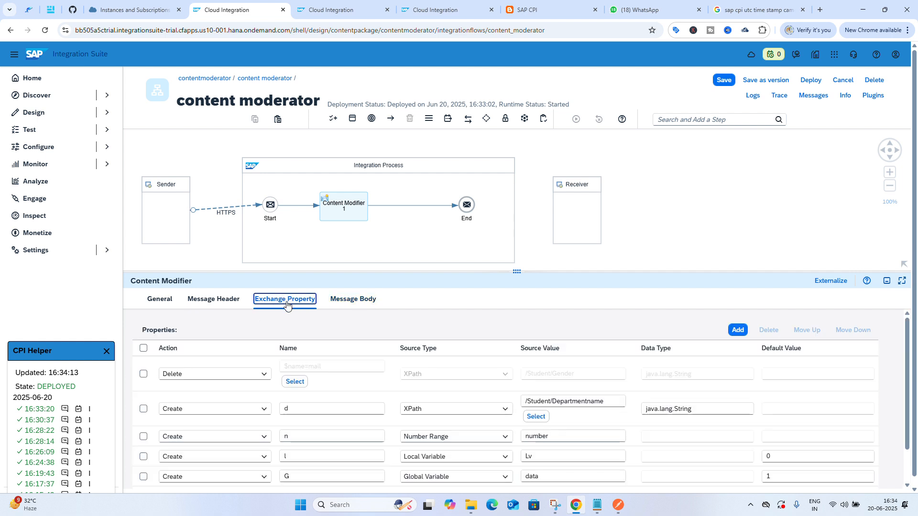
pyautogui.scroll(-2, 382, 384)
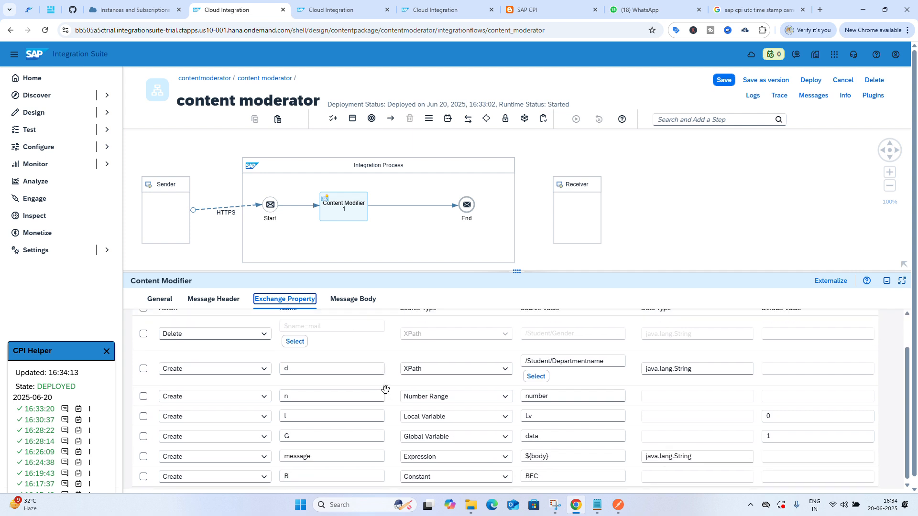
pyautogui.scroll(2, 385, 389)
# Add a new exchange property named time with source type Expression and start its source value
pyautogui.click(738, 330)
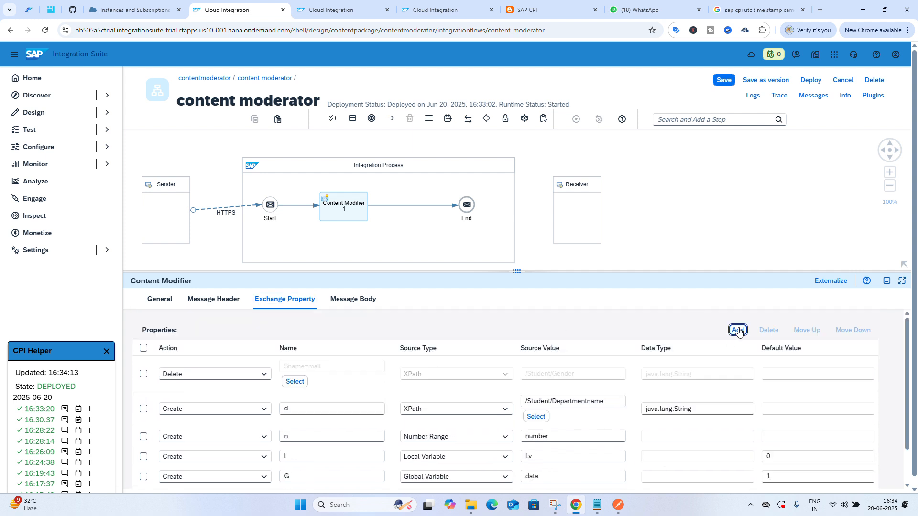
pyautogui.click(739, 330)
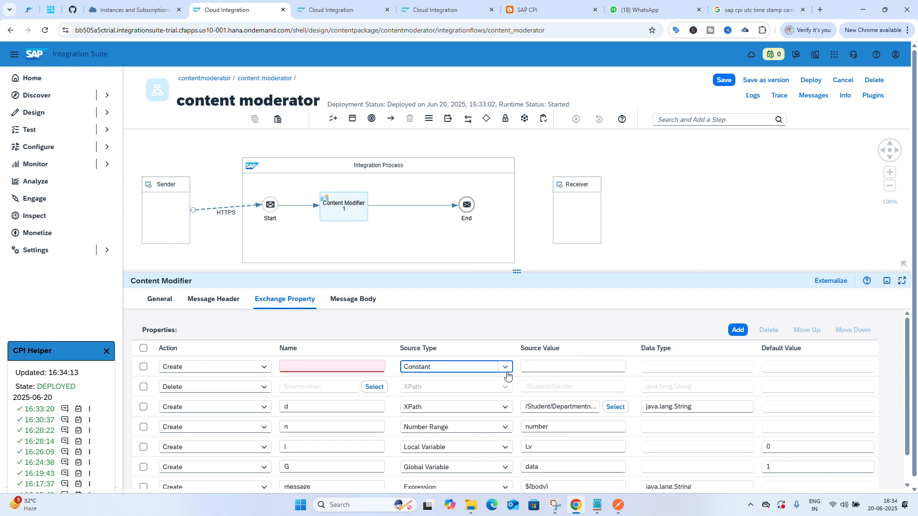
pyautogui.click(506, 367)
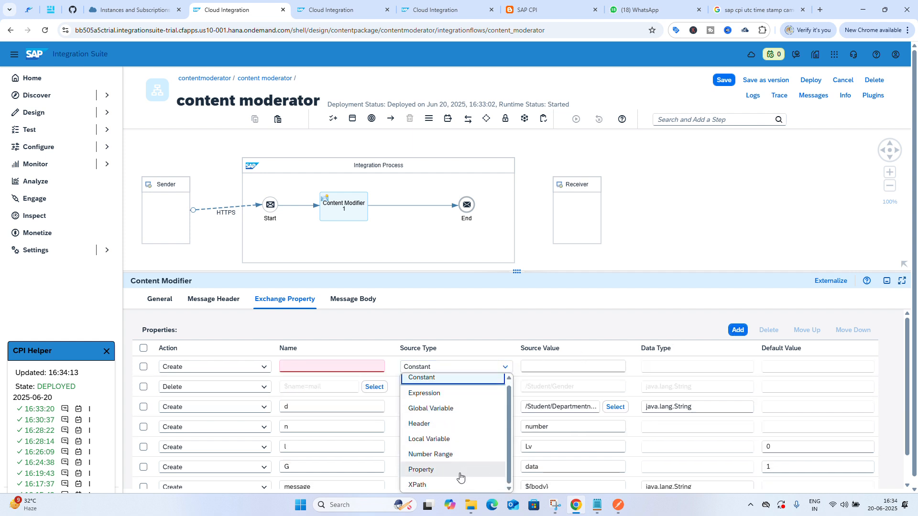
pyautogui.scroll(-1, 439, 398)
pyautogui.click(438, 399)
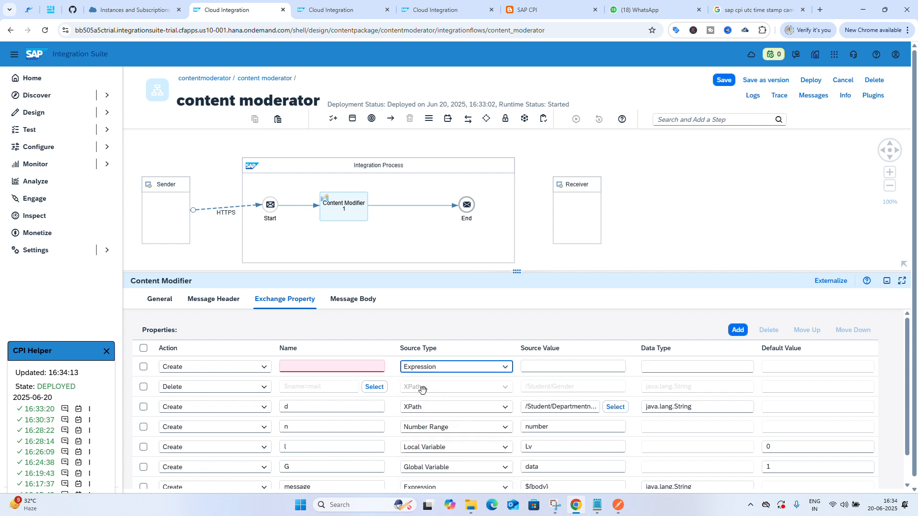
pyautogui.click(368, 368)
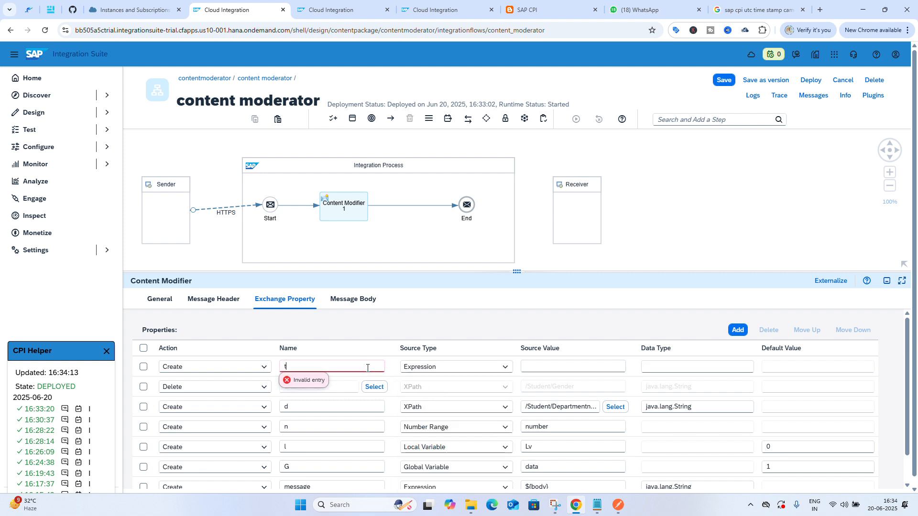
pyautogui.write('time')
pyautogui.click(531, 365)
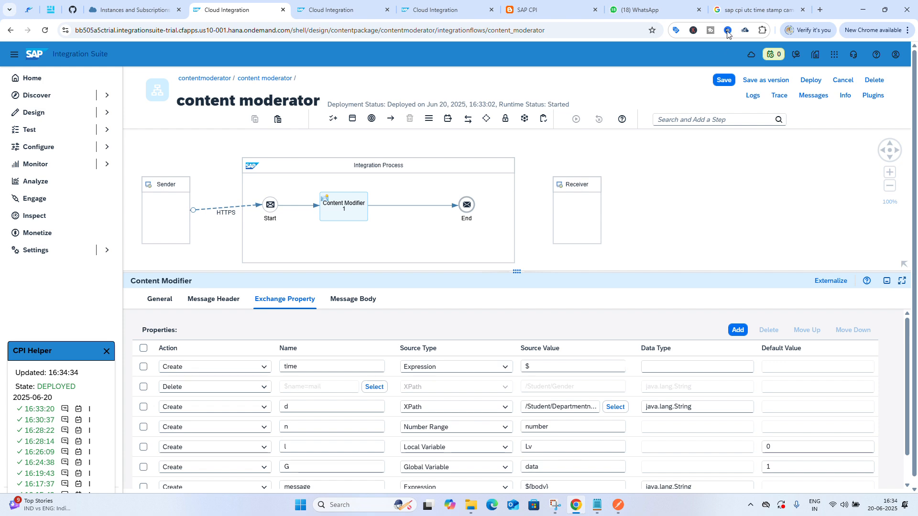
# Copy the Camel expression ${date:now:yyyy-MM-dd'T'HH:mm:ss.SSSZ} from the search results
pyautogui.click(747, 7)
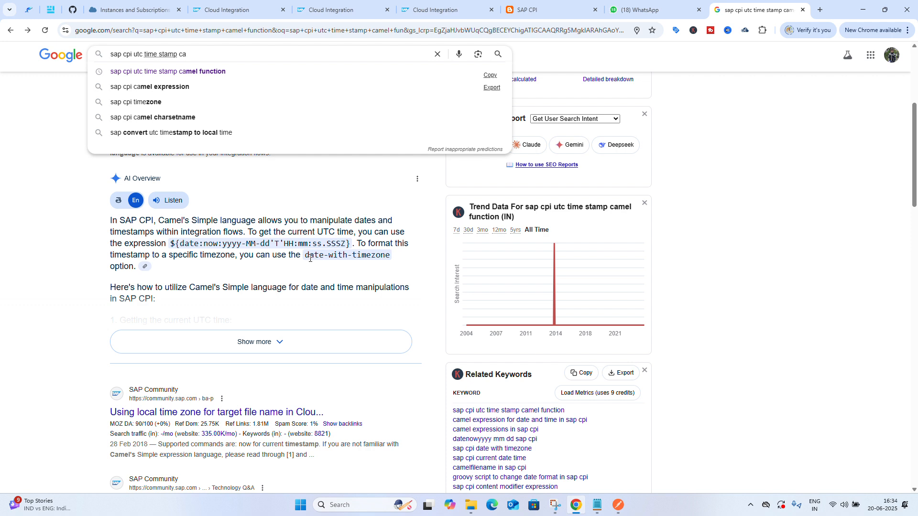
pyautogui.moveTo(350, 246); pyautogui.dragTo(168, 252)
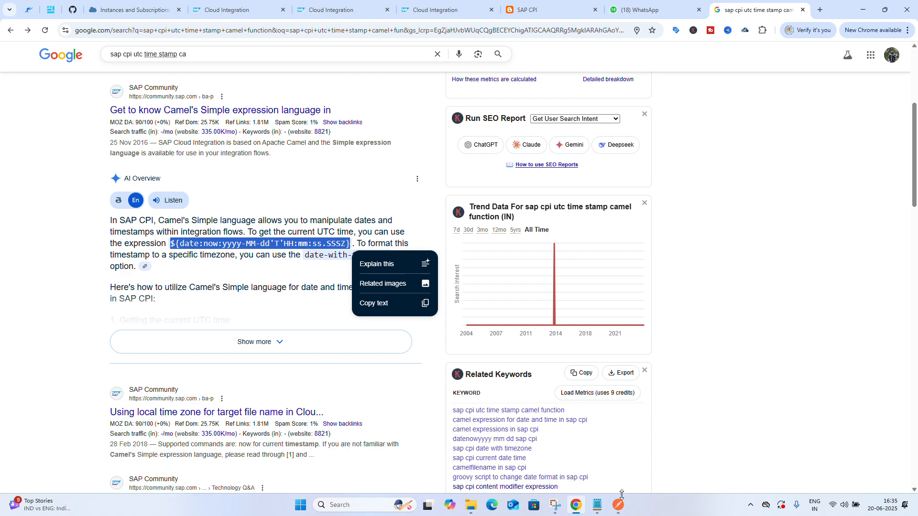
pyautogui.click(576, 505)
pyautogui.click(577, 506)
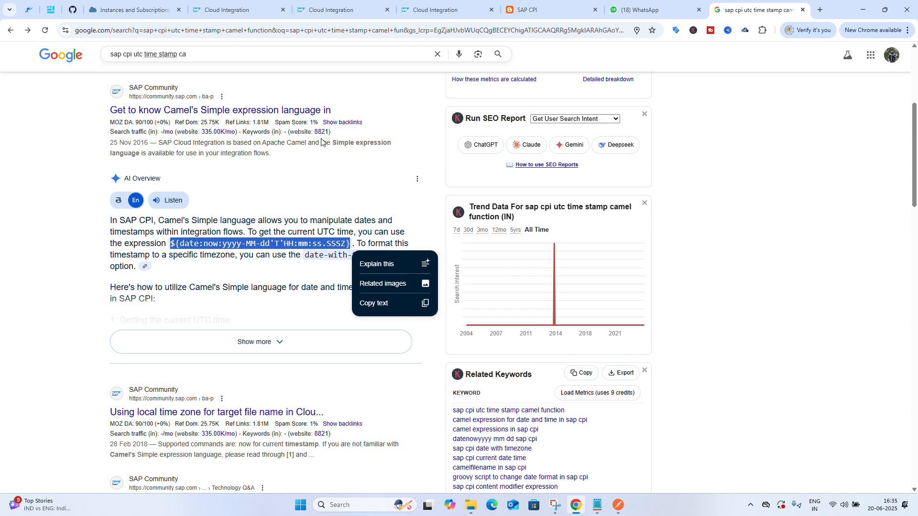
# Paste the copied date expression as the time property's source value and save the integration flow
pyautogui.click(341, 10)
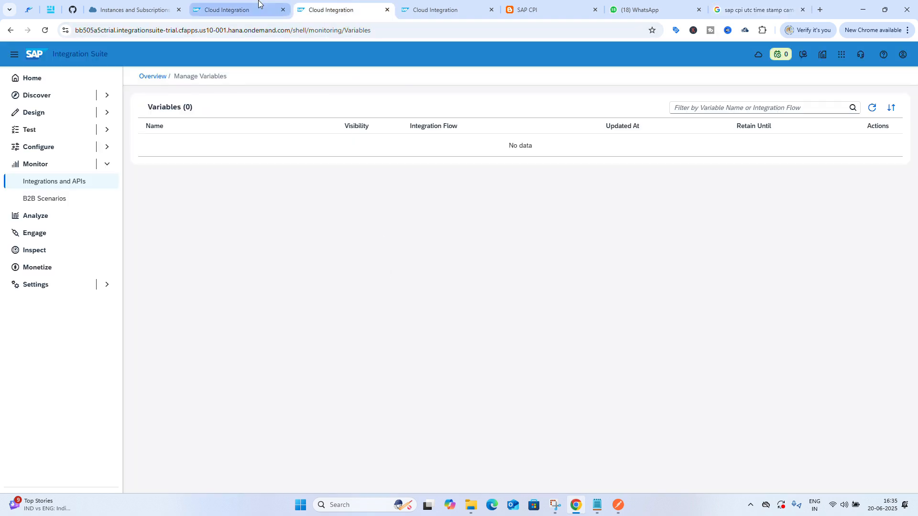
pyautogui.click(239, 10)
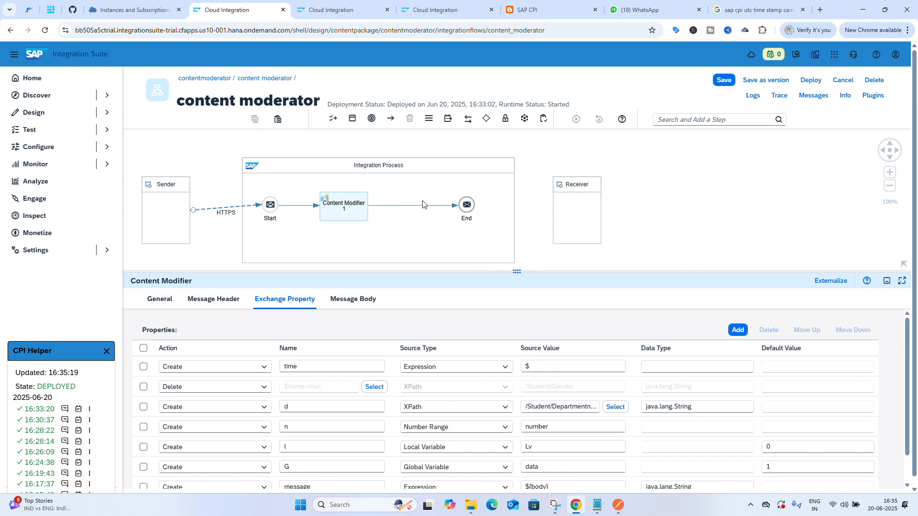
pyautogui.click(538, 366)
pyautogui.press('BackSpace')
pyautogui.hotkey('ctrl', 'v')
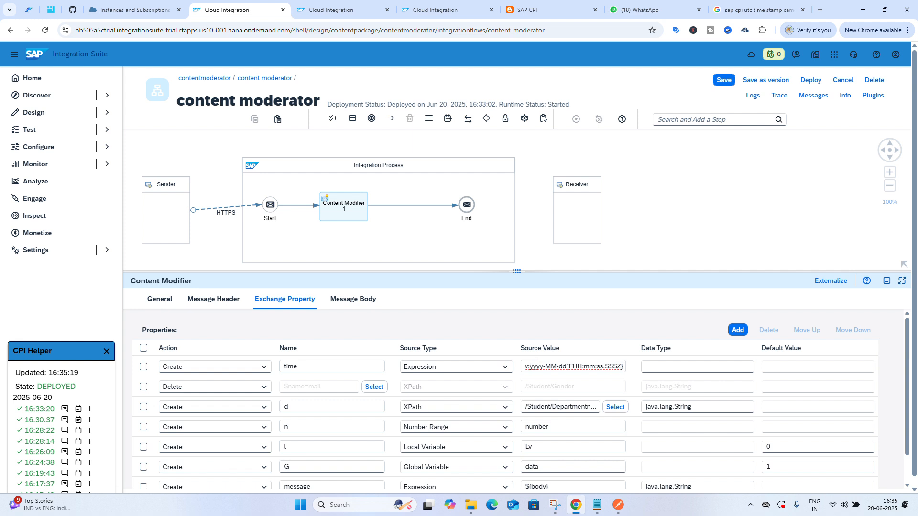
pyautogui.press('Left')
pyautogui.press('Left')
pyautogui.press('Left')
pyautogui.press('Left')
pyautogui.press('Left')
pyautogui.press('Left')
pyautogui.press('Left')
pyautogui.press('Left')
pyautogui.press('Left')
pyautogui.press('Left')
pyautogui.press('Left')
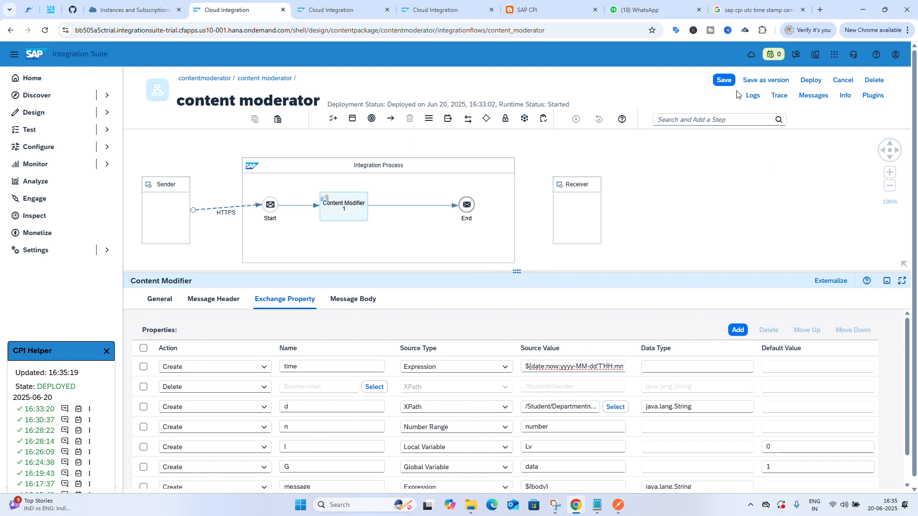
pyautogui.click(724, 83)
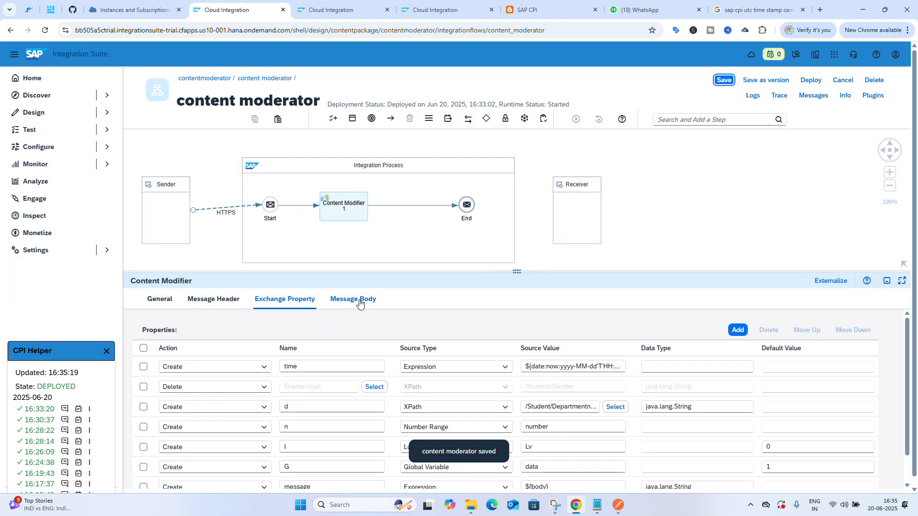
# Append ${property.time} as a new line in the message body expression and save the flow
pyautogui.click(360, 301)
pyautogui.click(324, 419)
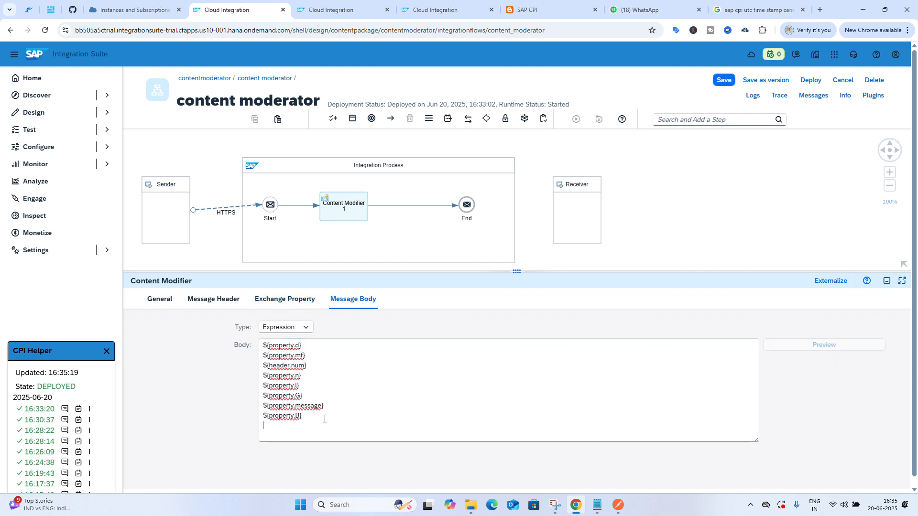
pyautogui.write('$')
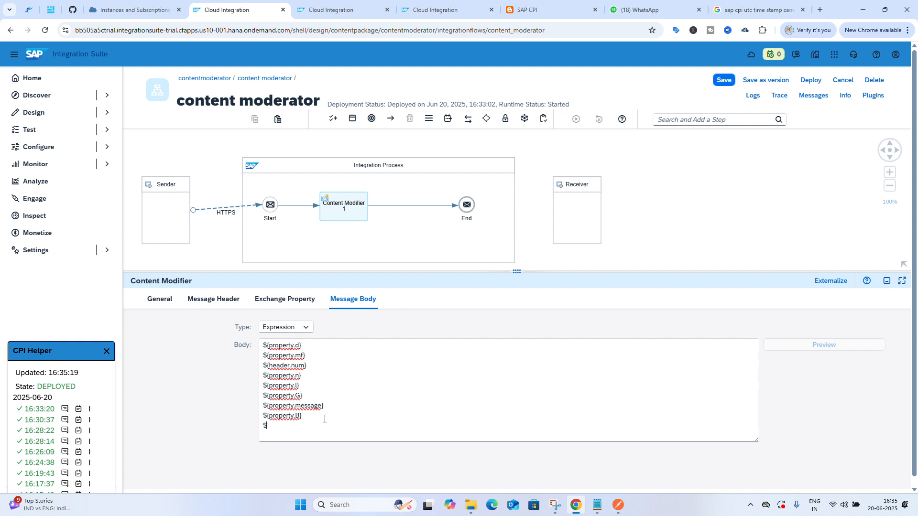
pyautogui.write('{')
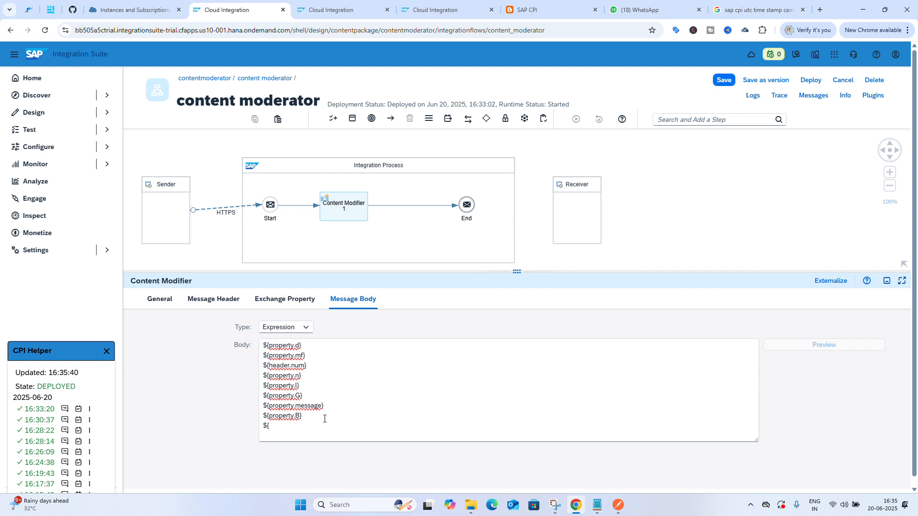
pyautogui.write('property')
pyautogui.write('.time}')
pyautogui.click(724, 80)
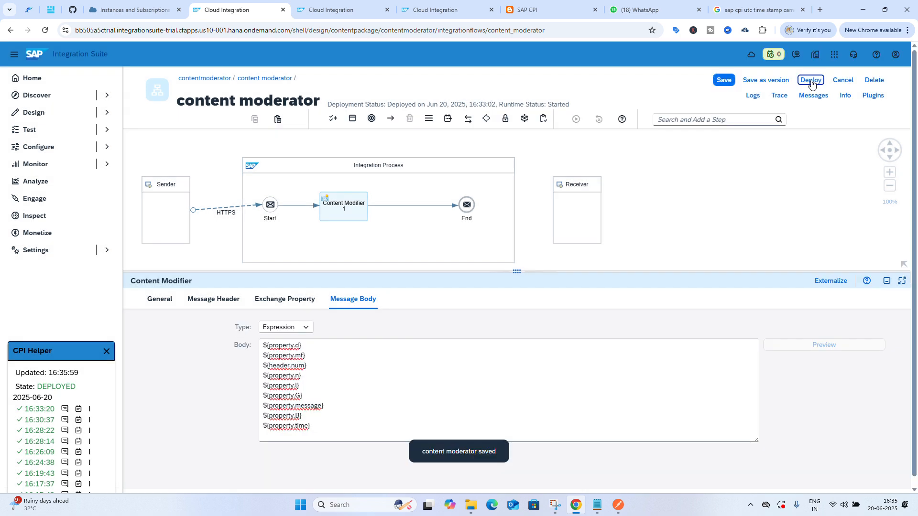
# Deploy the content moderator integration flow on the Cloud Integration runtime profile
pyautogui.click(811, 80)
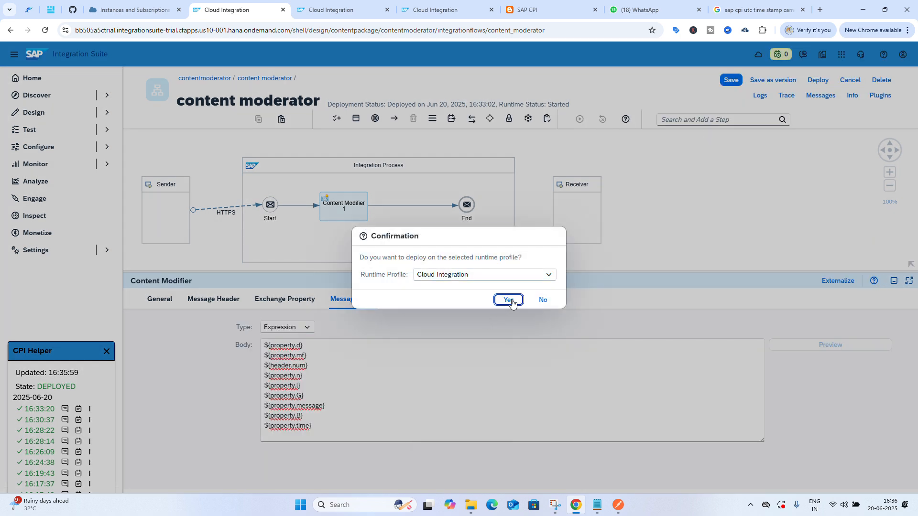
pyautogui.click(509, 300)
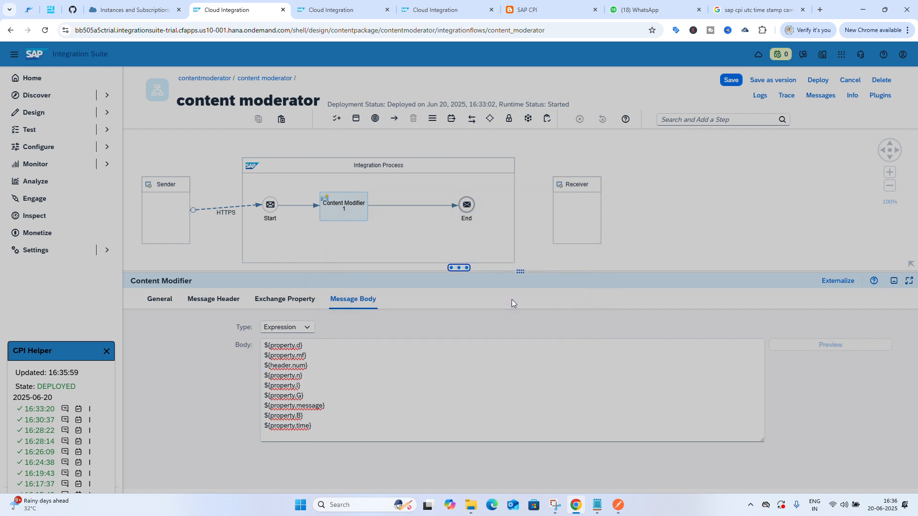
pyautogui.click(513, 290)
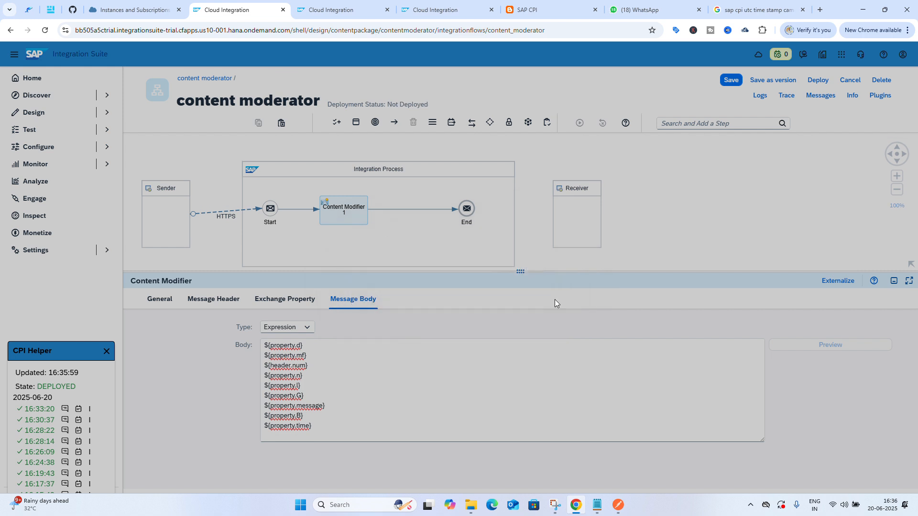
# Resend the contentmoderator request from Postman and view the response body
pyautogui.click(619, 514)
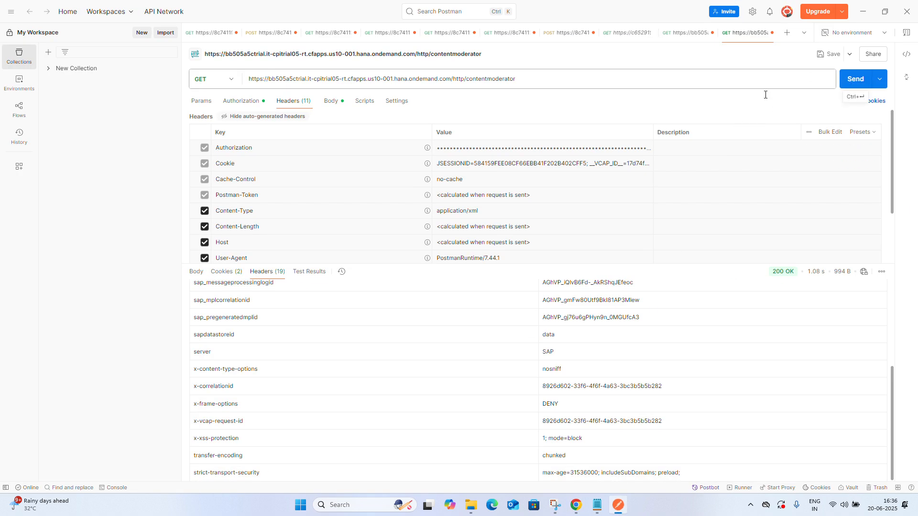
pyautogui.click(195, 272)
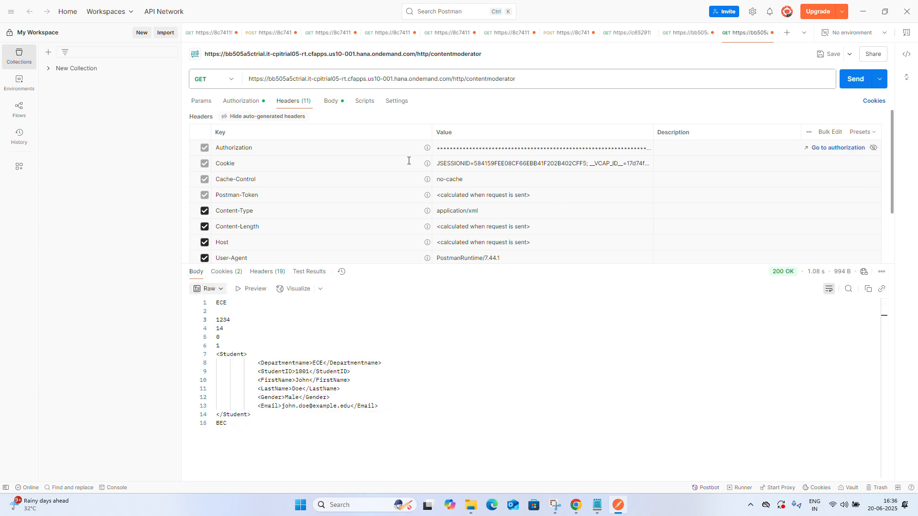
pyautogui.click(851, 81)
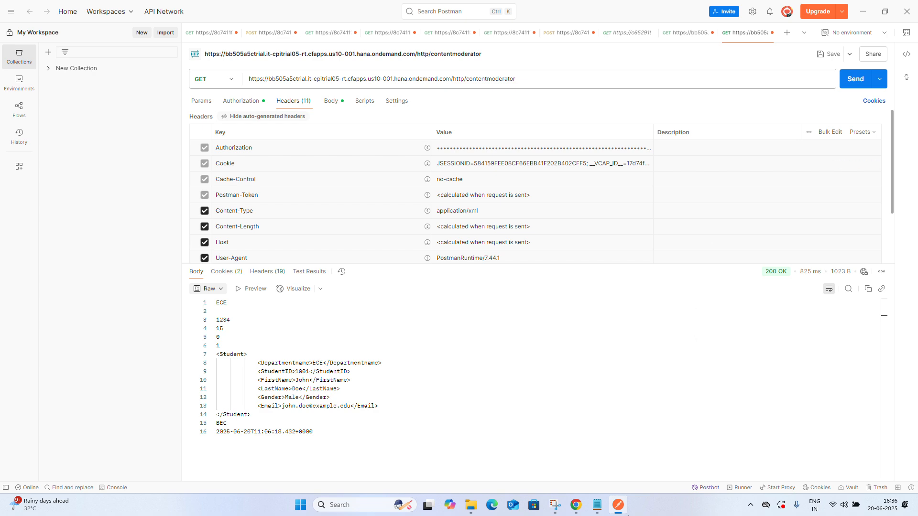
# Return to the browser's Google search on SAP CPI UTC timestamps and open the SAP Community blog on using local time zone for file names
pyautogui.click(576, 505)
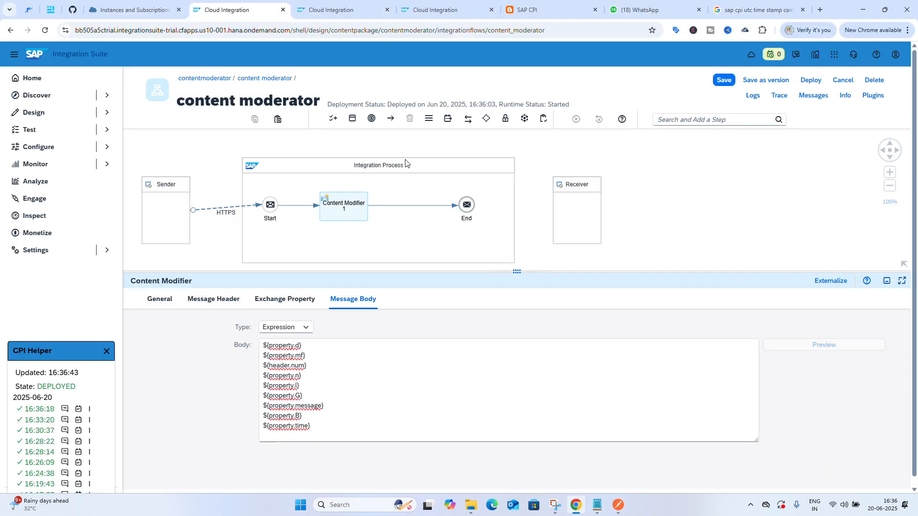
pyautogui.click(746, 10)
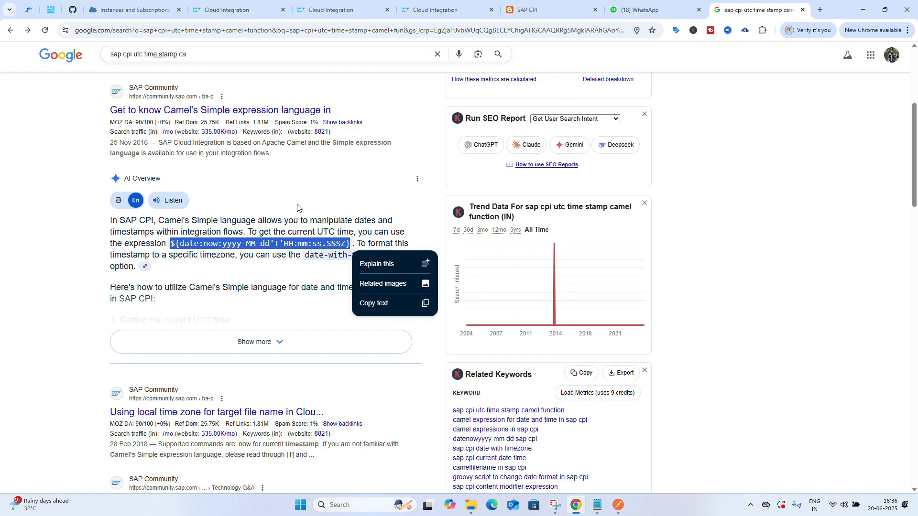
pyautogui.scroll(-4, 235, 165)
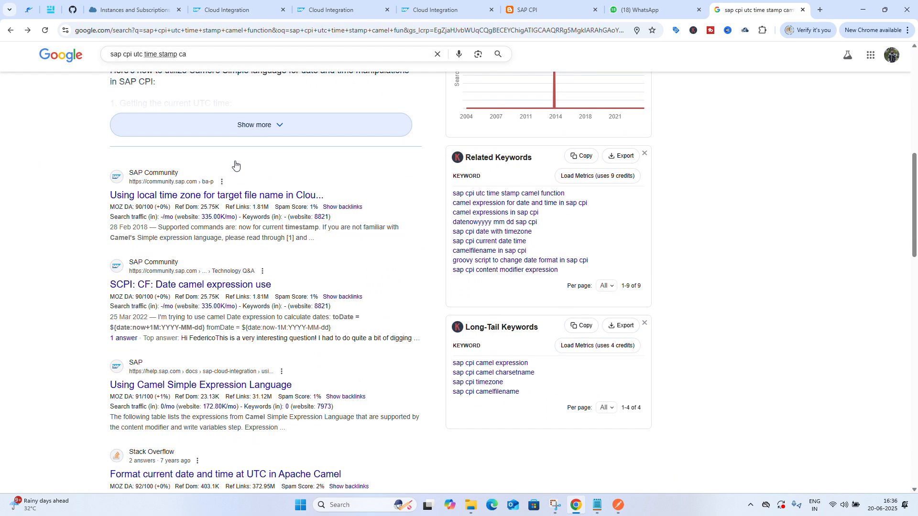
pyautogui.click(213, 196)
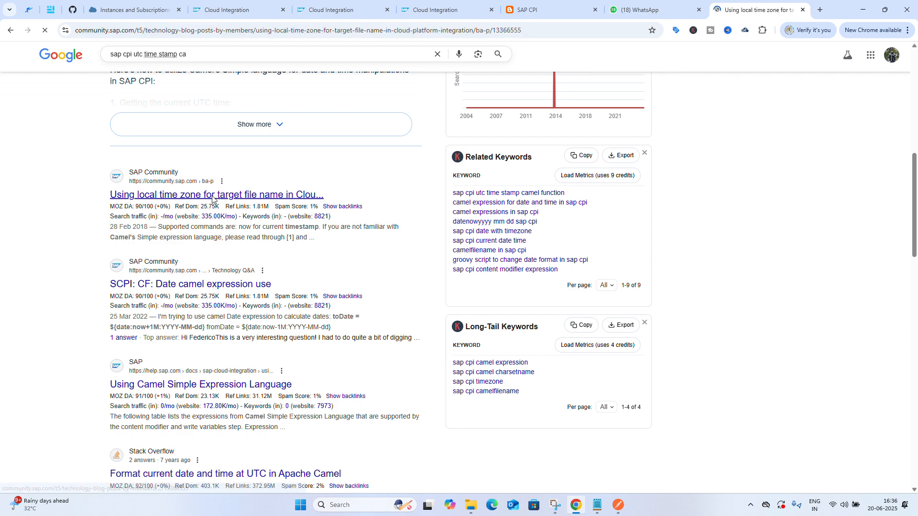
# Read through the blog and its comment about the date-with-timezone expression for local time
pyautogui.scroll(-2, 253, 342)
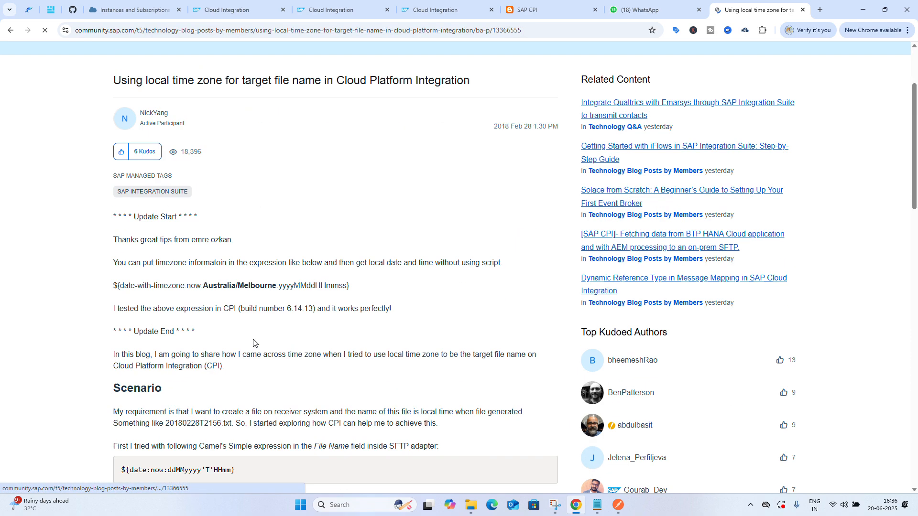
pyautogui.scroll(-1, 255, 344)
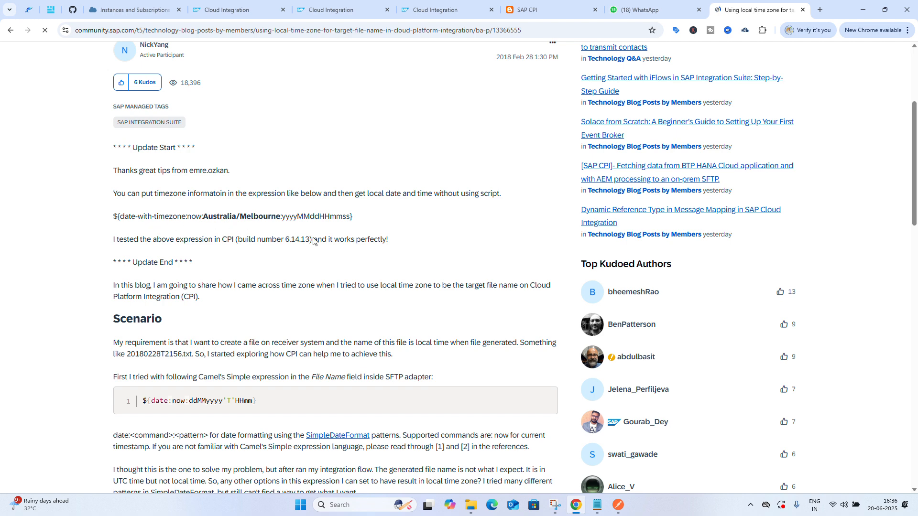
pyautogui.scroll(-7, 339, 227)
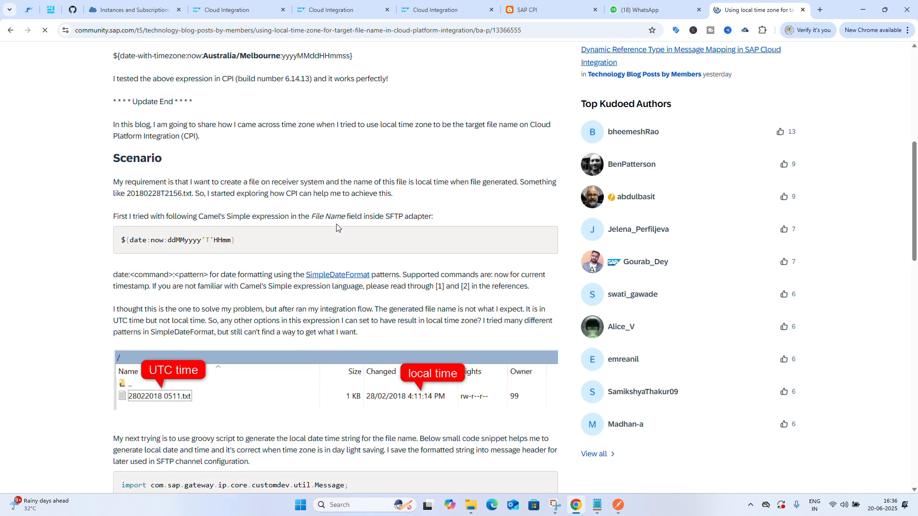
pyautogui.scroll(-10, 336, 227)
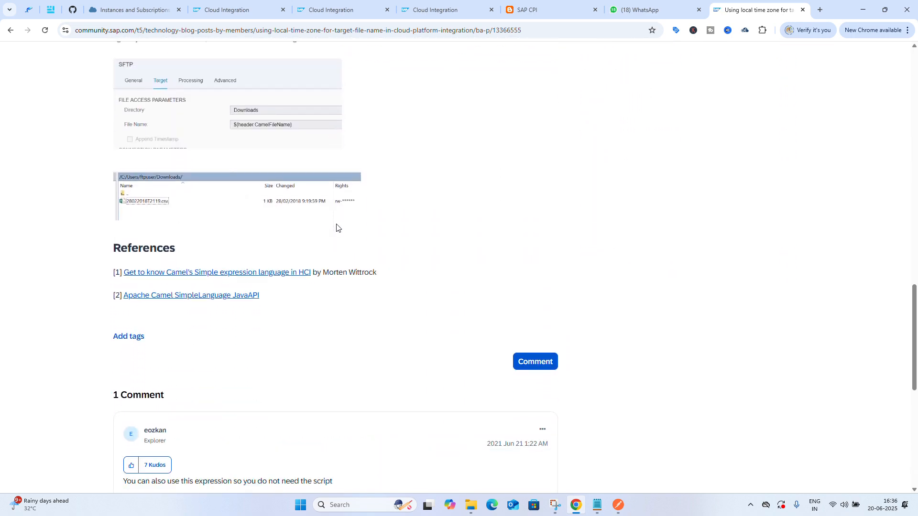
pyautogui.scroll(4, 337, 227)
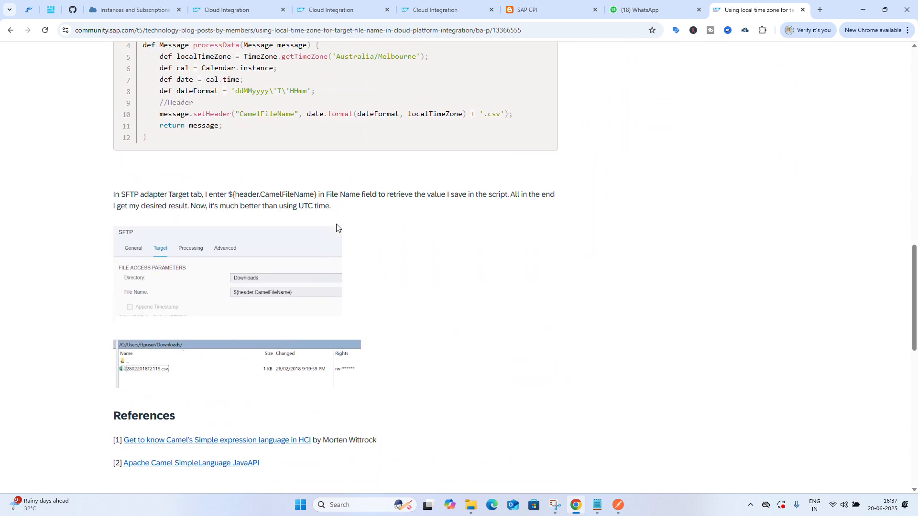
pyautogui.scroll(2, 336, 228)
pyautogui.scroll(2, 336, 228)
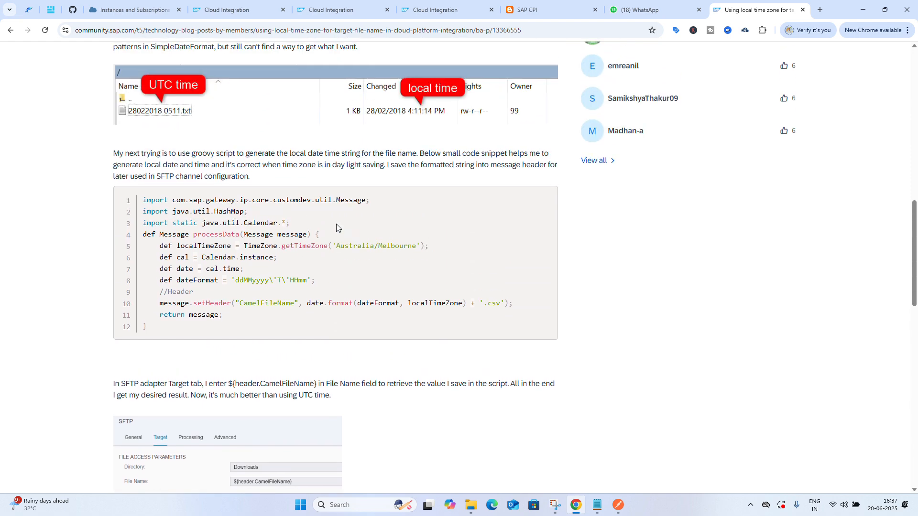
pyautogui.scroll(-10, 336, 228)
pyautogui.scroll(-5, 337, 228)
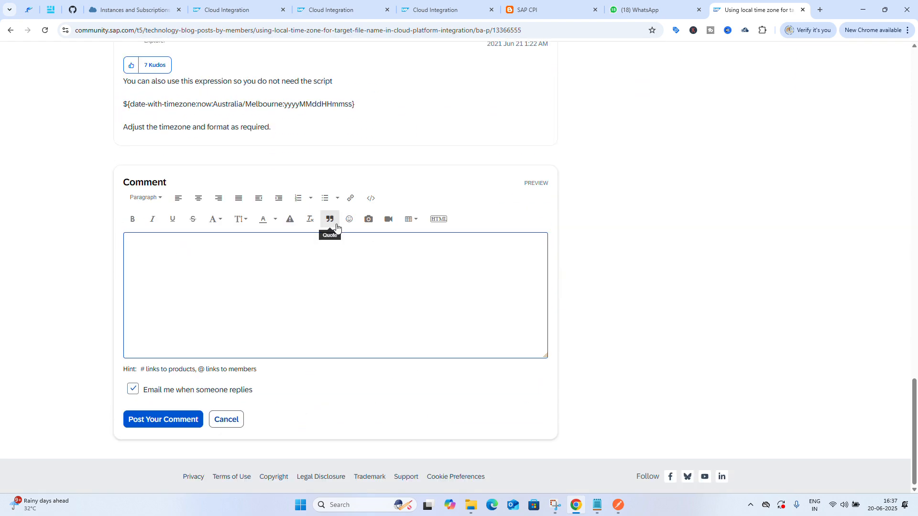
pyautogui.scroll(20, 337, 228)
pyautogui.scroll(7, 337, 227)
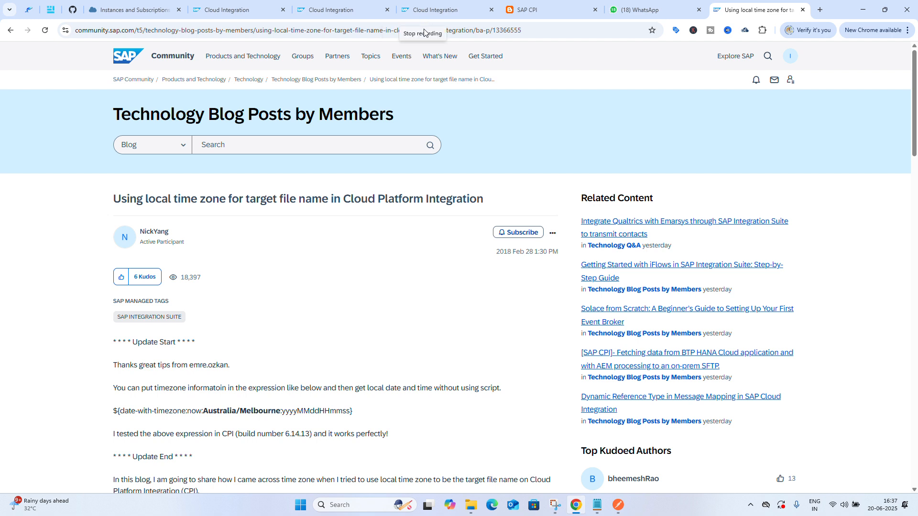
# Switch to the Cloud Integration tab showing the Manage Variables monitoring page
pyautogui.click(329, 6)
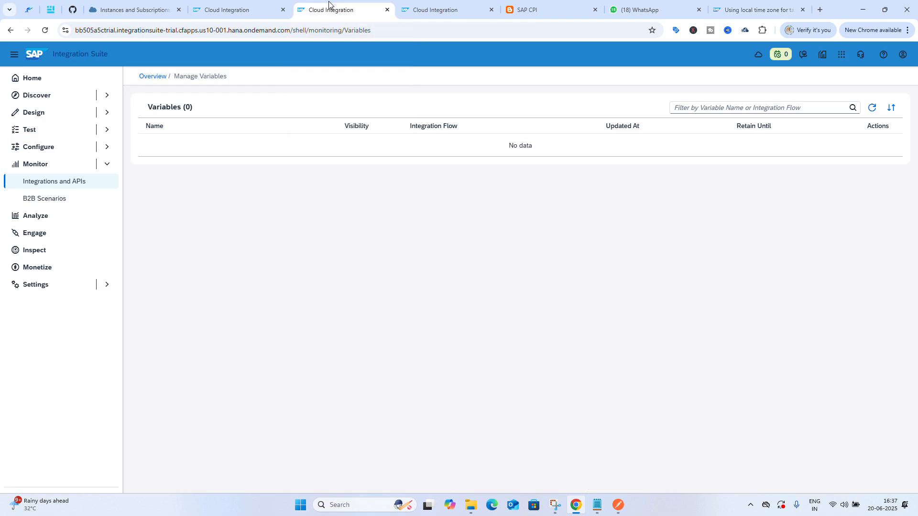